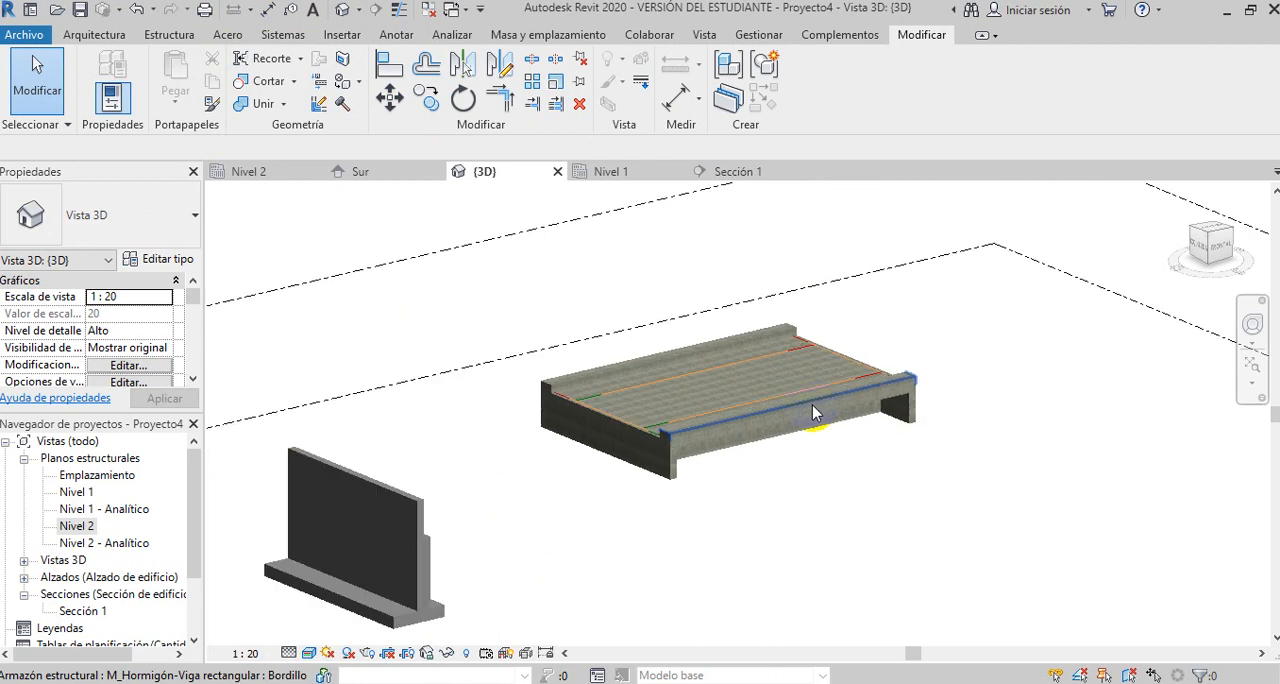
# - Examine the concrete bridge slab, its beams and curbs from above and below in the 3D view
pyautogui.scroll(1, 578, 510)
pyautogui.scroll(5, 607, 499)
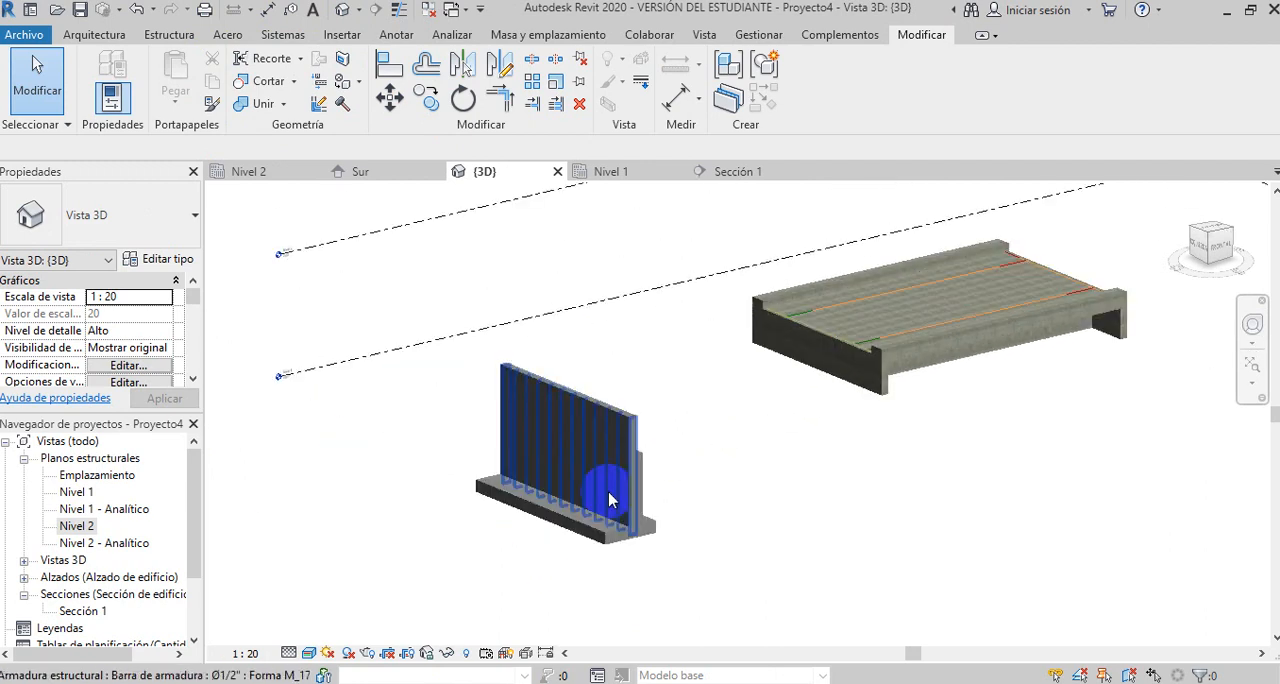
pyautogui.scroll(-4, 601, 501)
pyautogui.moveTo(914, 445); pyautogui.dragTo(719, 323, button='middle')
pyautogui.scroll(4, 808, 398)
pyautogui.scroll(-3, 586, 418)
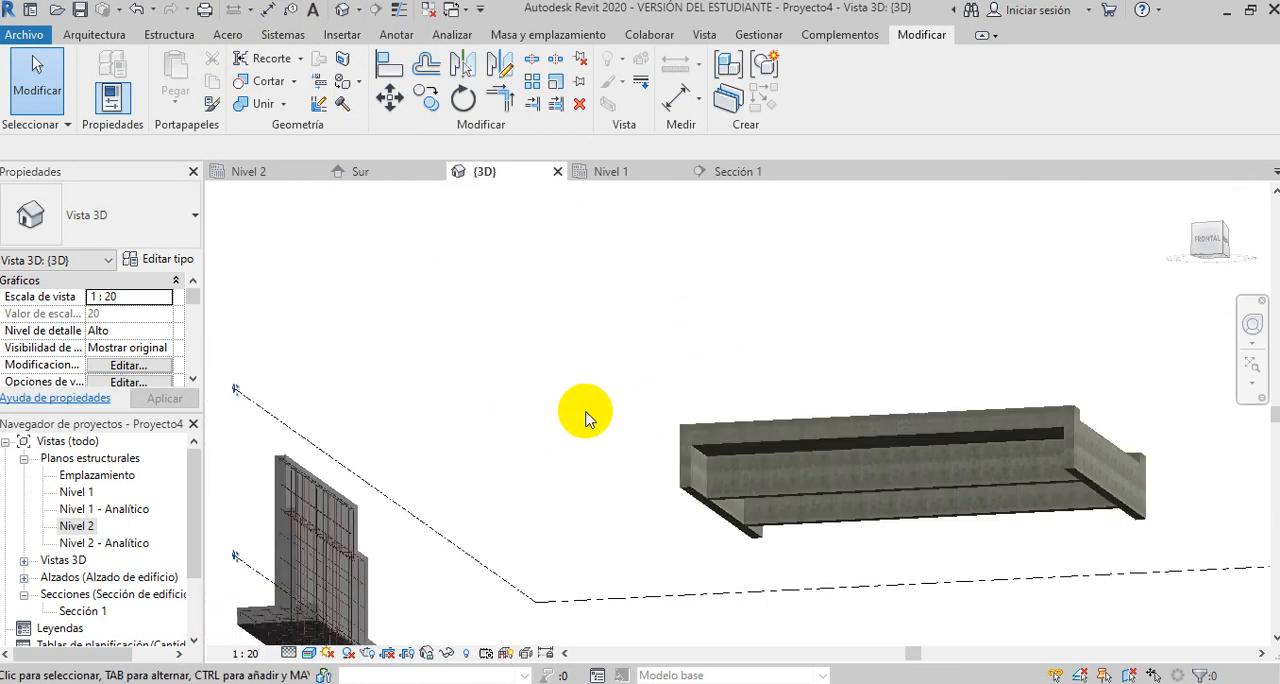
pyautogui.scroll(4, 897, 480)
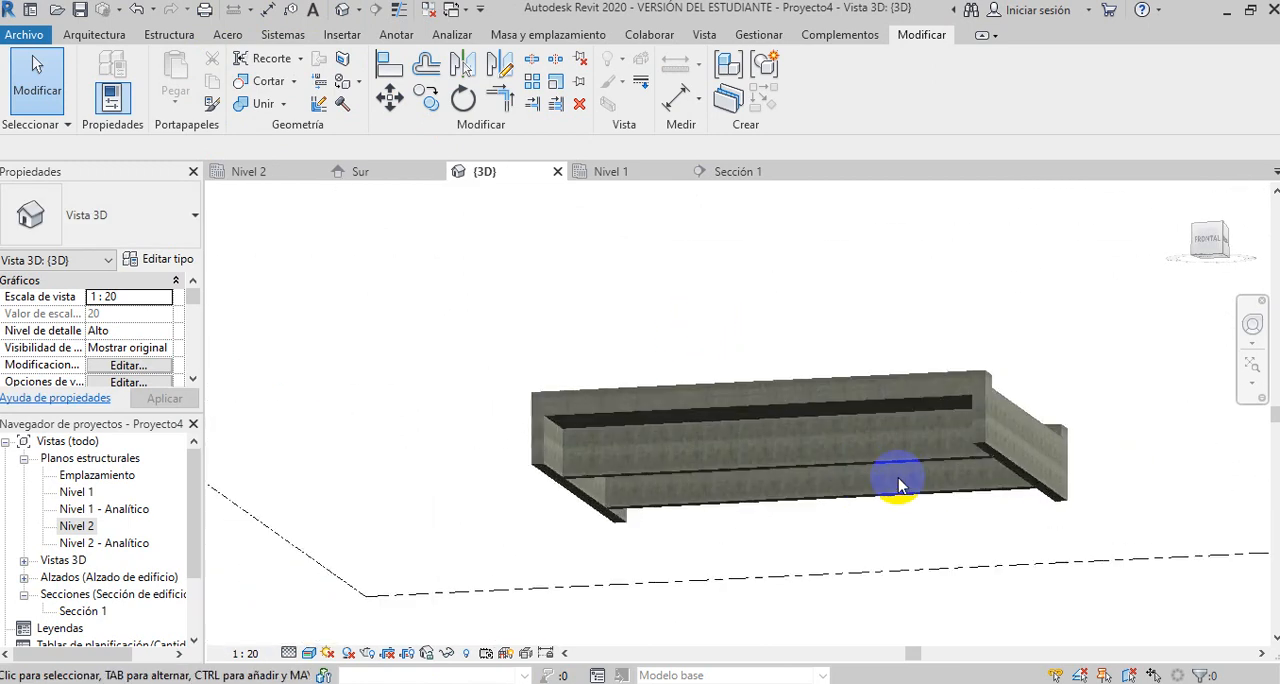
pyautogui.scroll(-2, 665, 445)
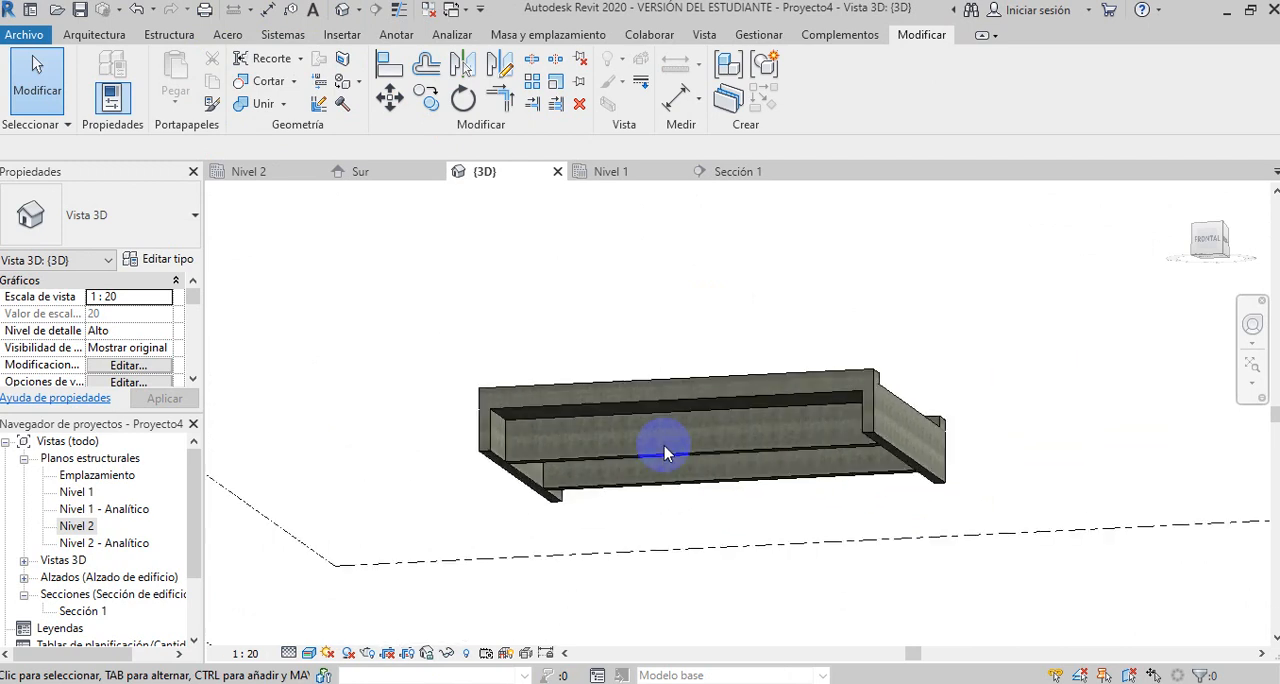
pyautogui.scroll(-2, 540, 375)
pyautogui.keyDown('shift'); pyautogui.moveTo(565, 418); pyautogui.dragTo(726, 407, button='middle'); pyautogui.keyUp('shift')
pyautogui.scroll(-1, 722, 402)
pyautogui.scroll(3, 606, 337)
pyautogui.scroll(-2, 722, 419)
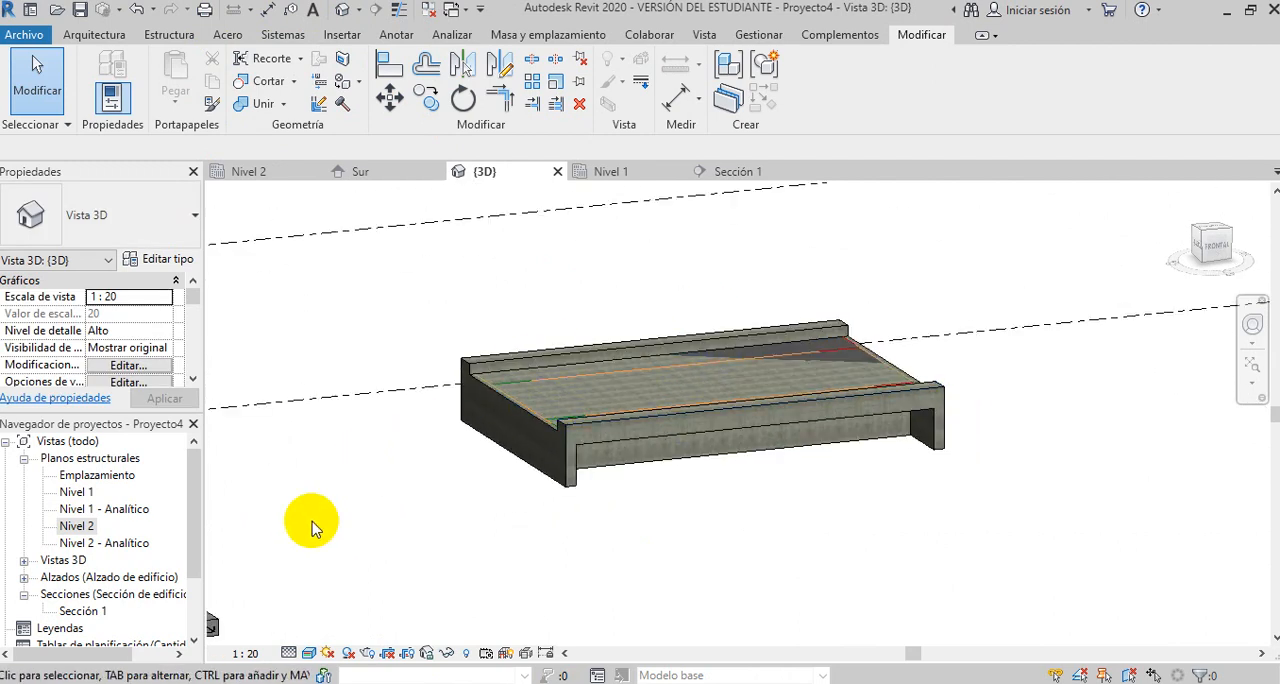
# - Open the Nivel 2 structural plan and frame the bridge slab
pyautogui.click(82, 527)
pyautogui.doubleClick(82, 527)
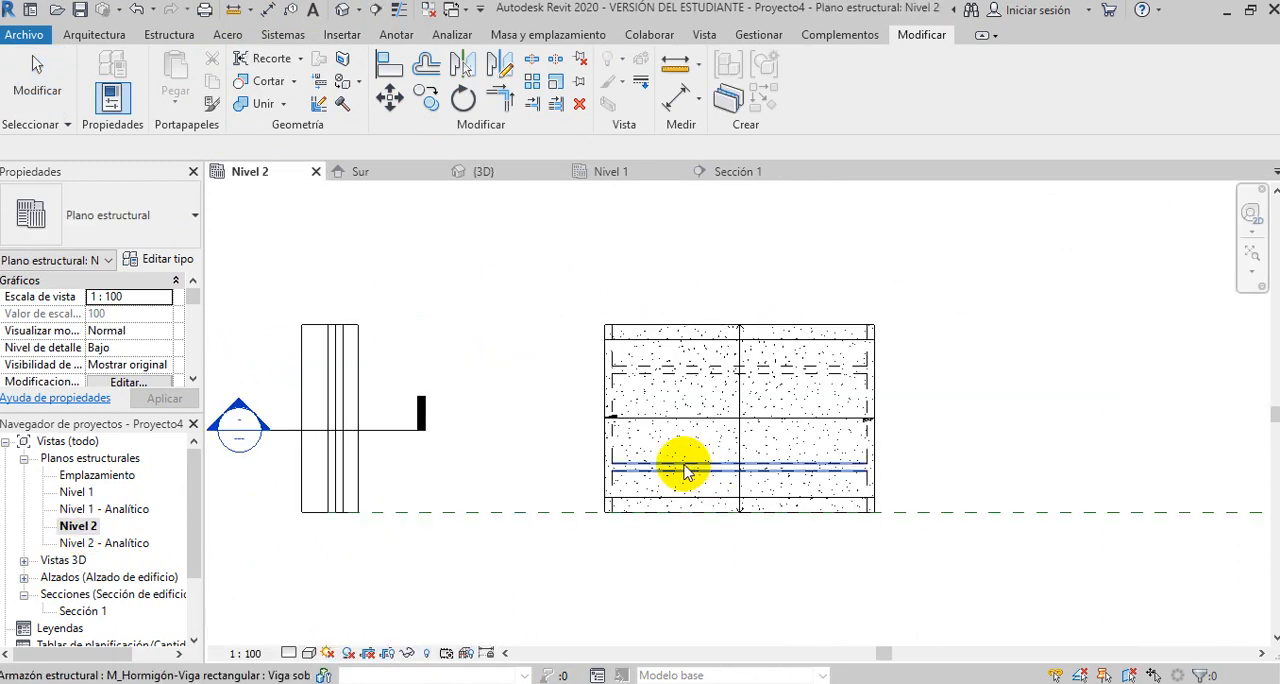
pyautogui.scroll(1, 921, 442)
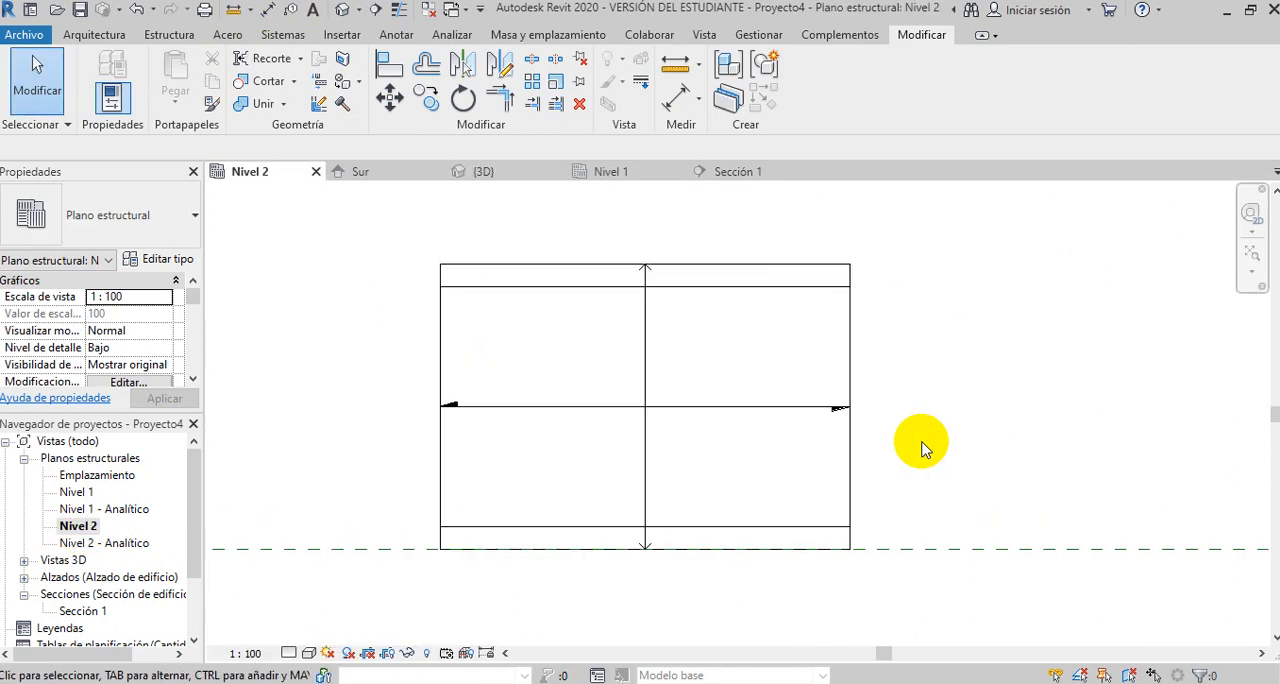
pyautogui.moveTo(927, 394); pyautogui.dragTo(917, 401, button='middle')
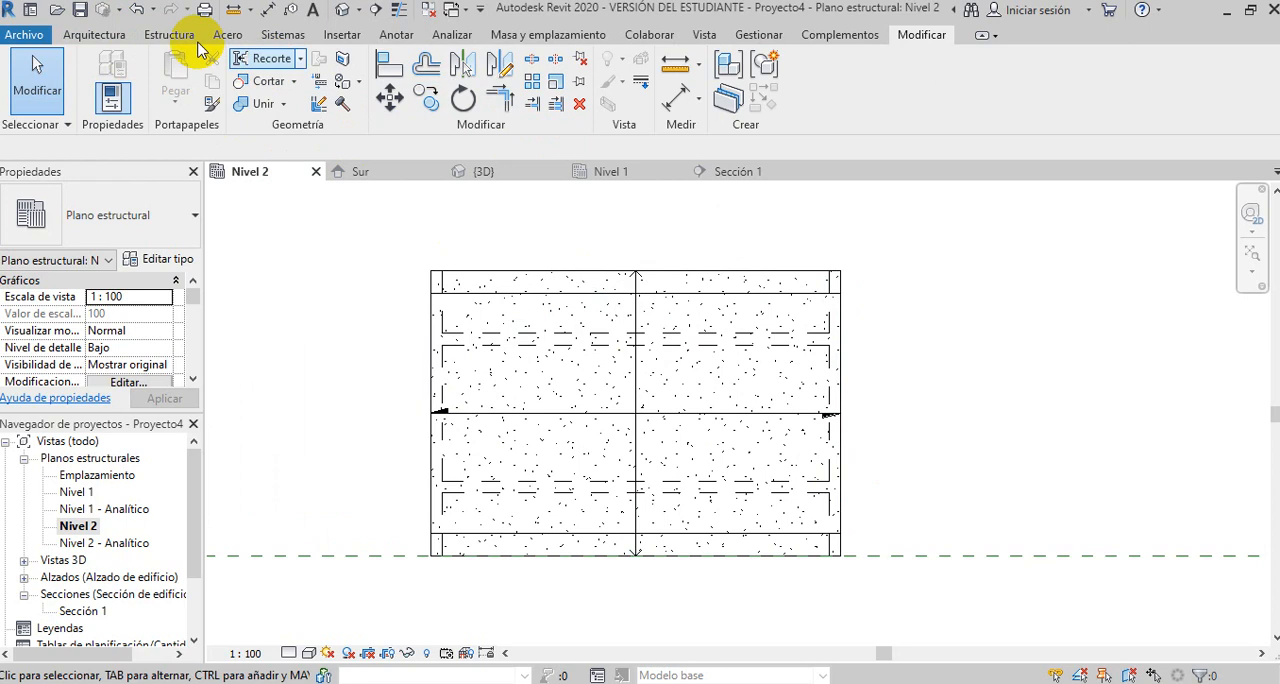
# - Create a horizontal building section through the middle of the bridge slab, extending past both ends, and open its view
pyautogui.click(710, 38)
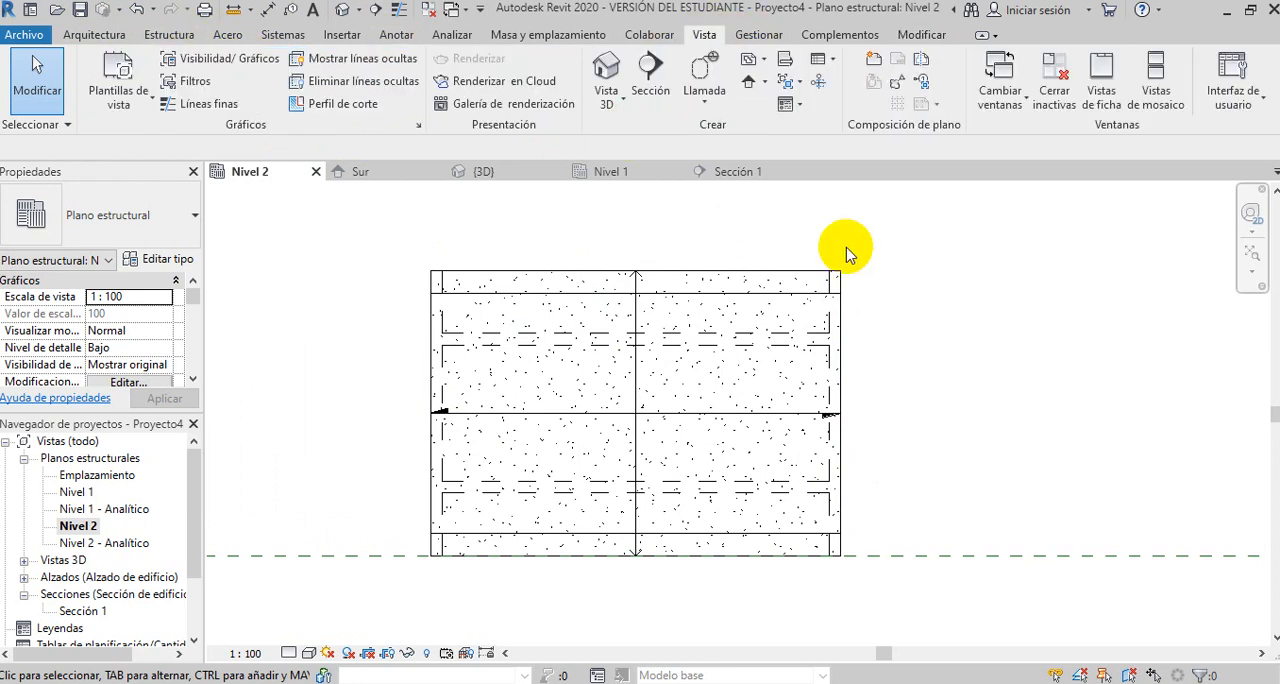
pyautogui.click(648, 80)
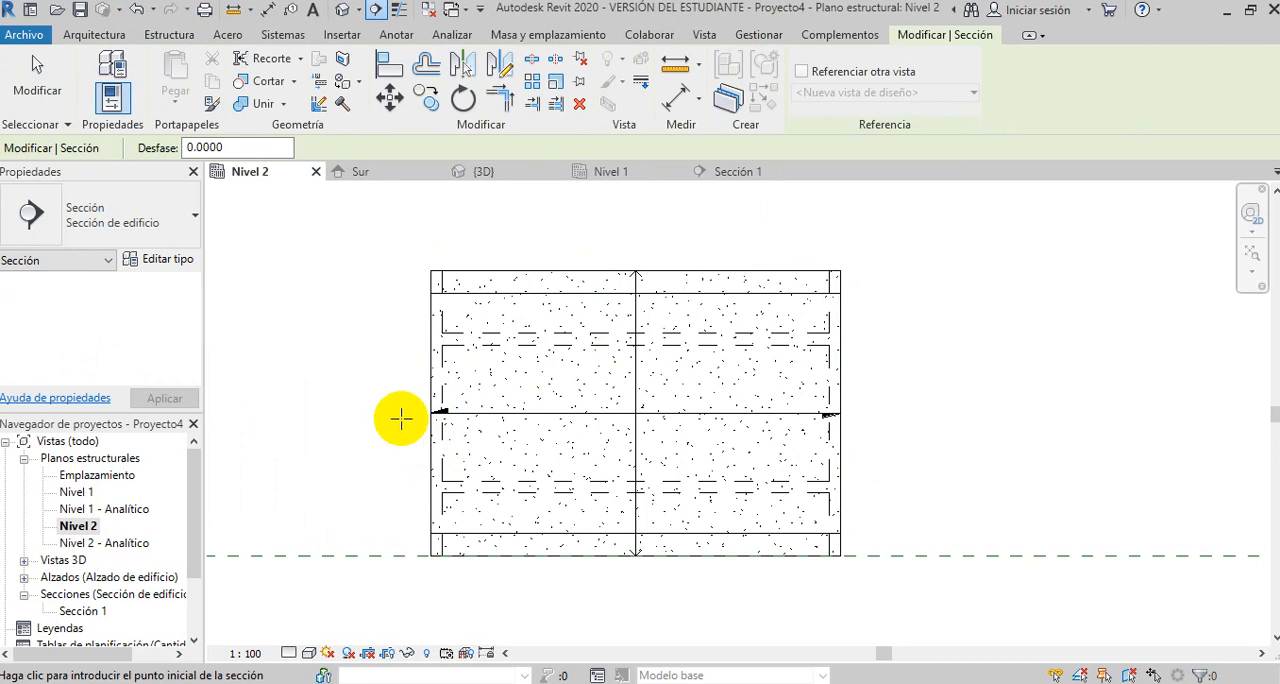
pyautogui.click(420, 417)
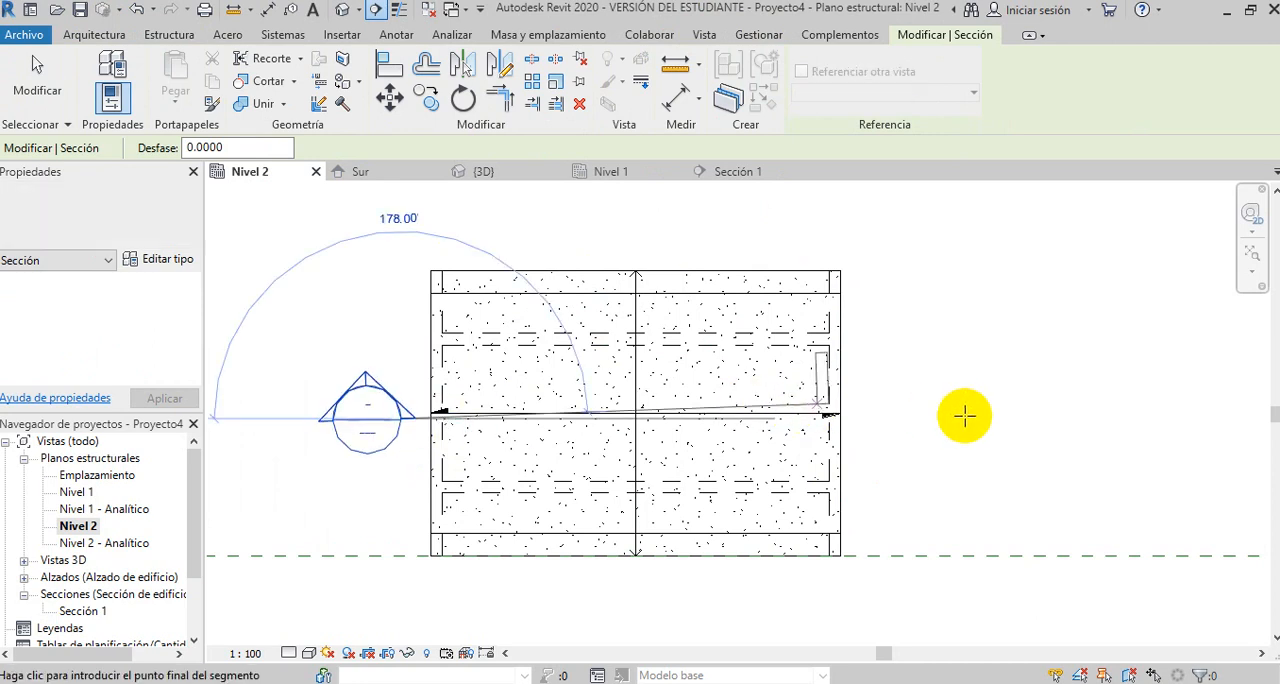
pyautogui.click(962, 418)
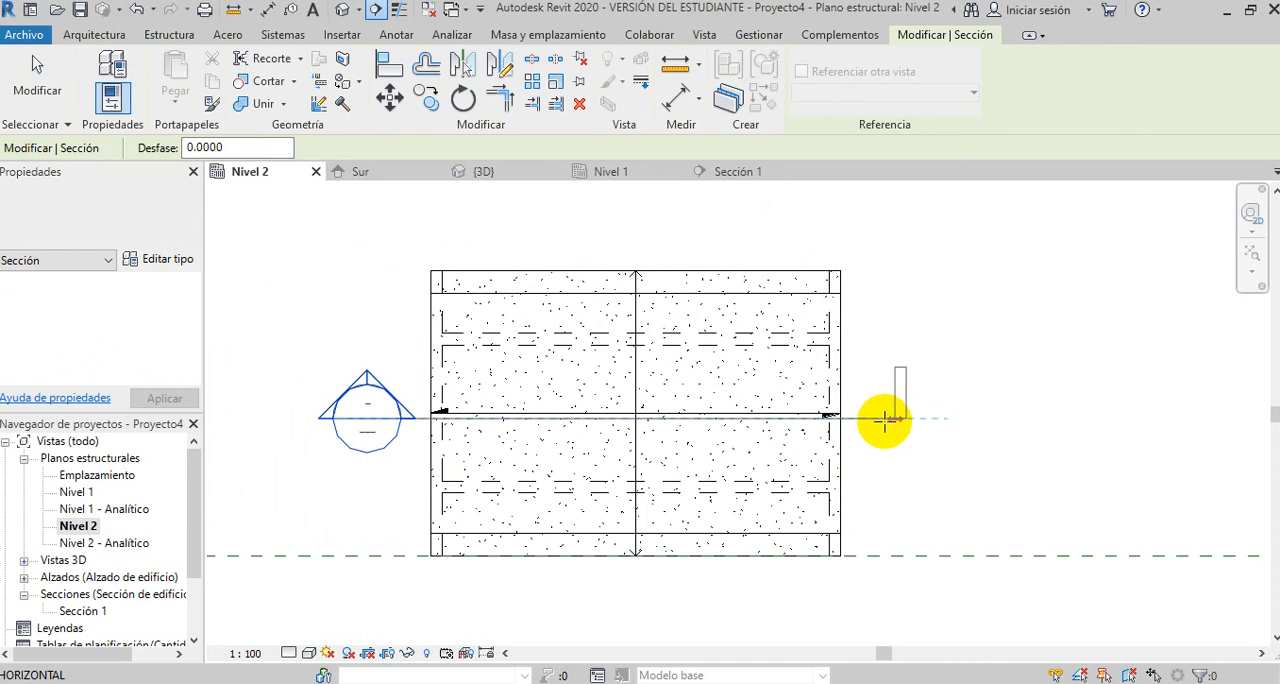
pyautogui.click(884, 418)
pyautogui.press('Escape')
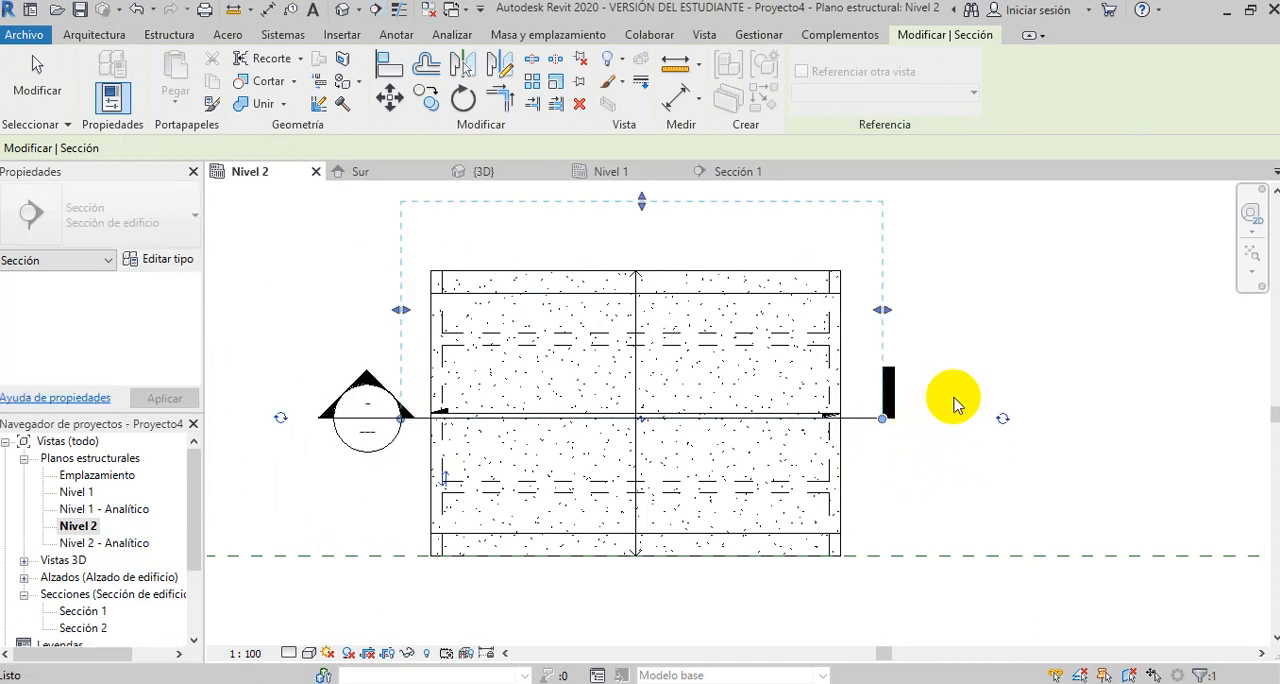
pyautogui.click(955, 412)
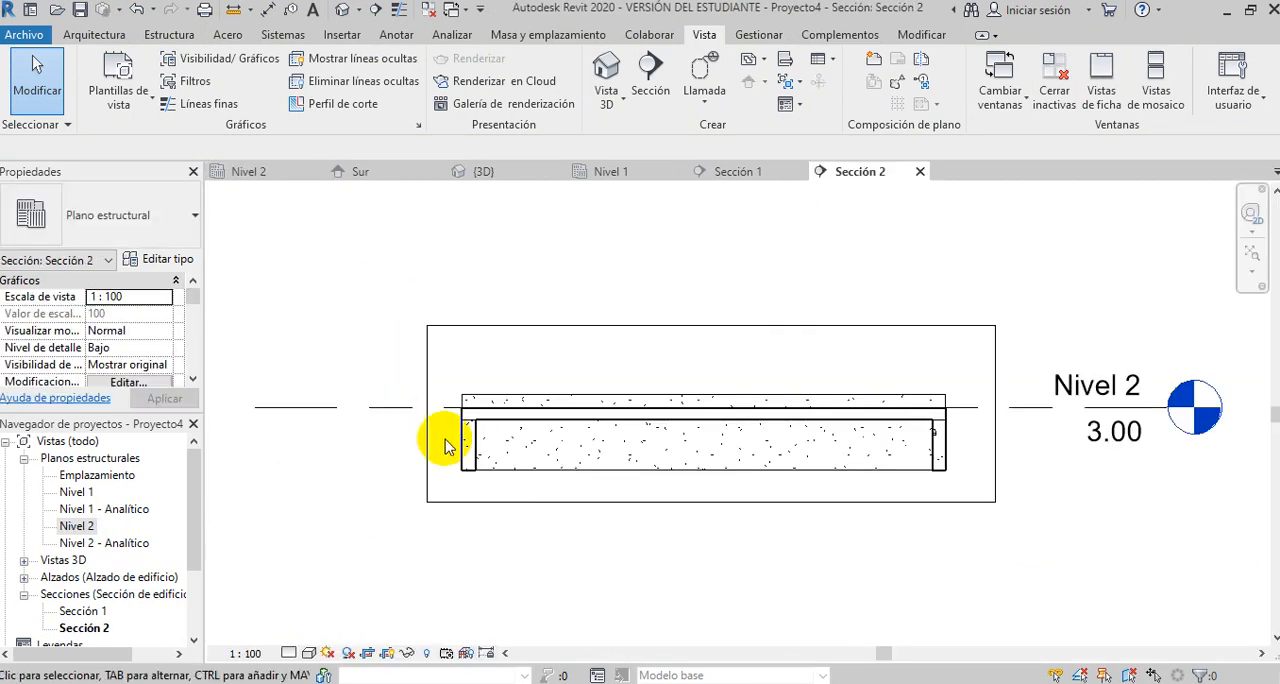
# - Set the rebar cover of the slab and all beams and curbs in the section to Exterior - 10M a 16M <40 mm>
pyautogui.scroll(6, 463, 448)
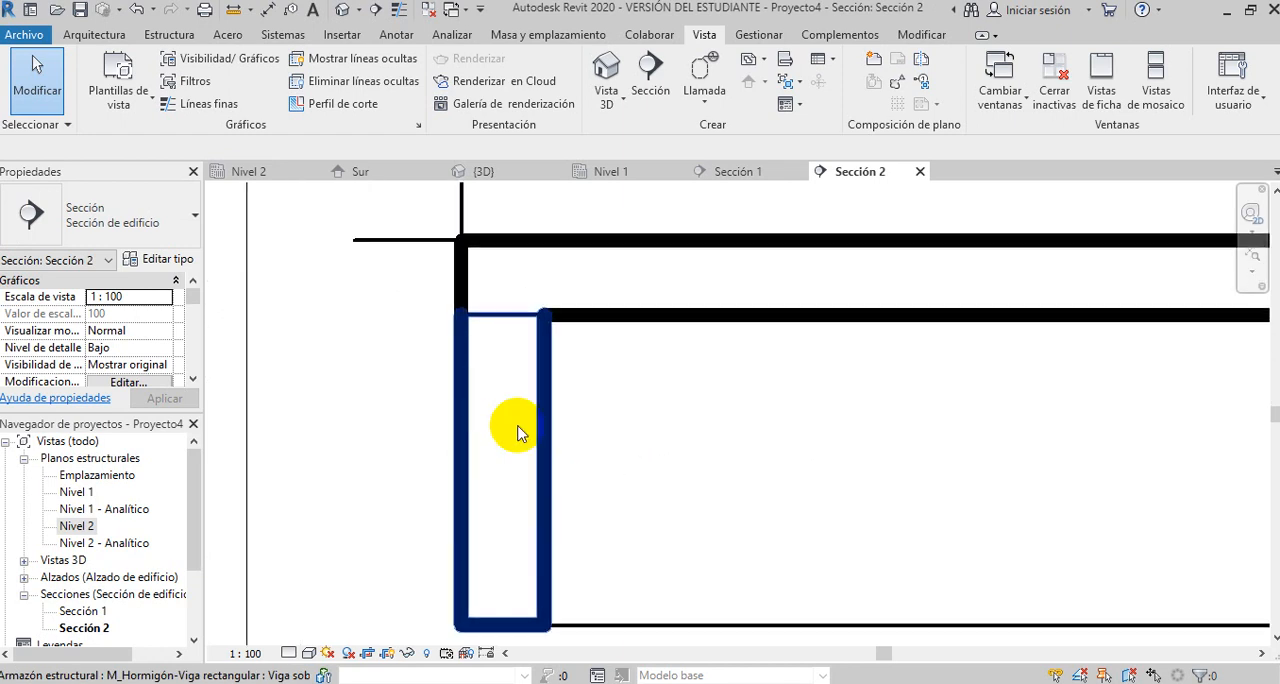
pyautogui.scroll(-2, 633, 402)
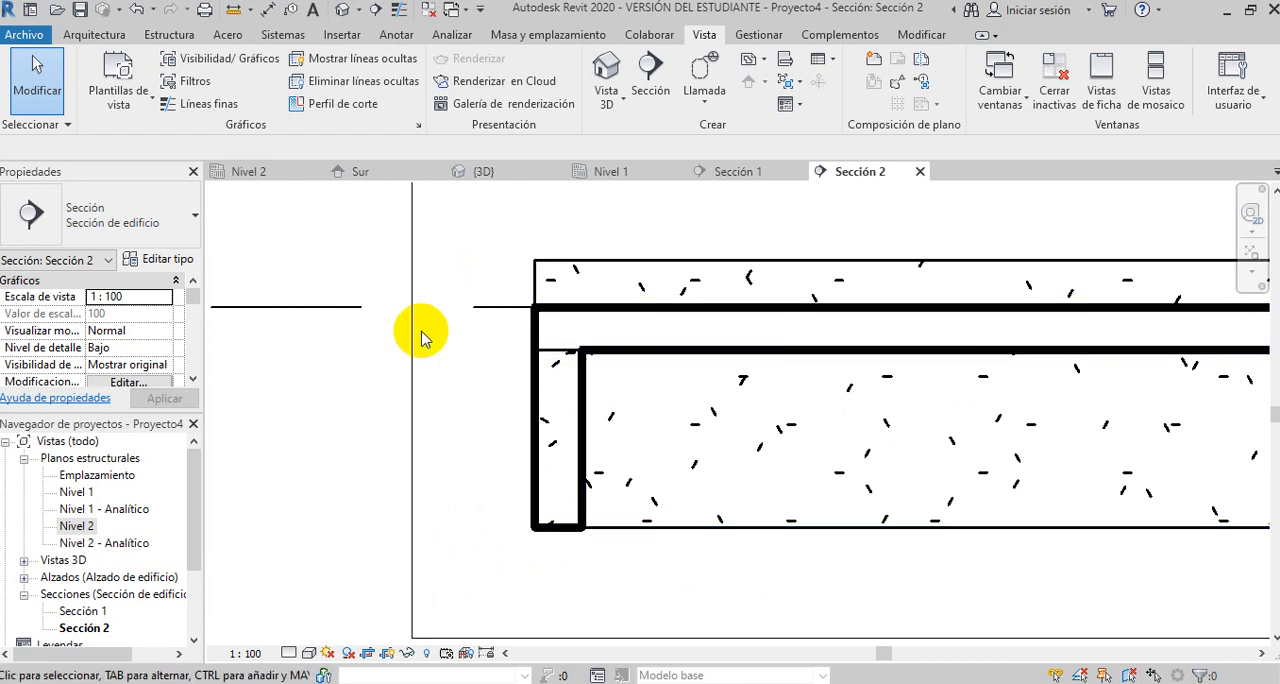
pyautogui.scroll(-2, 421, 338)
pyautogui.click(170, 36)
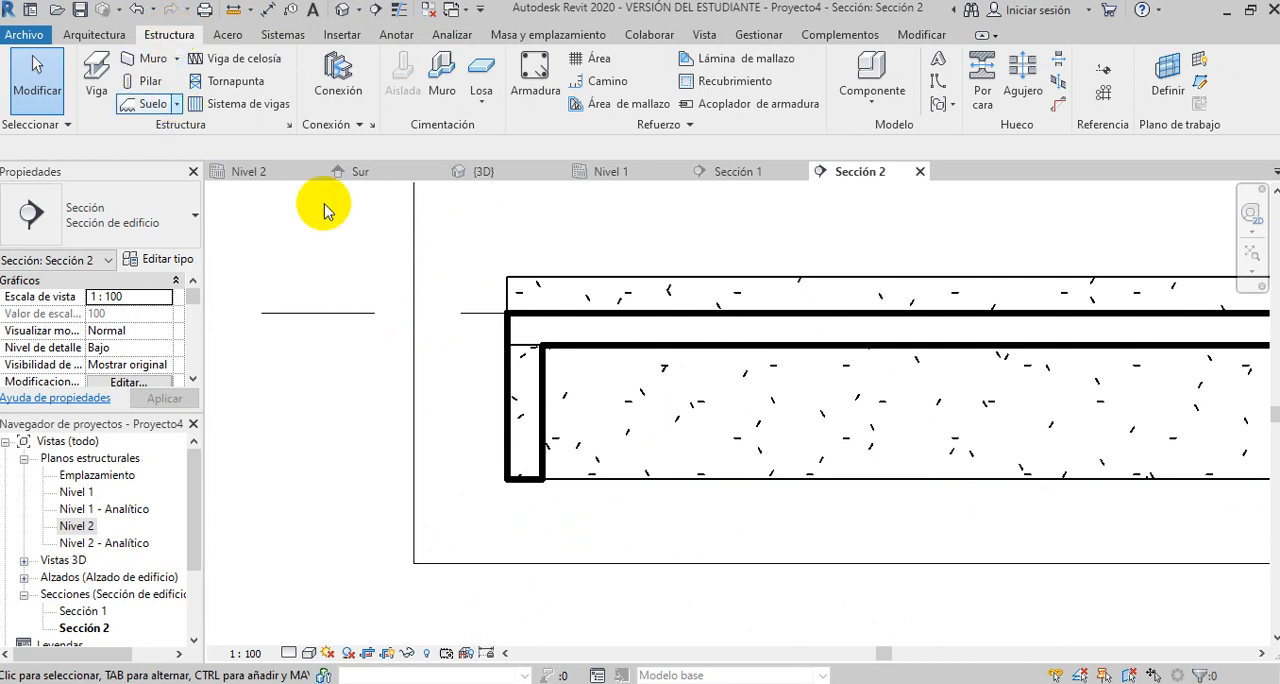
pyautogui.click(737, 85)
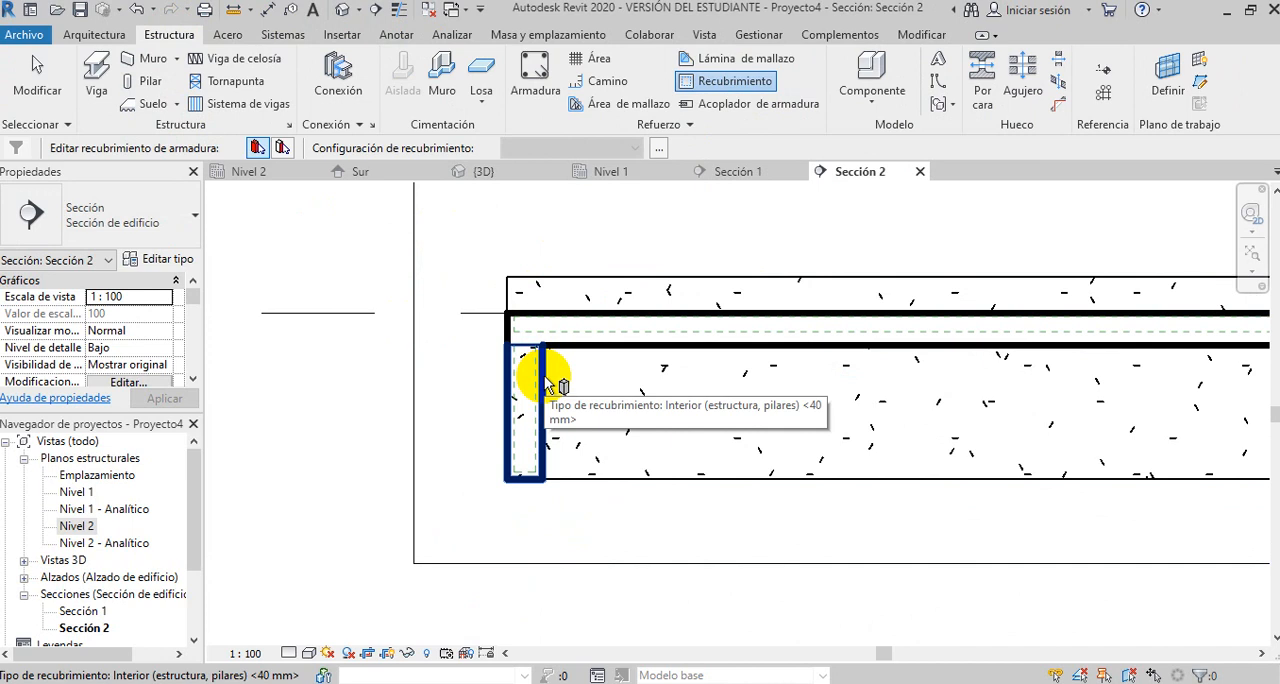
pyautogui.click(530, 375)
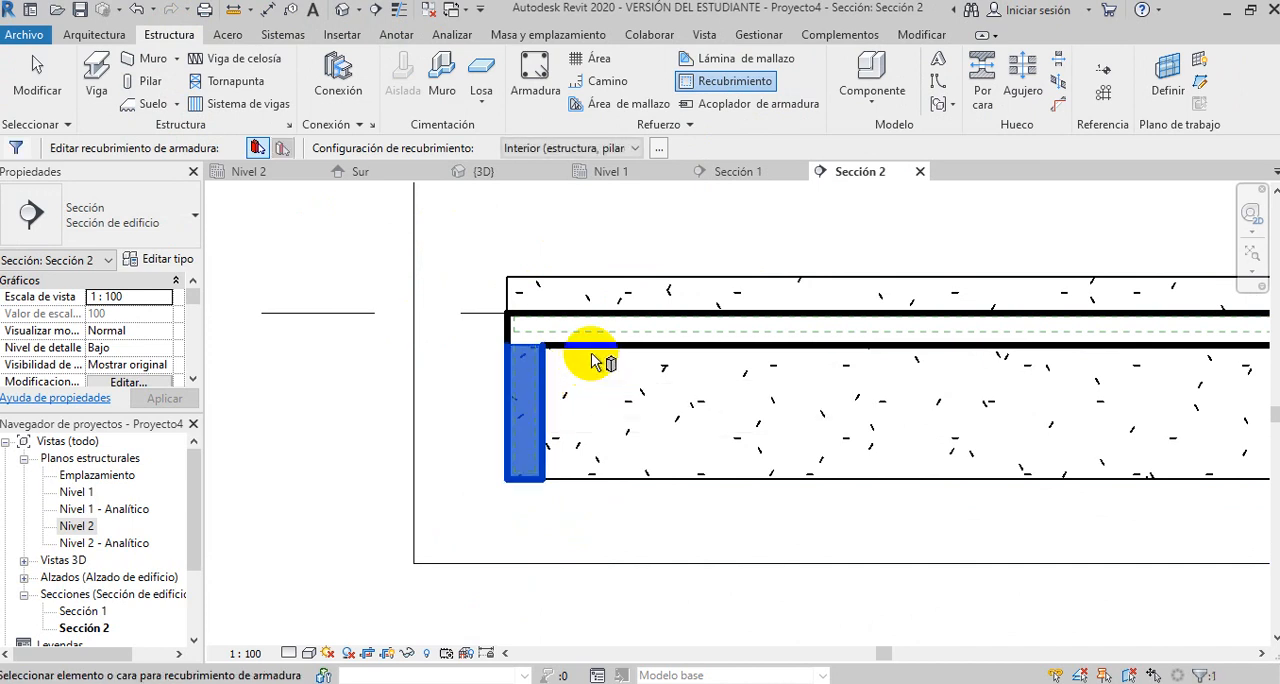
pyautogui.click(595, 347)
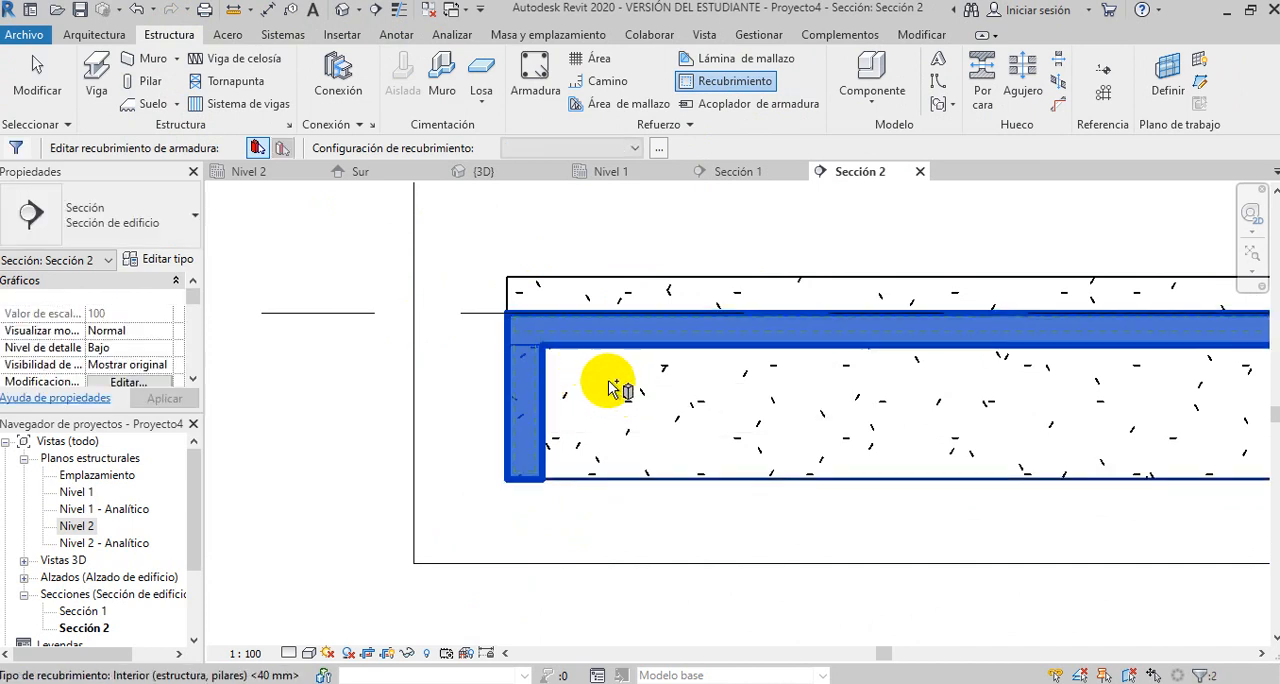
pyautogui.scroll(-2, 421, 382)
pyautogui.scroll(-1, 420, 383)
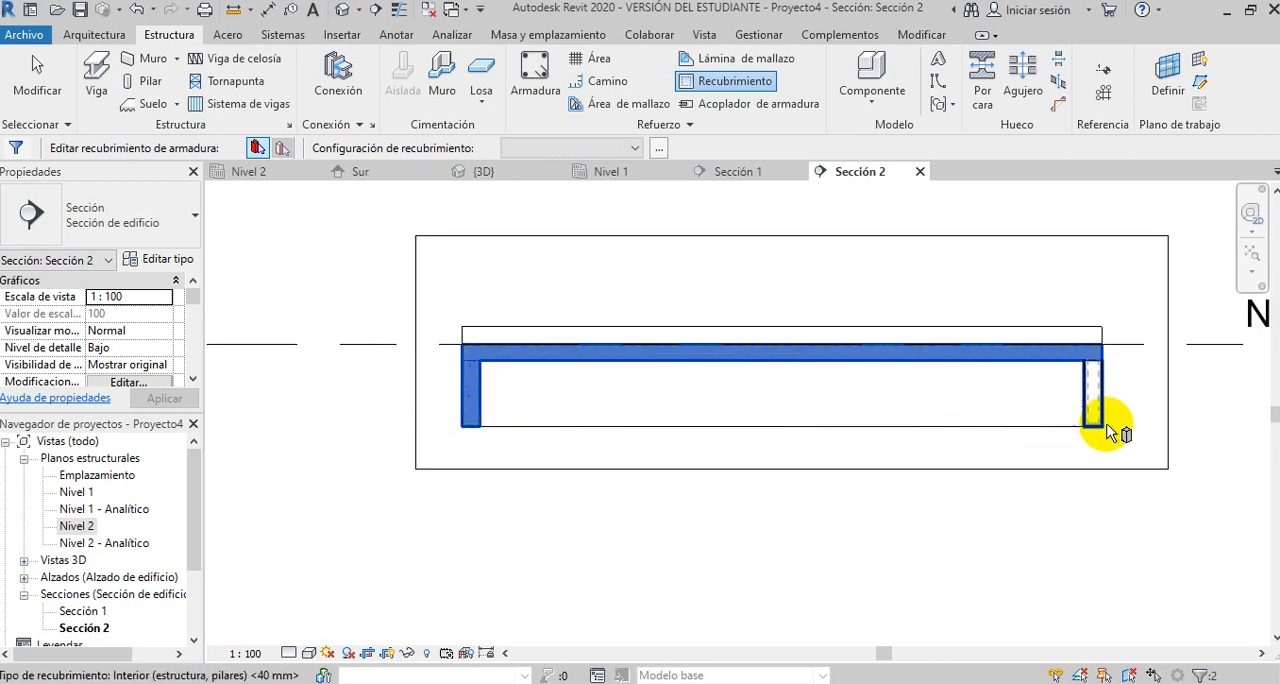
pyautogui.moveTo(1116, 434); pyautogui.dragTo(456, 317)
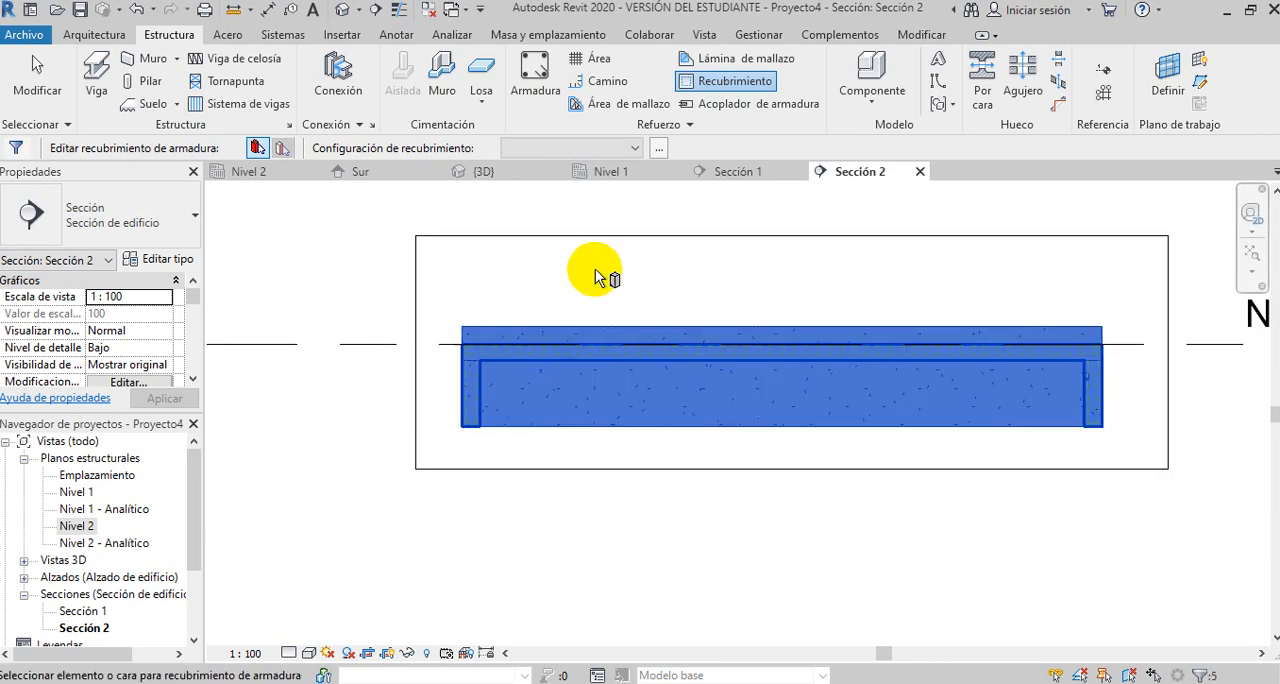
pyautogui.click(638, 148)
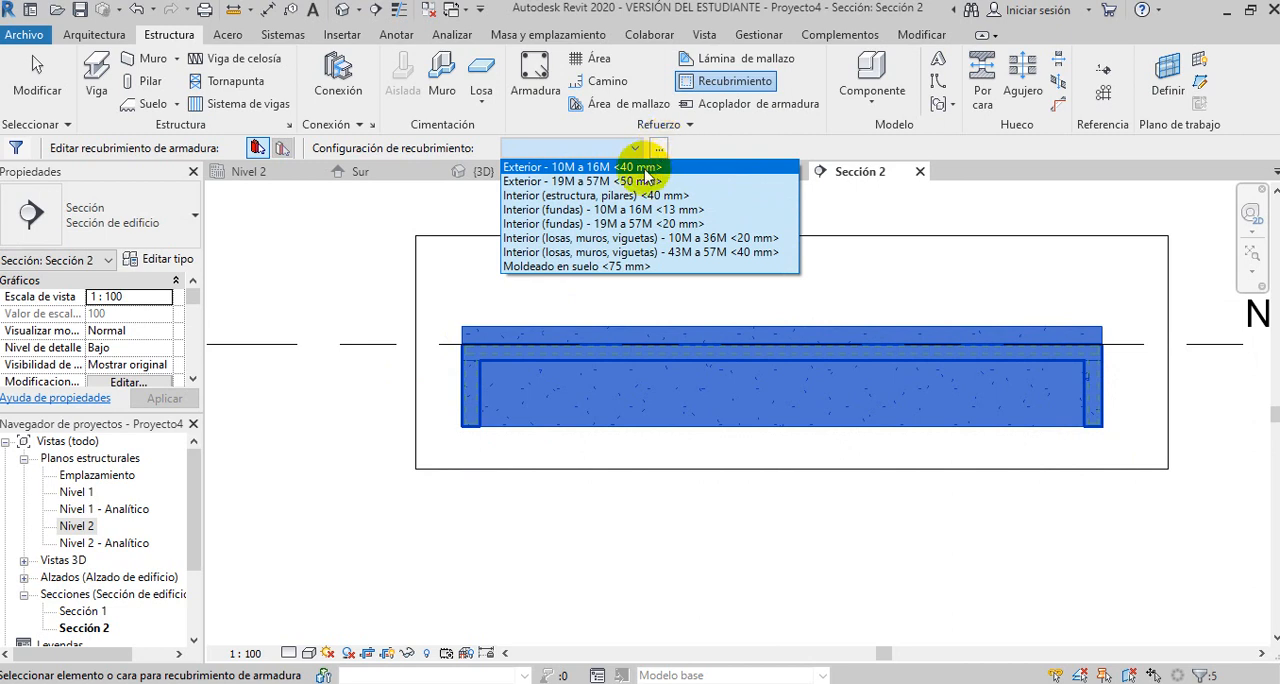
pyautogui.click(558, 169)
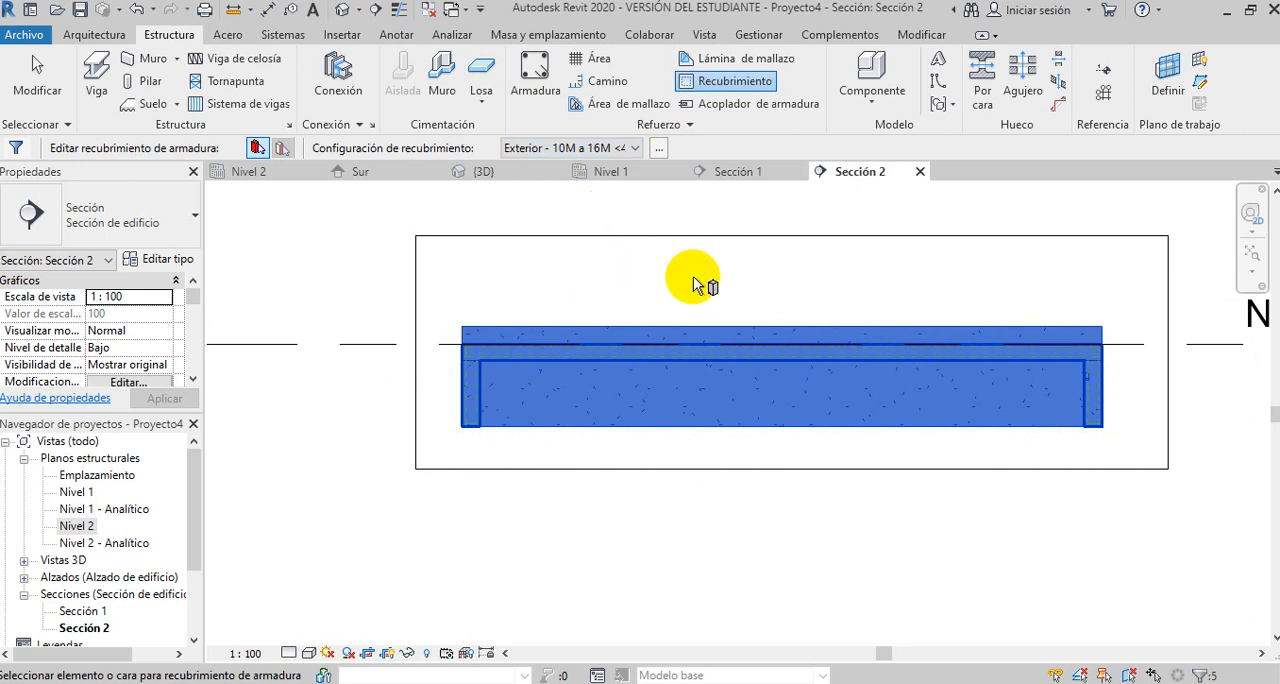
pyautogui.click(793, 286)
pyautogui.press('Escape')
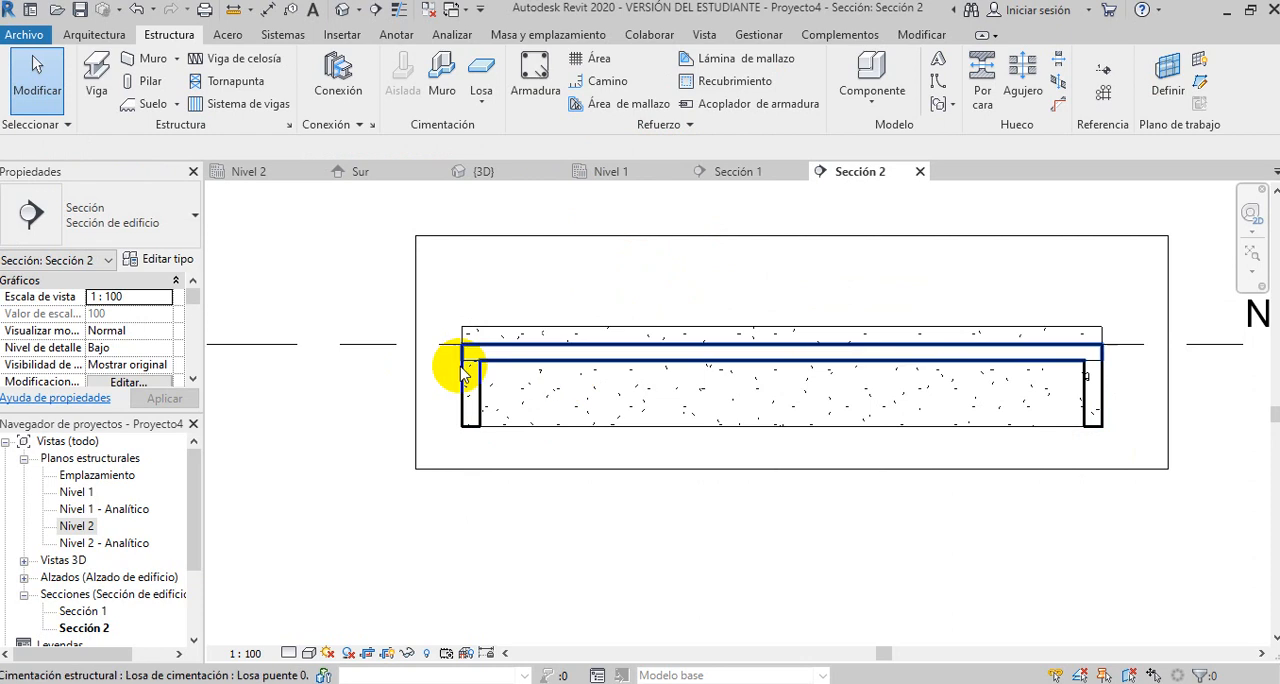
# - Start placing structural rebar in the section with the closed rectangular stirrup shape M_T1
pyautogui.scroll(6, 463, 372)
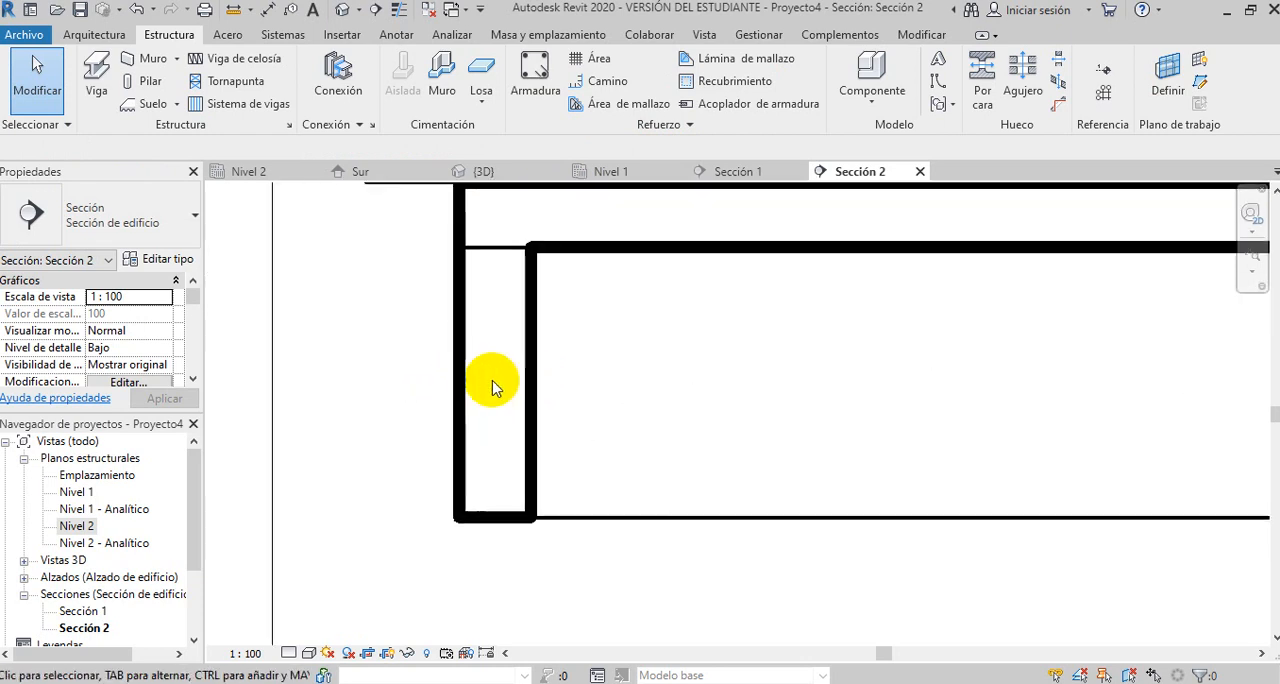
pyautogui.scroll(-1, 546, 421)
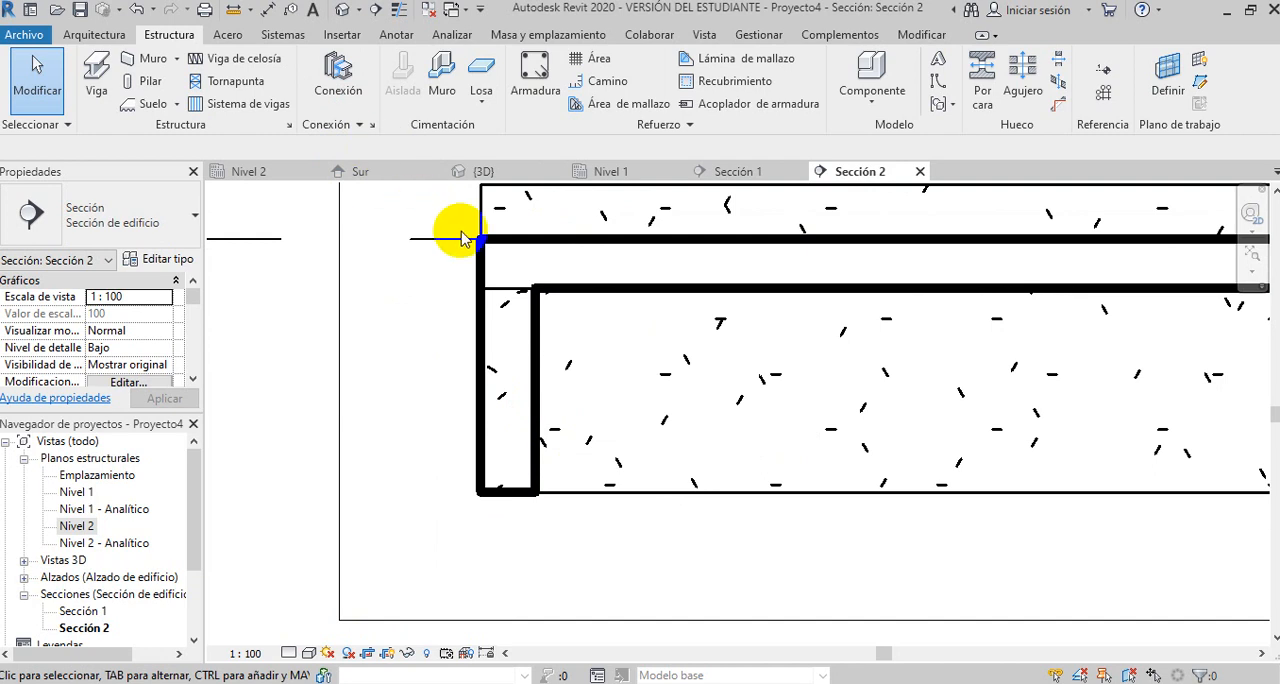
pyautogui.click(546, 250)
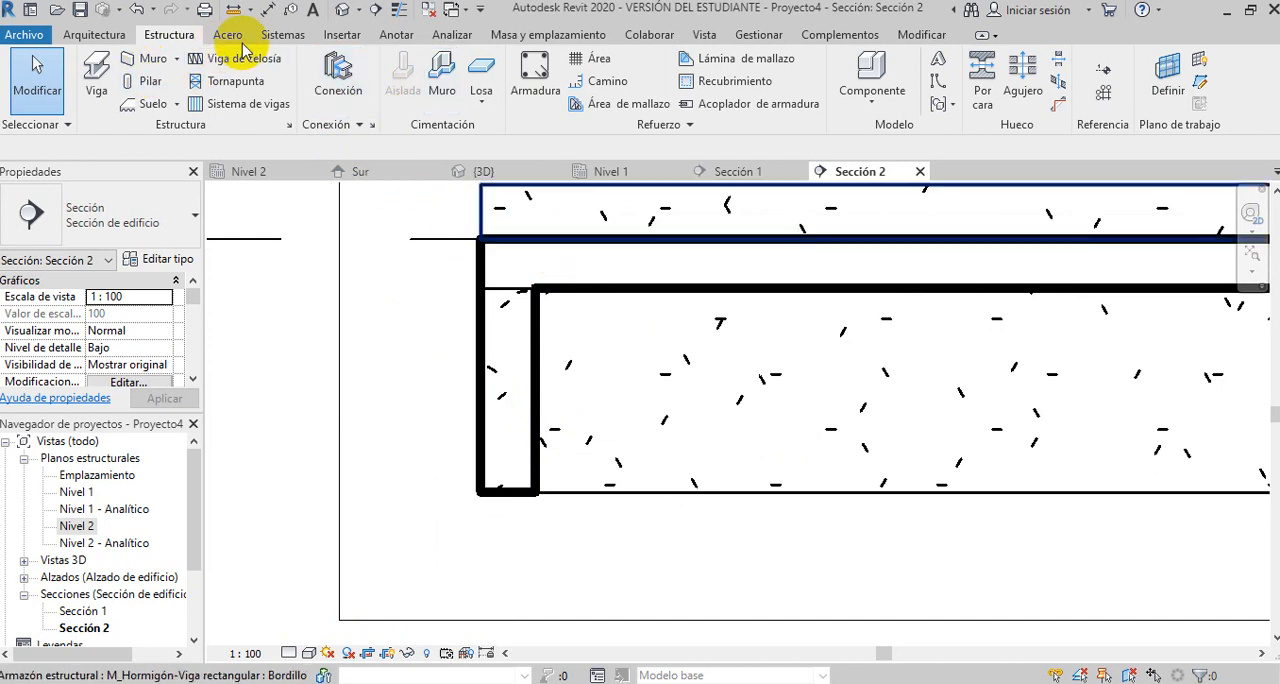
pyautogui.click(536, 80)
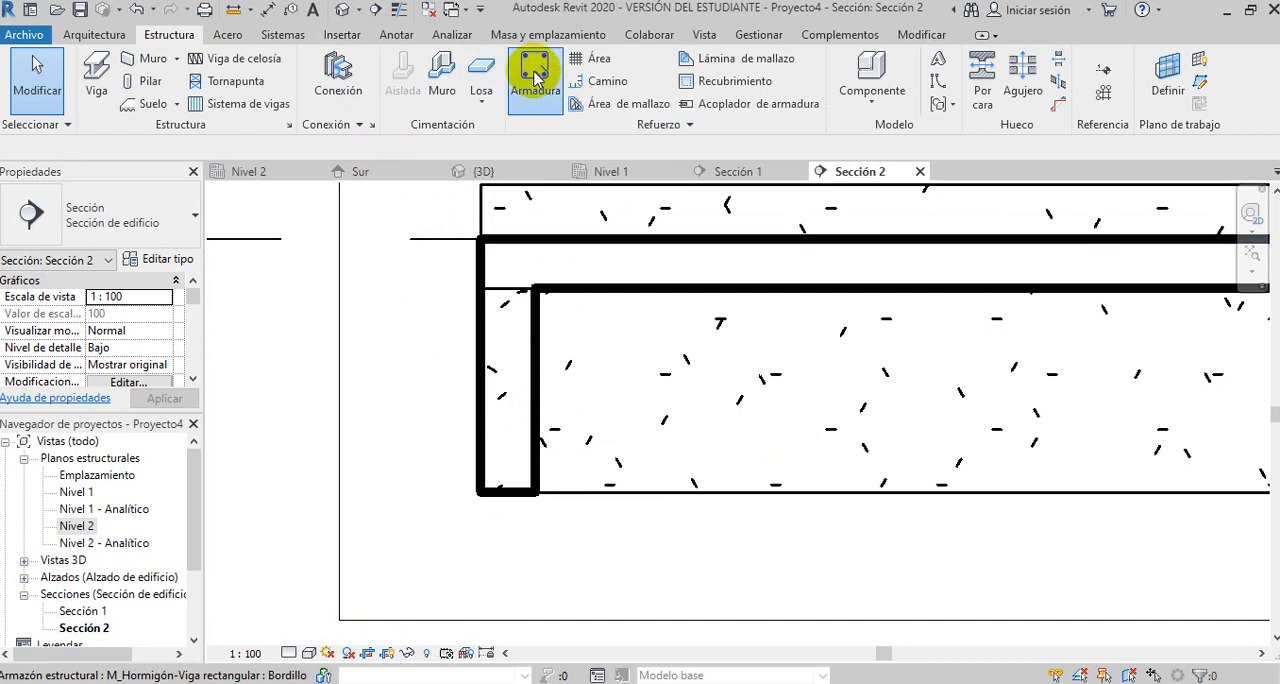
pyautogui.click(569, 233)
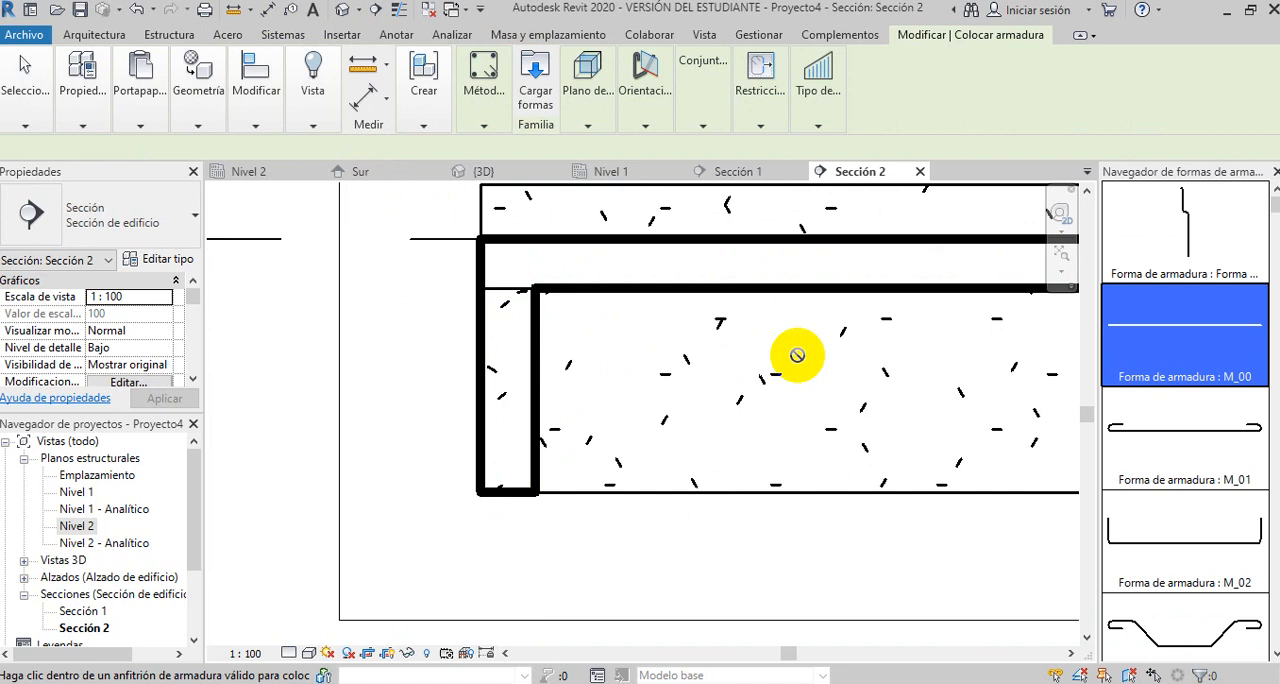
pyautogui.scroll(-3, 1200, 250)
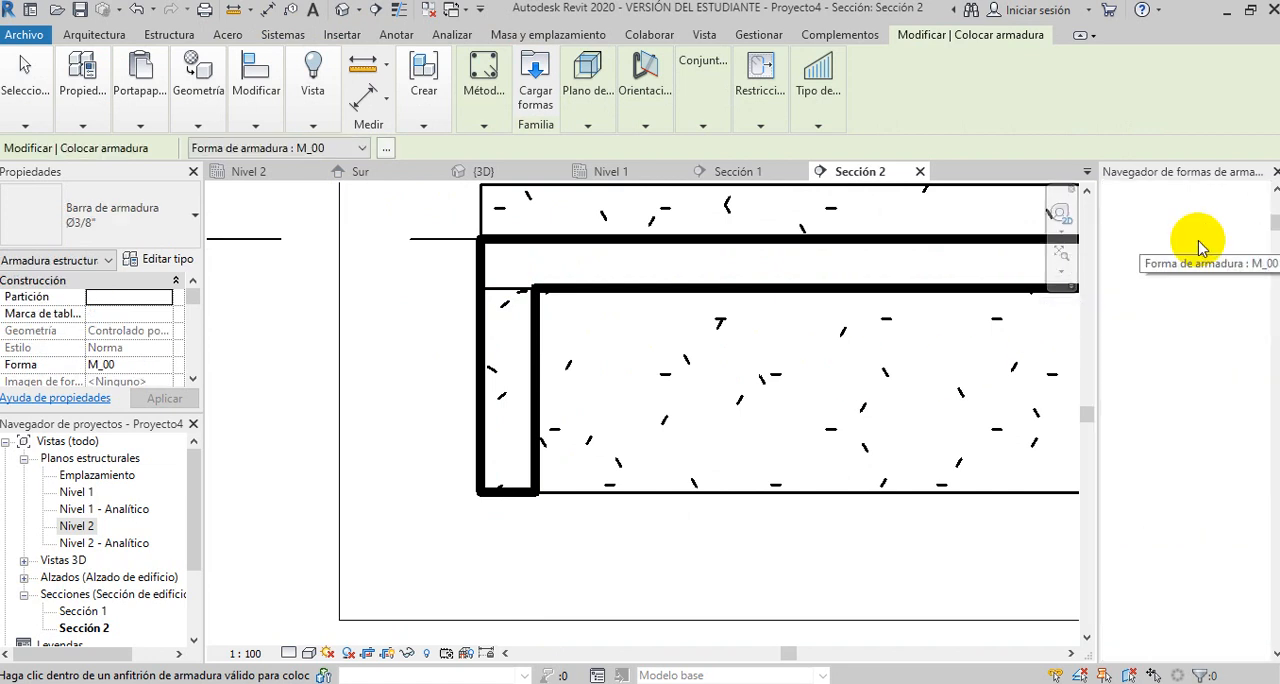
pyautogui.scroll(-10, 1184, 313)
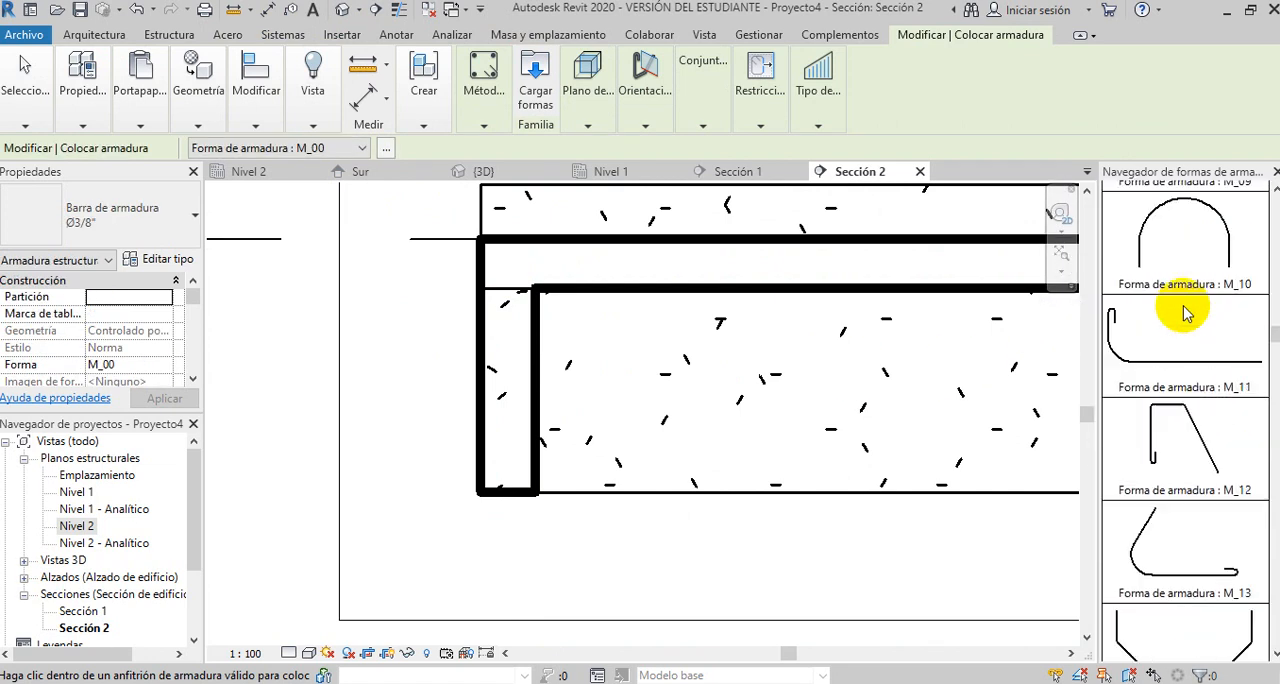
pyautogui.scroll(-10, 1184, 313)
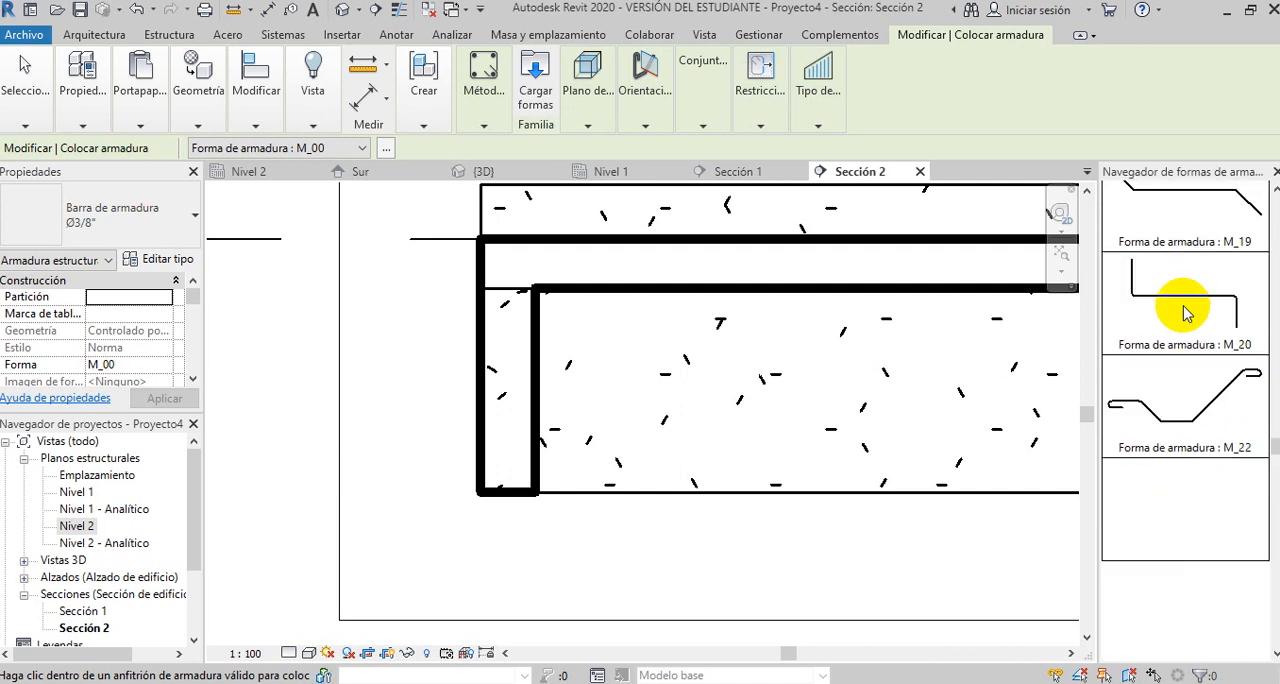
pyautogui.scroll(-10, 1184, 313)
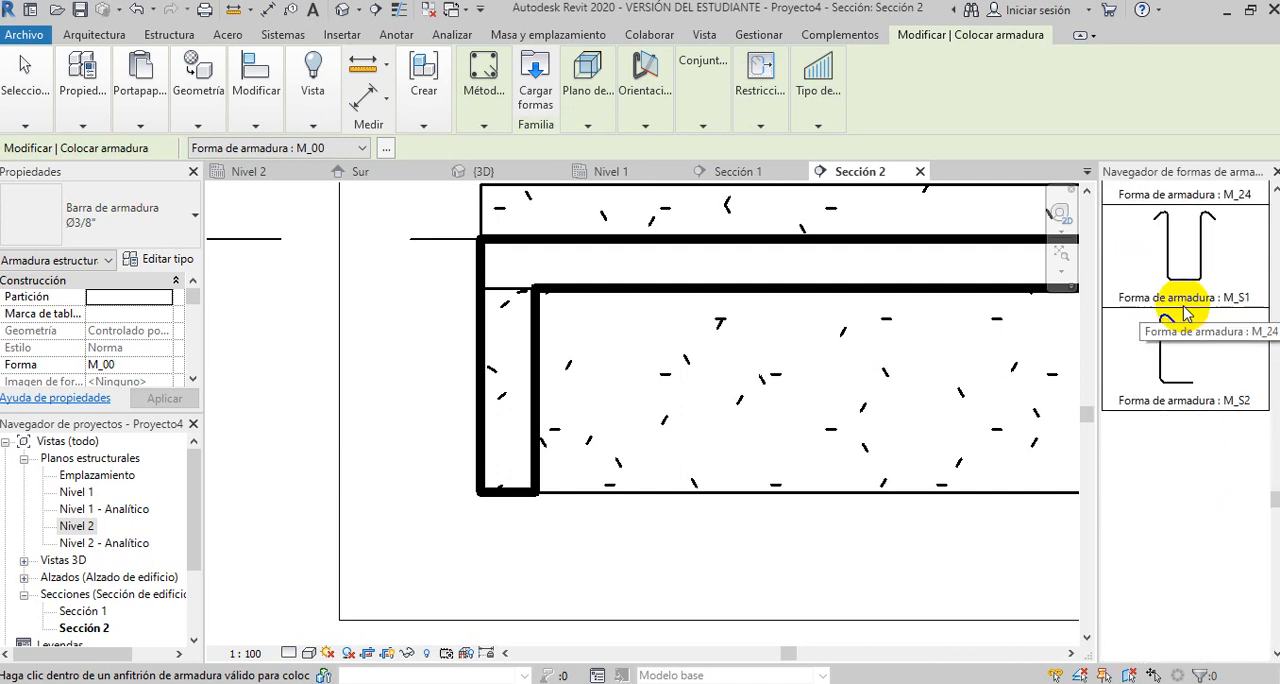
pyautogui.scroll(-5, 1184, 313)
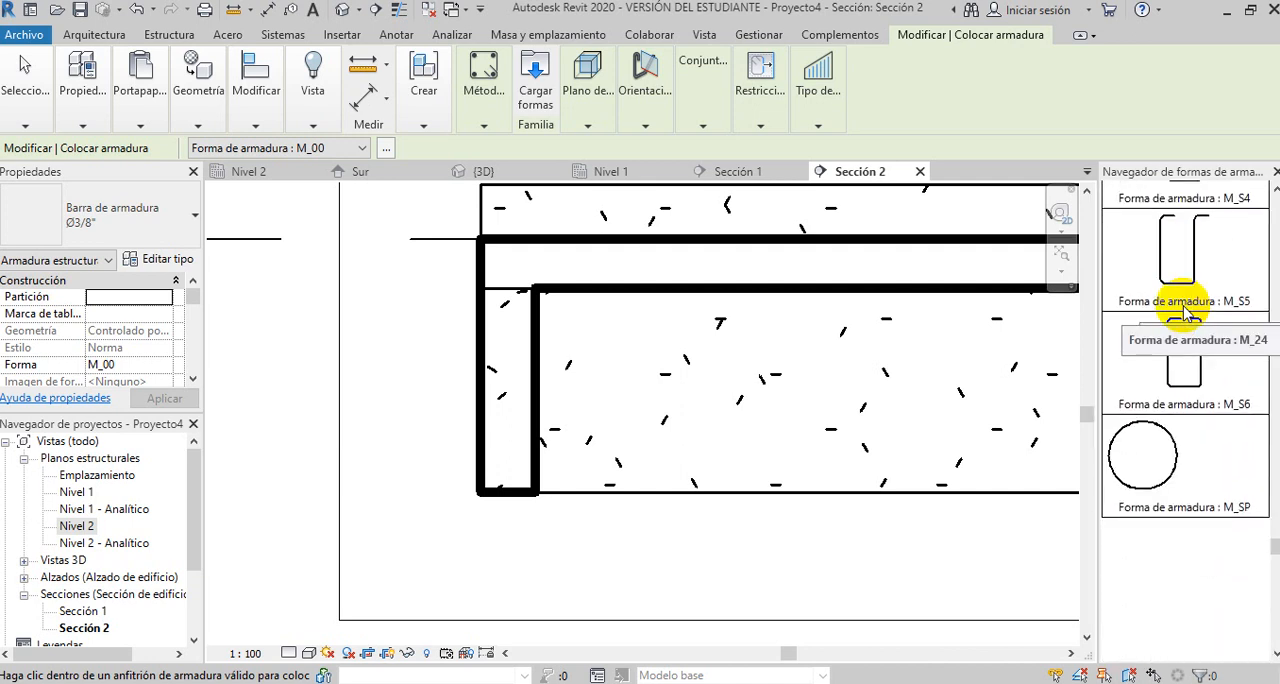
pyautogui.scroll(-1, 1215, 340)
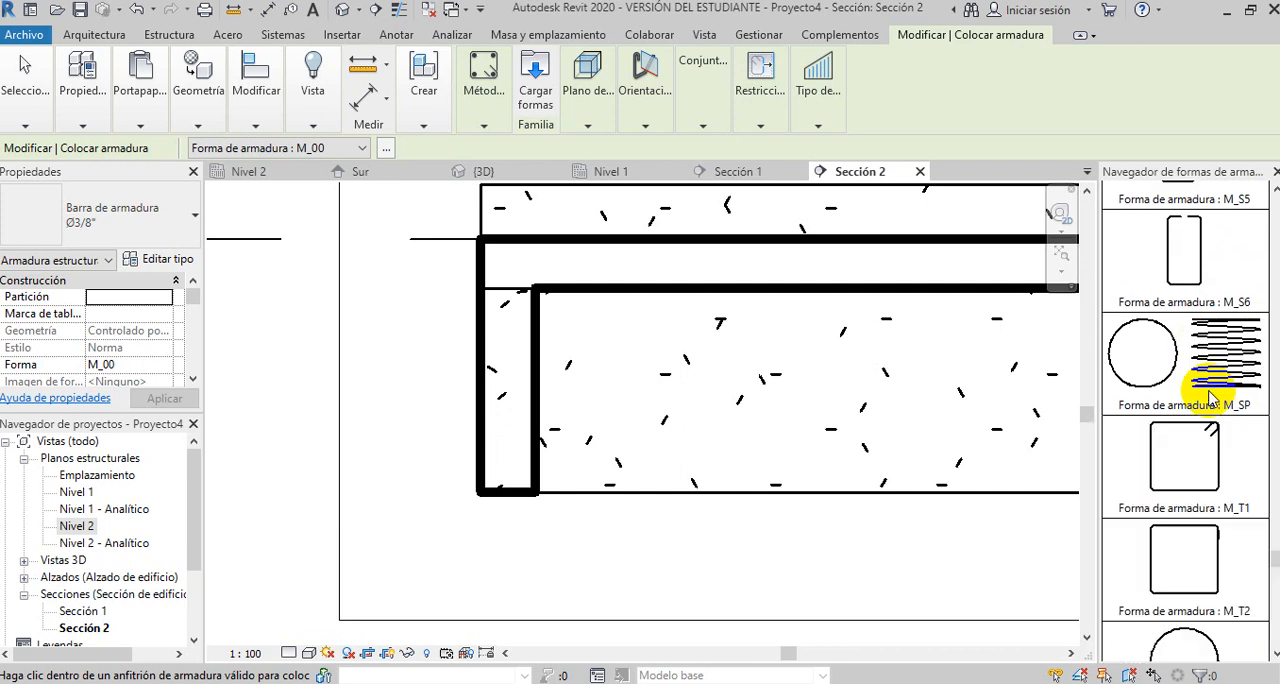
pyautogui.click(1215, 460)
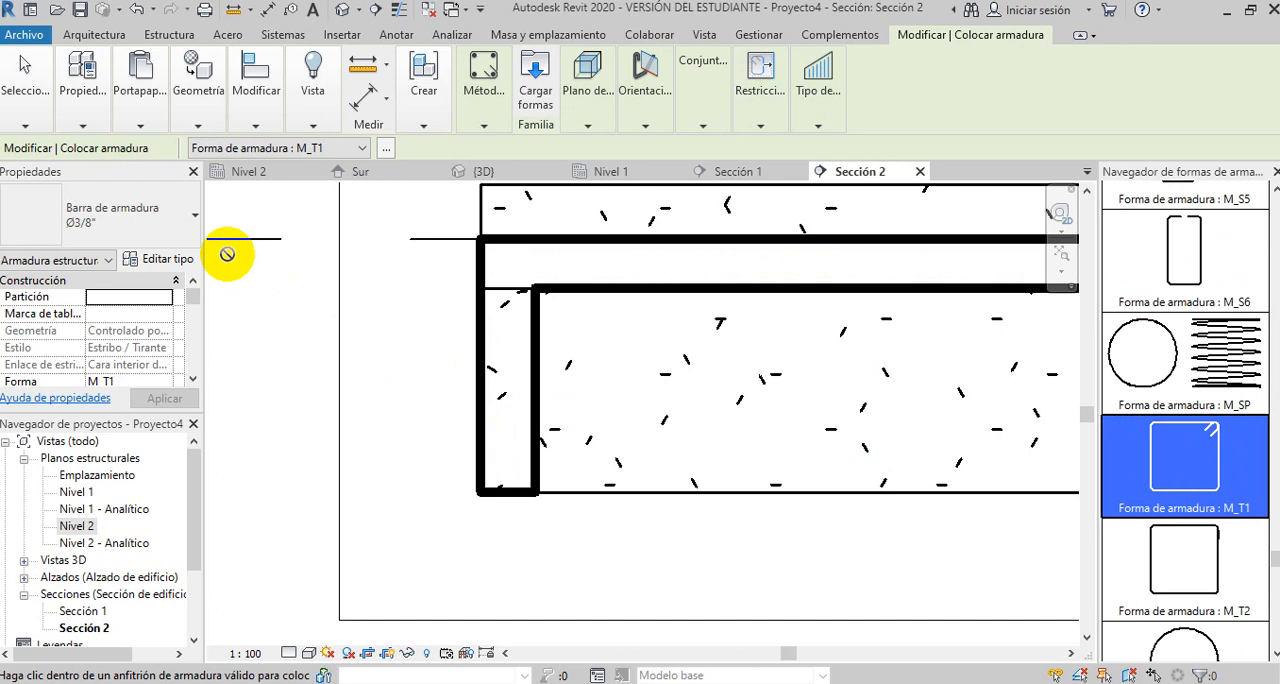
# - Set the stirrup's bar type to Ø1/2" and its placement orientation to parallel to the work plane
pyautogui.click(172, 217)
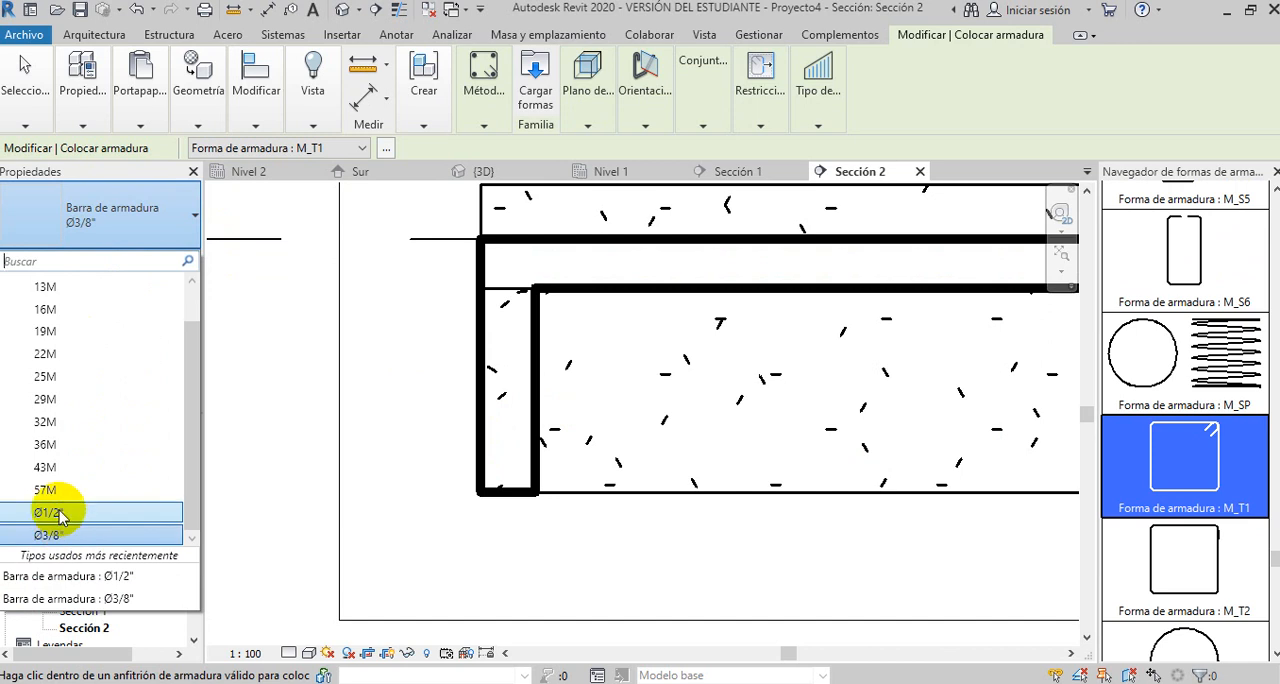
pyautogui.click(57, 514)
pyautogui.click(512, 409)
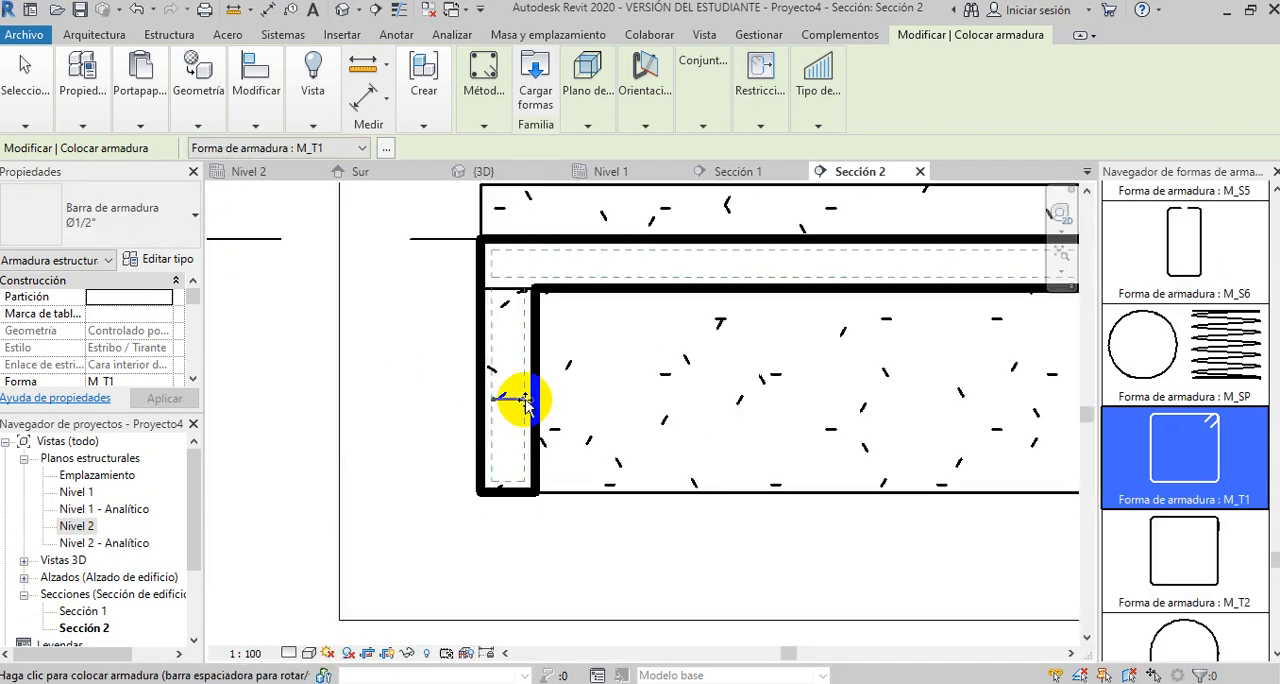
pyautogui.click(585, 115)
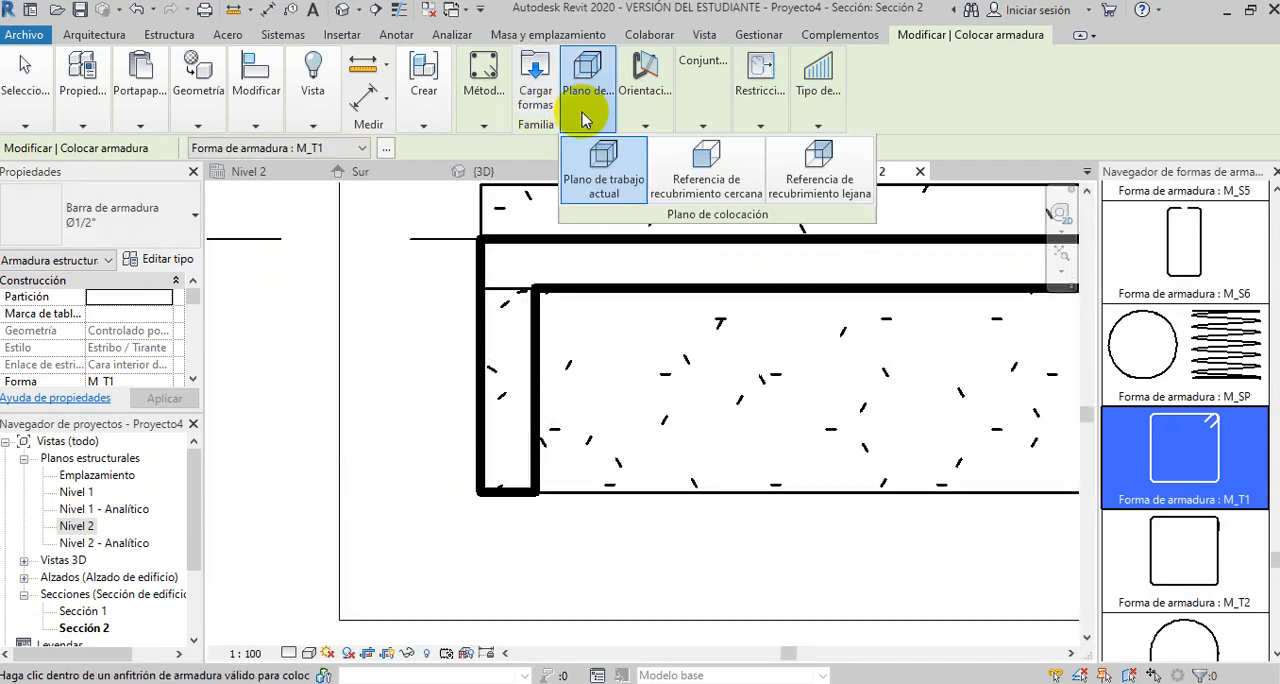
pyautogui.click(635, 119)
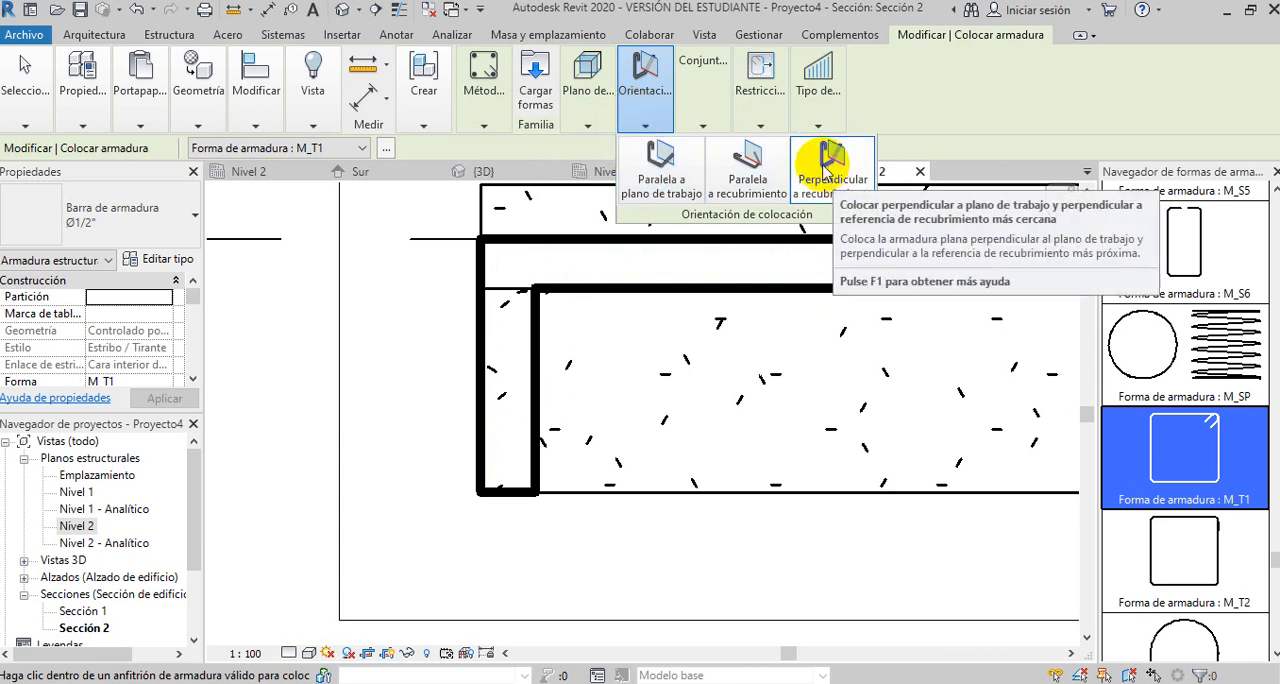
pyautogui.click(660, 166)
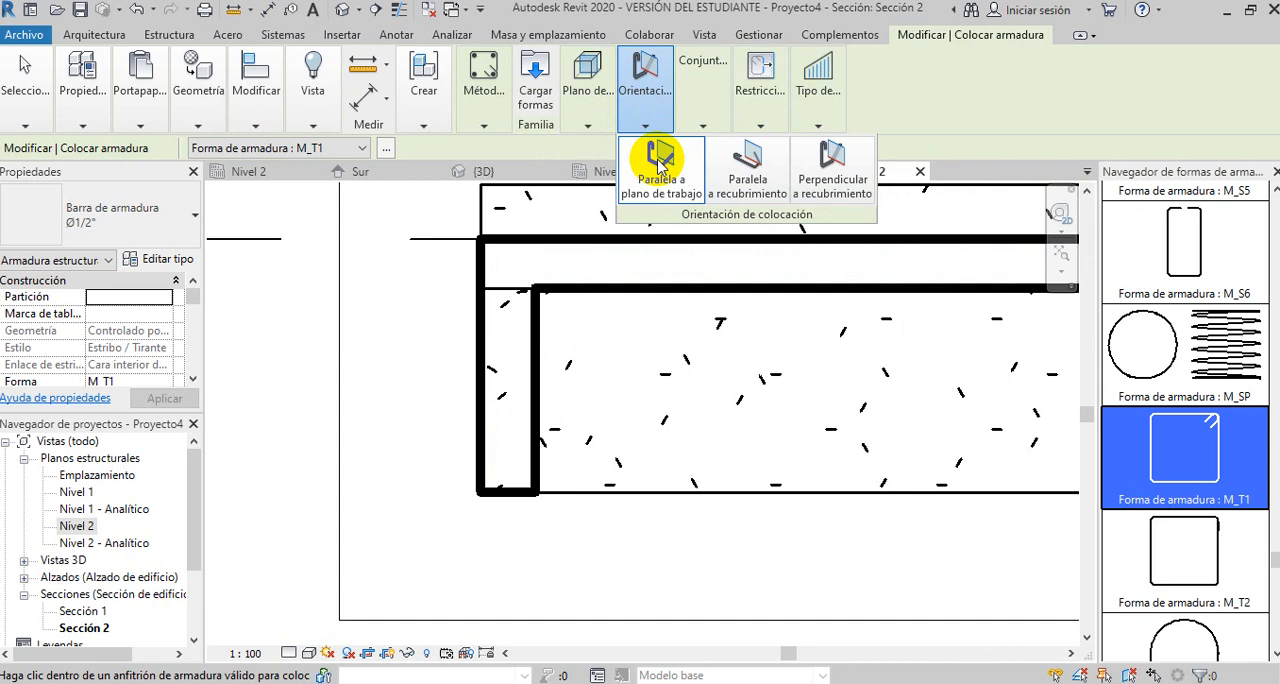
# - Set the rebar set layout to Espaciado máximo and place the stirrup in the beam at the slab's left end
pyautogui.moveTo(706, 127)
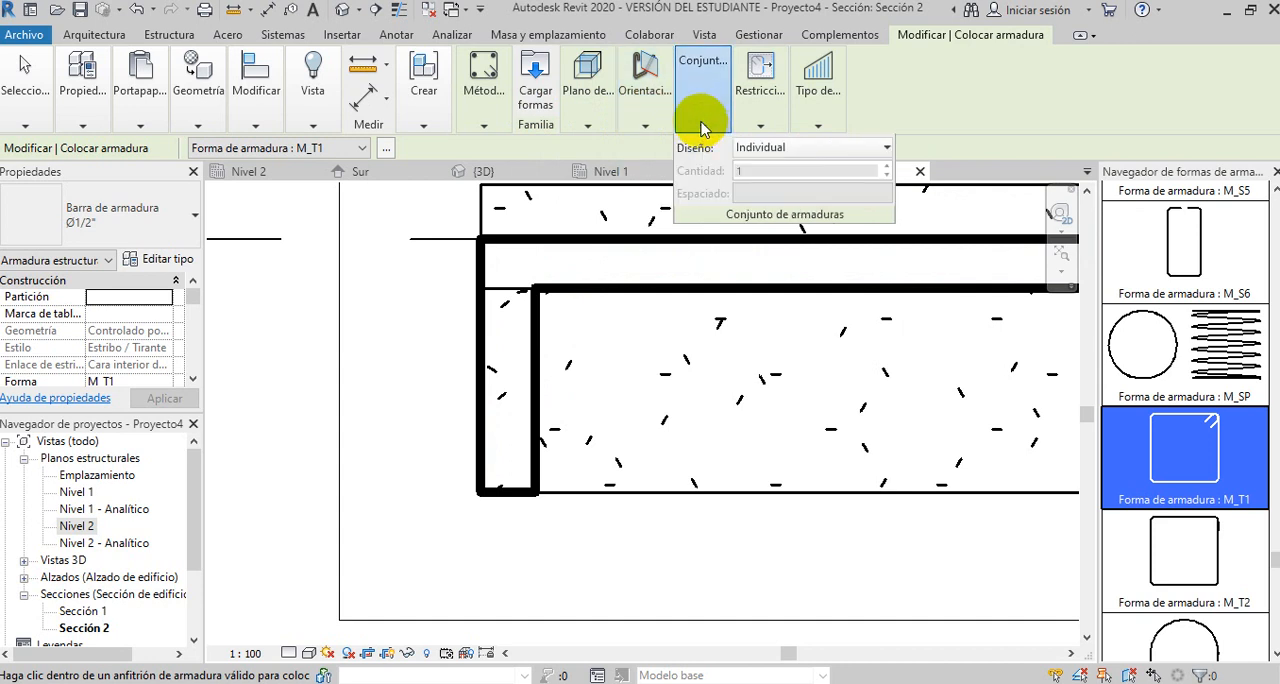
pyautogui.click(885, 148)
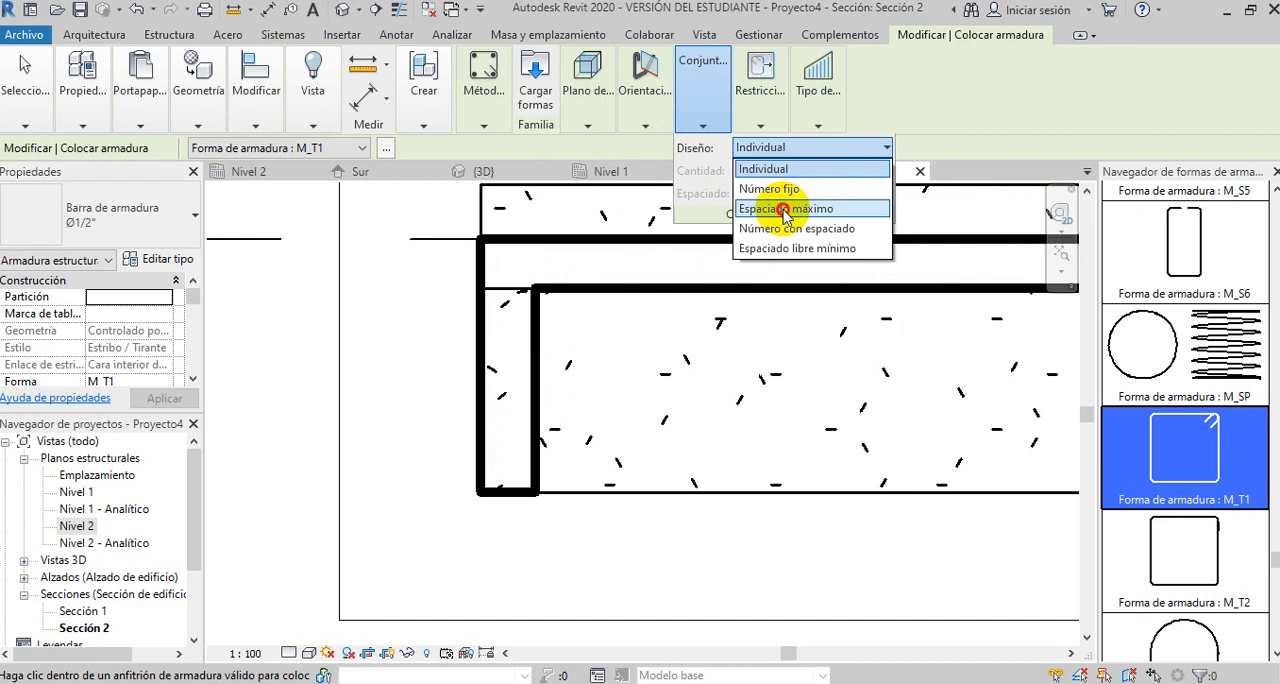
pyautogui.click(785, 210)
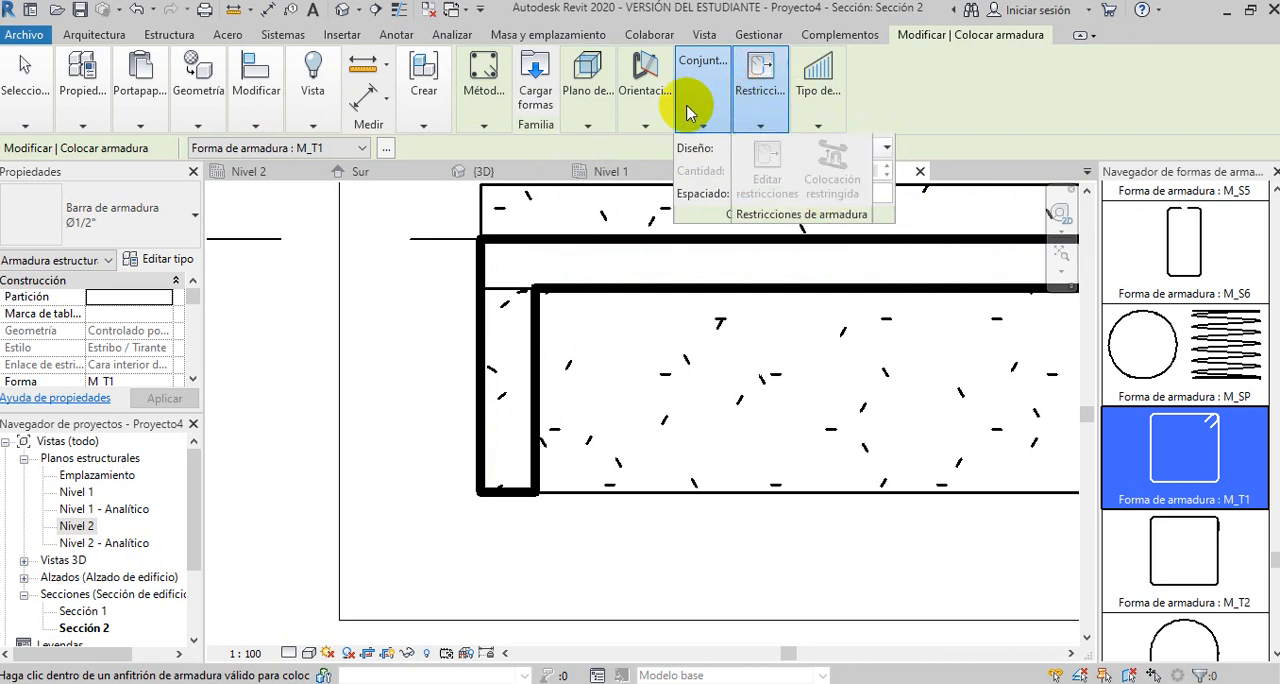
pyautogui.click(660, 100)
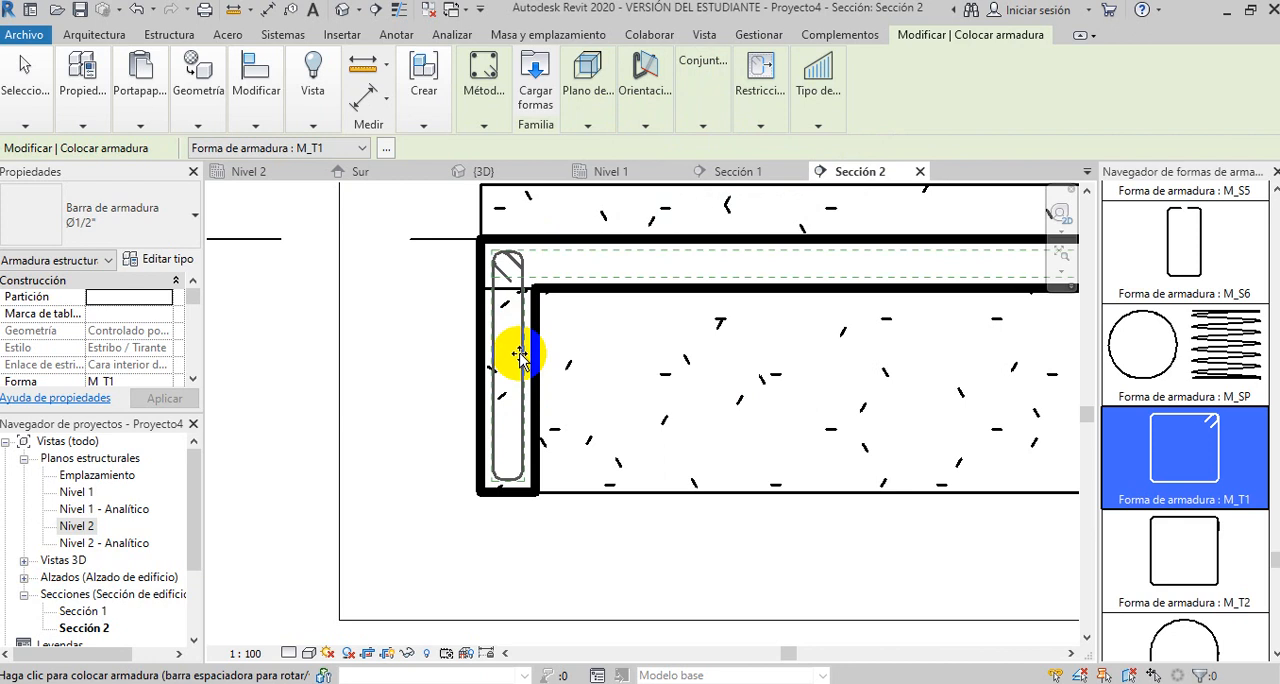
pyautogui.click(519, 356)
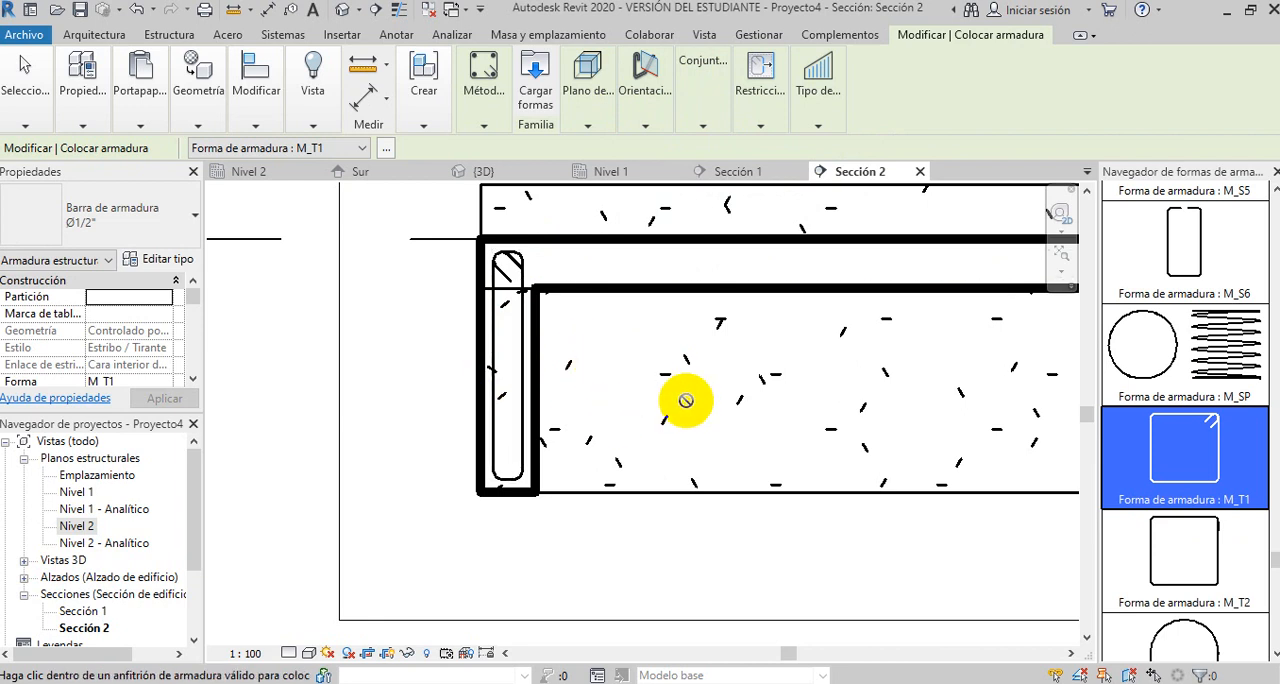
# - Duplicate the Ø1/2" bar type as Ø3/4" and set its bar diameter to =(3/4)*25.4
pyautogui.click(640, 95)
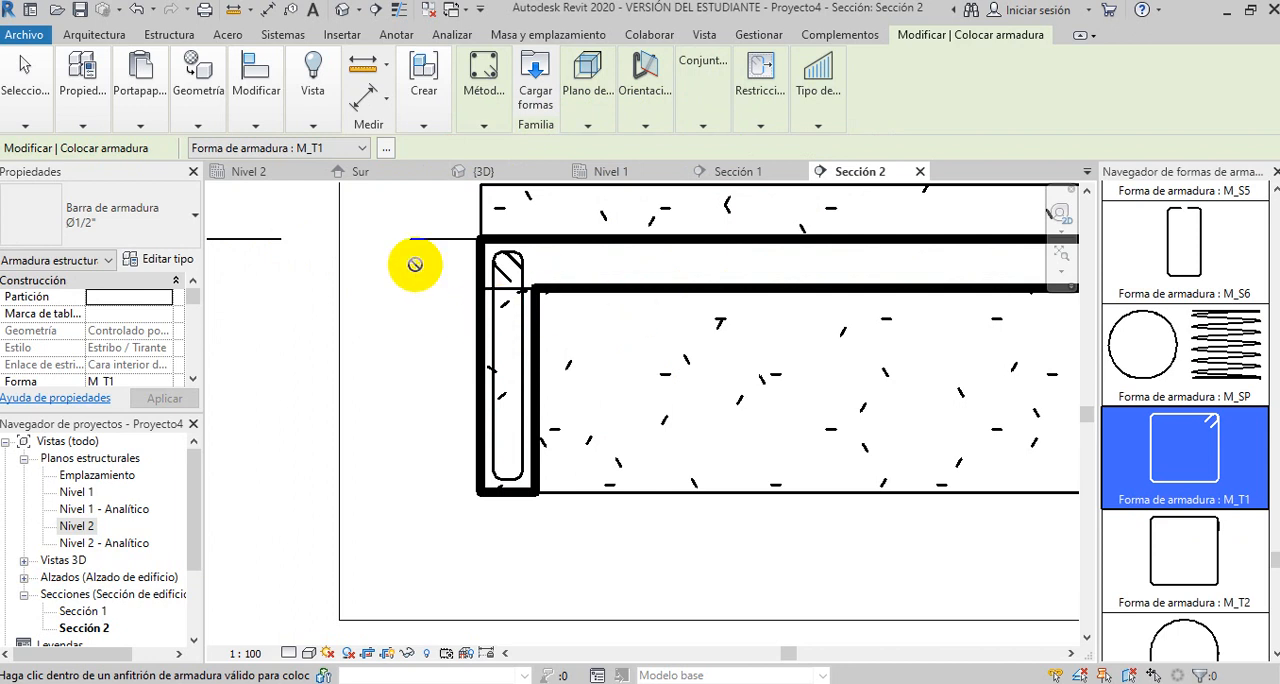
pyautogui.click(167, 262)
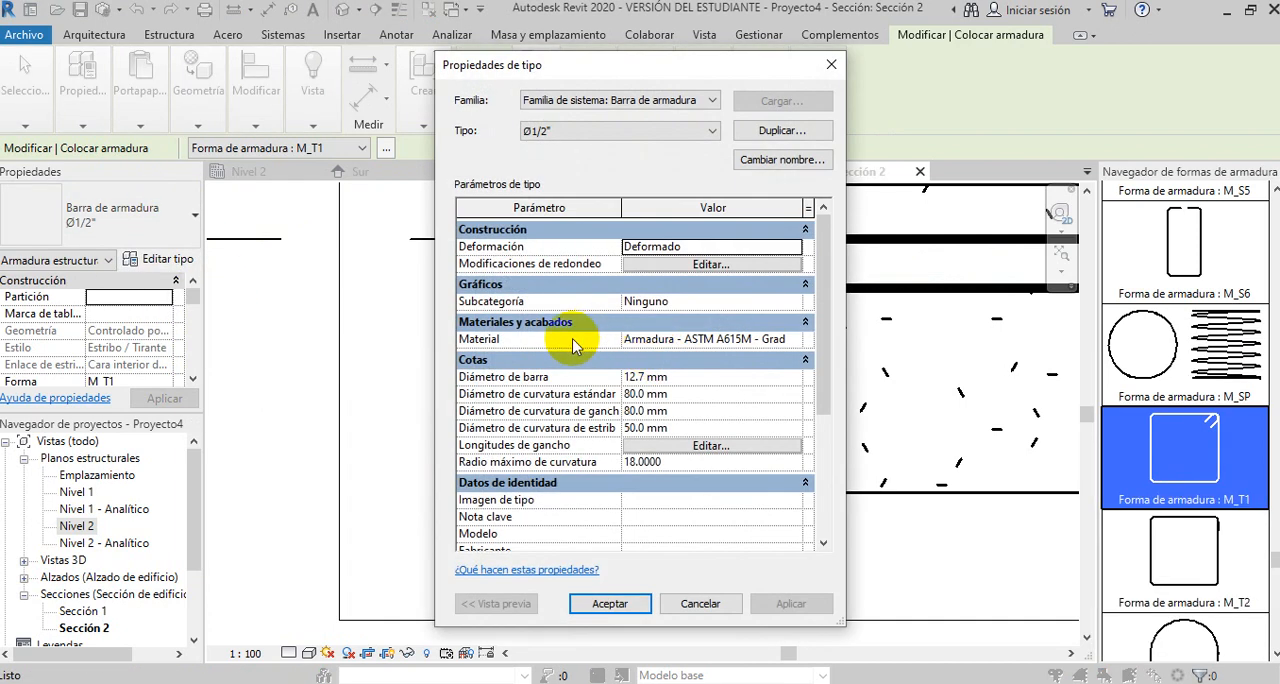
pyautogui.click(782, 130)
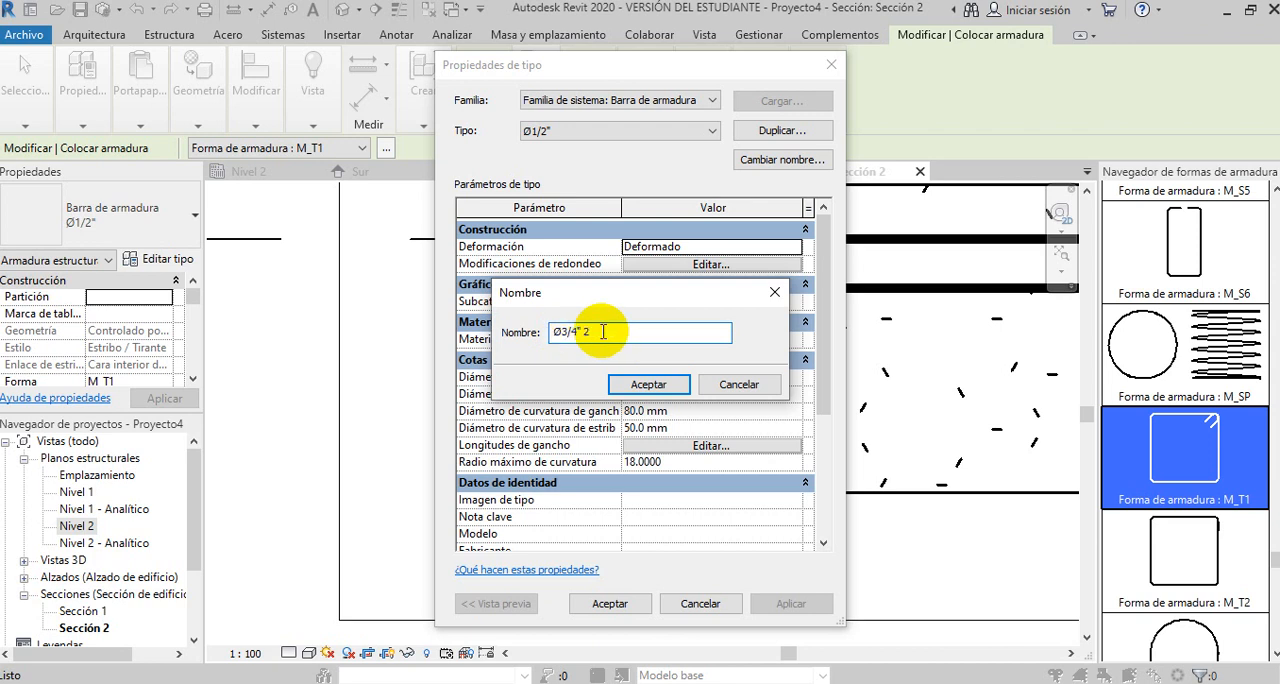
pyautogui.click(650, 384)
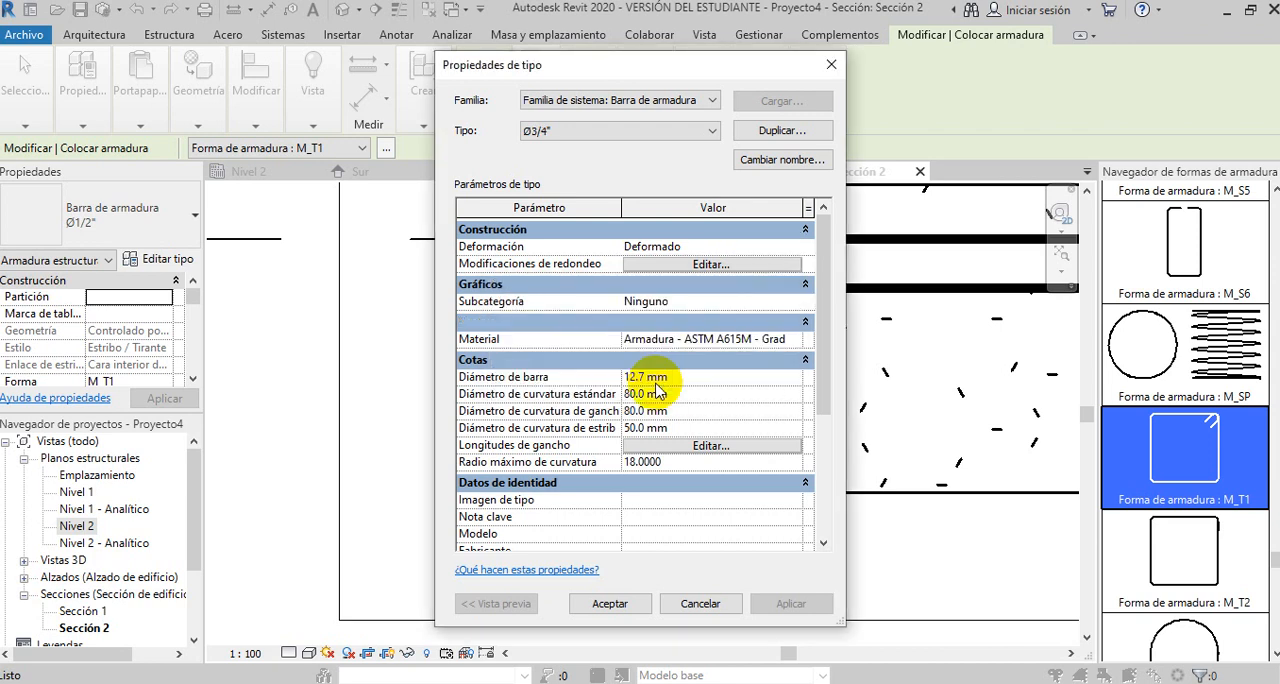
pyautogui.click(682, 377)
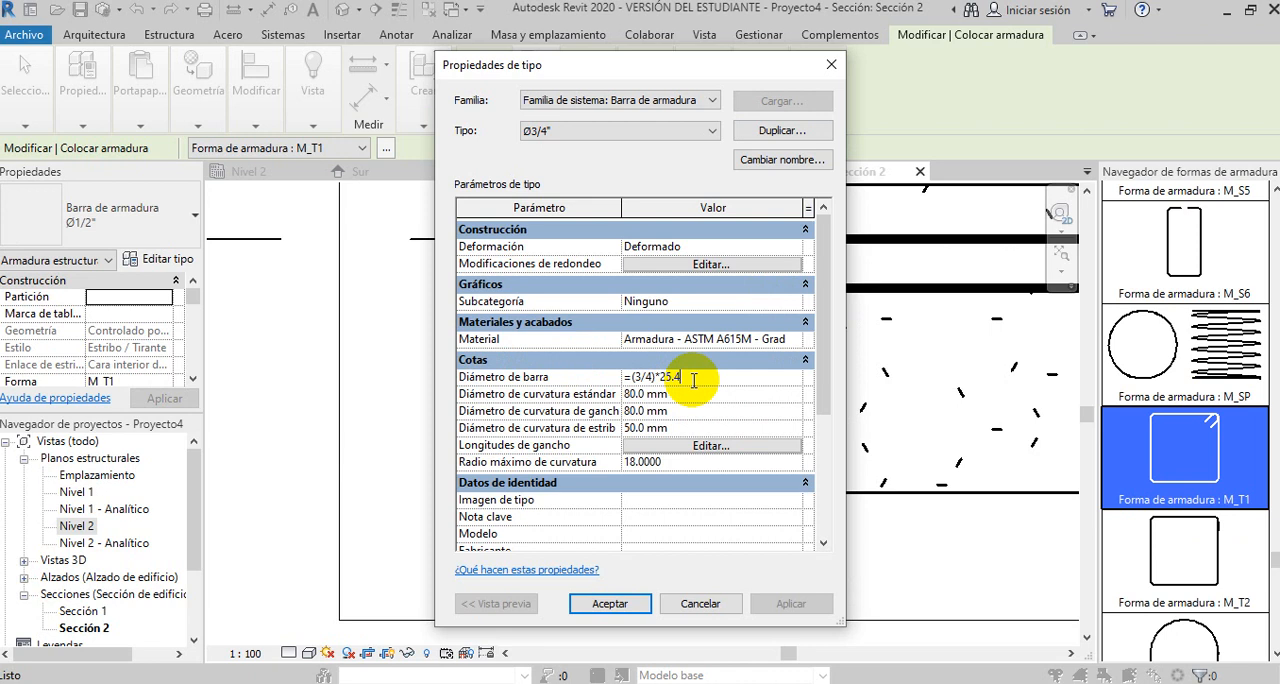
pyautogui.press('Return')
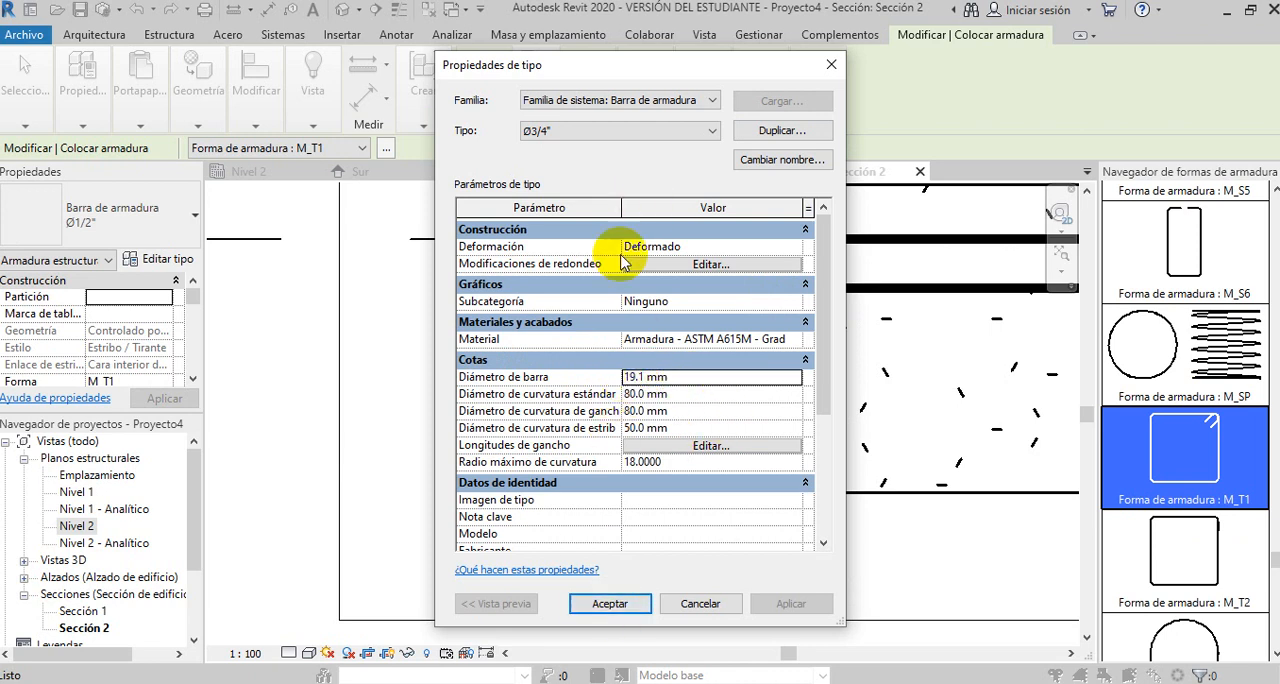
pyautogui.click(609, 604)
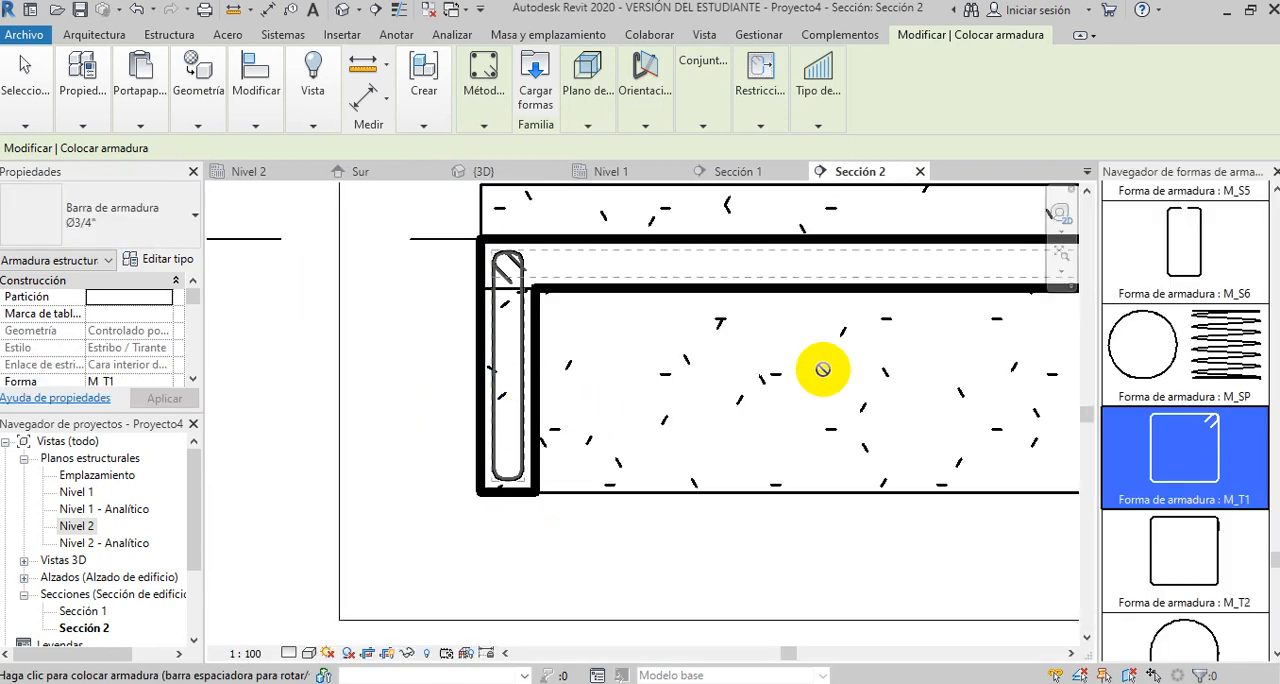
# - Choose the straight bar shape M_00 and set its placement orientation to perpendicular to cover
pyautogui.moveTo(1276, 566); pyautogui.dragTo(1266, 210)
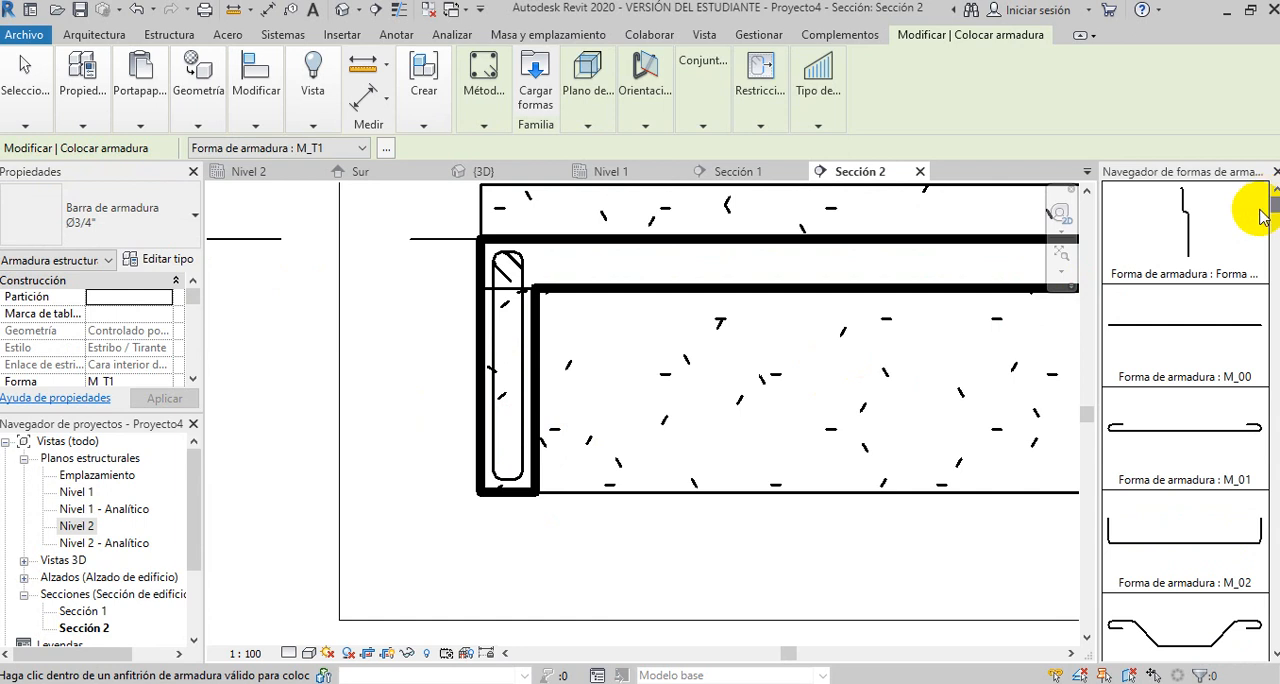
pyautogui.click(1180, 325)
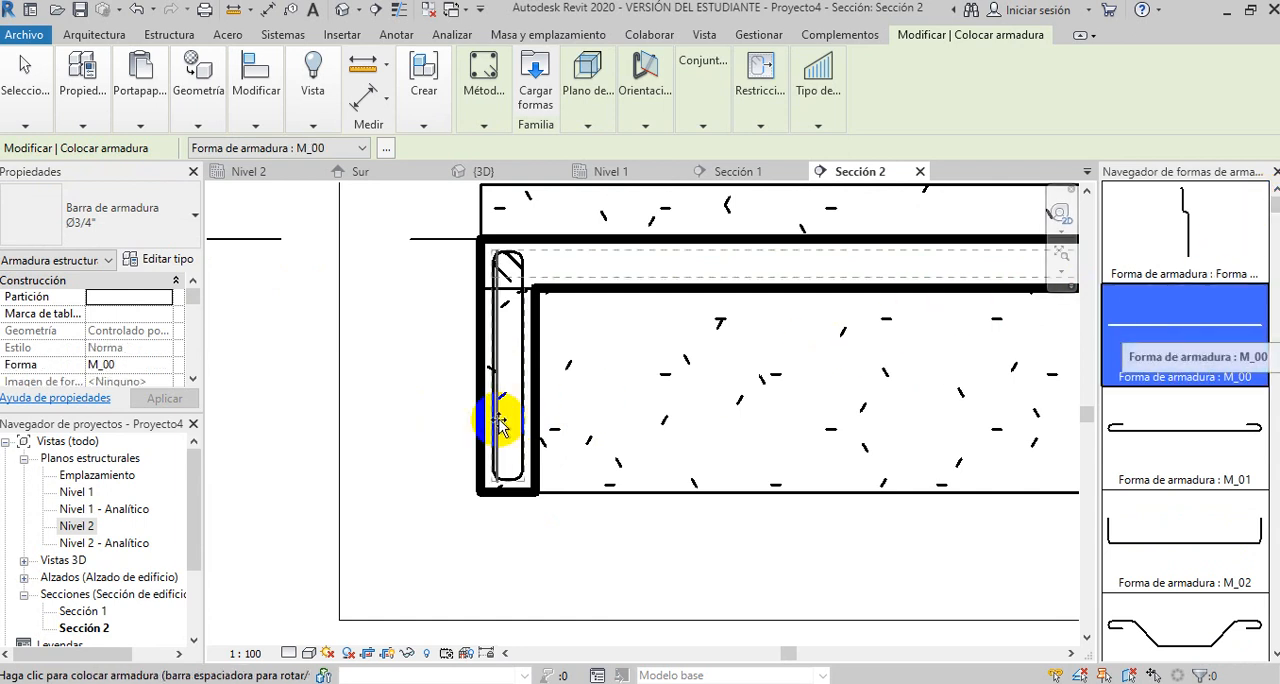
pyautogui.click(586, 82)
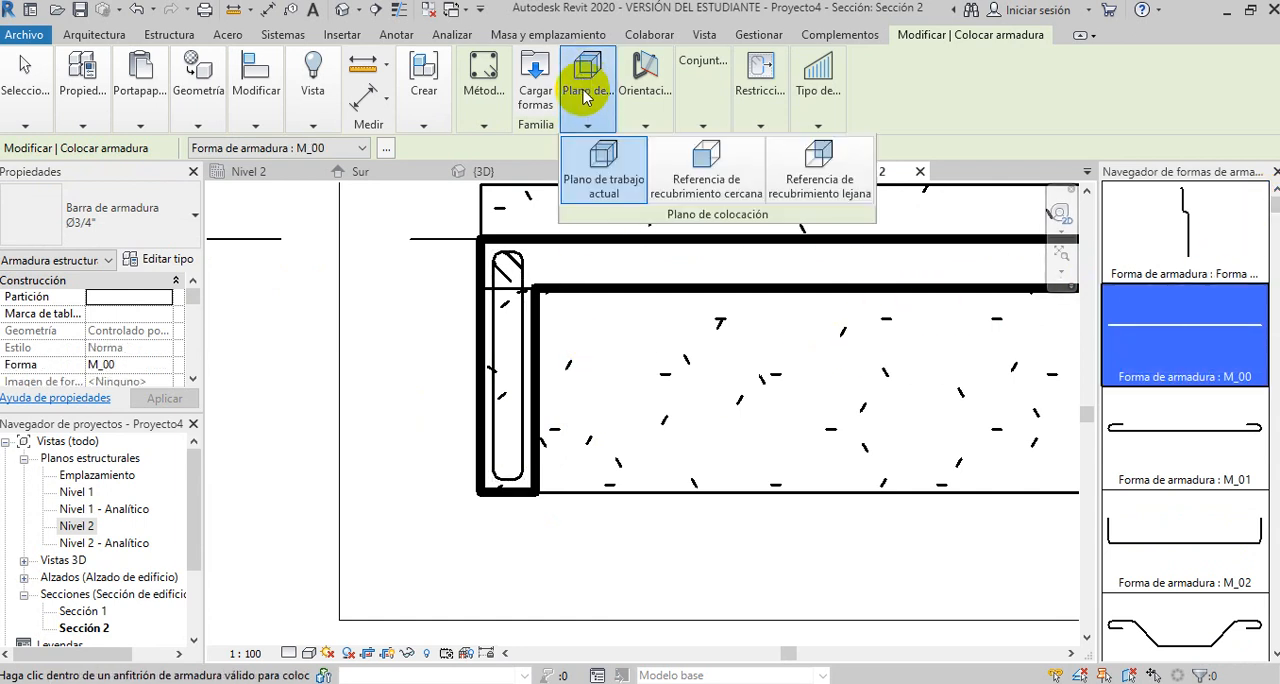
pyautogui.click(640, 88)
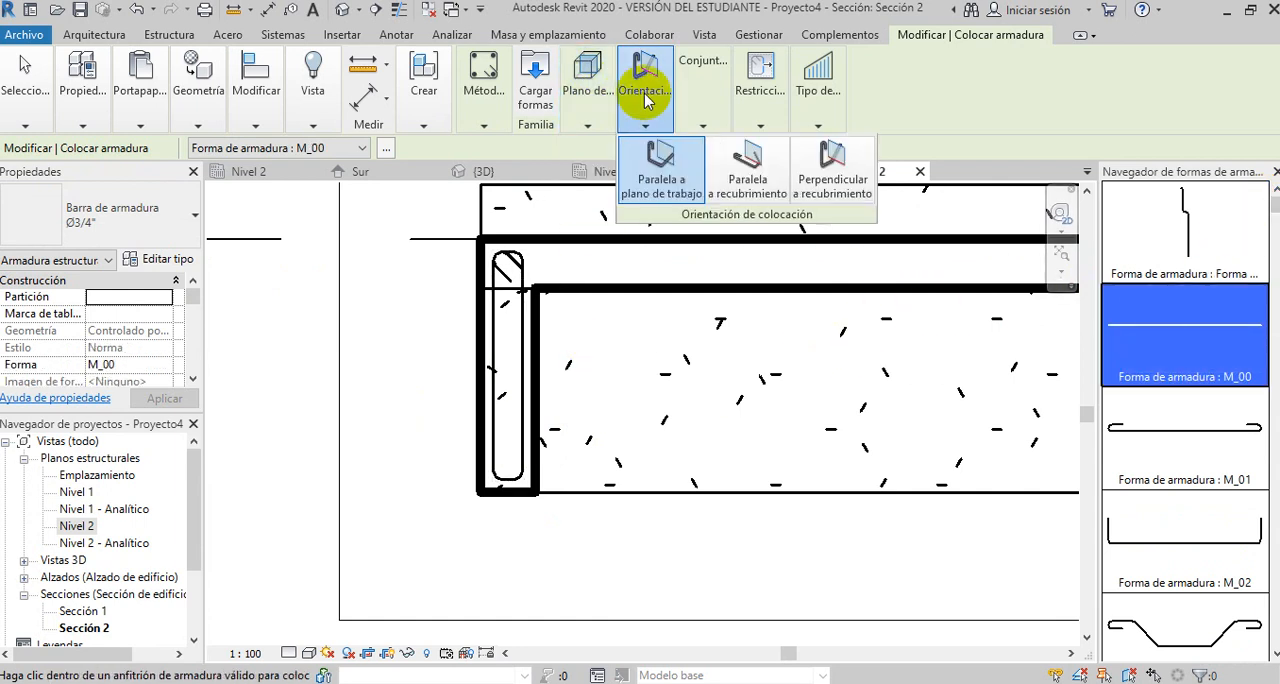
pyautogui.click(836, 167)
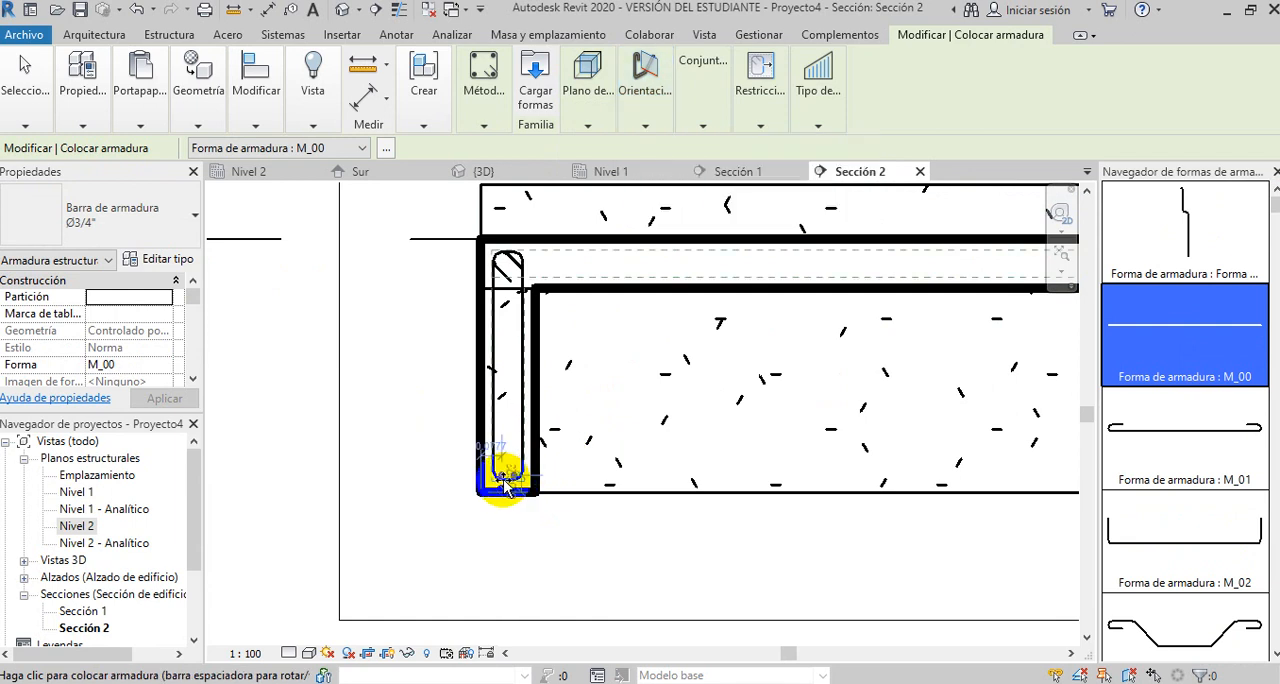
pyautogui.scroll(1, 503, 479)
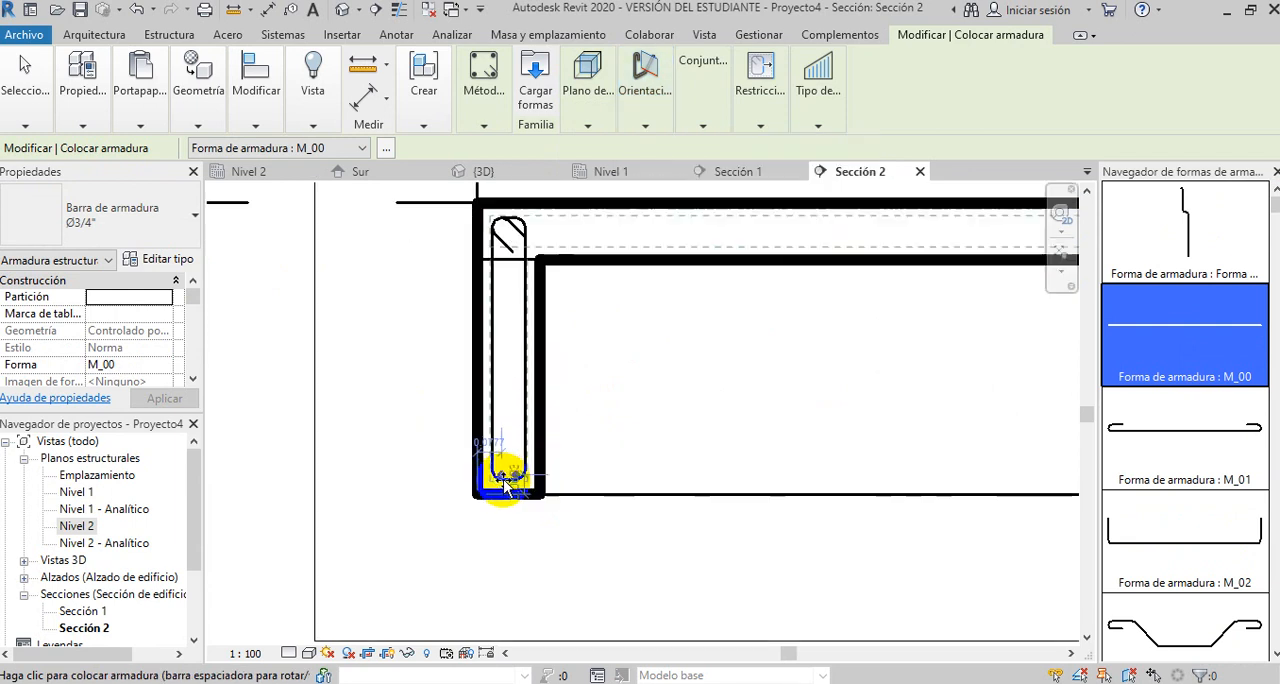
# - Set the rebar set layout to Número fijo with quantity 3 and try positioning the bars inside the stirrup's top
pyautogui.moveTo(697, 112)
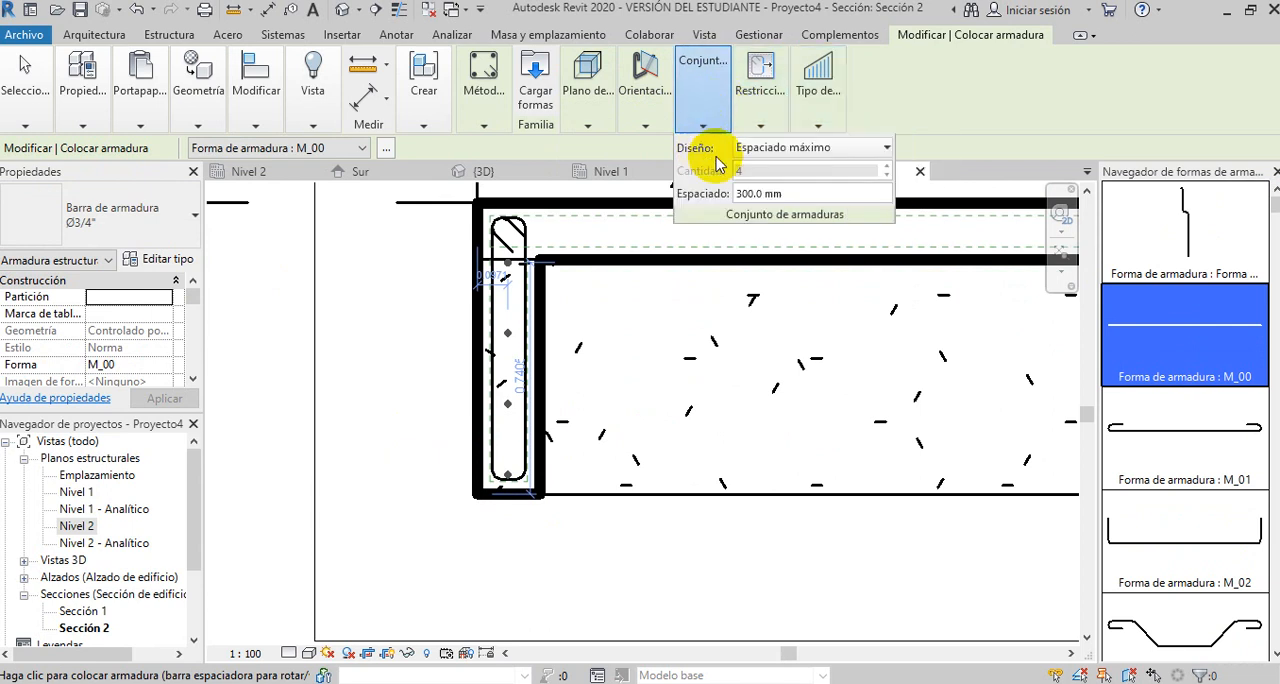
pyautogui.click(887, 149)
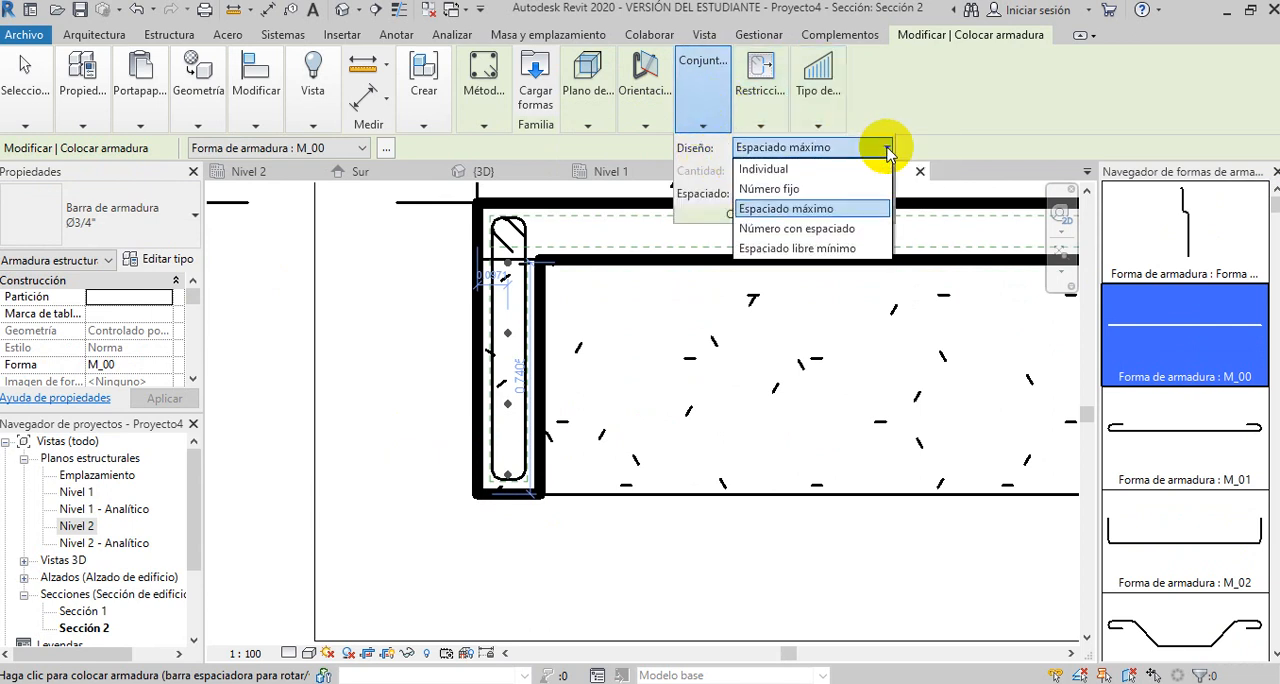
pyautogui.click(790, 189)
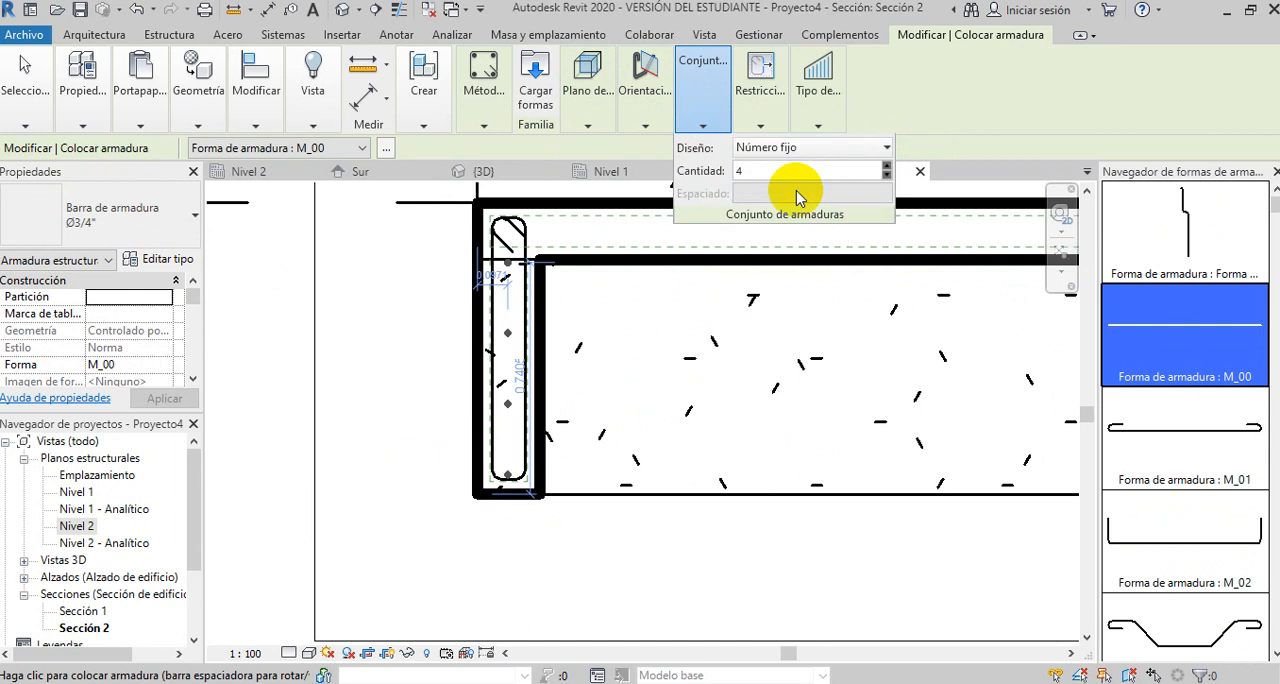
pyautogui.moveTo(759, 172); pyautogui.dragTo(723, 172)
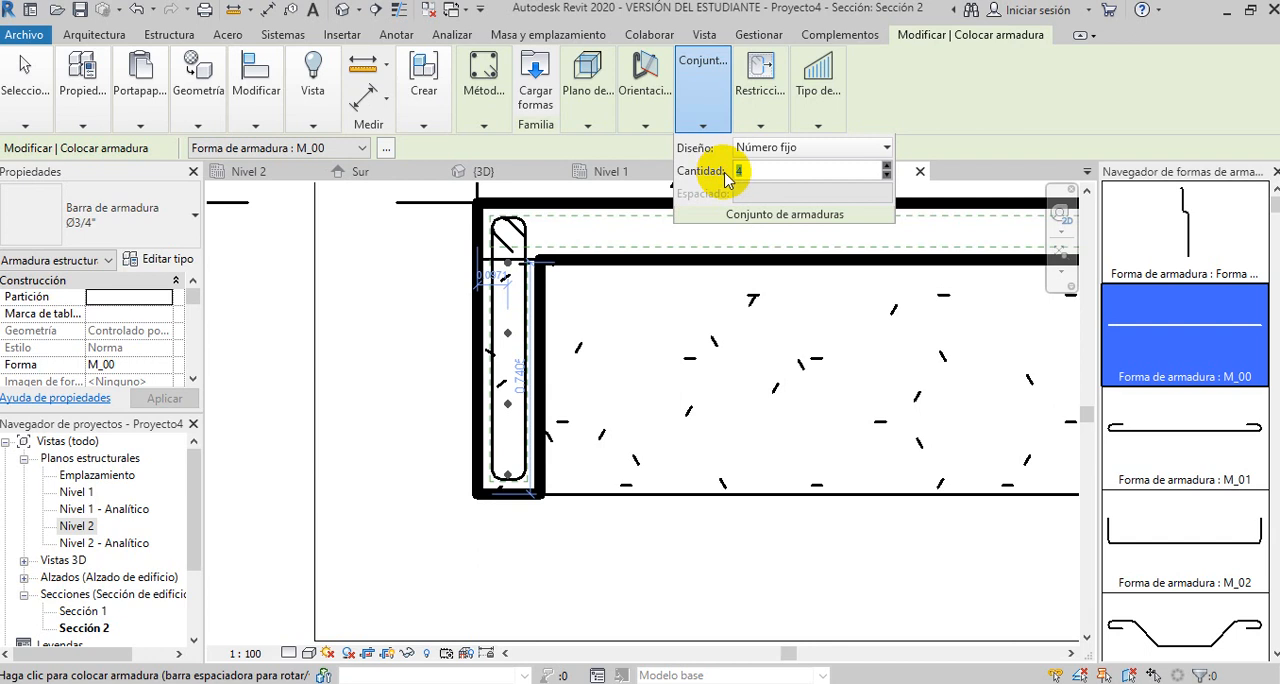
pyautogui.write('3')
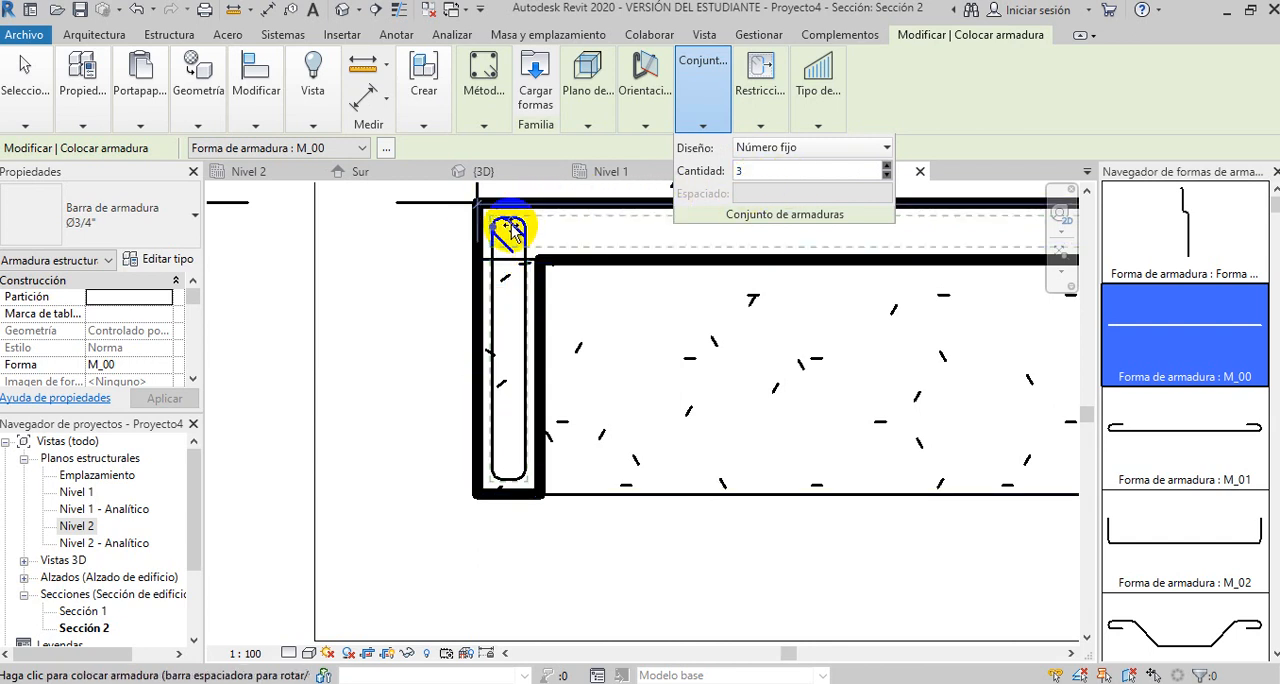
pyautogui.scroll(5, 508, 230)
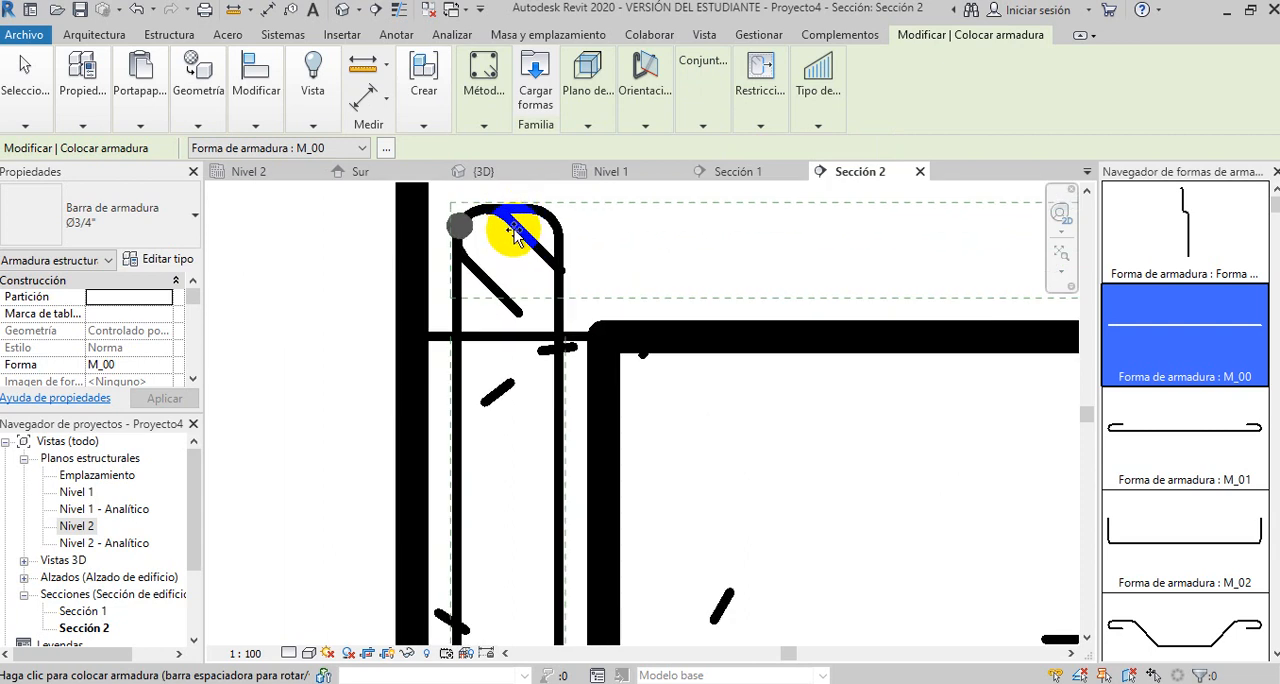
pyautogui.scroll(-5, 513, 233)
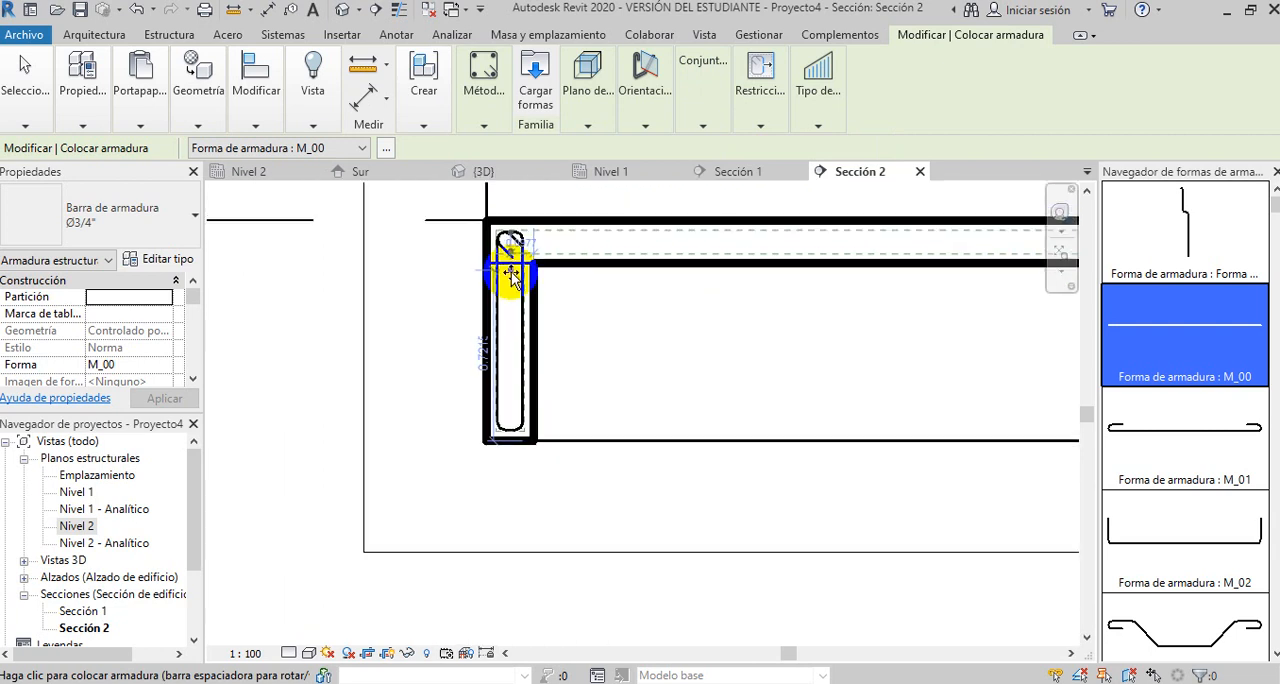
pyautogui.scroll(-1, 512, 277)
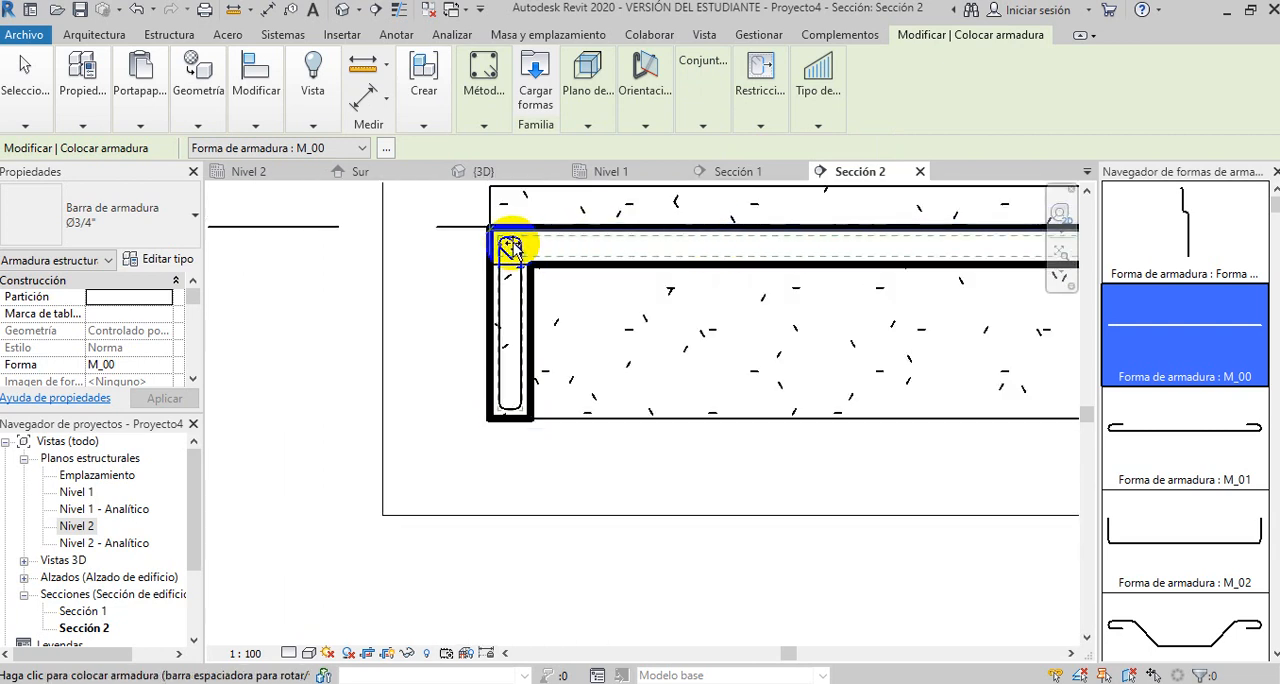
pyautogui.scroll(4, 510, 247)
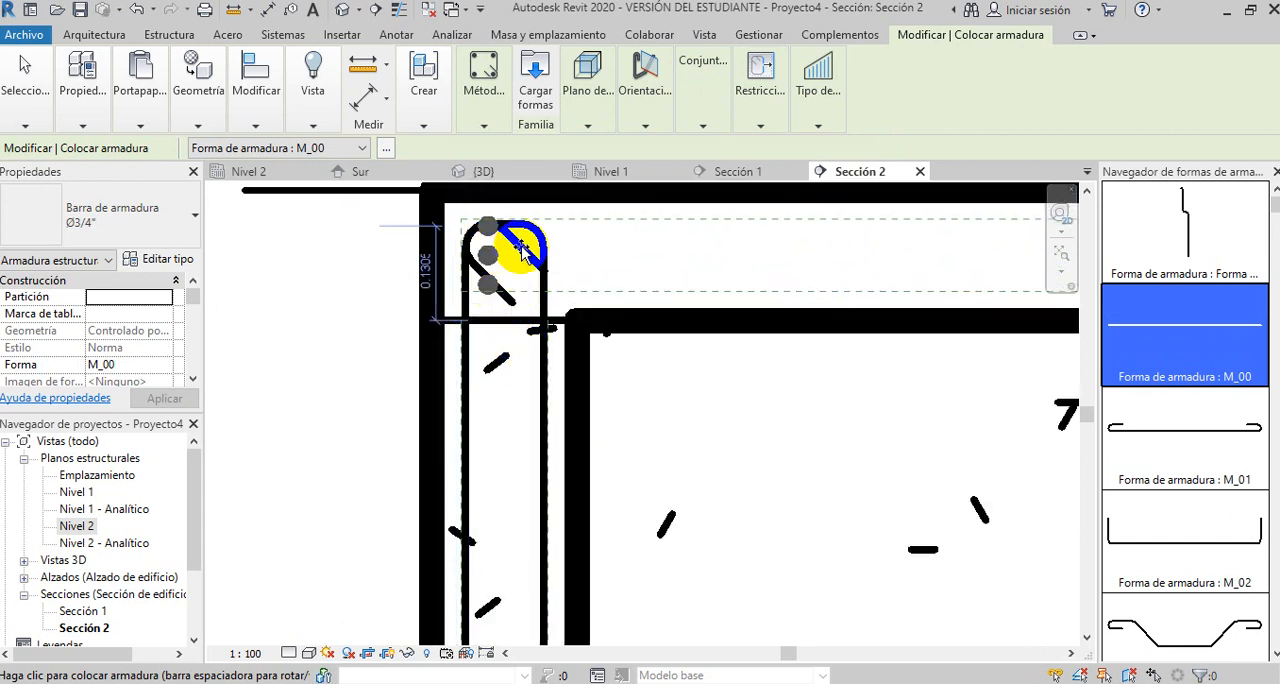
pyautogui.scroll(-3, 514, 245)
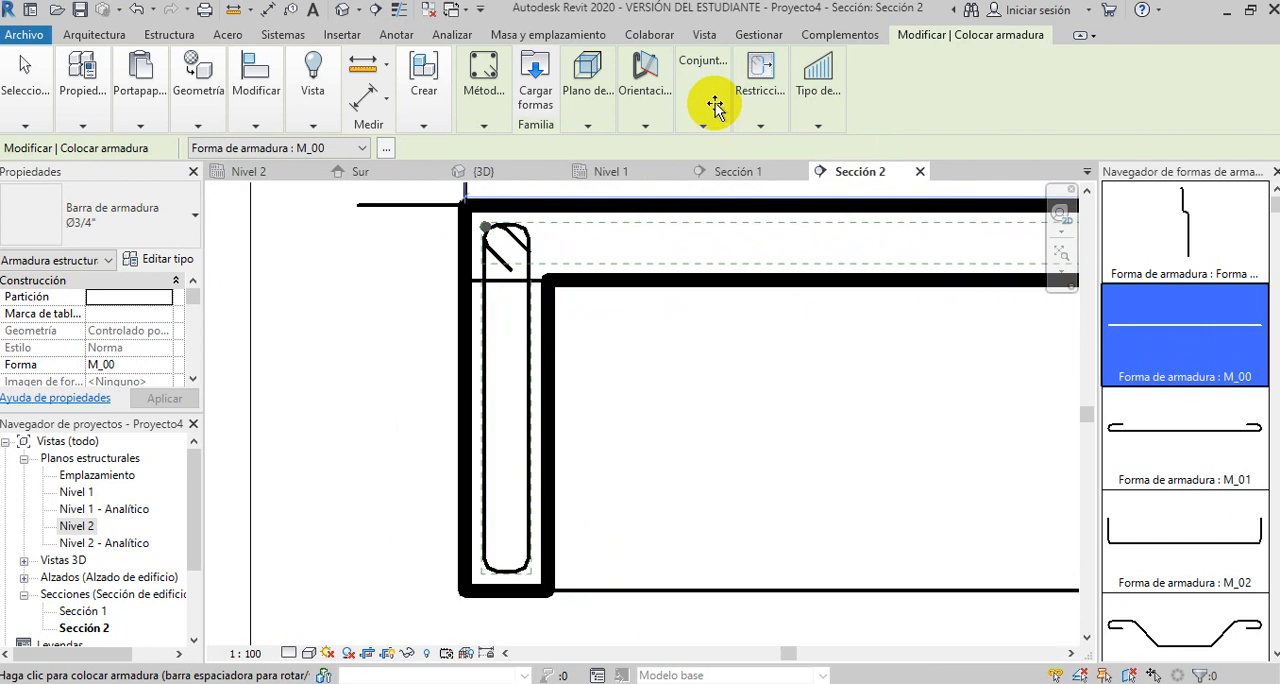
# - Set the rebar set quantity to 2 and place the Ø3/4" straight bars in the bottom corners of the stirrup
pyautogui.moveTo(706, 128)
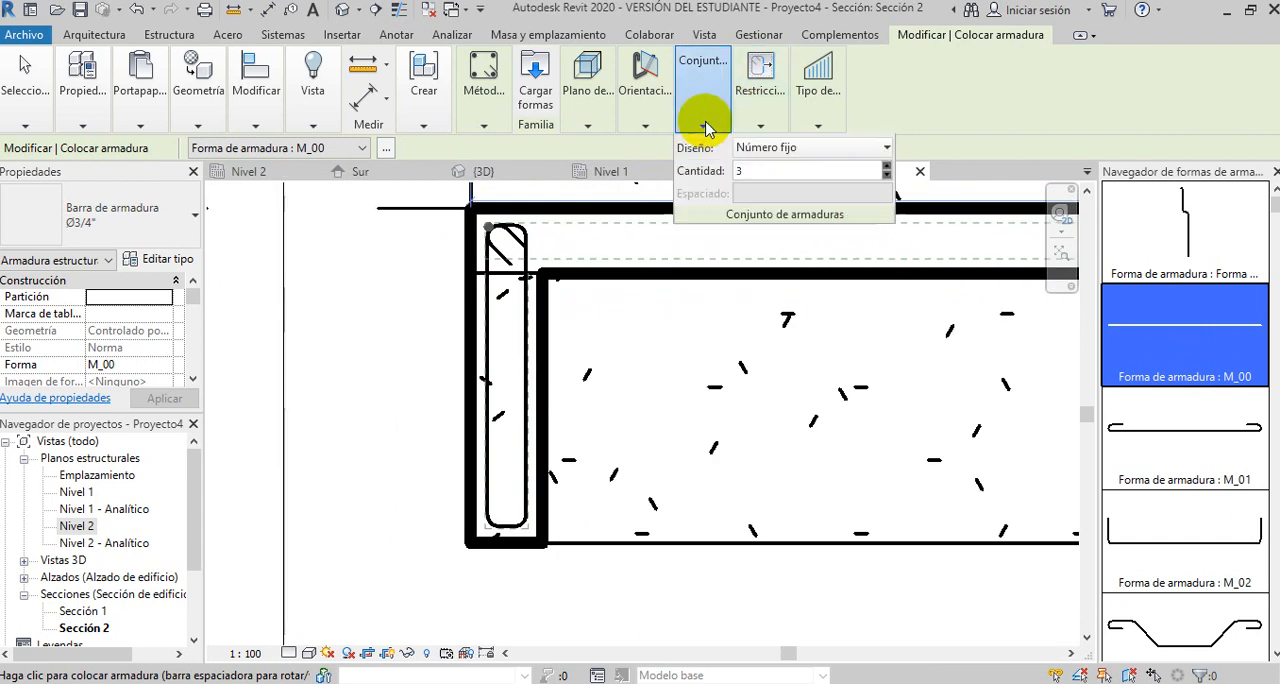
pyautogui.doubleClick(747, 170)
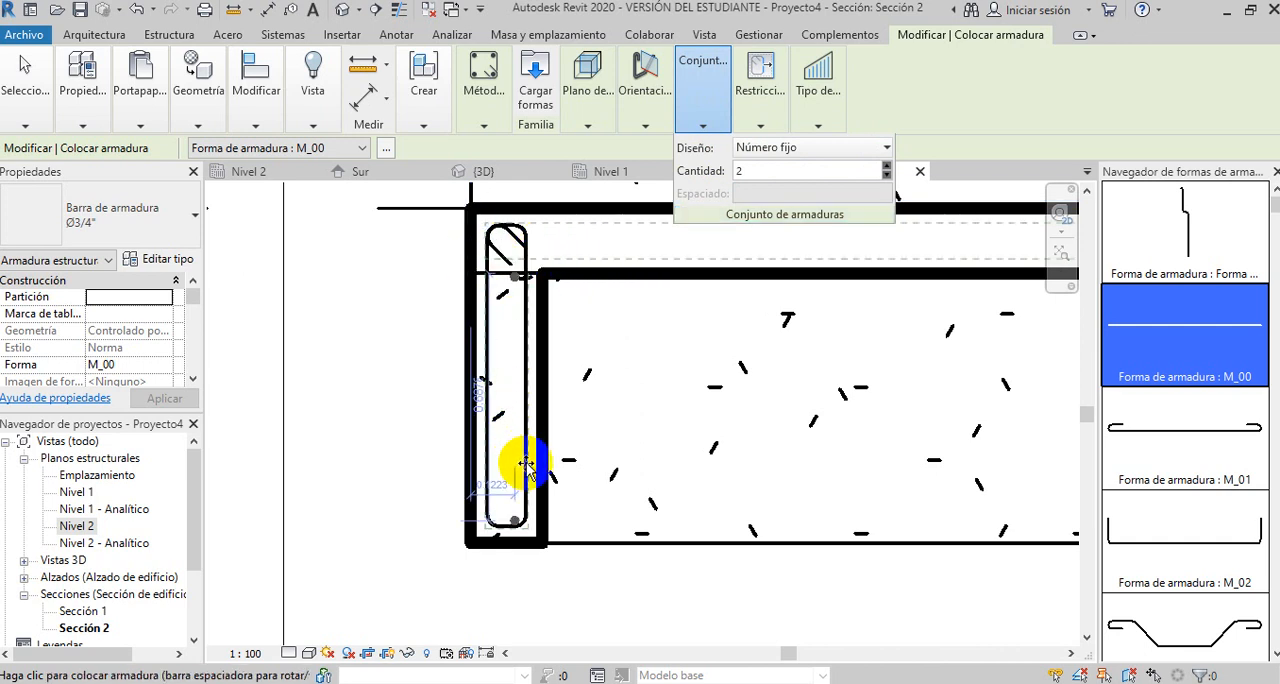
pyautogui.scroll(4, 507, 528)
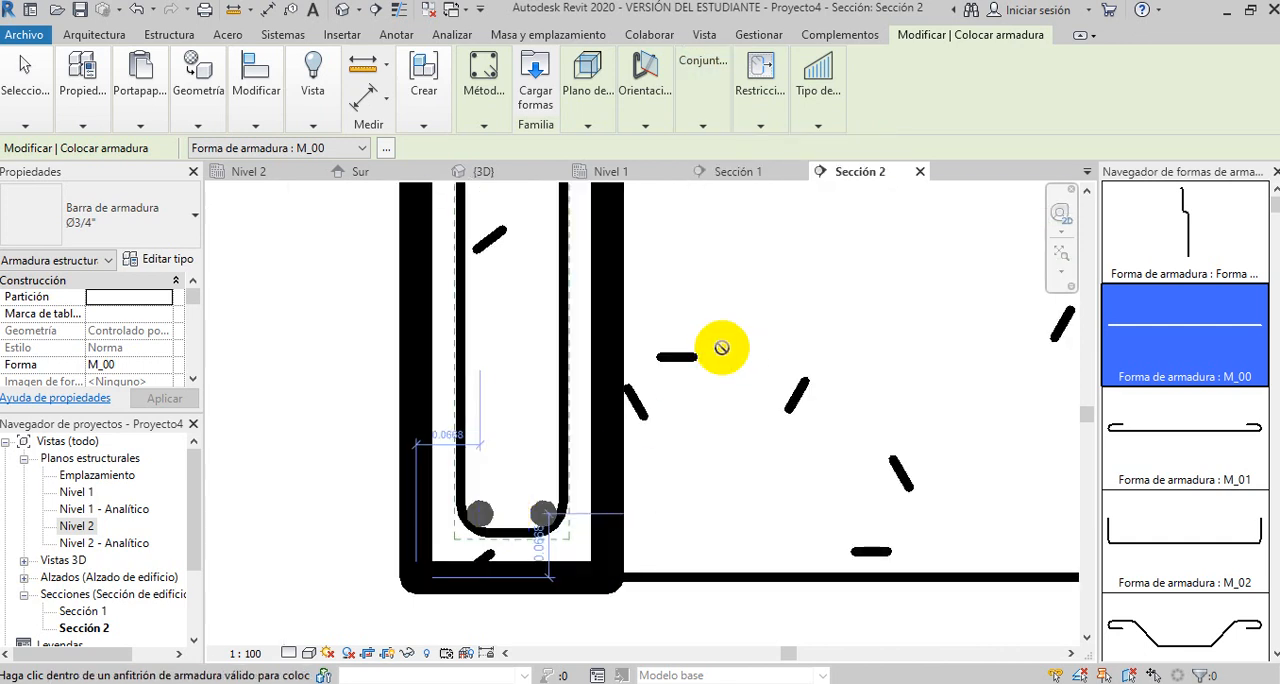
pyautogui.scroll(-2, 596, 435)
# - Set the rebar layout to Individual, place three Ø3/4" straight bars side by side beneath the stirrup's top, and end the placement
pyautogui.click(724, 96)
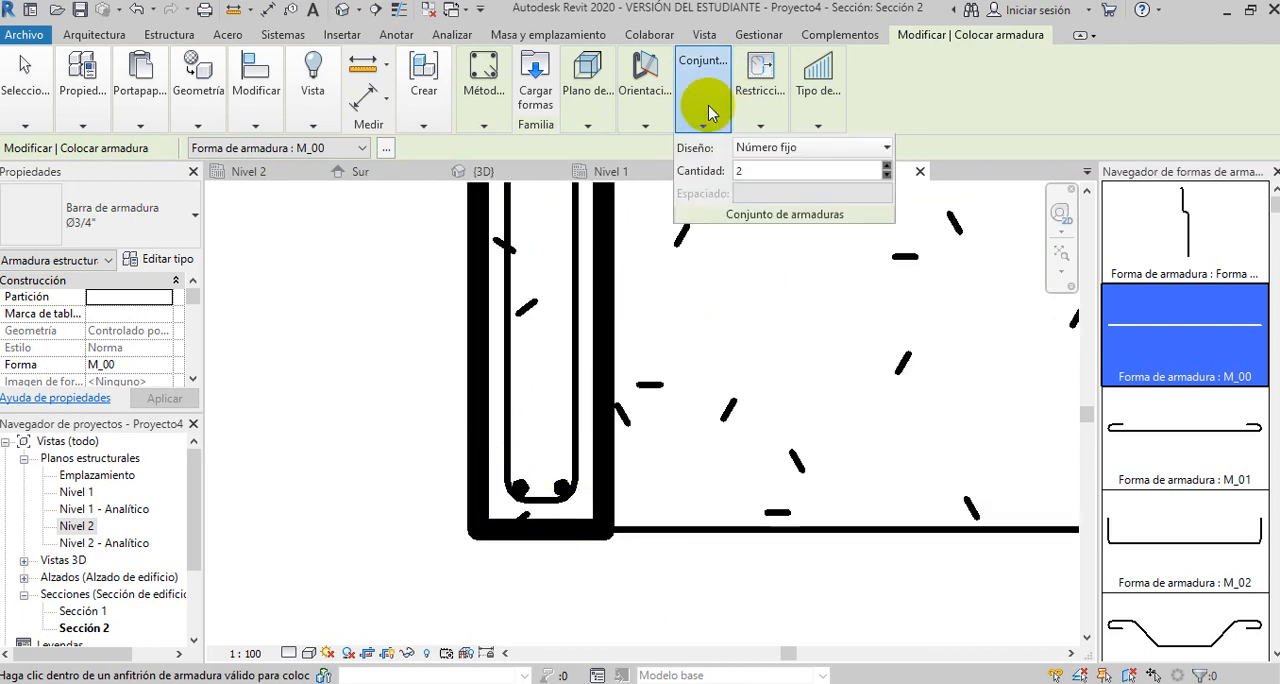
pyautogui.moveTo(750, 171); pyautogui.dragTo(724, 168)
pyautogui.click(881, 146)
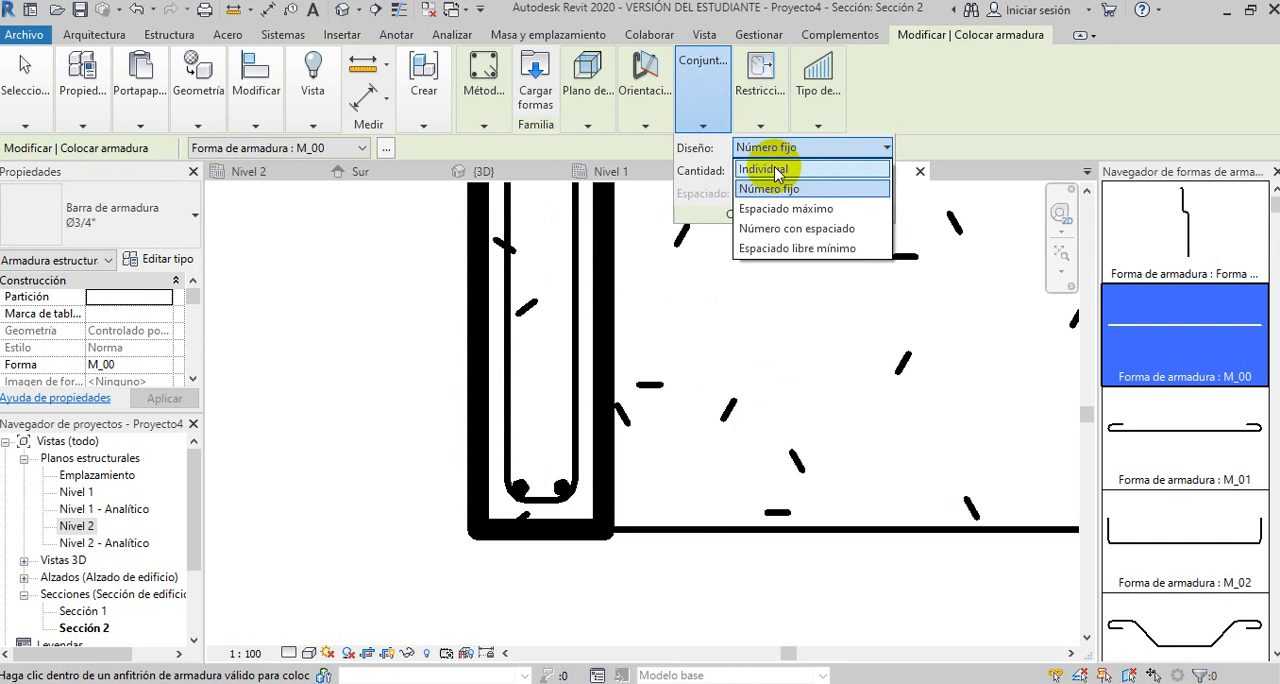
pyautogui.click(777, 171)
pyautogui.scroll(-4, 700, 415)
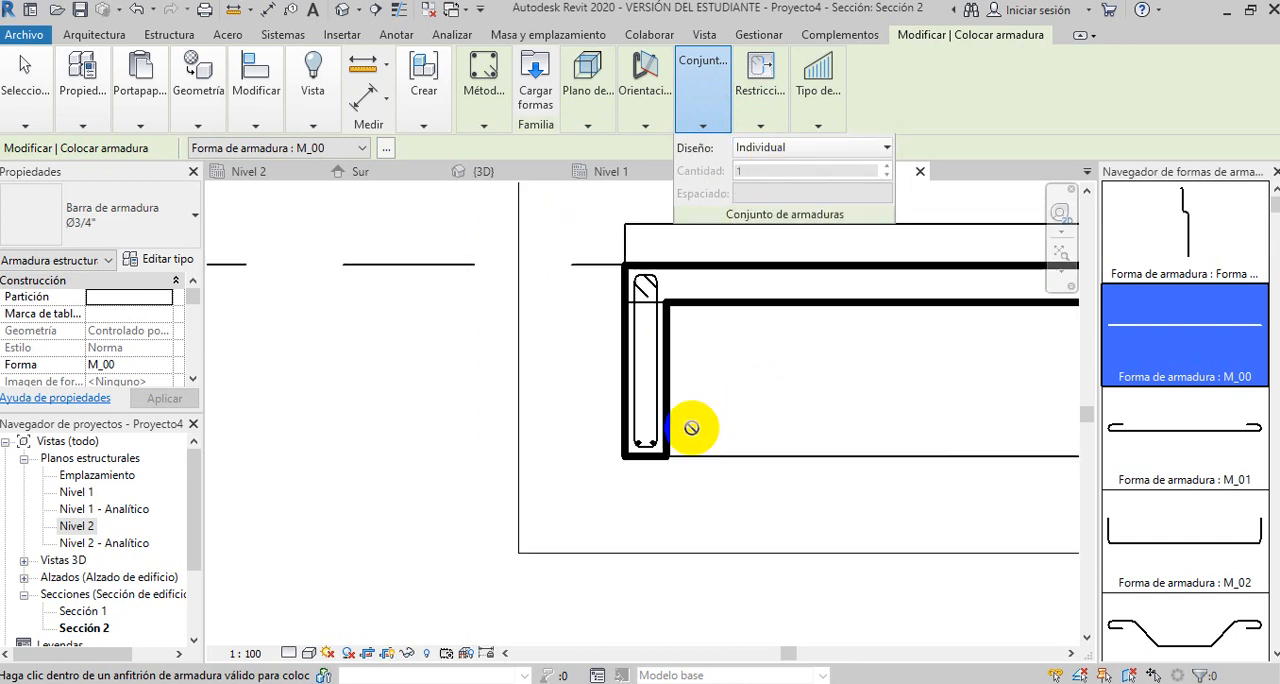
pyautogui.scroll(6, 655, 281)
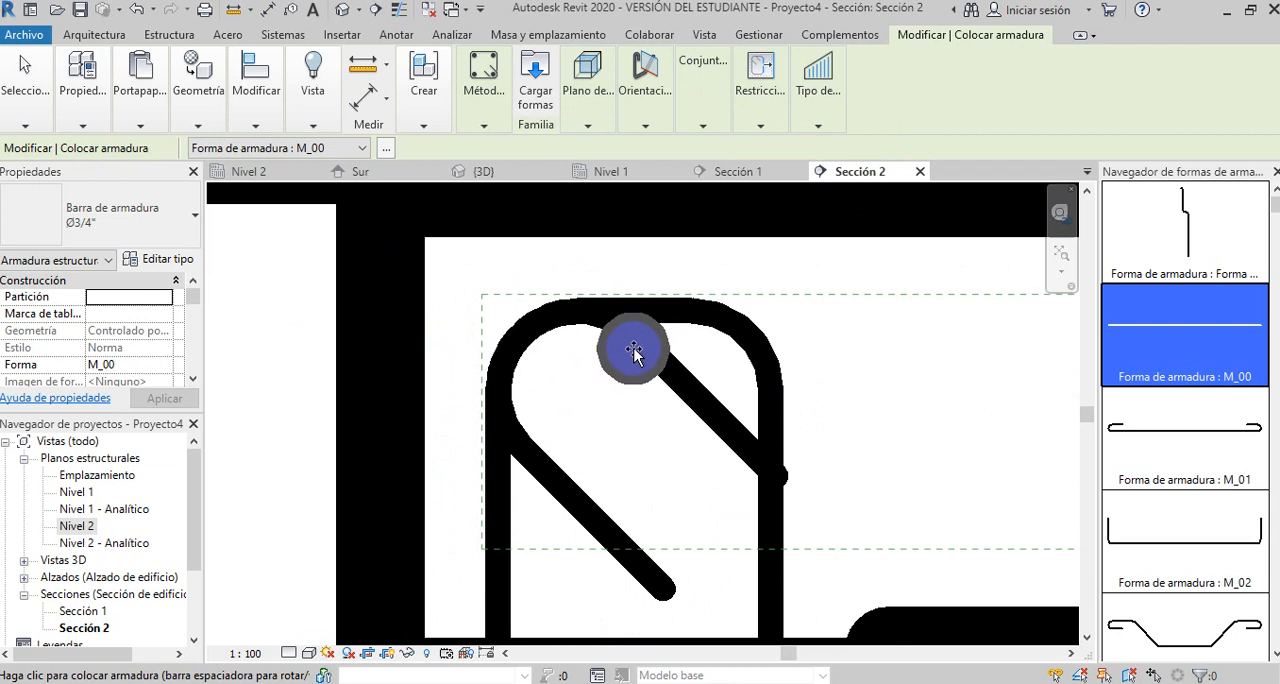
pyautogui.click(634, 357)
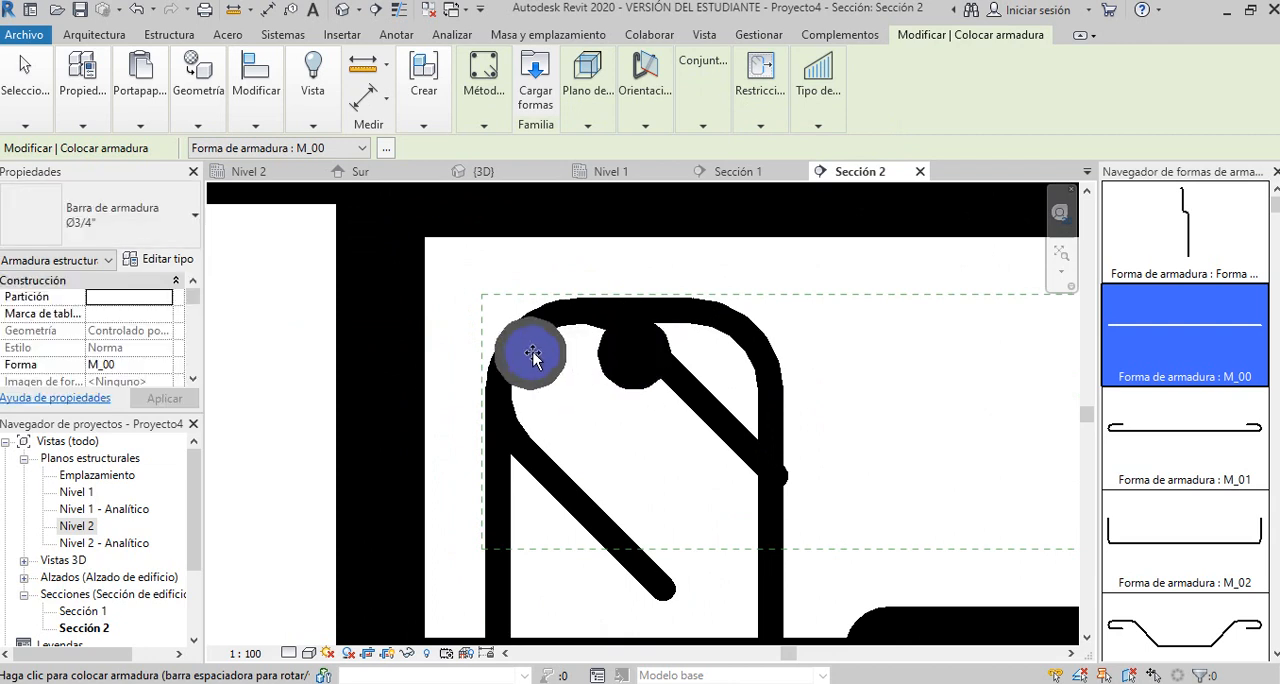
pyautogui.click(539, 357)
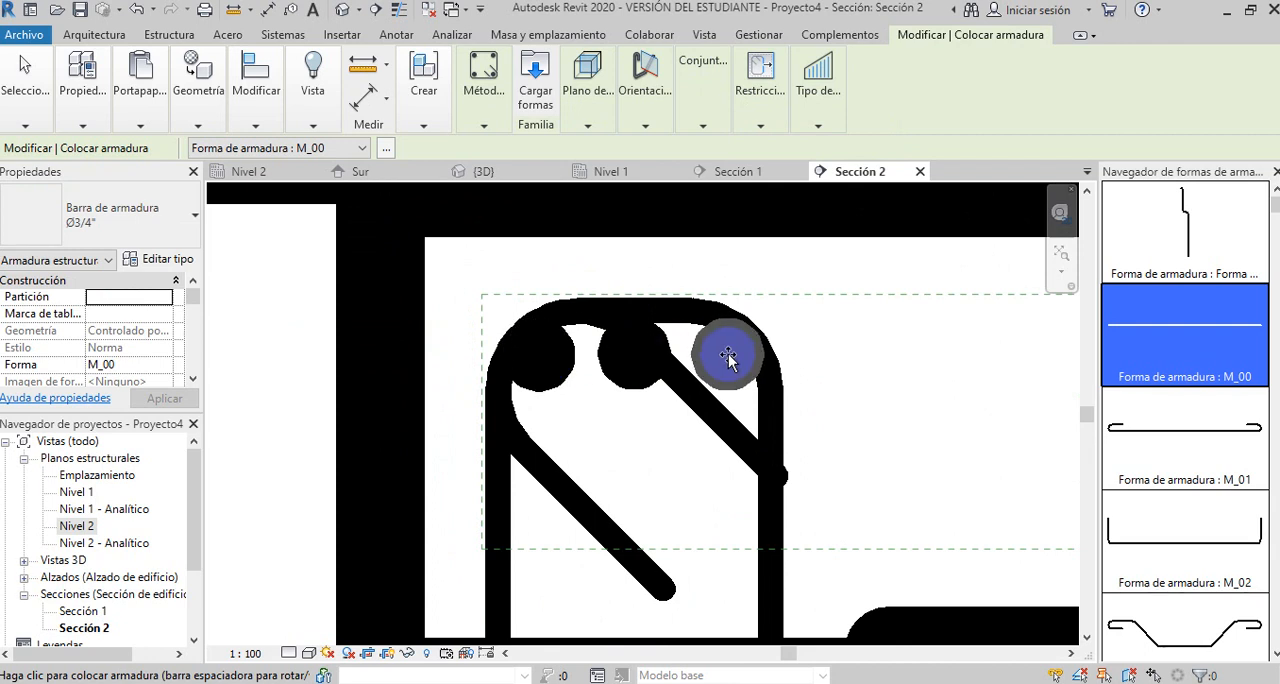
pyautogui.click(728, 357)
pyautogui.click(562, 378)
pyautogui.scroll(-4, 605, 365)
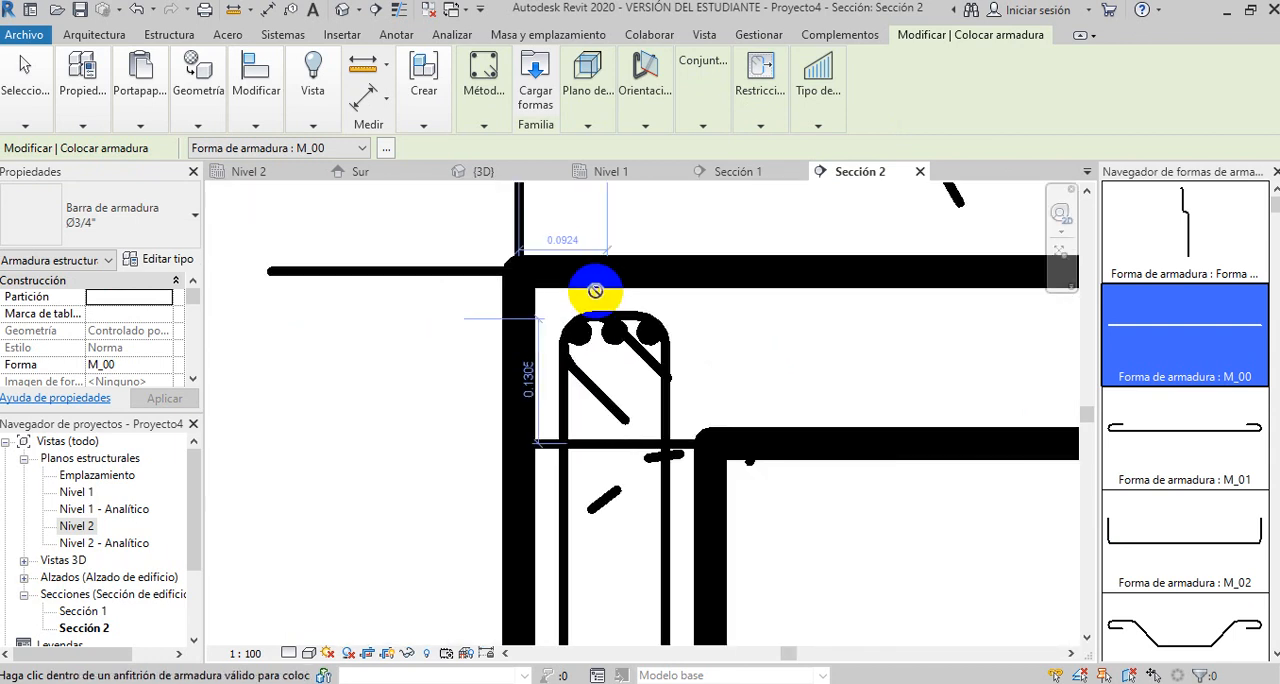
pyautogui.scroll(-3, 595, 290)
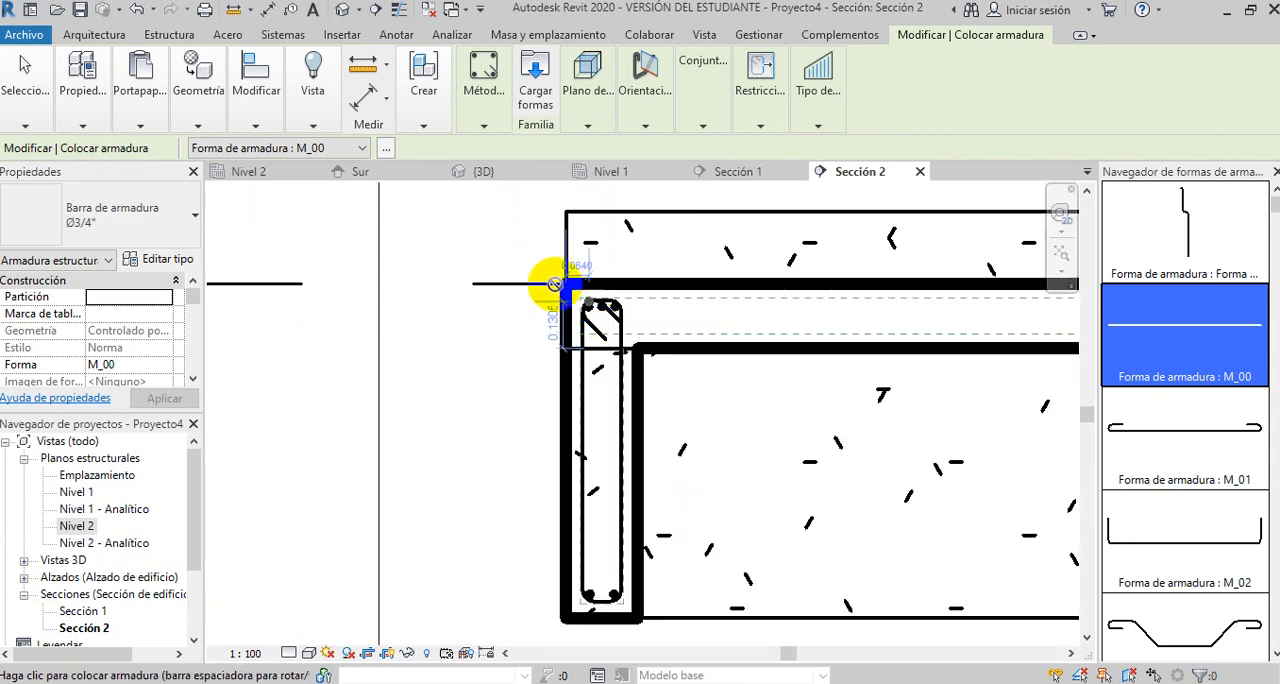
pyautogui.scroll(-2, 540, 295)
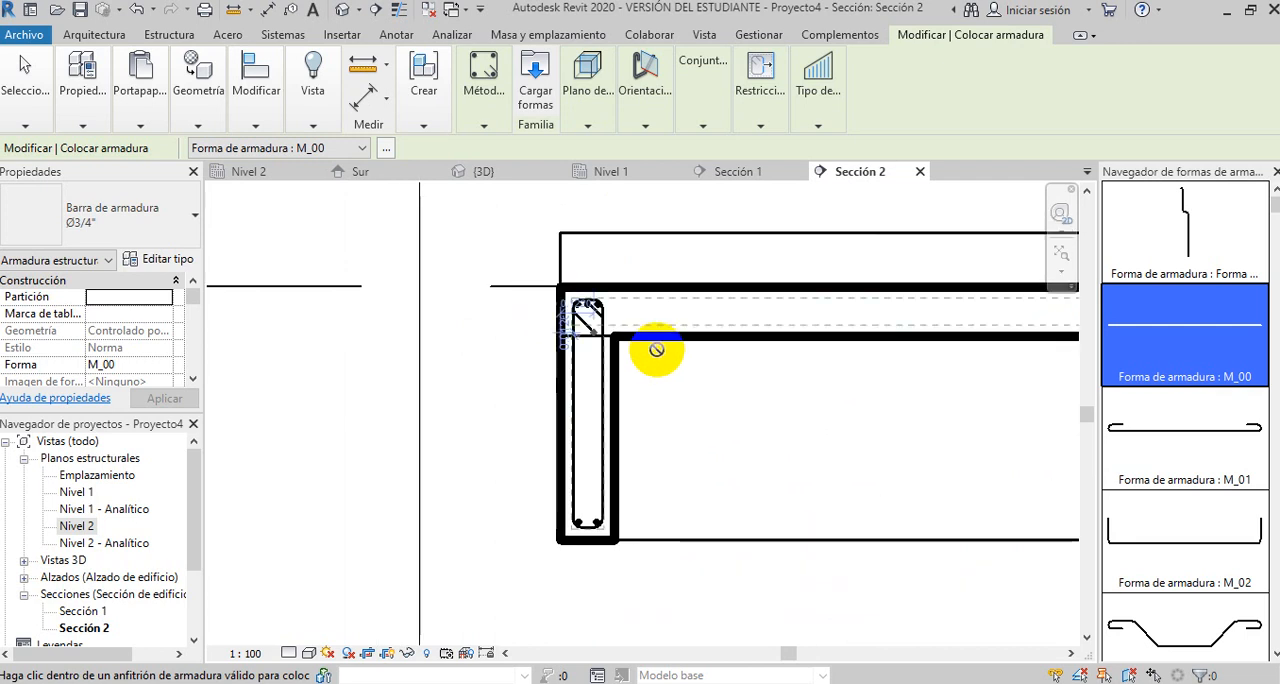
pyautogui.press('Escape')
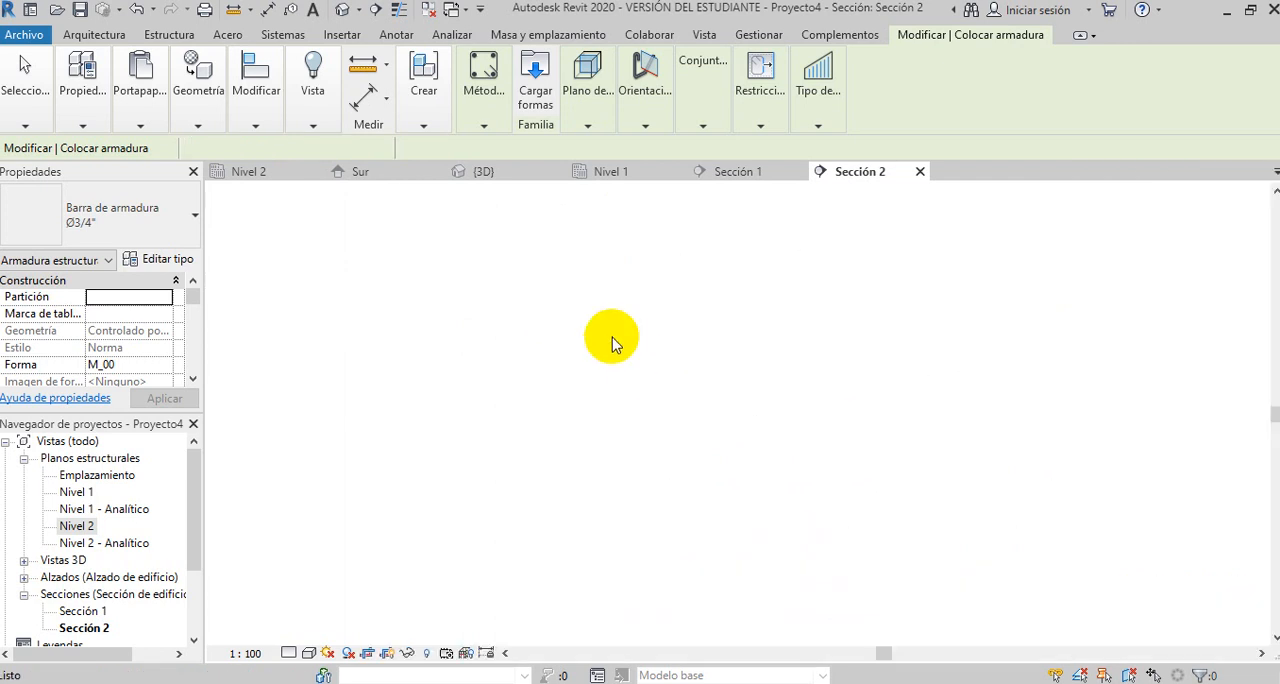
pyautogui.press('Escape')
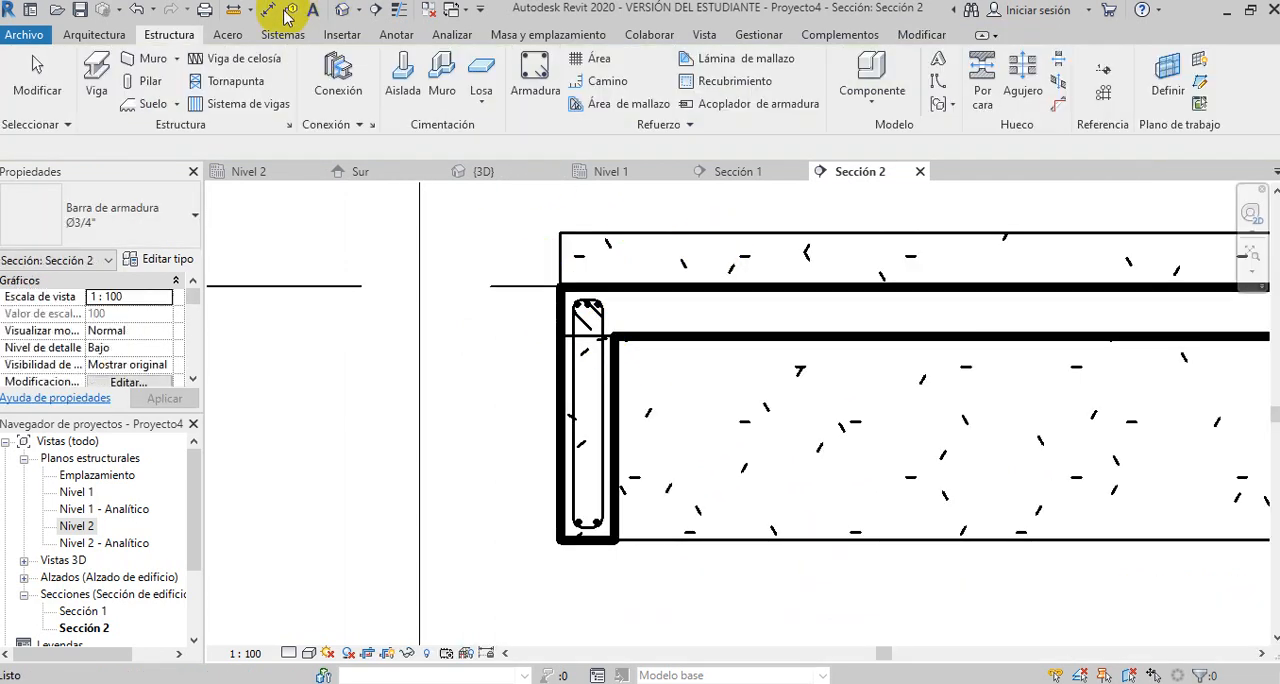
# - Show the 3D view in wireframe and examine the stirrups and longitudinal bars at the reinforced beam's end
pyautogui.click(341, 12)
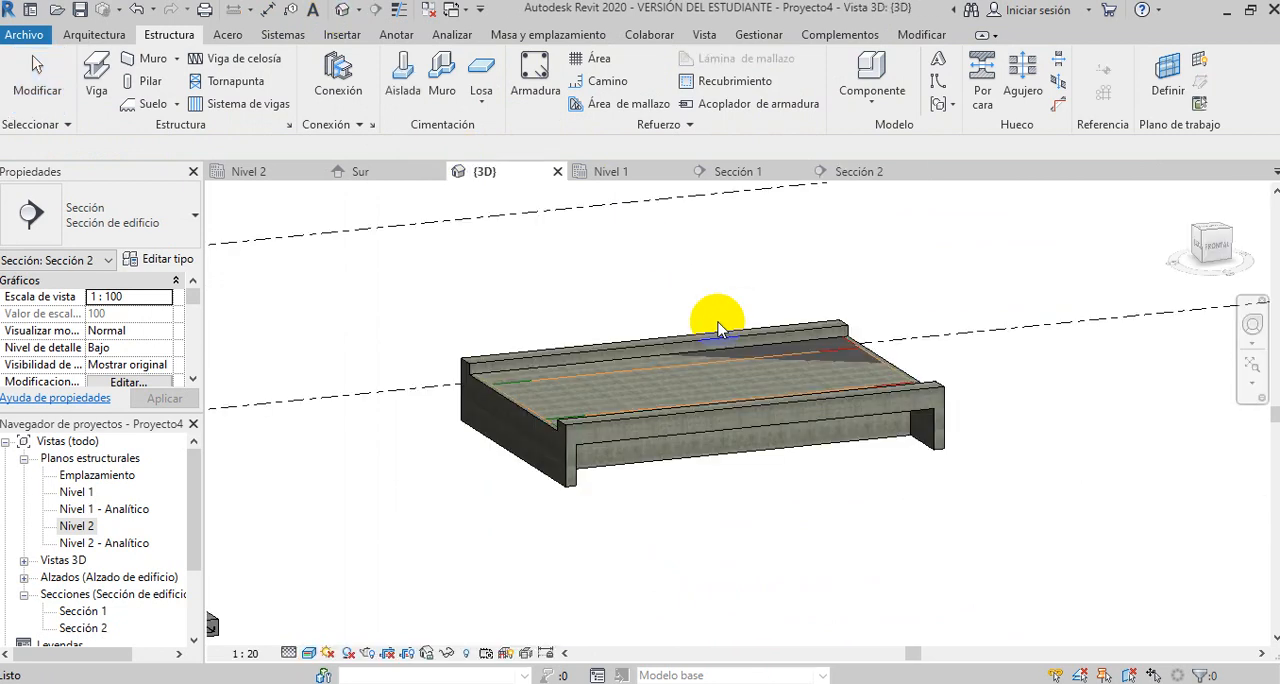
pyautogui.click(310, 653)
pyautogui.click(338, 538)
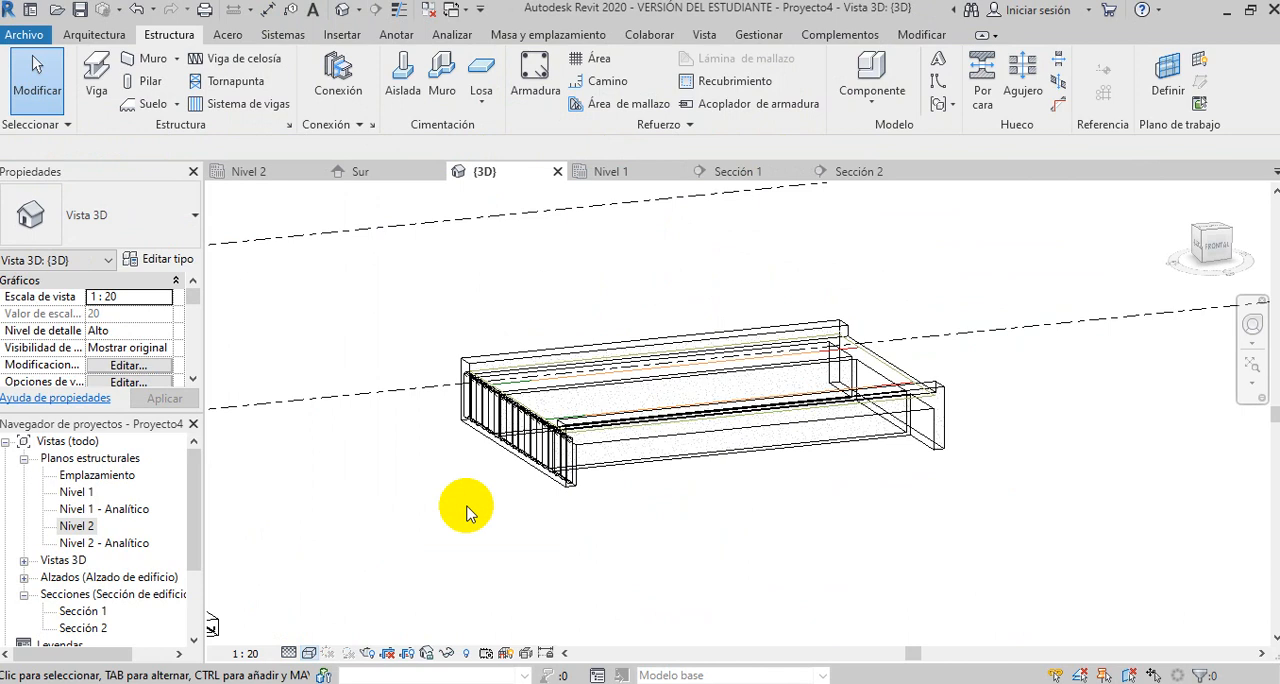
pyautogui.scroll(5, 585, 468)
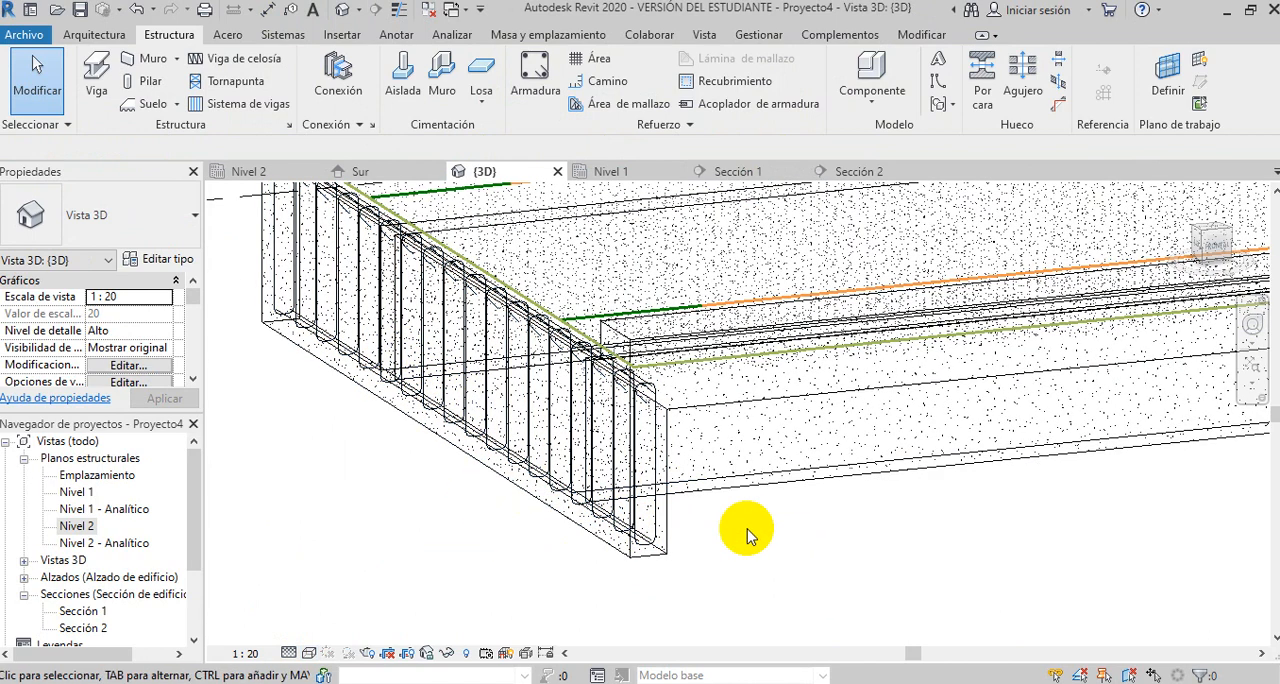
pyautogui.scroll(4, 651, 551)
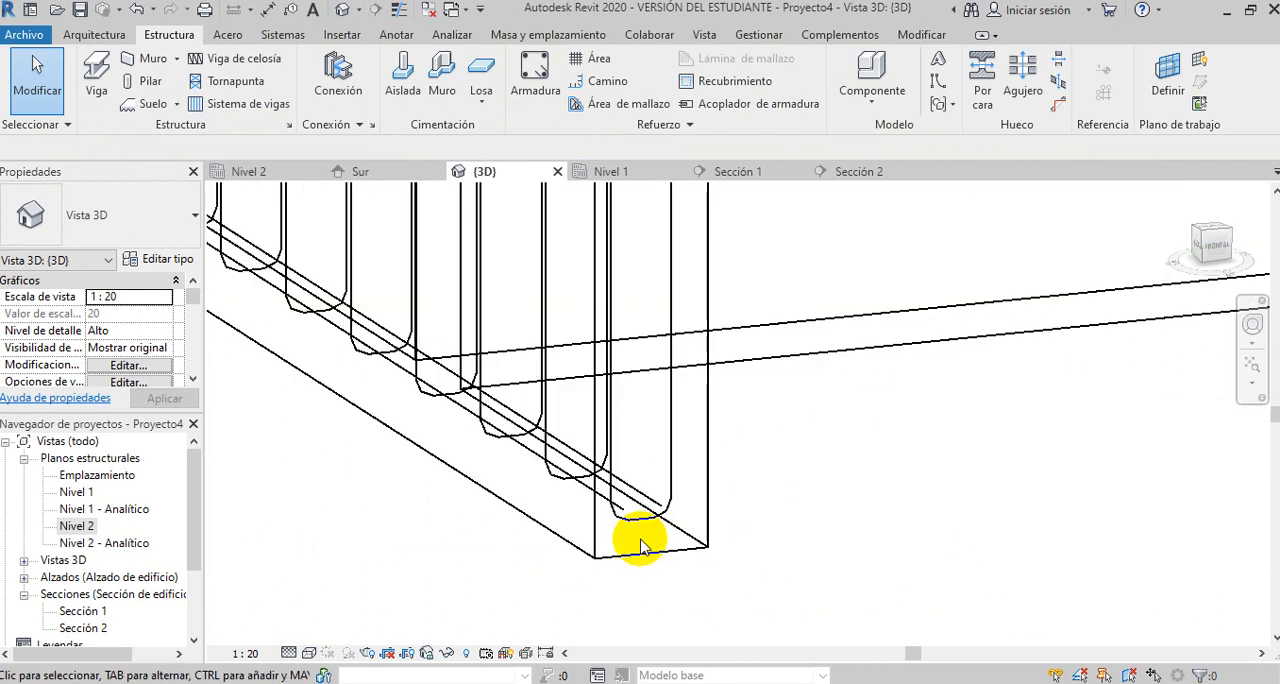
pyautogui.scroll(-2, 778, 560)
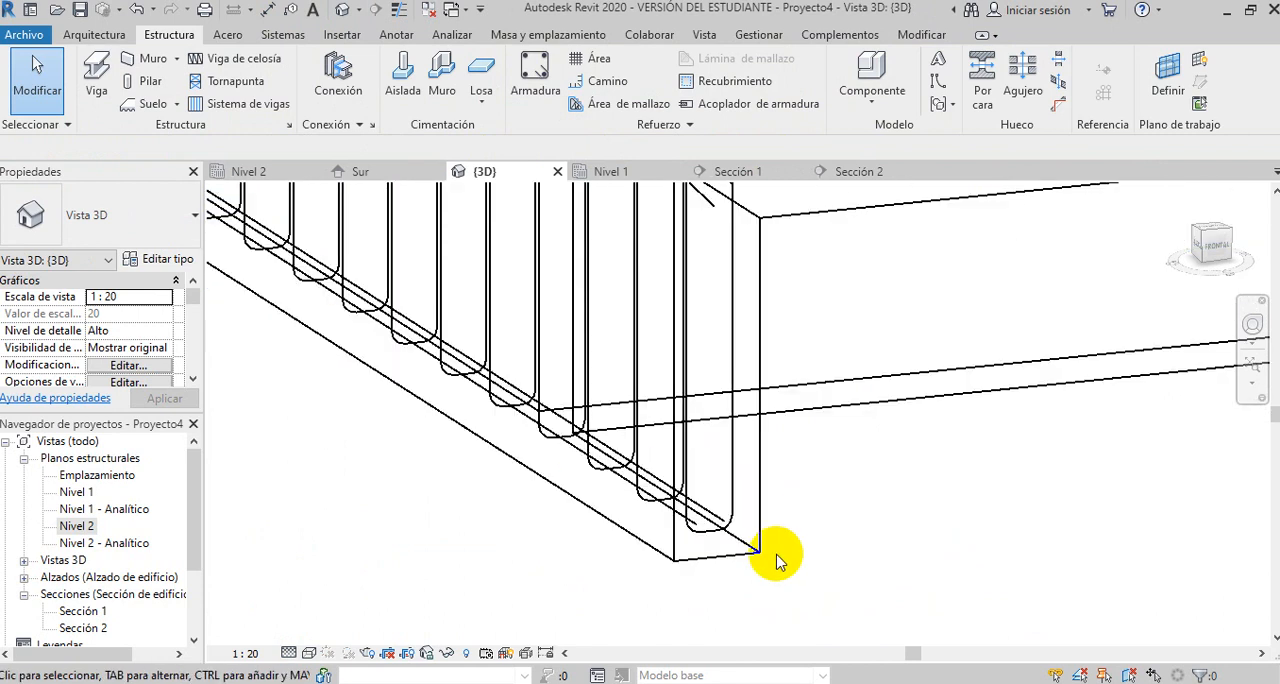
# - Examine the reinforced end beam's stirrups and bars from several distances and compare it with the unreinforced beam at the bridge's other end
pyautogui.scroll(4, 745, 305)
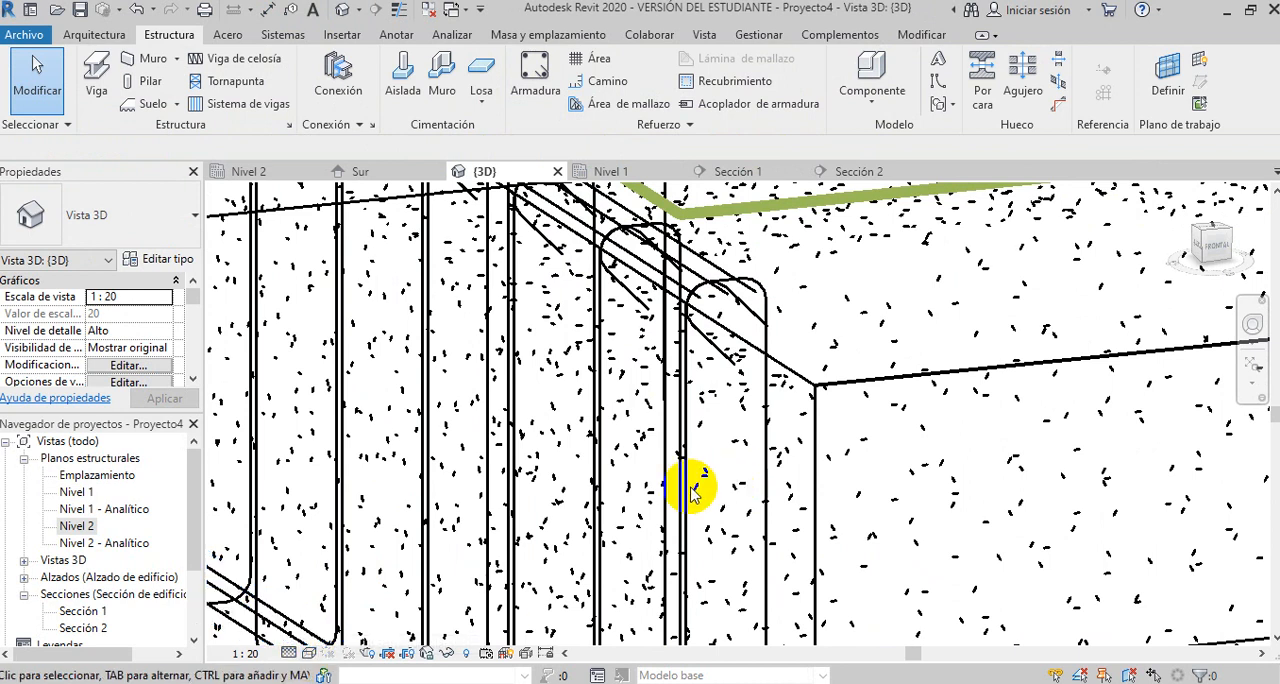
pyautogui.scroll(-6, 745, 330)
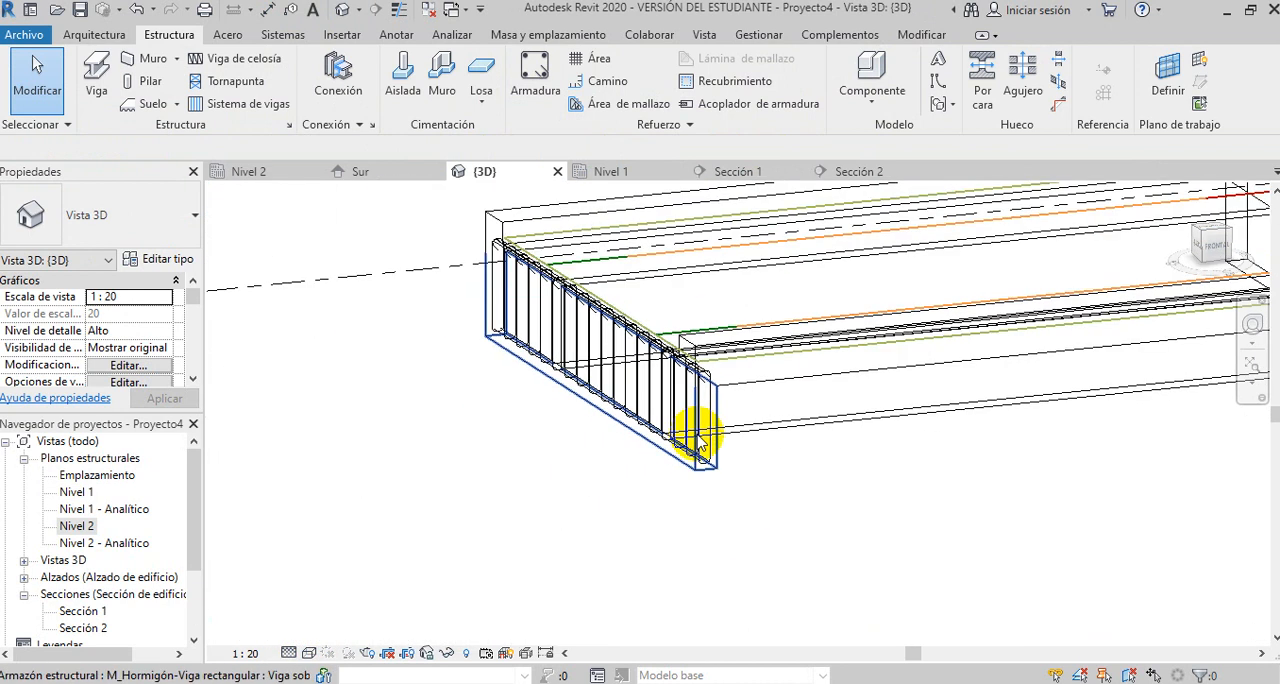
pyautogui.keyDown('shift'); pyautogui.moveTo(817, 487); pyautogui.dragTo(509, 475, button='middle'); pyautogui.keyUp('shift')
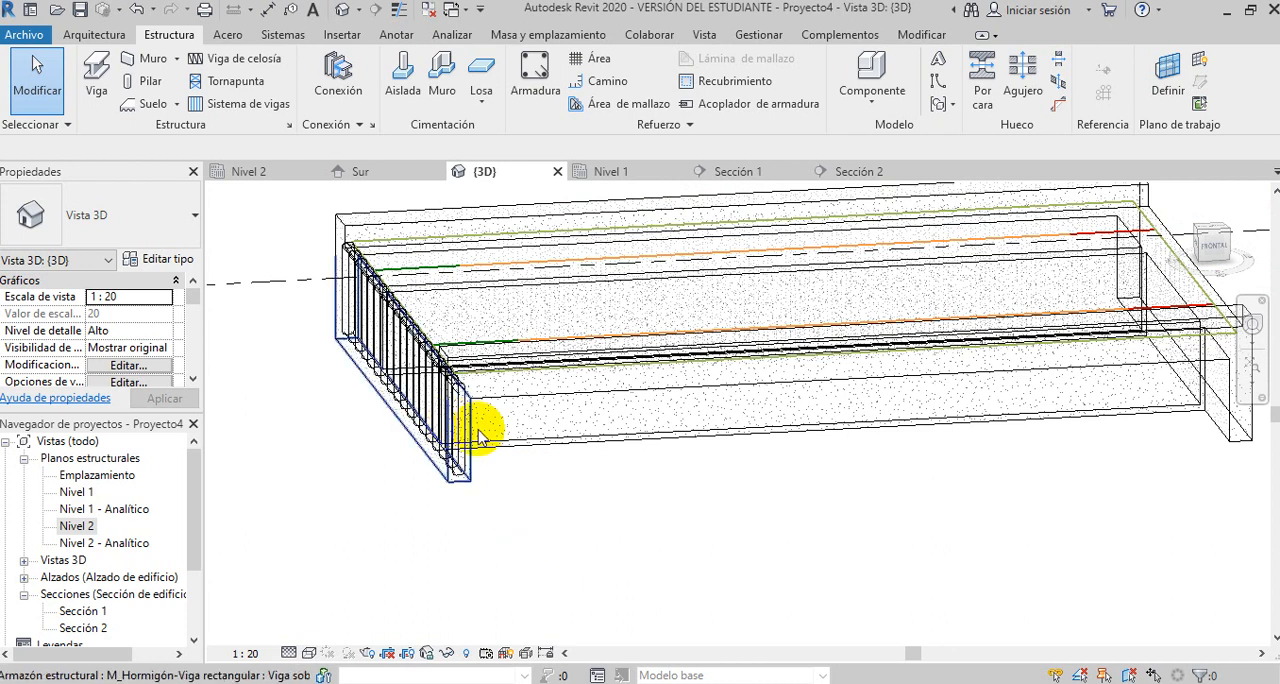
pyautogui.scroll(-2, 660, 520)
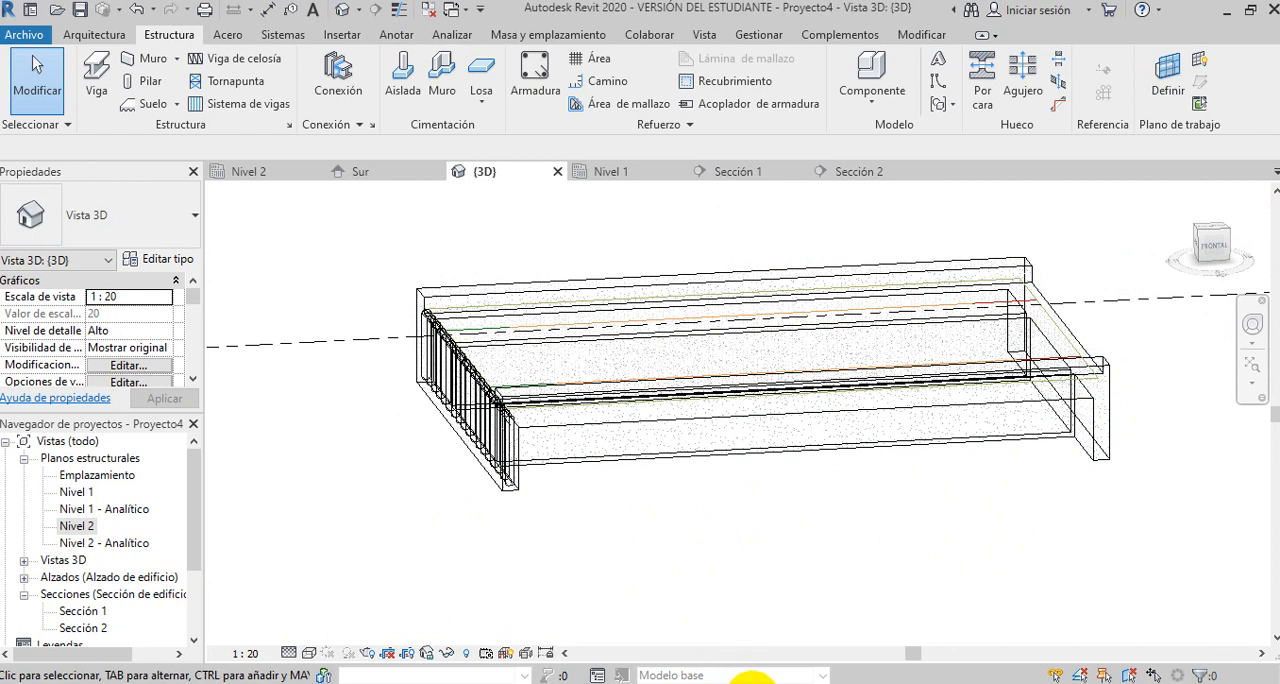
pyautogui.scroll(5, 586, 434)
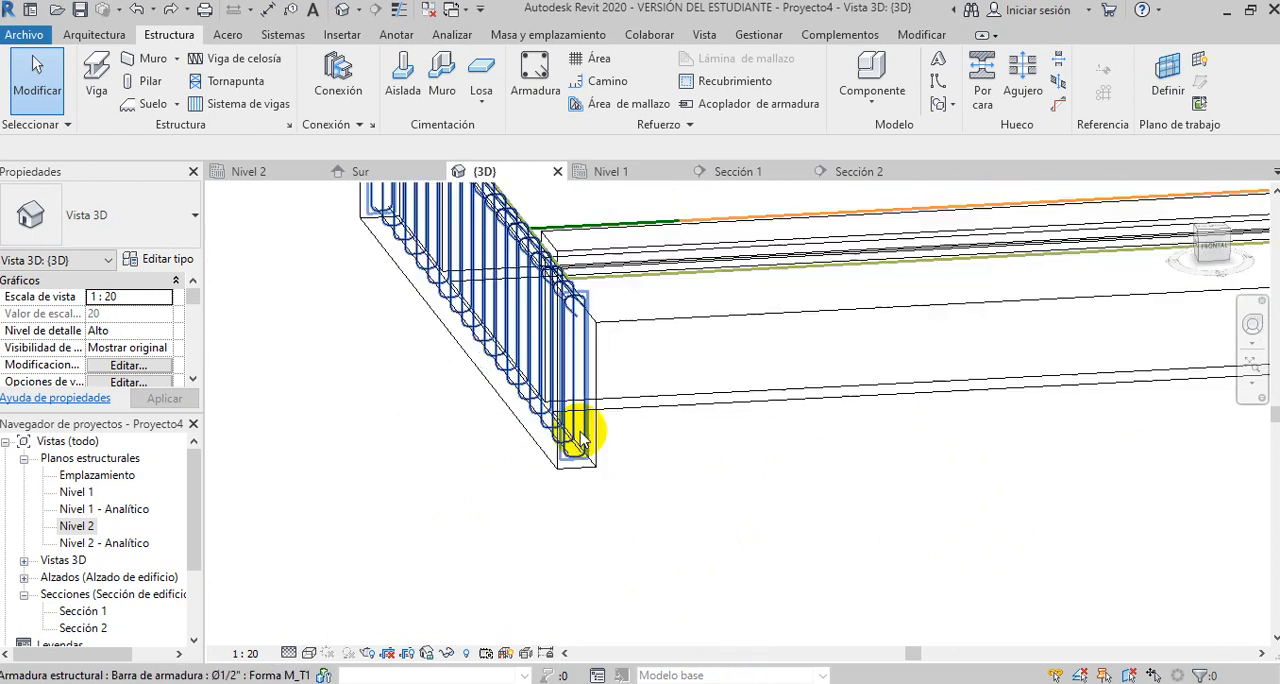
pyautogui.scroll(-1, 688, 476)
pyautogui.moveTo(649, 449); pyautogui.dragTo(688, 483, button='middle')
pyautogui.scroll(5, 628, 480)
pyautogui.scroll(1, 636, 480)
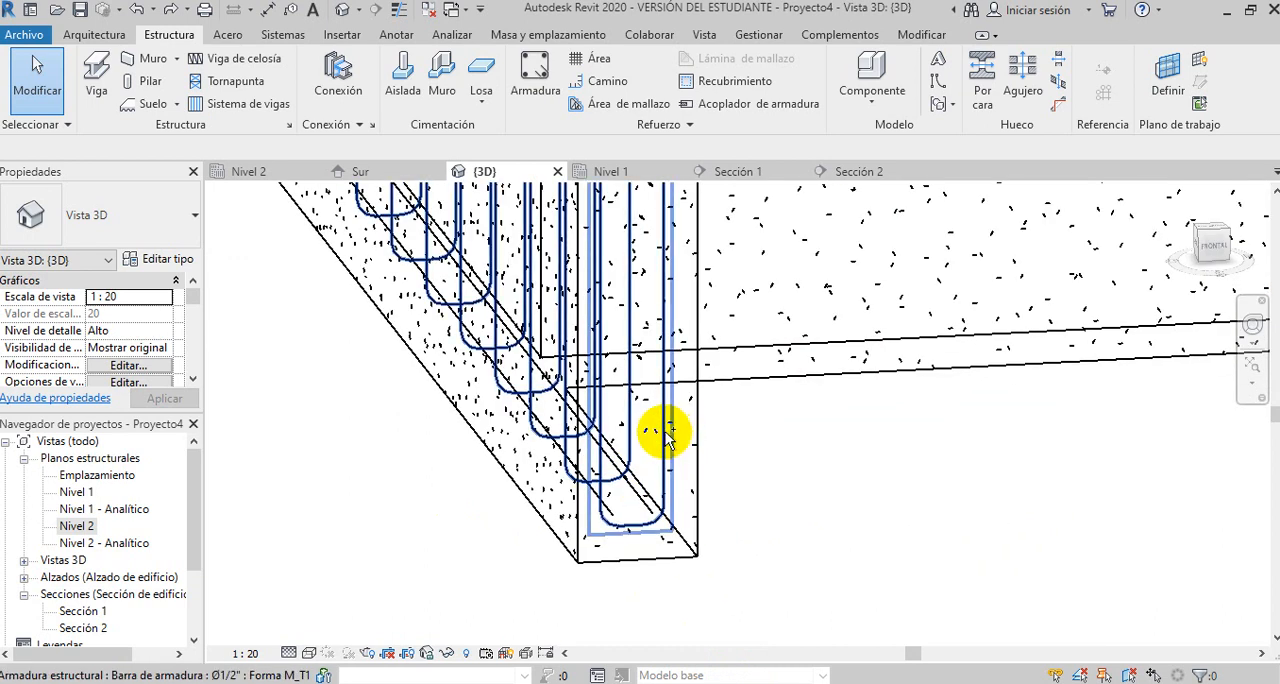
# - Select the end beam's Ø1/2" stirrup set, its bottom bar set and the three Ø3/4" top bars together
pyautogui.click(610, 515)
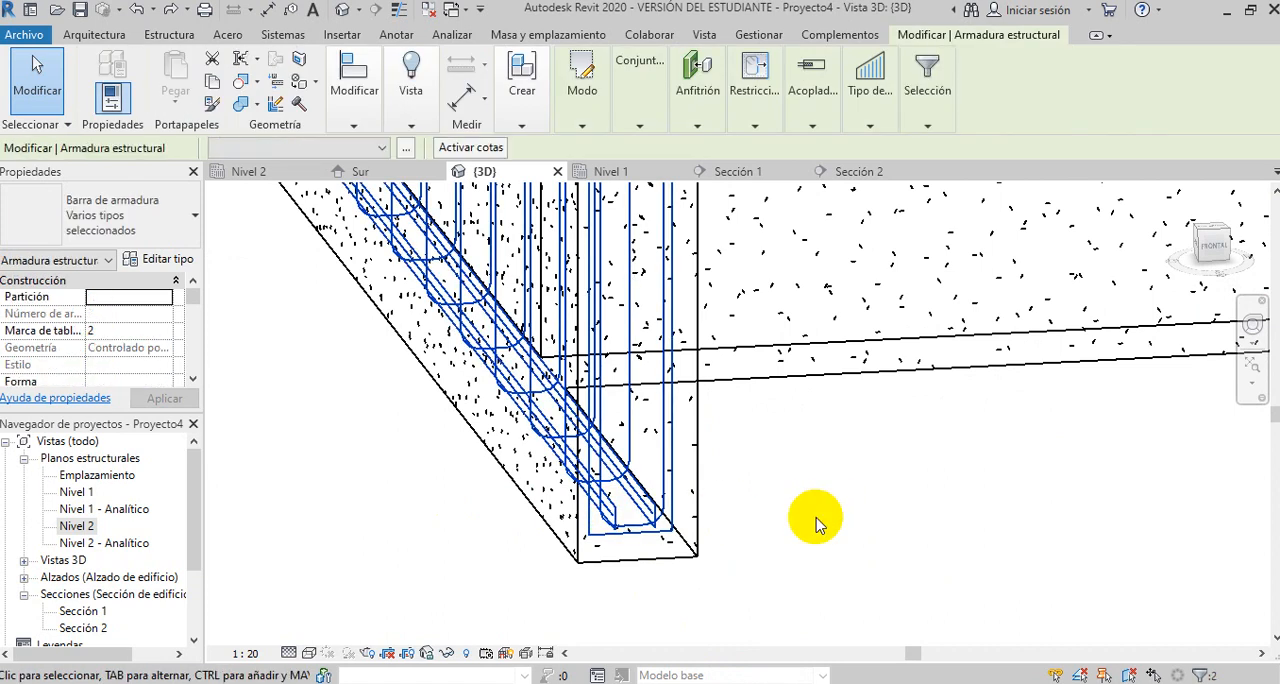
pyautogui.scroll(-2, 812, 532)
pyautogui.scroll(5, 745, 272)
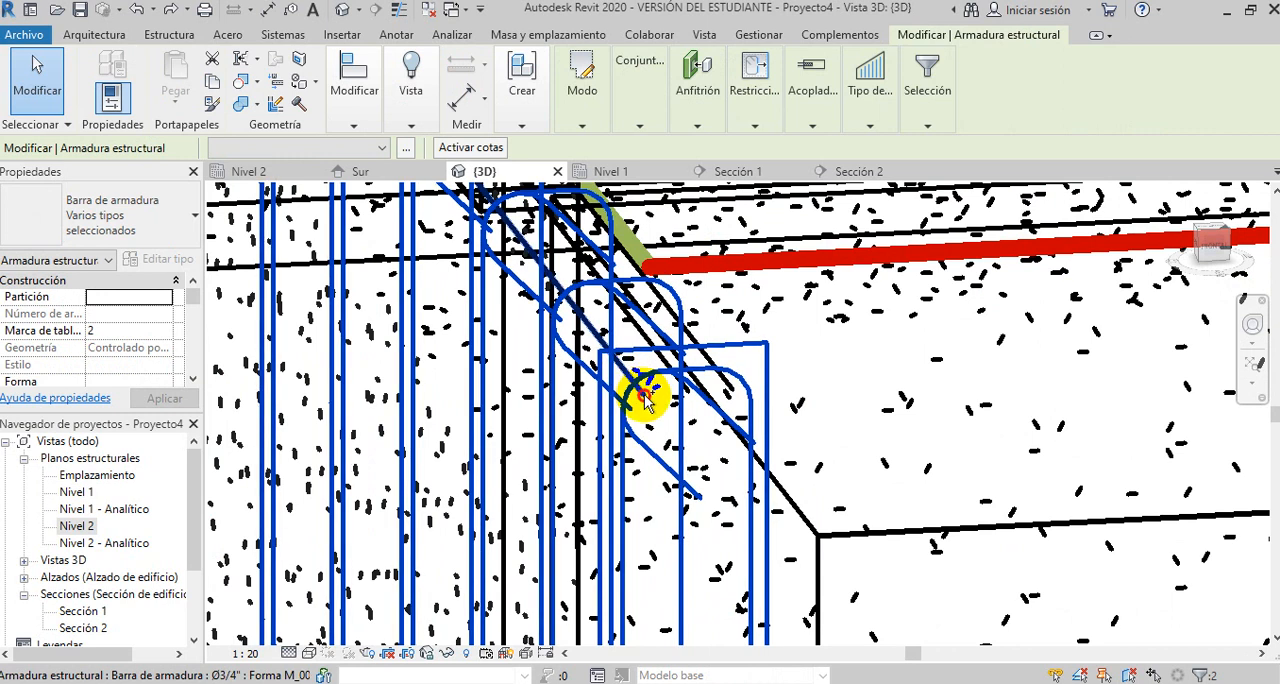
pyautogui.keyDown('ctrl'); pyautogui.click(678, 396); pyautogui.keyUp('ctrl')
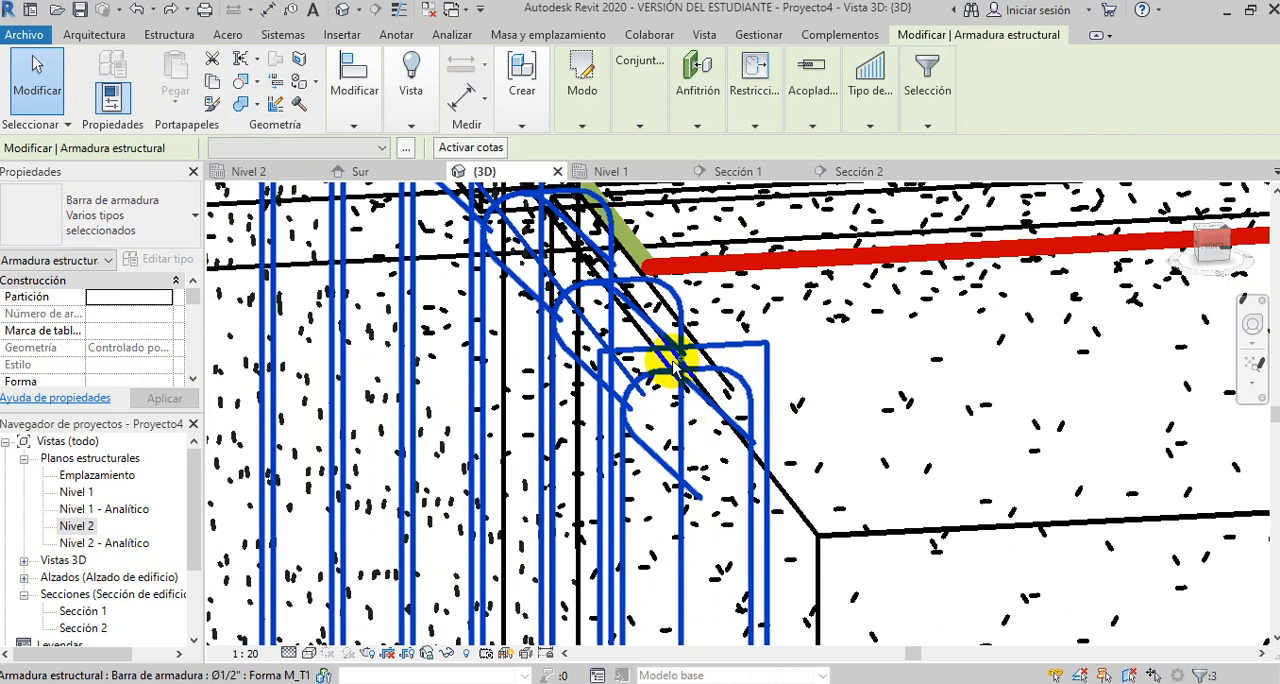
pyautogui.keyDown('ctrl'); pyautogui.click(669, 361); pyautogui.keyUp('ctrl')
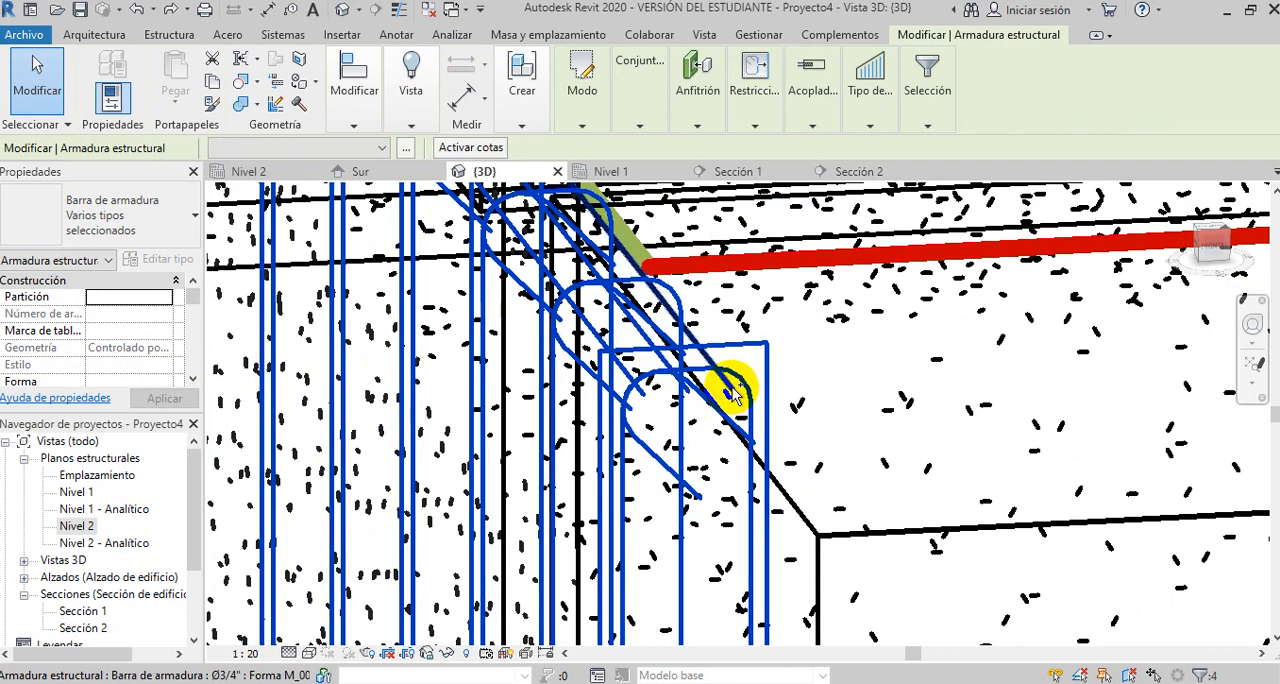
pyautogui.keyDown('ctrl'); pyautogui.click(734, 387); pyautogui.keyUp('ctrl')
pyautogui.scroll(-8, 655, 360)
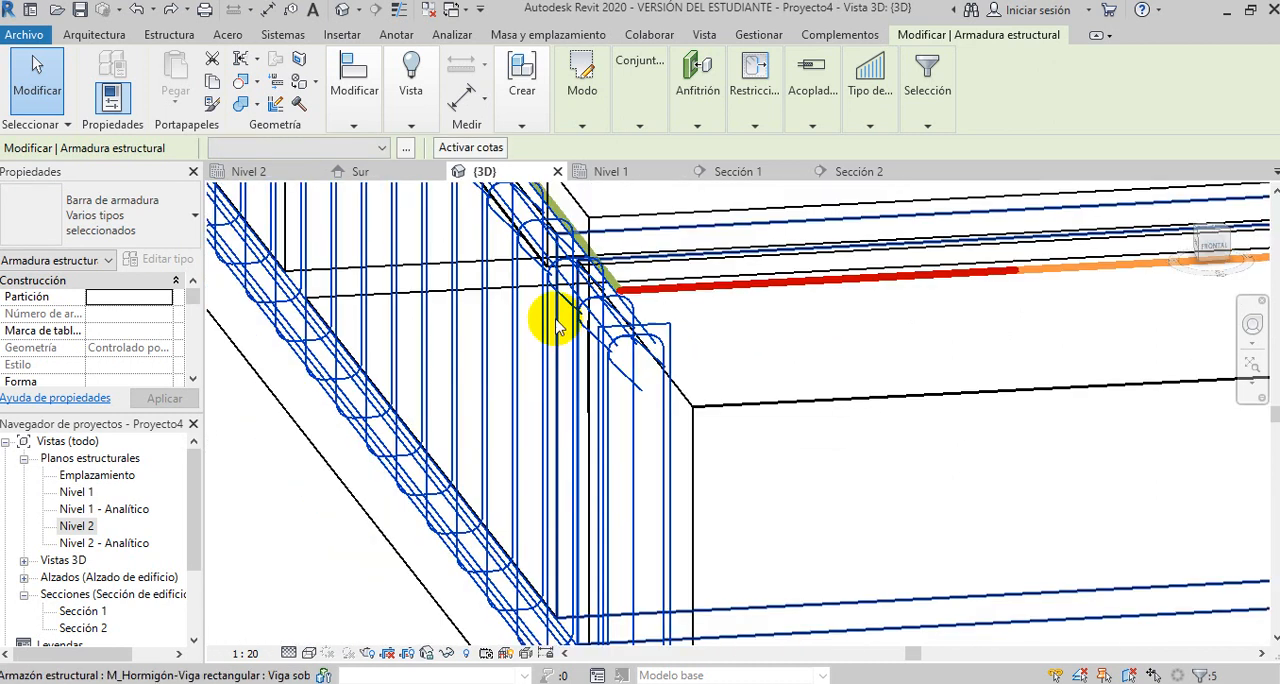
pyautogui.moveTo(512, 350)
pyautogui.keyDown('shift'); pyautogui.mouseDown(button='middle')
pyautogui.moveTo(434, 420)
pyautogui.moveTo(831, 357)
pyautogui.moveTo(697, 393)
pyautogui.mouseUp(button='middle'); pyautogui.keyUp('shift')
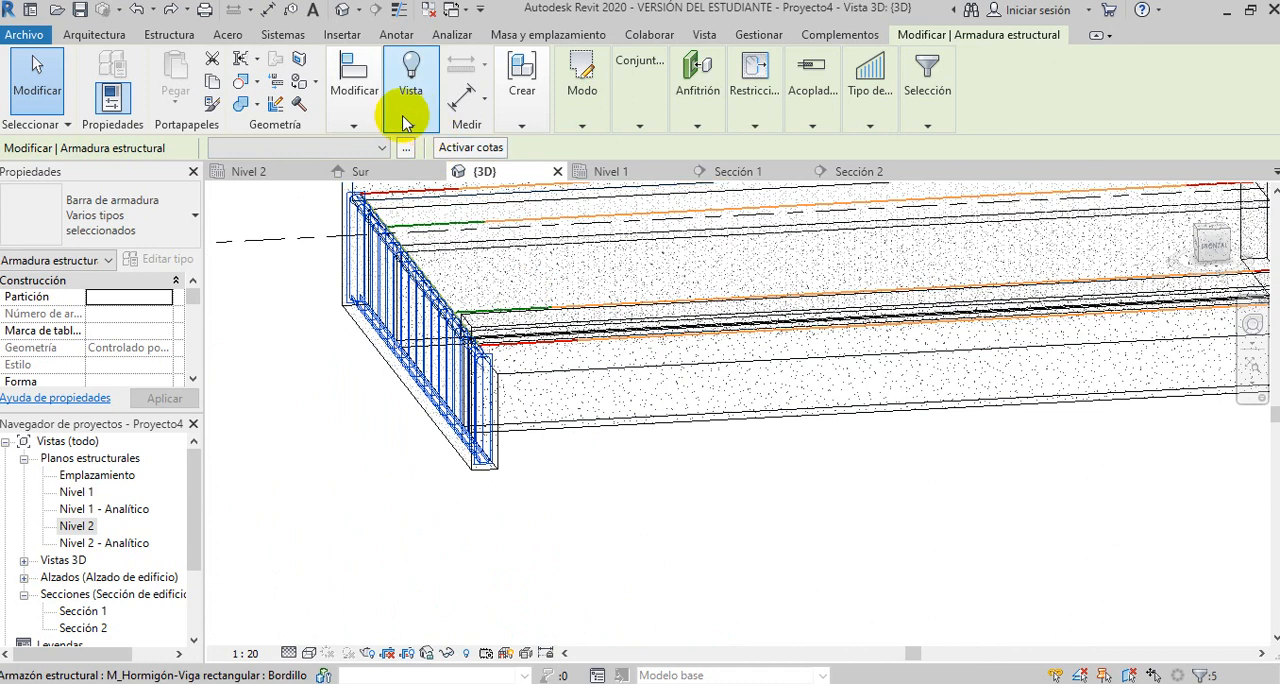
# - Copy the selected rebar from the midpoint of the beam end's bottom edge to the matching midpoint on the opposite end beam
pyautogui.click(353, 127)
pyautogui.click(381, 186)
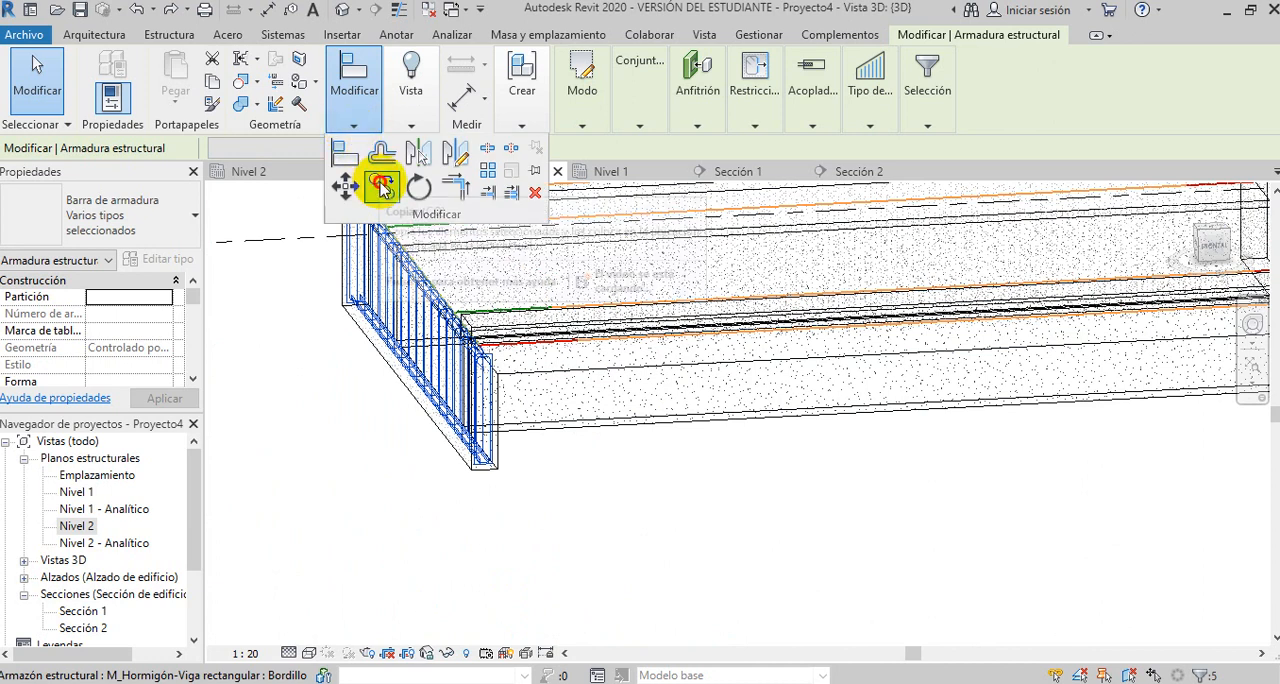
pyautogui.click(483, 476)
pyautogui.scroll(-3, 343, 506)
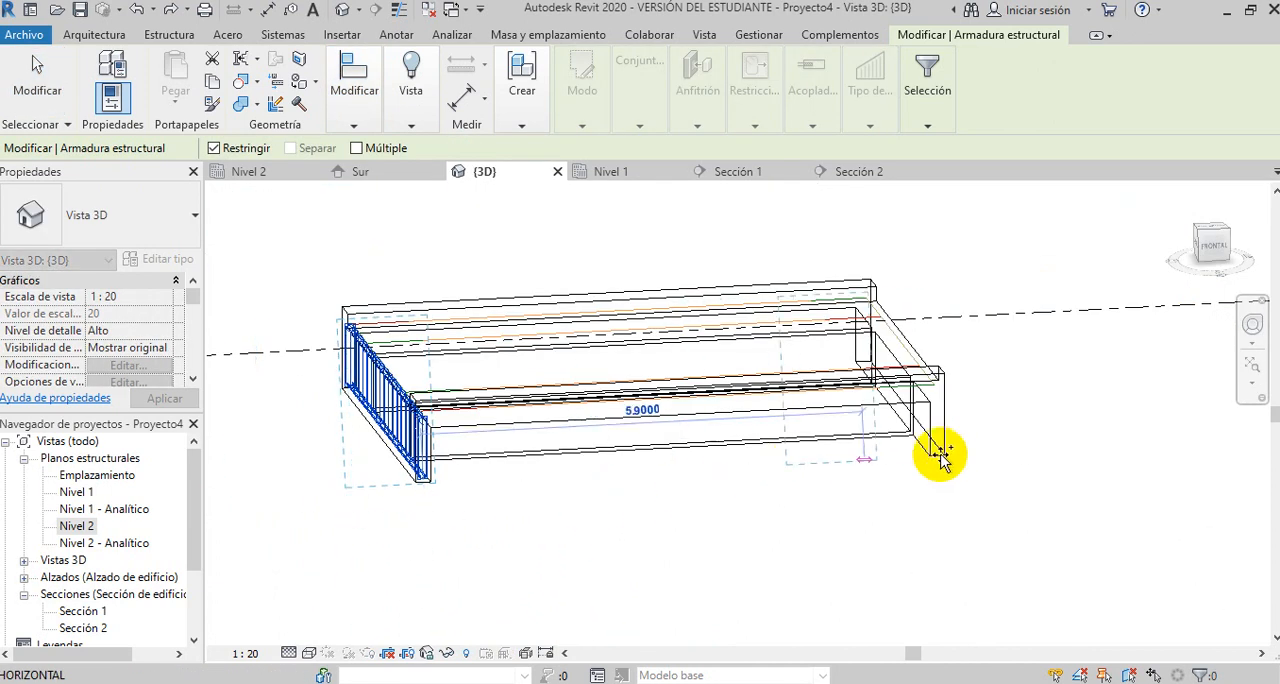
pyautogui.scroll(4, 910, 455)
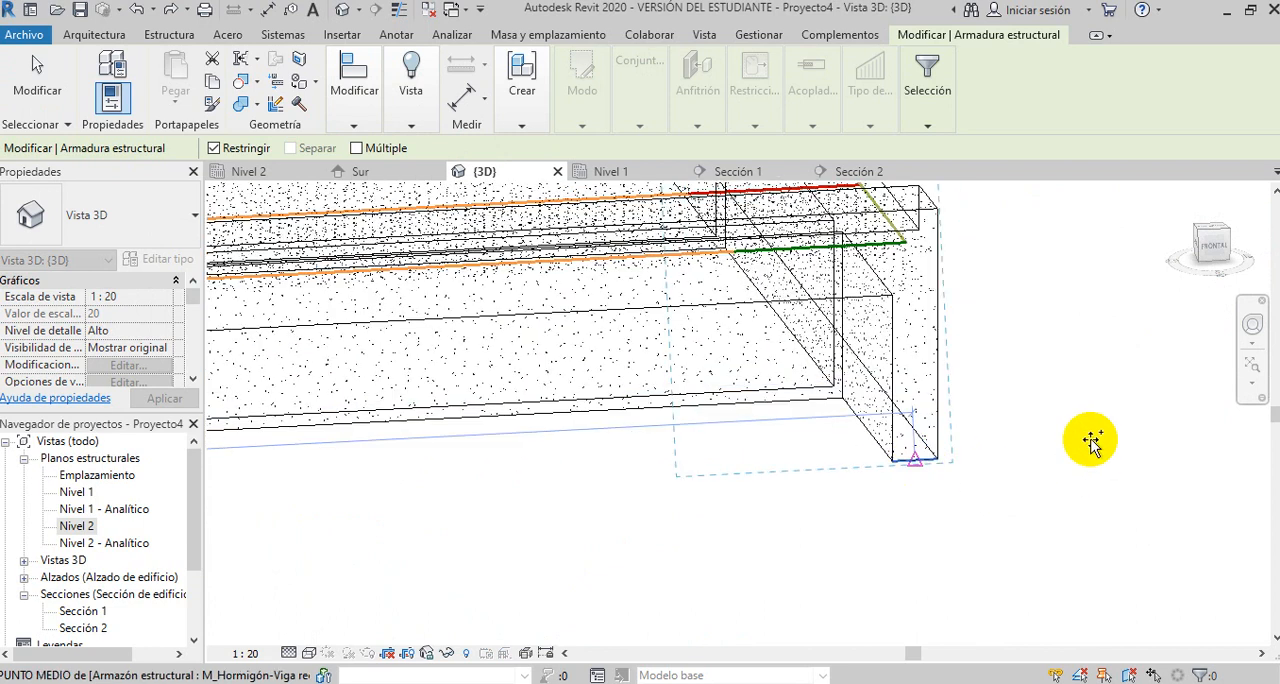
pyautogui.click(1092, 443)
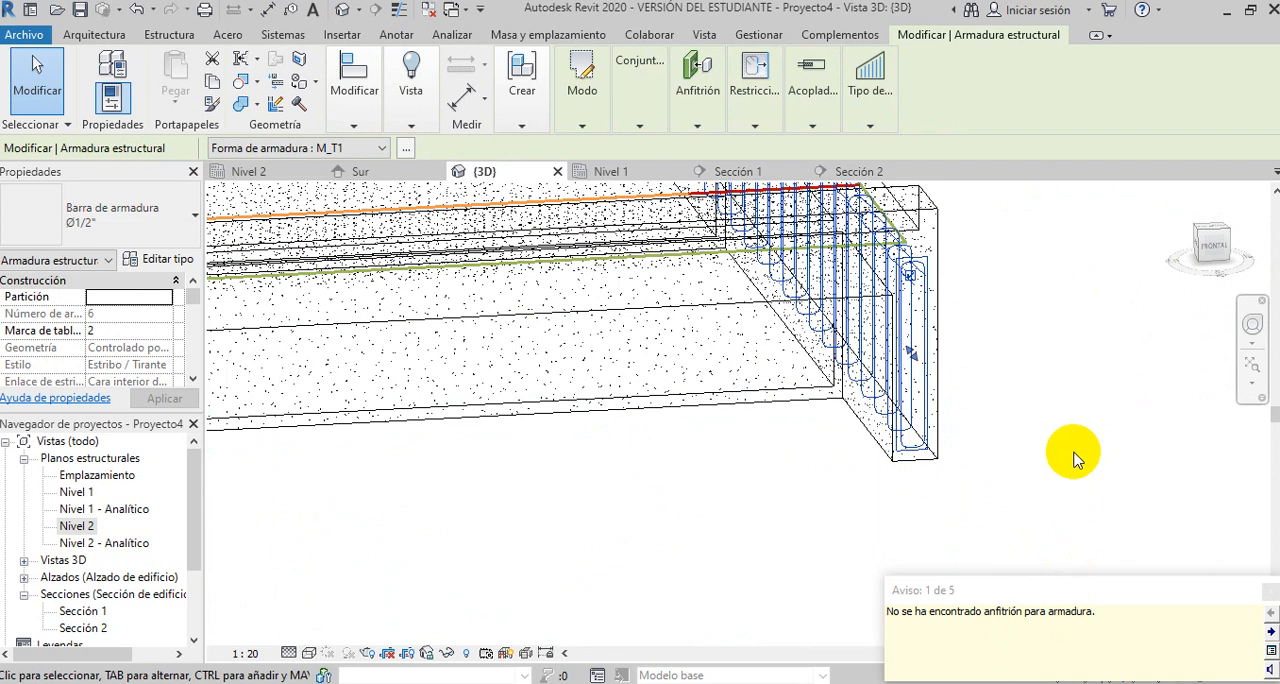
pyautogui.click(1030, 449)
pyautogui.keyDown('shift'); pyautogui.moveTo(1036, 446); pyautogui.dragTo(1000, 514, button='middle'); pyautogui.keyUp('shift')
pyautogui.keyDown('shift'); pyautogui.moveTo(1022, 402); pyautogui.dragTo(857, 552, button='middle'); pyautogui.keyUp('shift')
pyautogui.keyDown('shift'); pyautogui.moveTo(743, 543); pyautogui.dragTo(757, 518, button='middle'); pyautogui.keyUp('shift')
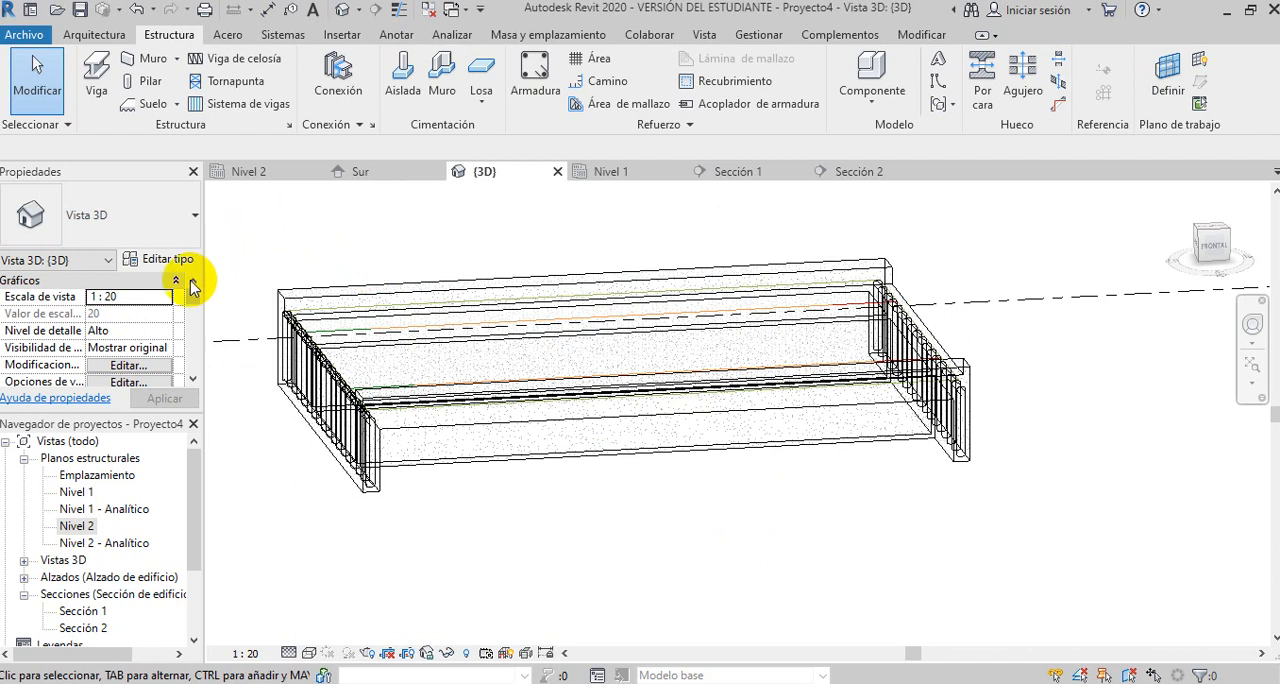
# - In the Nivel 2 structural plan, create a building section crossing the slab vertically near its middle, and open the section view
pyautogui.doubleClick(85, 530)
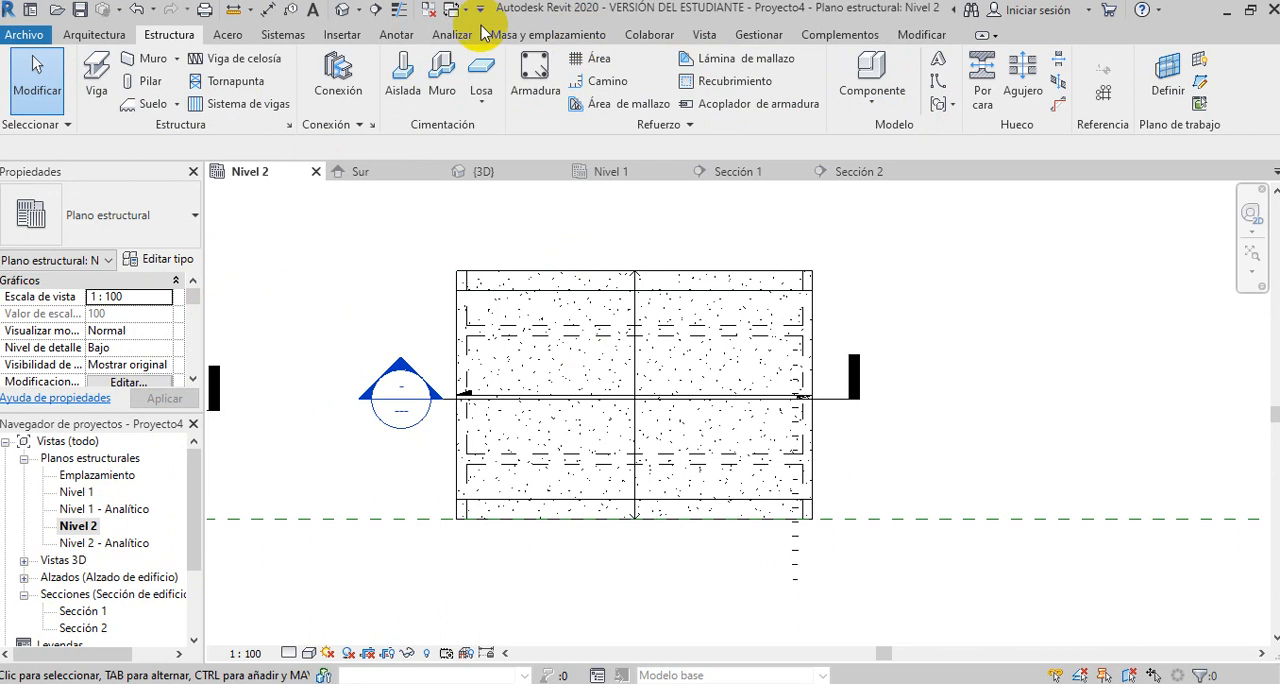
pyautogui.click(706, 35)
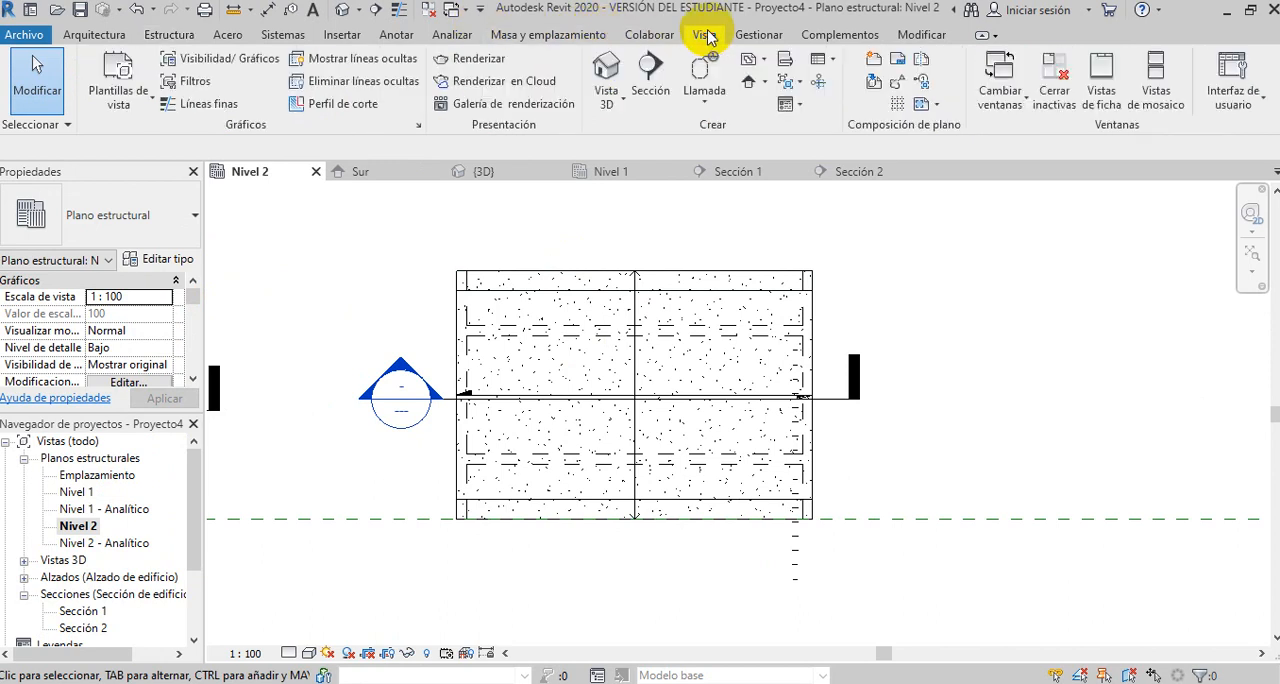
pyautogui.click(648, 72)
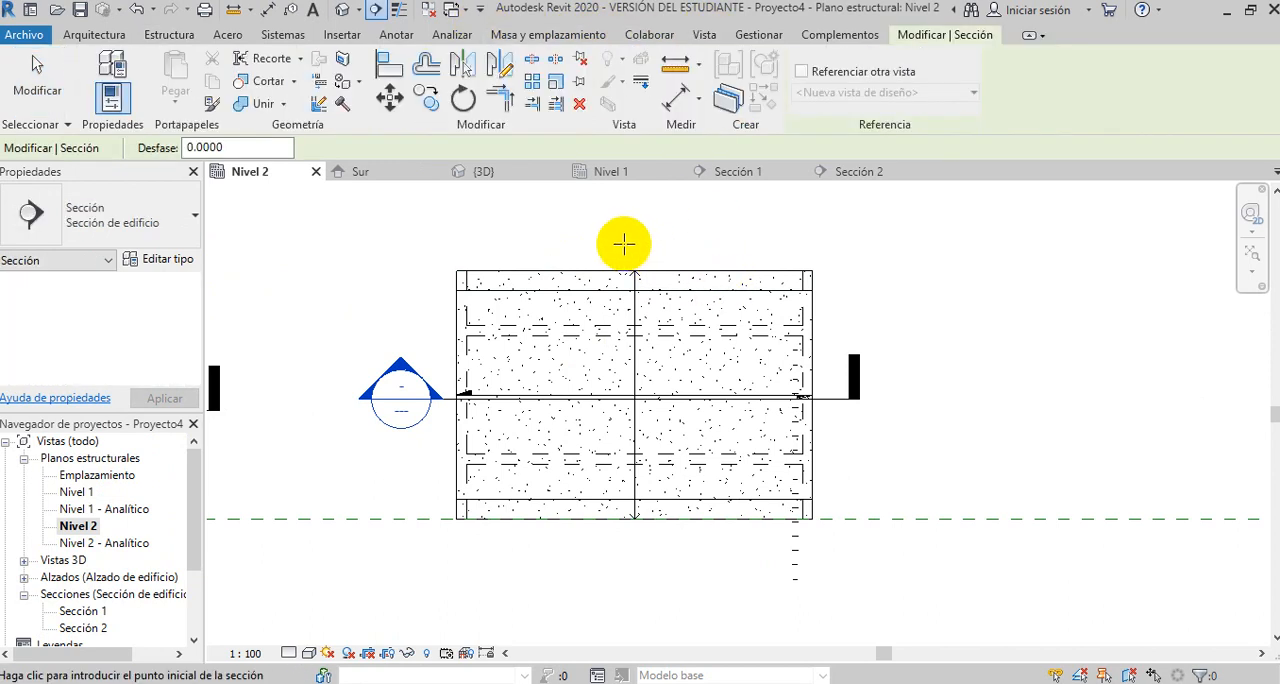
pyautogui.click(623, 243)
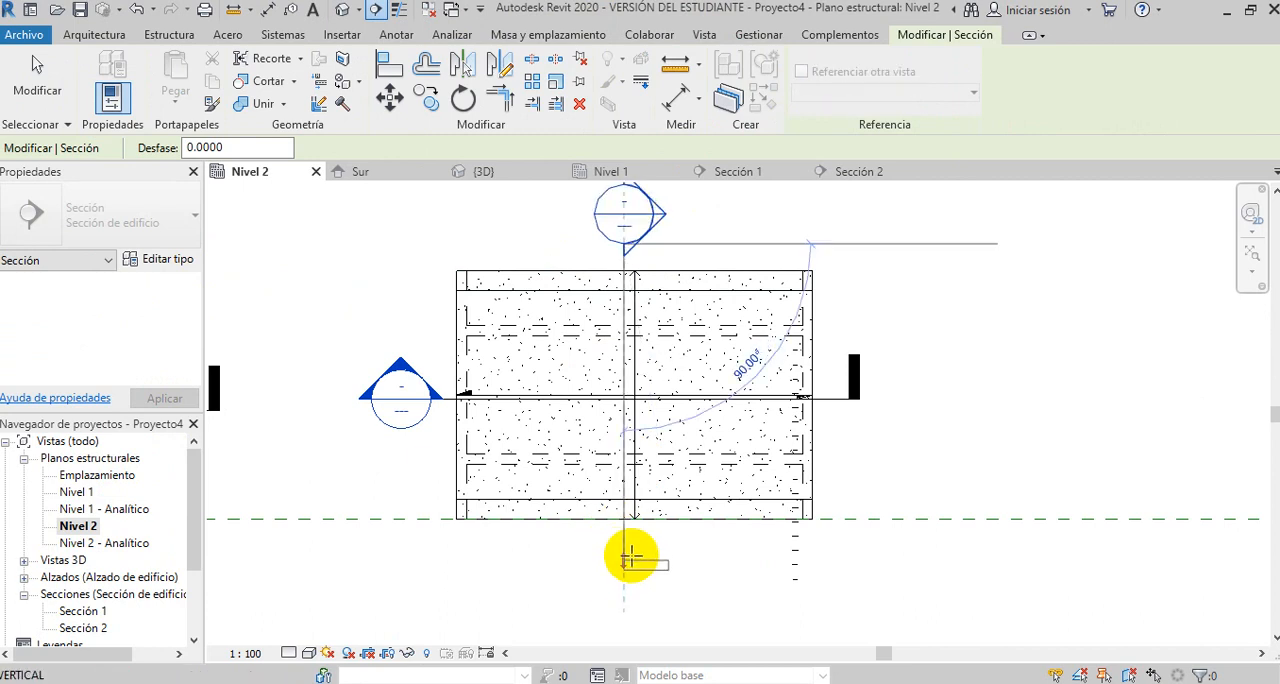
pyautogui.click(624, 549)
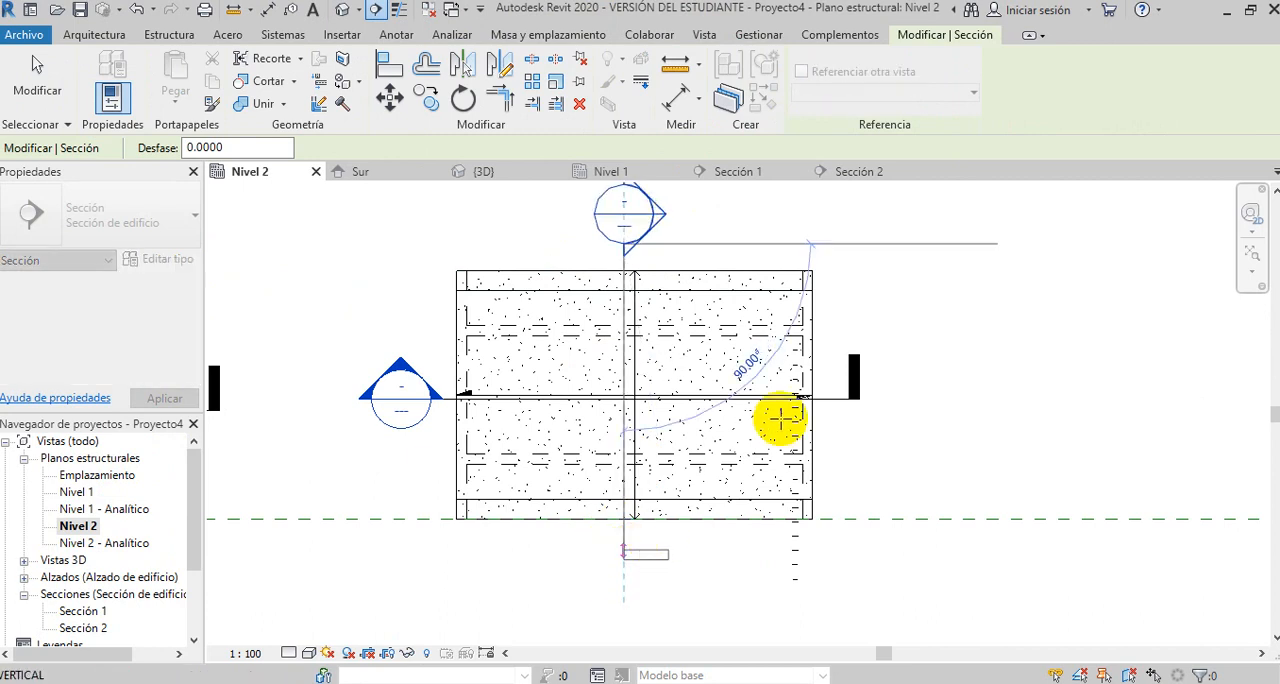
pyautogui.press('Escape')
pyautogui.doubleClick(655, 210)
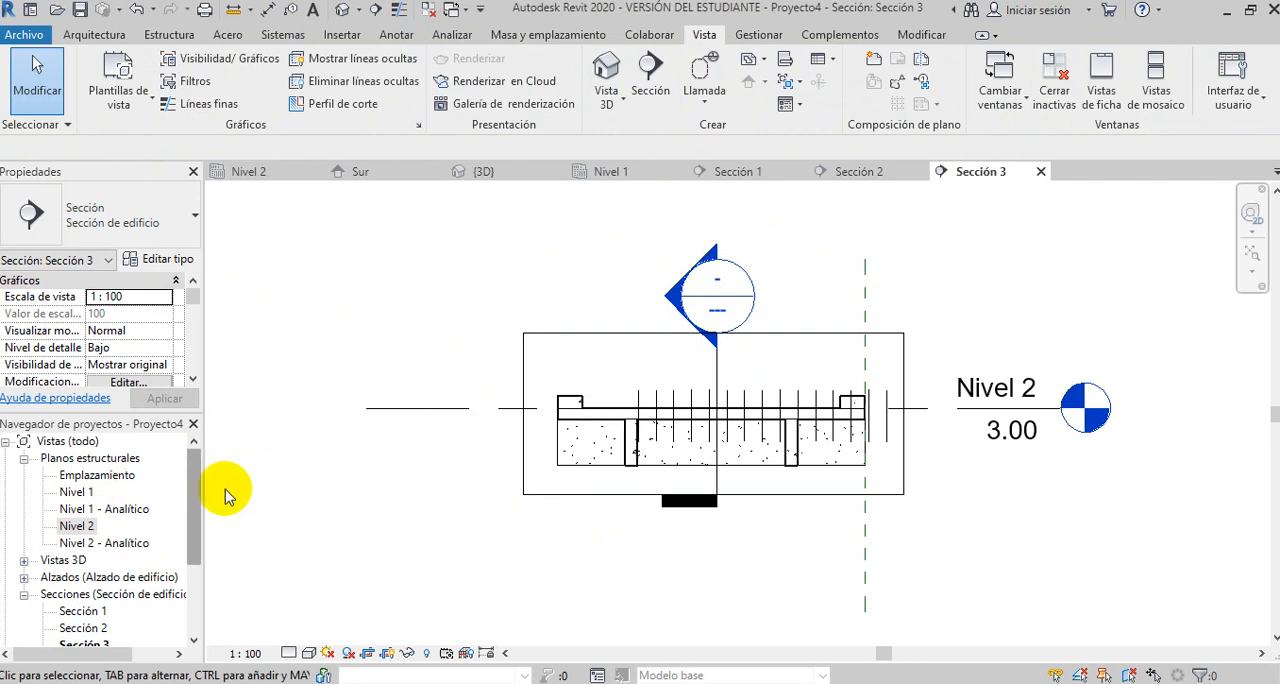
# - Set the new section view's scale to 1:20 and its detail level to Alto
pyautogui.scroll(-3, 150, 525)
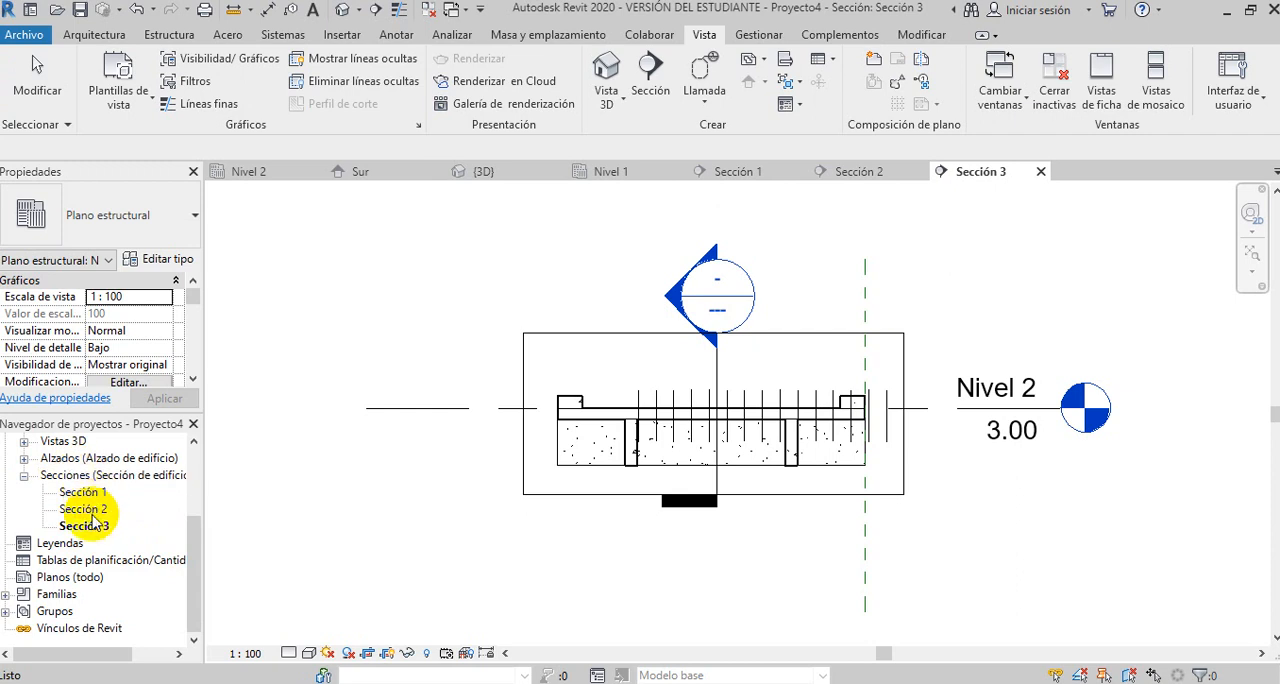
pyautogui.click(250, 654)
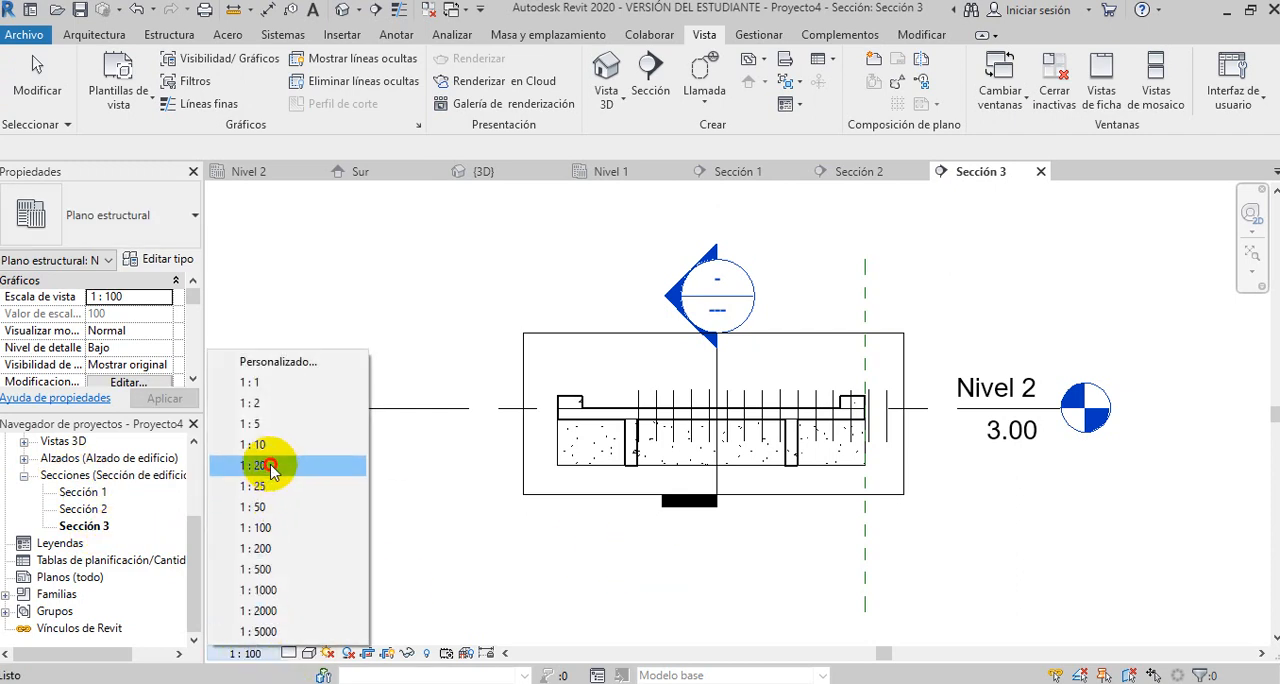
pyautogui.click(268, 466)
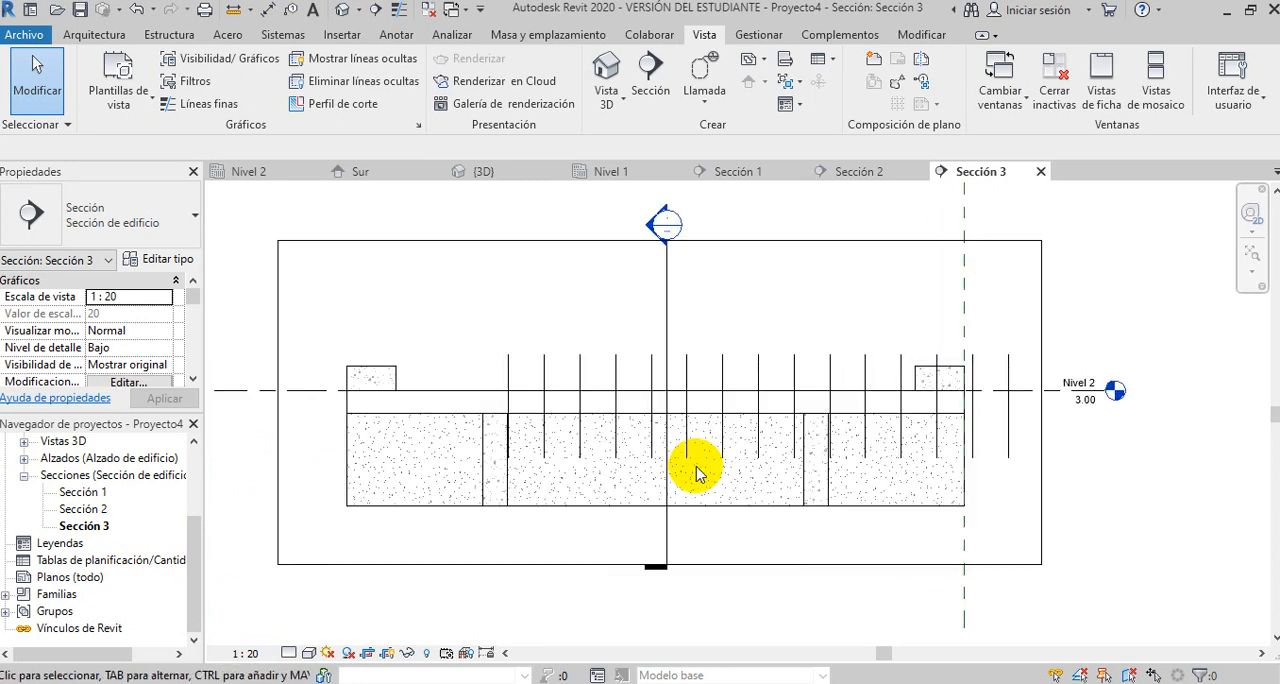
pyautogui.scroll(1, 697, 473)
pyautogui.click(296, 651)
pyautogui.click(338, 630)
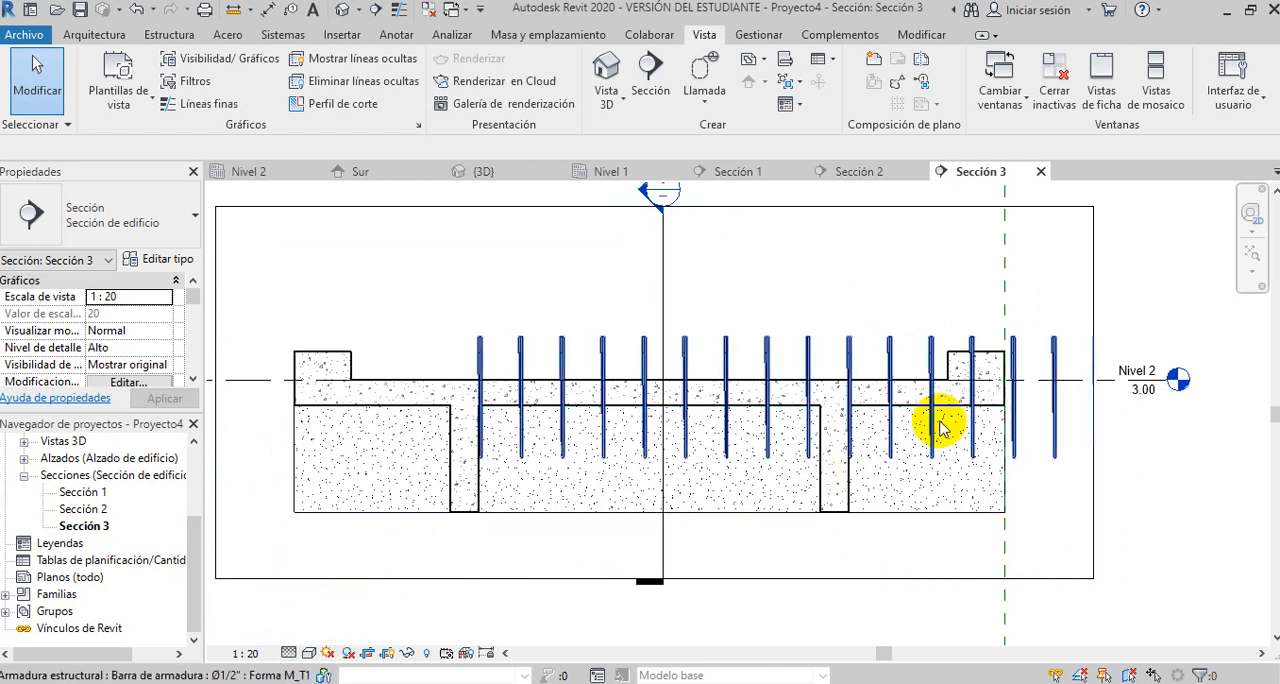
# - Shorten the middle section's view depth in the Nivel 2 plan to just beyond its cut line, and reopen Sección 3
pyautogui.scroll(2, 900, 415)
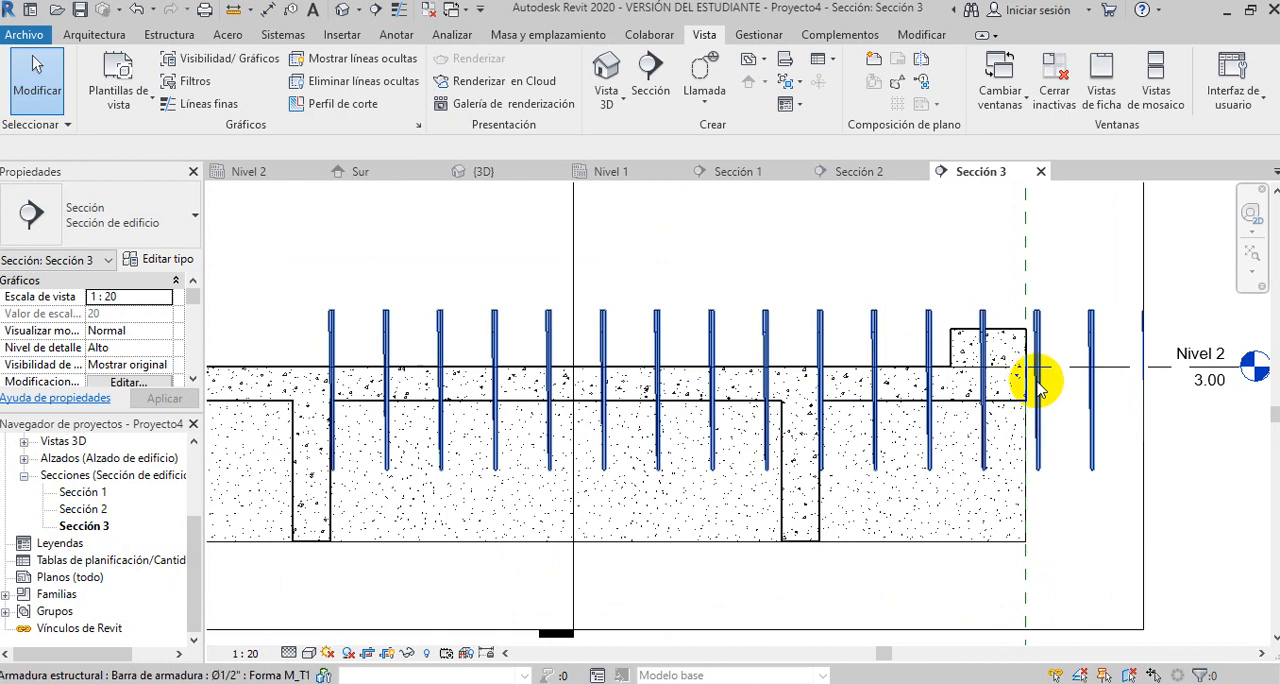
pyautogui.scroll(-4, 745, 303)
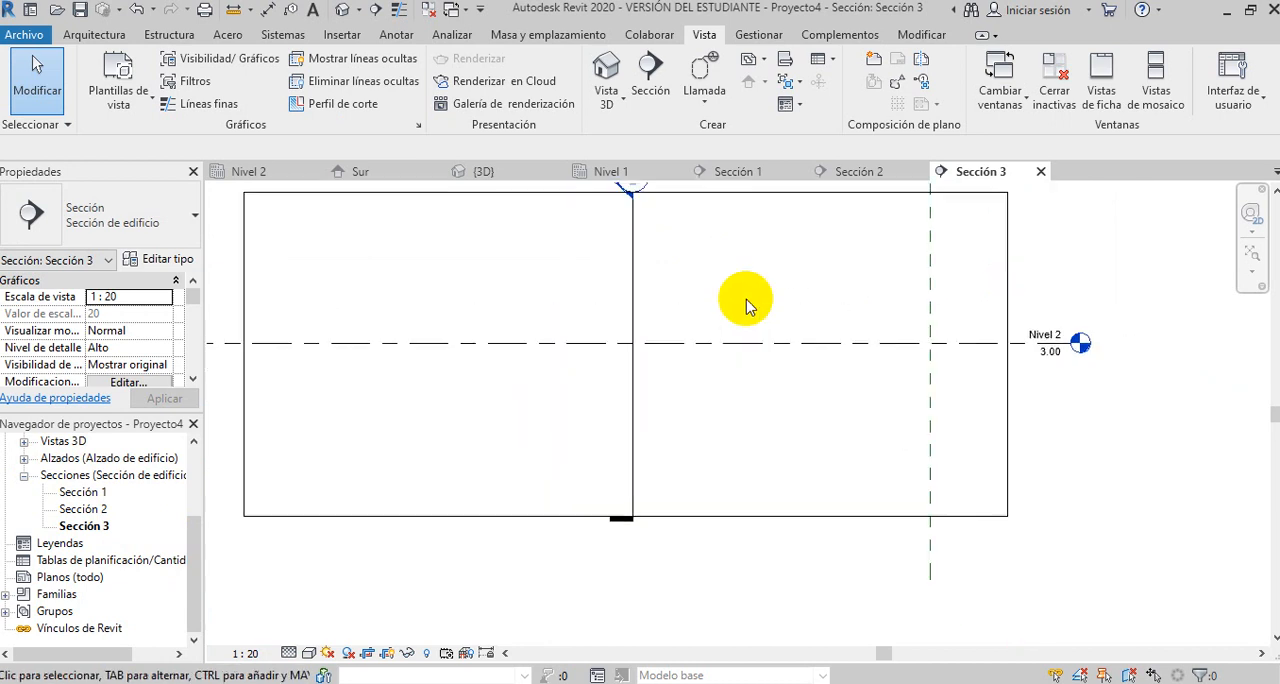
pyautogui.scroll(-1, 735, 305)
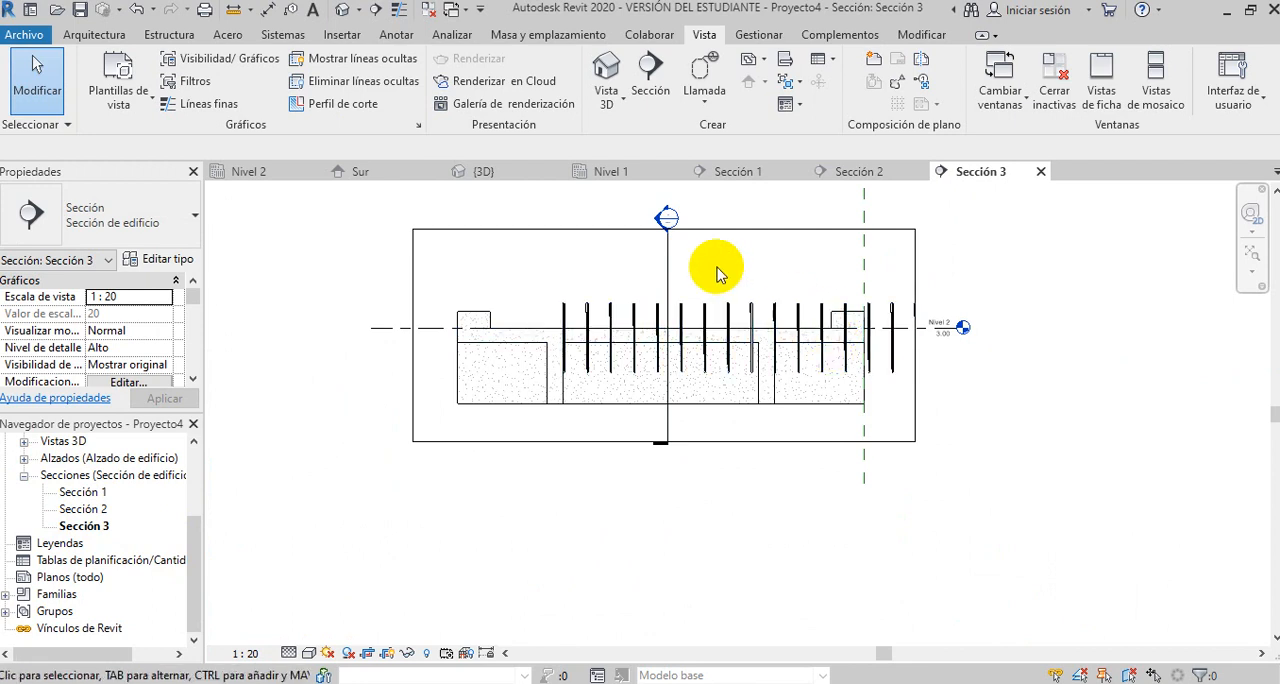
pyautogui.scroll(1, 610, 320)
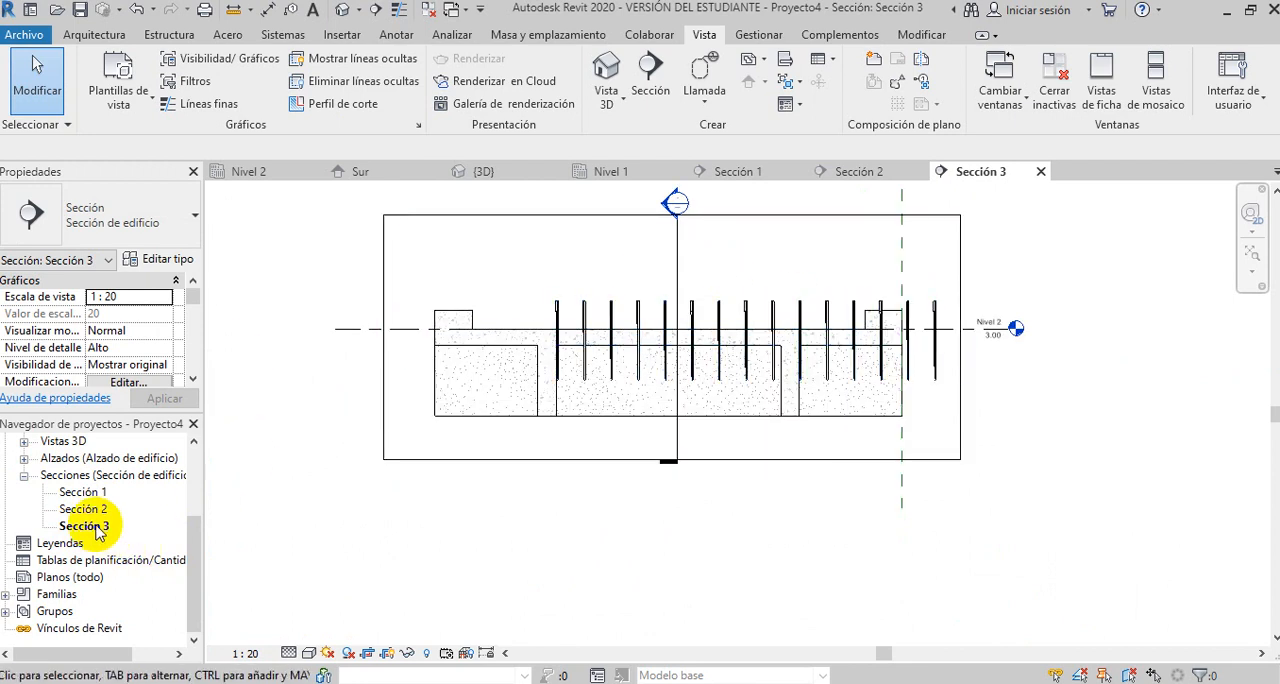
pyautogui.moveTo(190, 543); pyautogui.dragTo(190, 495)
pyautogui.doubleClick(80, 492)
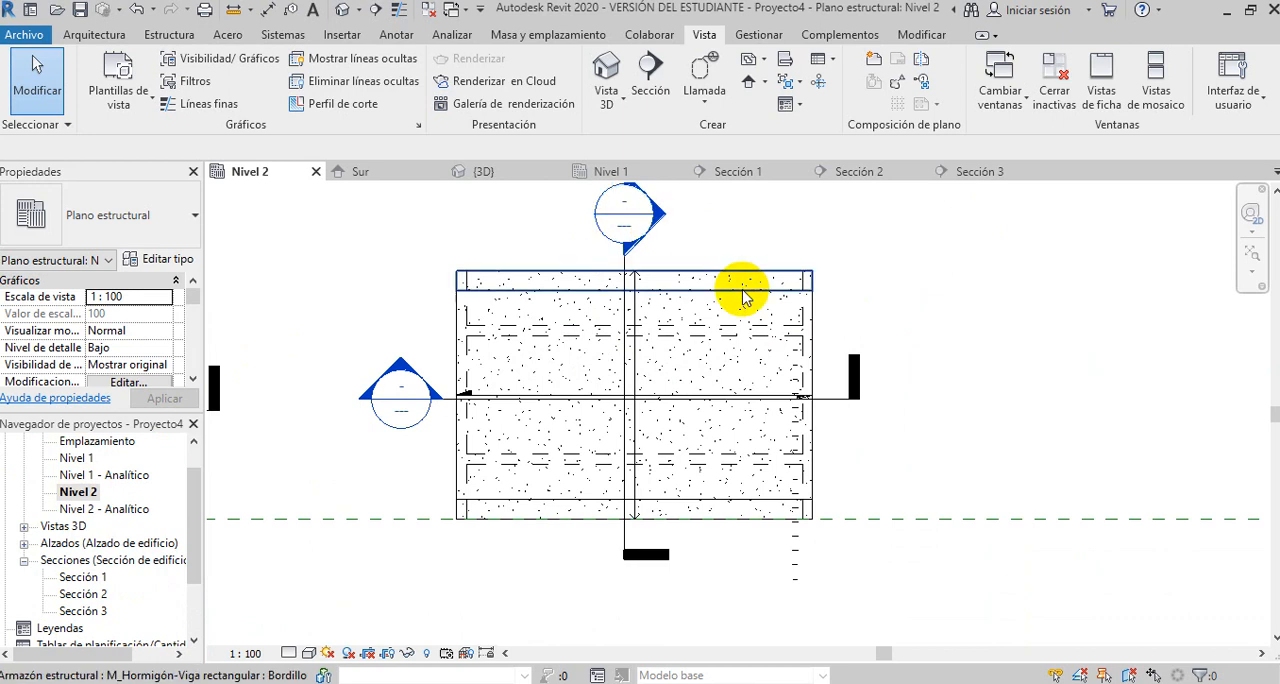
pyautogui.click(626, 538)
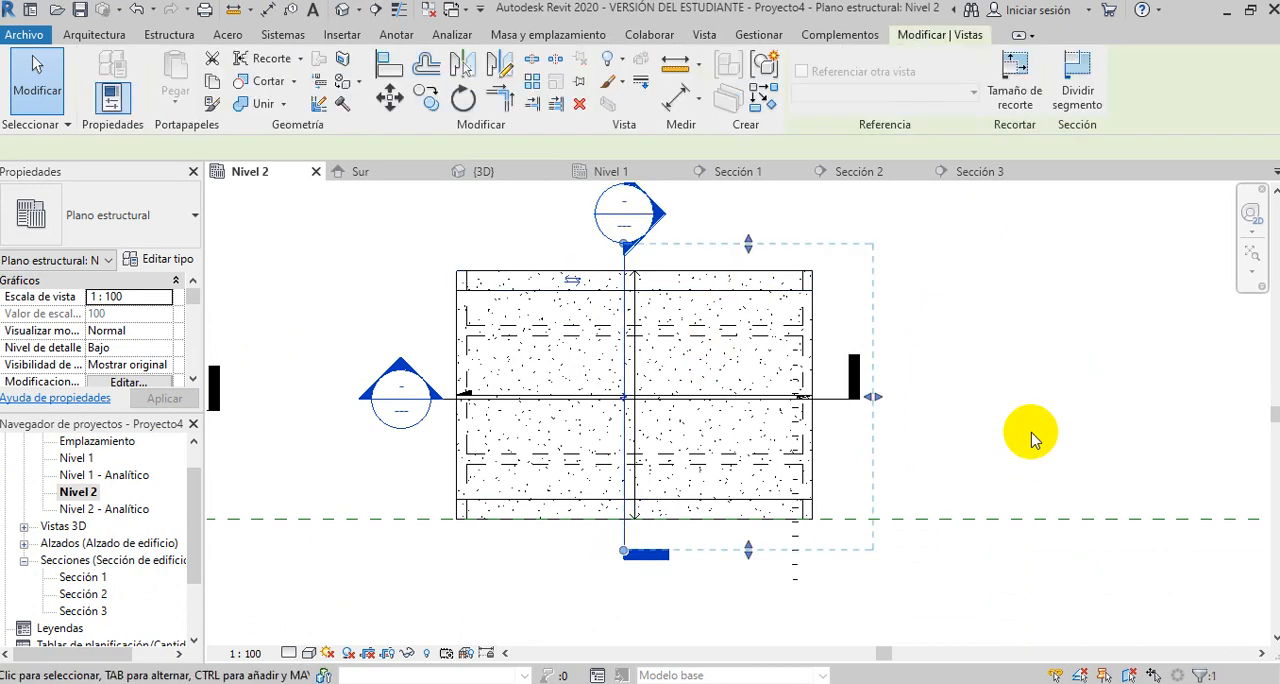
pyautogui.moveTo(872, 400); pyautogui.dragTo(654, 400)
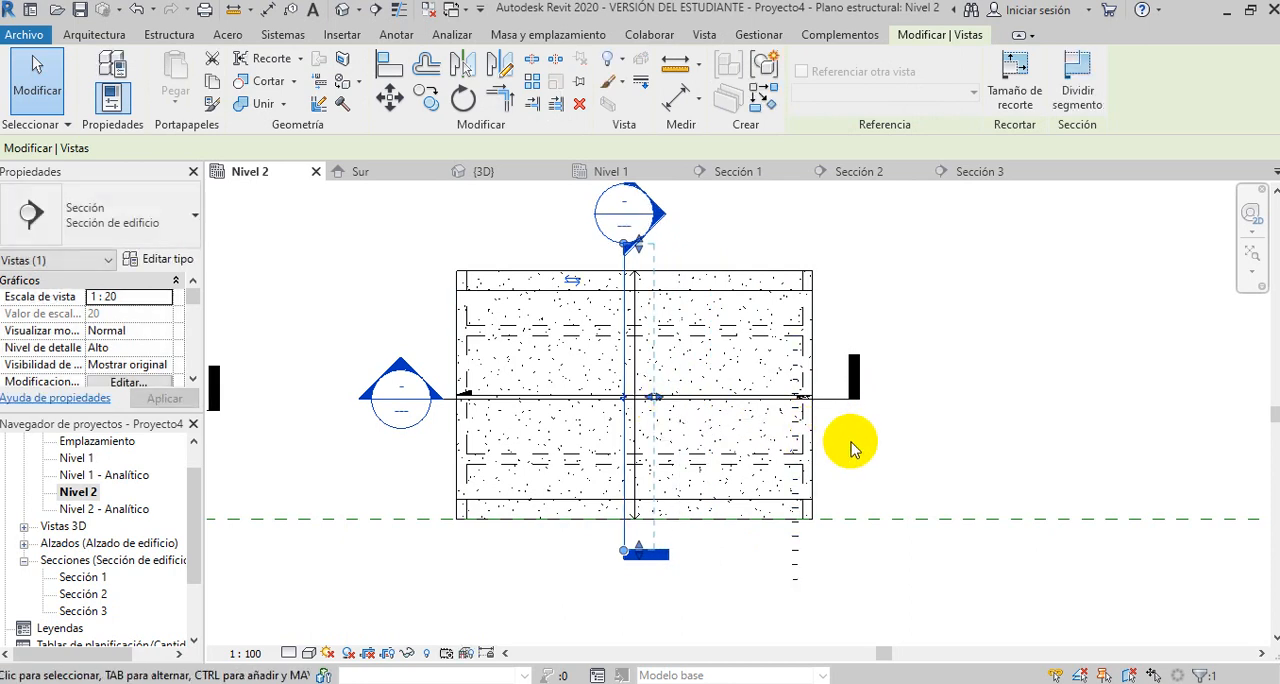
pyautogui.doubleClick(82, 607)
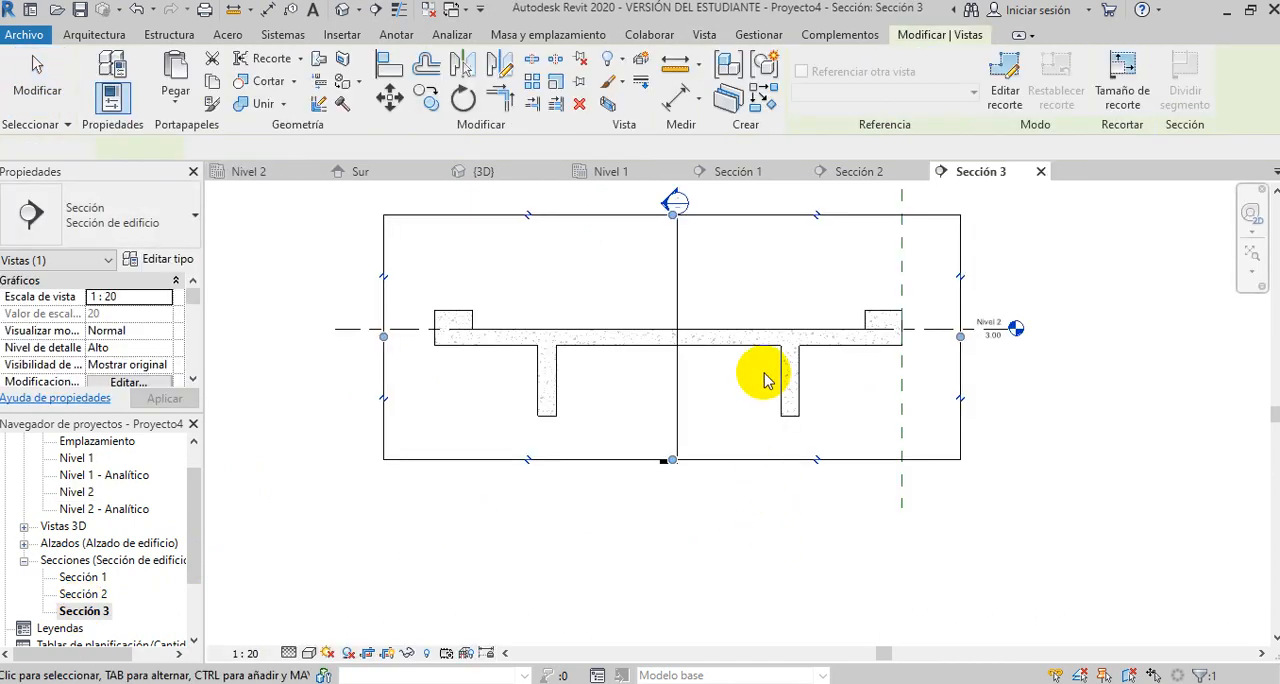
# - Start placing structural rebar in the Sección 3 view and choose the stirrup shape M_S4
pyautogui.scroll(4, 762, 377)
pyautogui.scroll(1, 770, 380)
pyautogui.moveTo(894, 414)
pyautogui.mouseDown(button='middle')
pyautogui.moveTo(829, 423)
pyautogui.moveTo(818, 393)
pyautogui.mouseUp(button='middle')
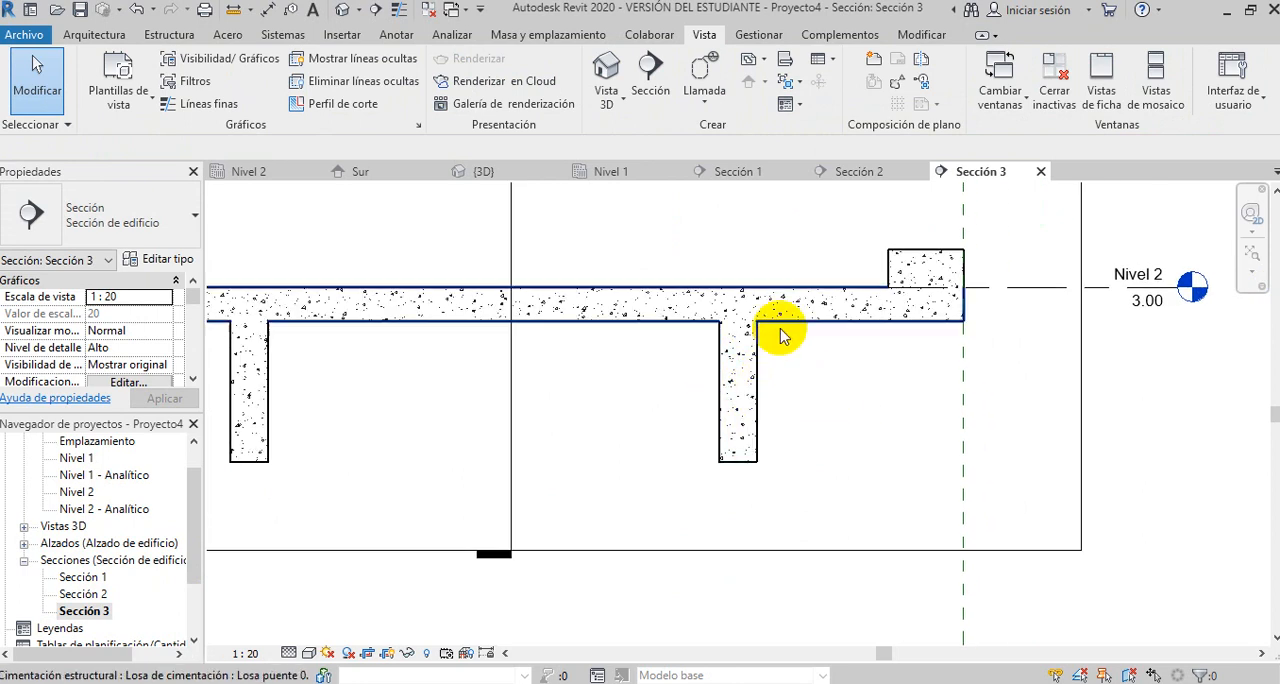
pyautogui.scroll(3, 778, 392)
pyautogui.moveTo(811, 403)
pyautogui.mouseDown(button='middle')
pyautogui.moveTo(737, 423)
pyautogui.moveTo(797, 409)
pyautogui.moveTo(812, 450)
pyautogui.mouseUp(button='middle')
pyautogui.scroll(1, 730, 427)
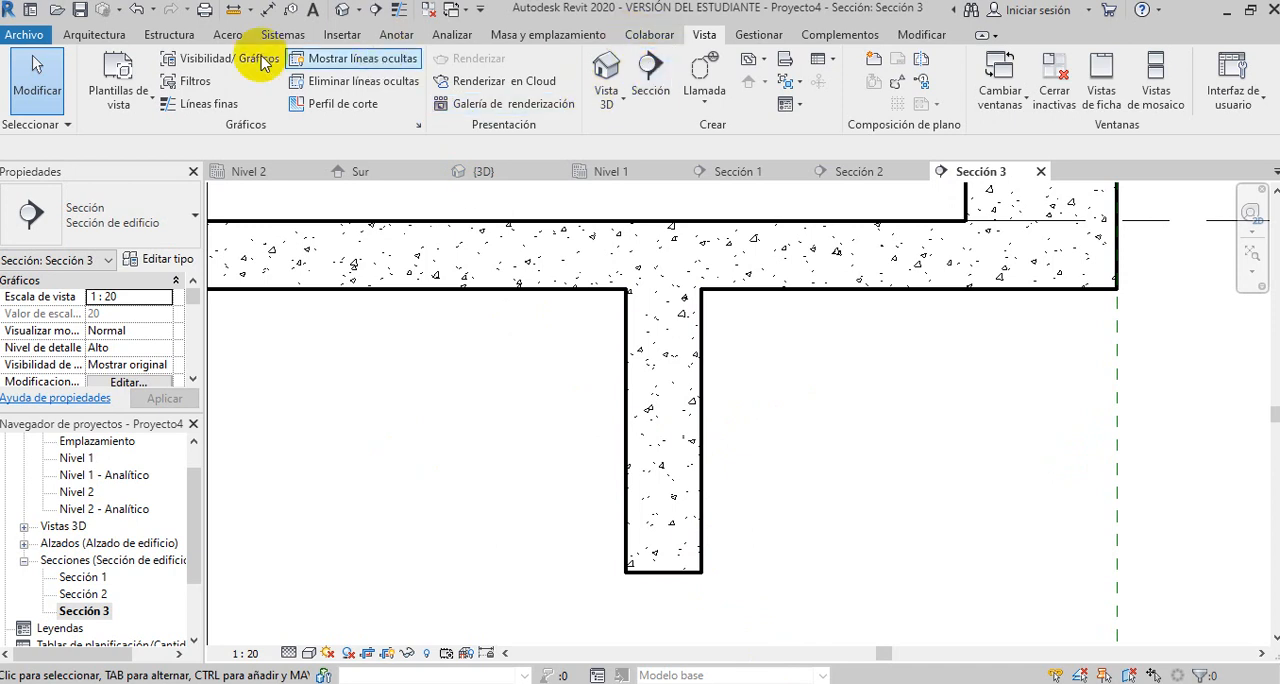
pyautogui.click(166, 35)
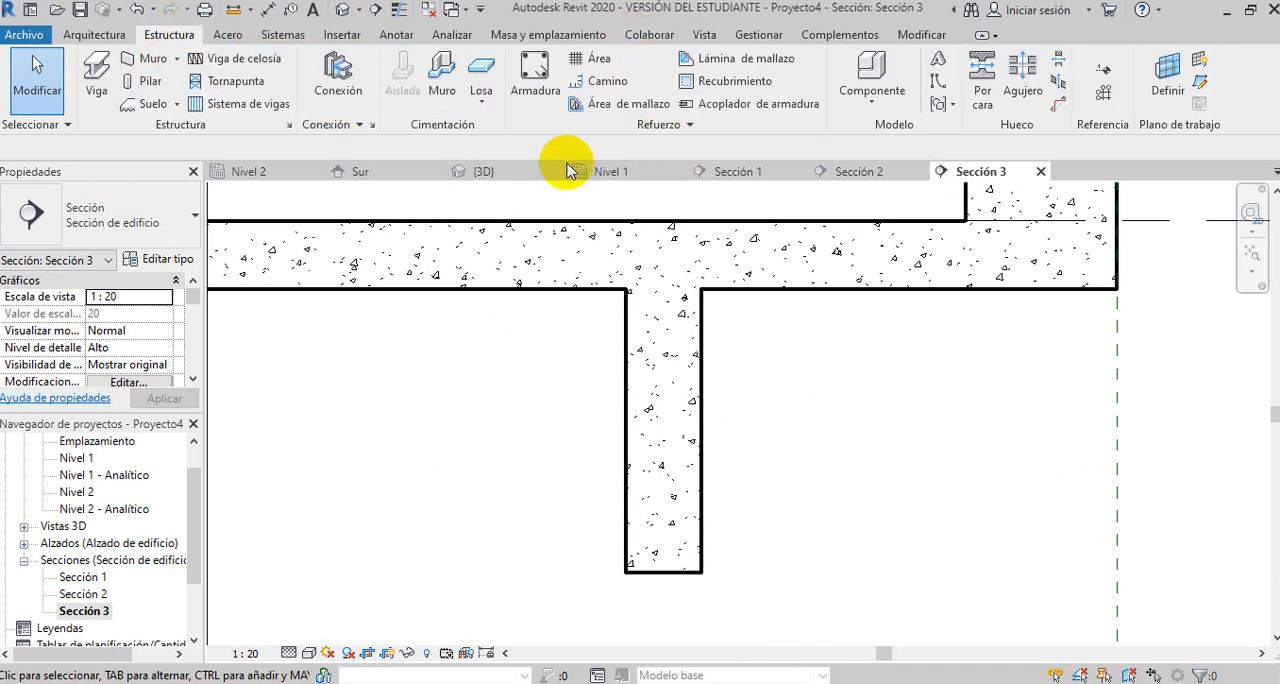
pyautogui.click(535, 72)
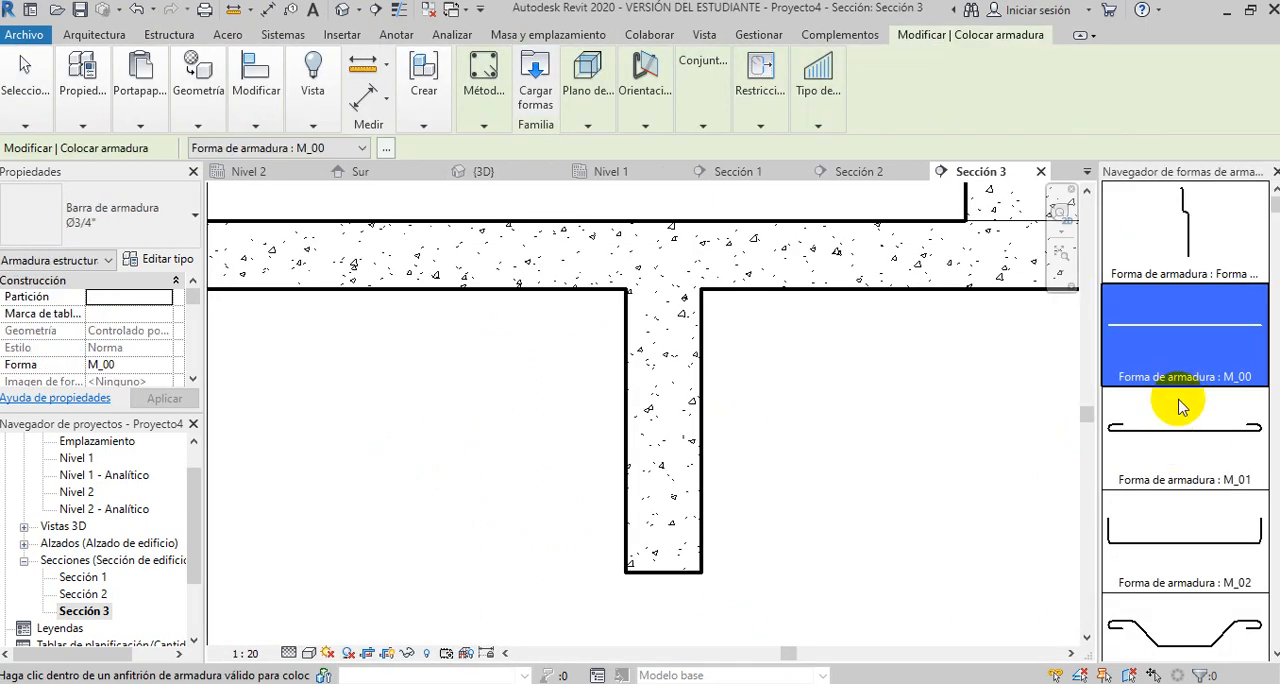
pyautogui.scroll(-1, 1190, 334)
pyautogui.scroll(-7, 1190, 340)
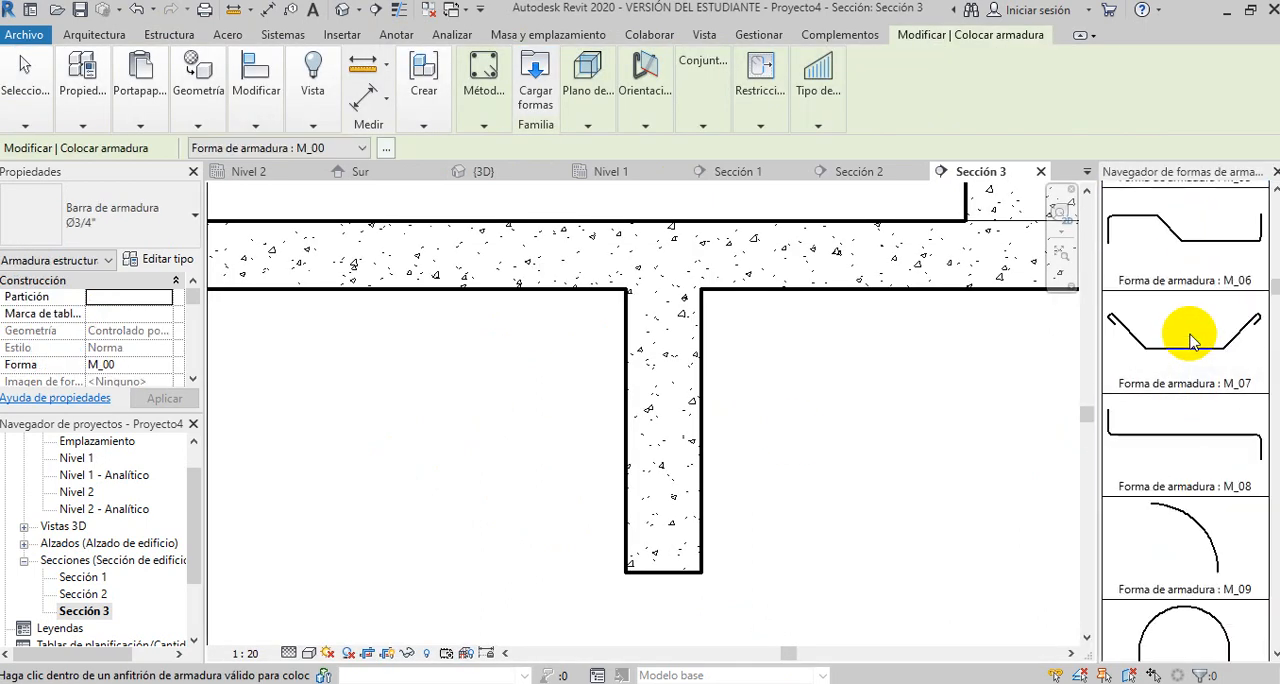
pyautogui.scroll(-10, 1190, 340)
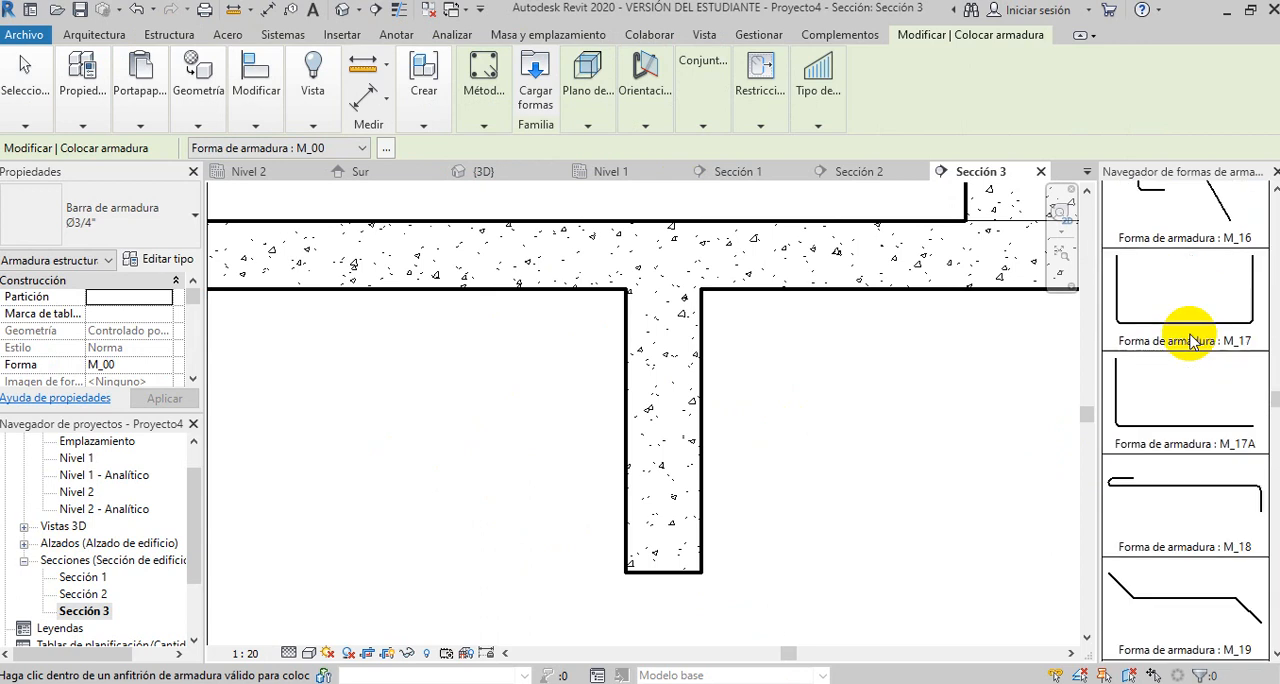
pyautogui.scroll(-8, 1190, 340)
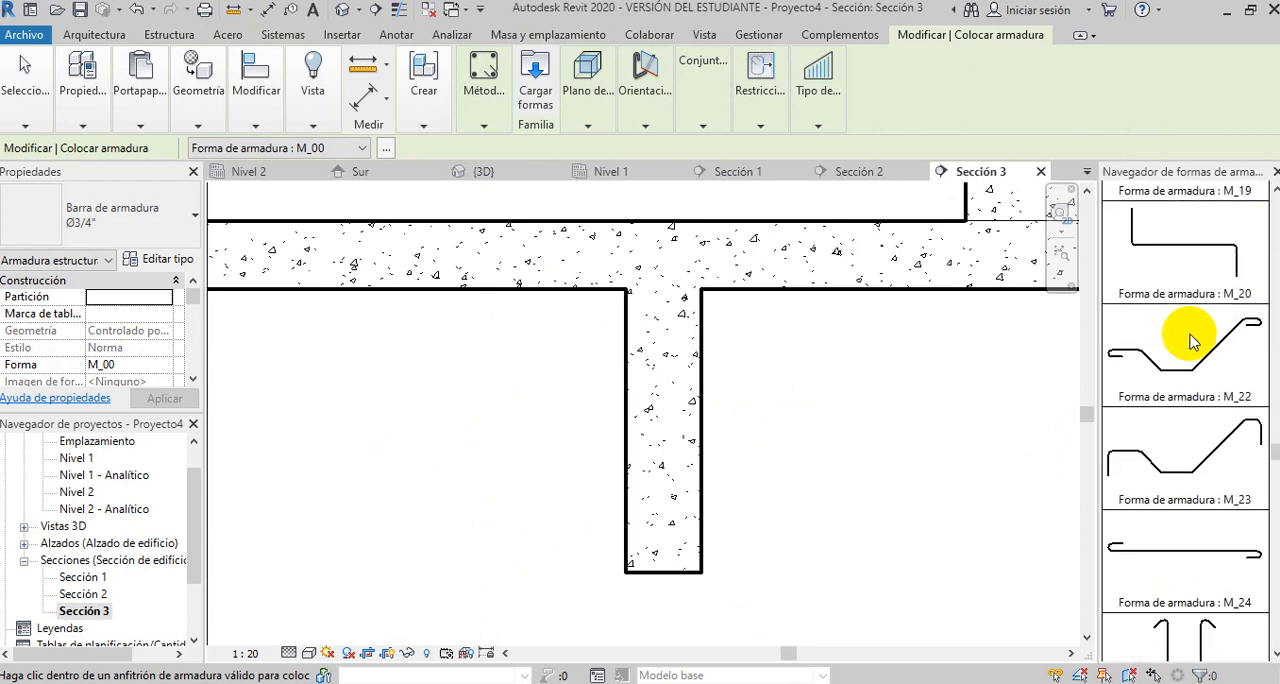
pyautogui.scroll(-5, 1190, 340)
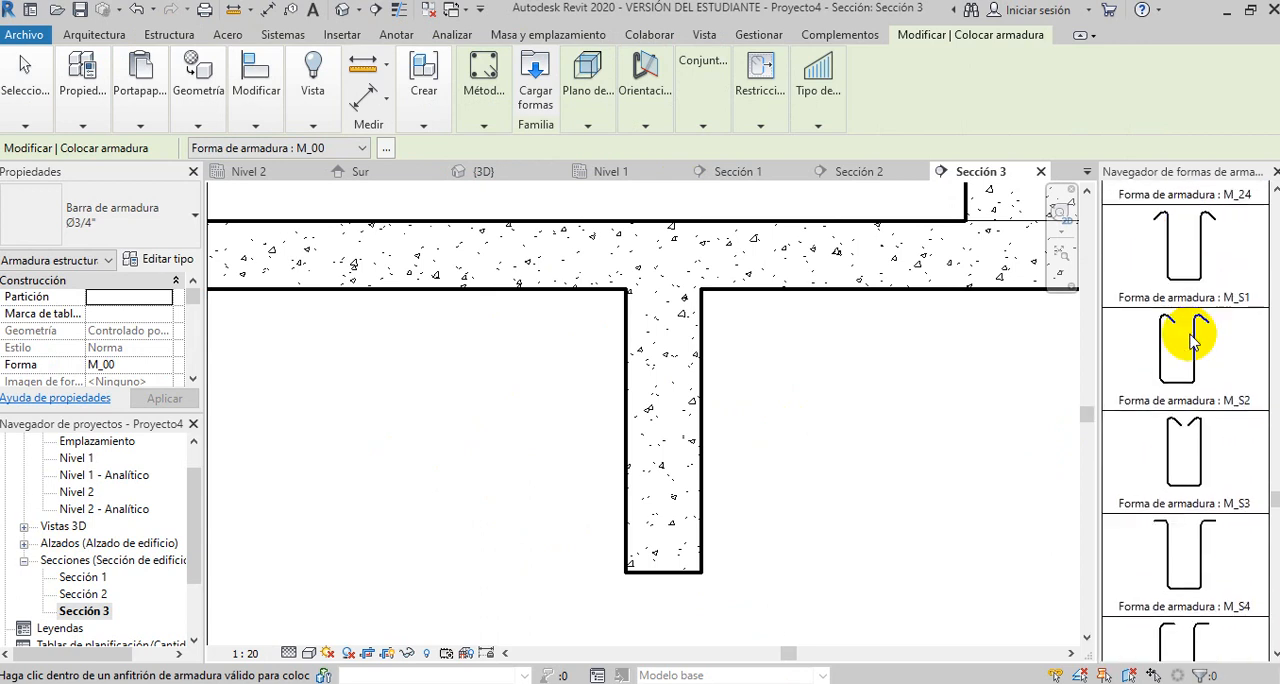
pyautogui.click(1200, 556)
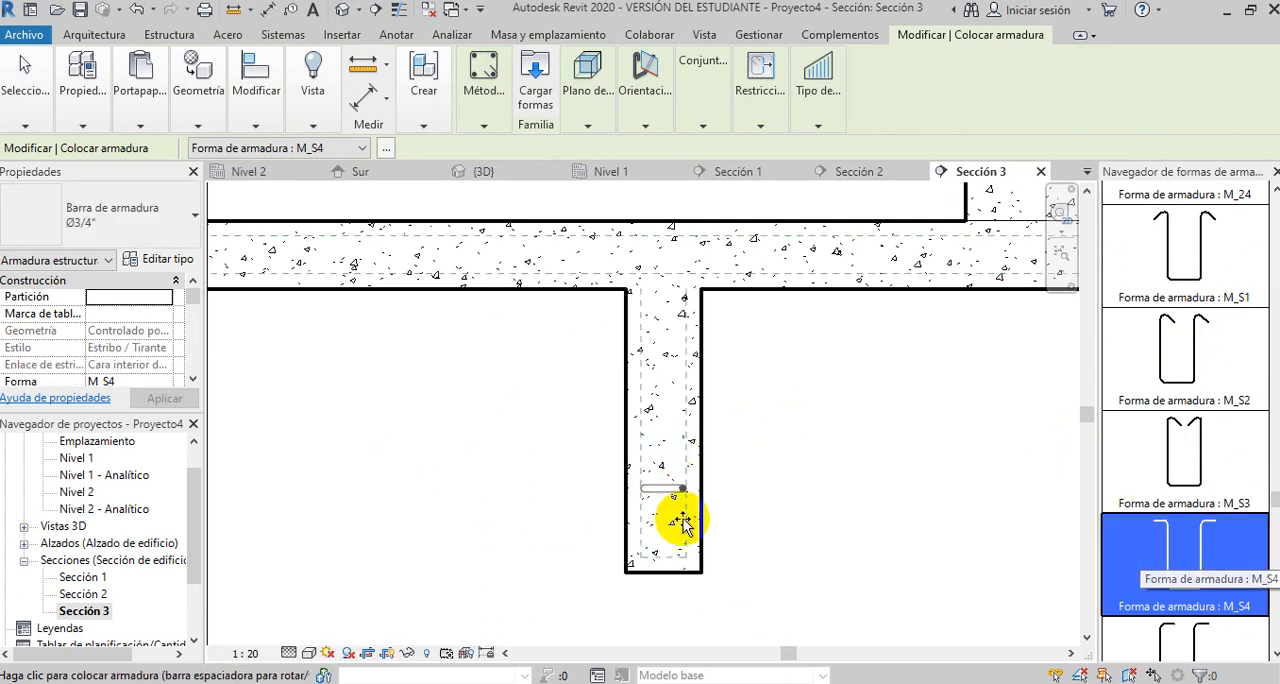
# - Orient the stirrup parallel to the work plane and set its layout to Número fijo with a quantity of 20
pyautogui.click(590, 112)
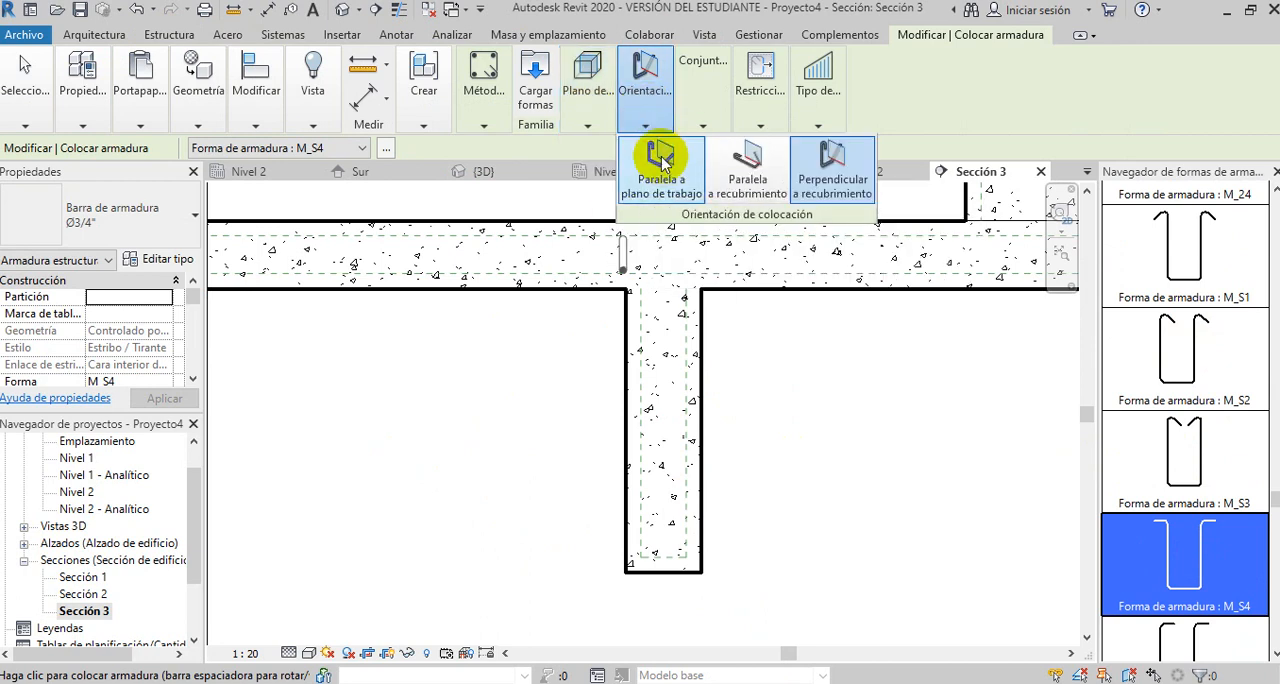
pyautogui.click(664, 168)
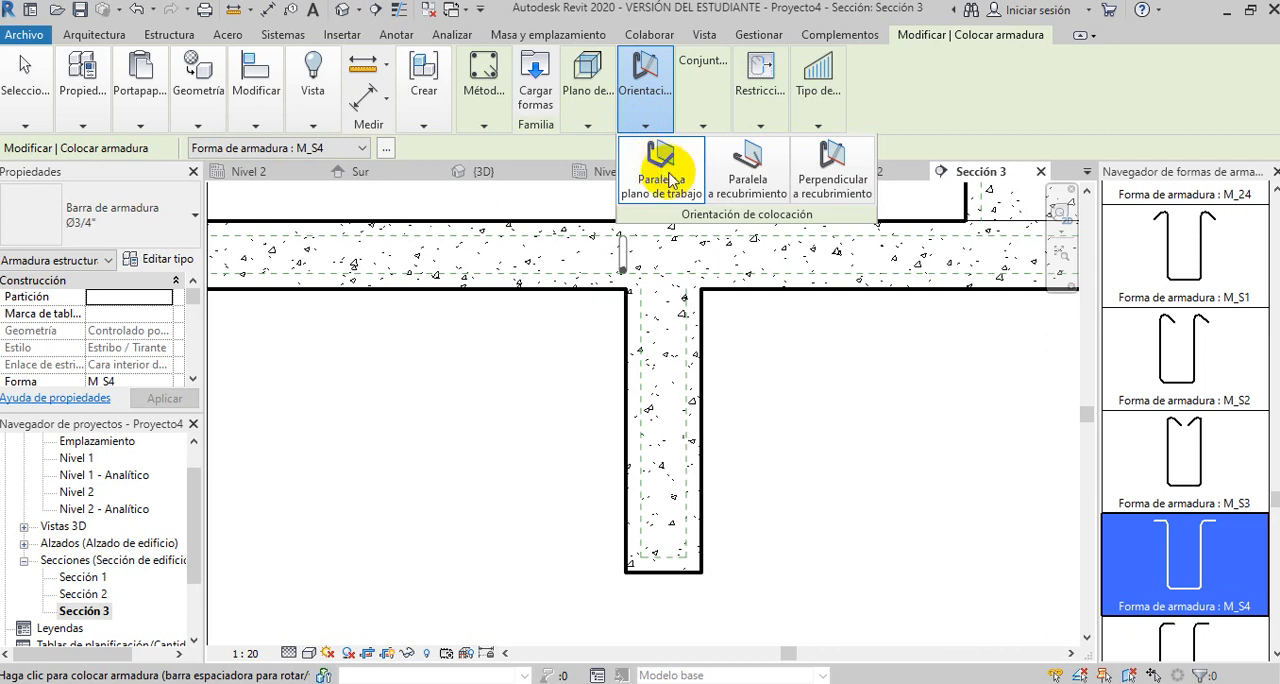
pyautogui.moveTo(707, 126)
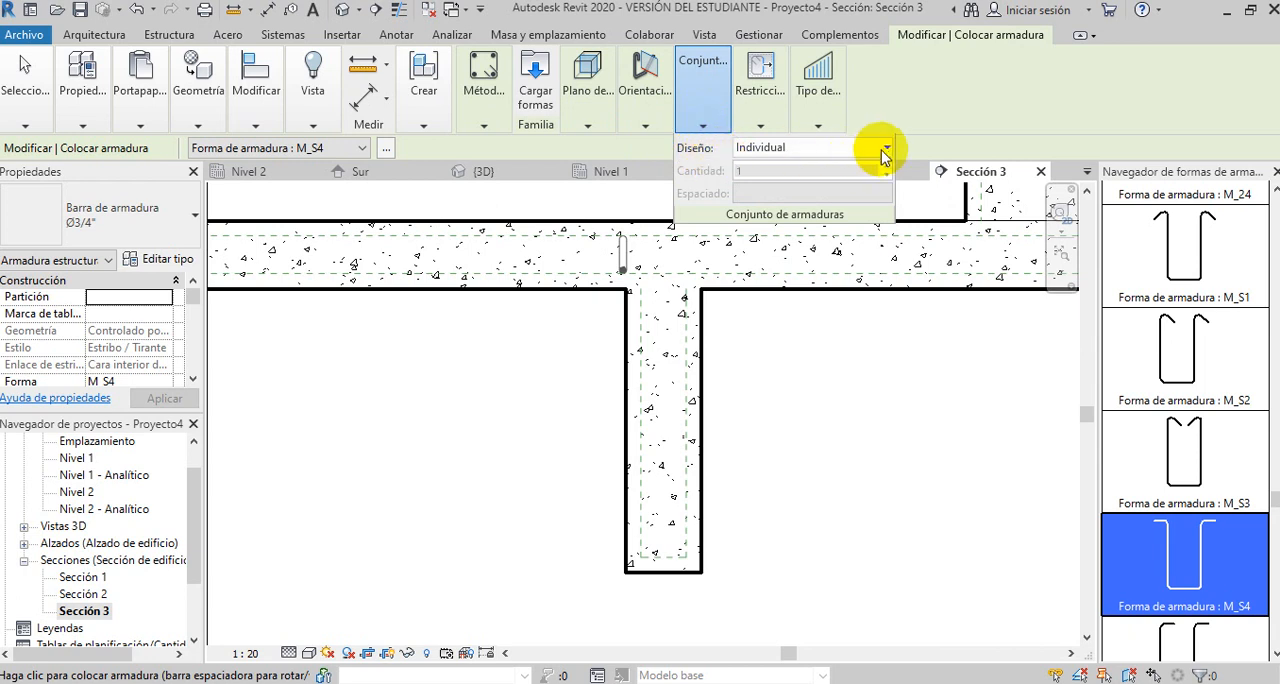
pyautogui.click(886, 148)
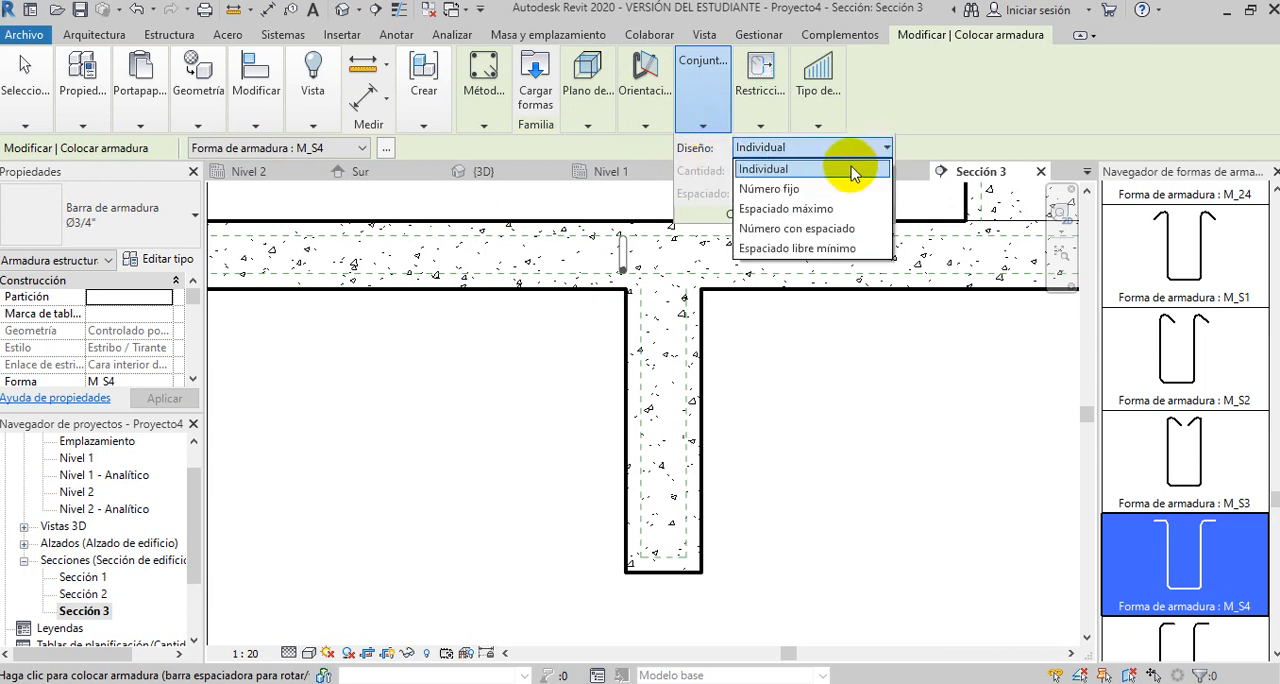
pyautogui.click(786, 189)
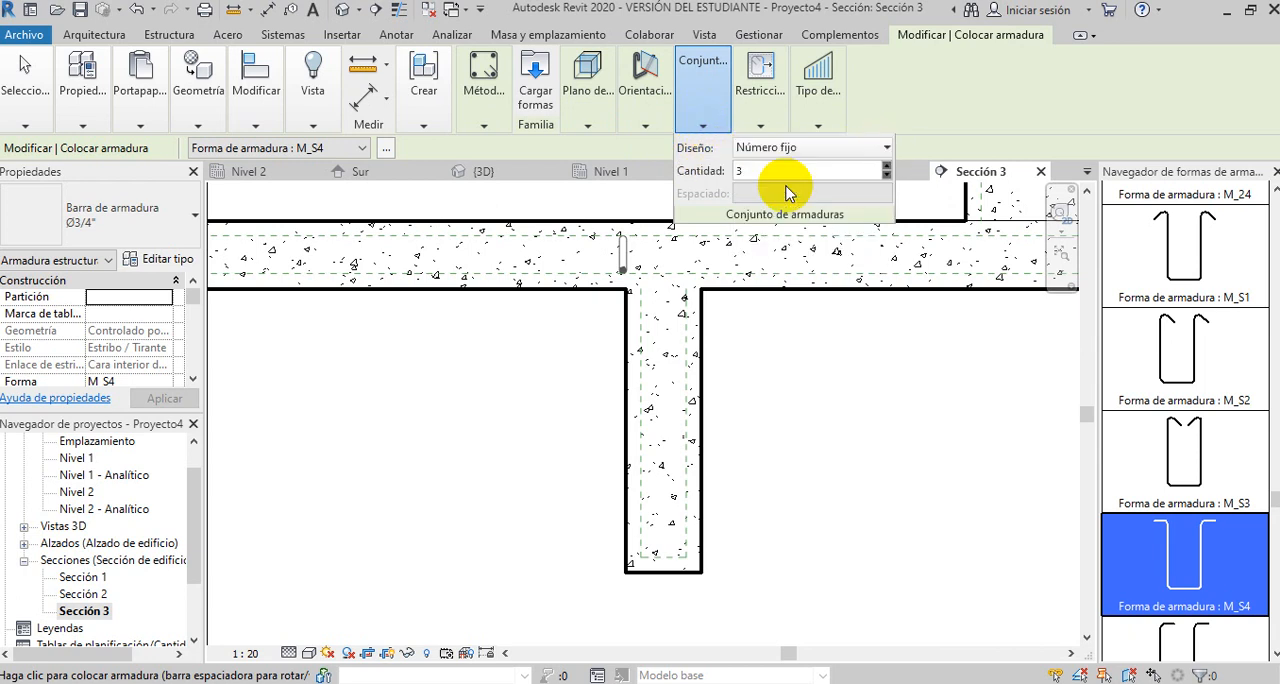
pyautogui.click(737, 173)
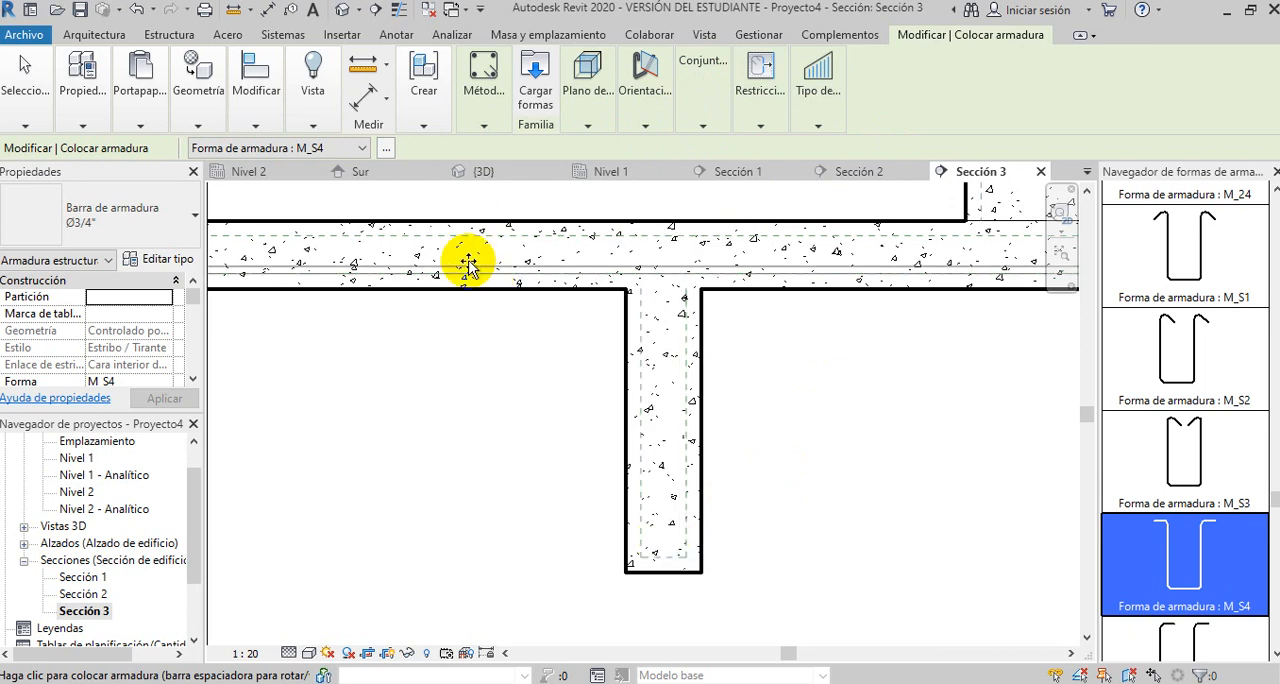
# - Change the bar type to Ø1/2" and place the M_S4 stirrup set in the right-hand beam of the section
pyautogui.click(172, 212)
pyautogui.click(30, 467)
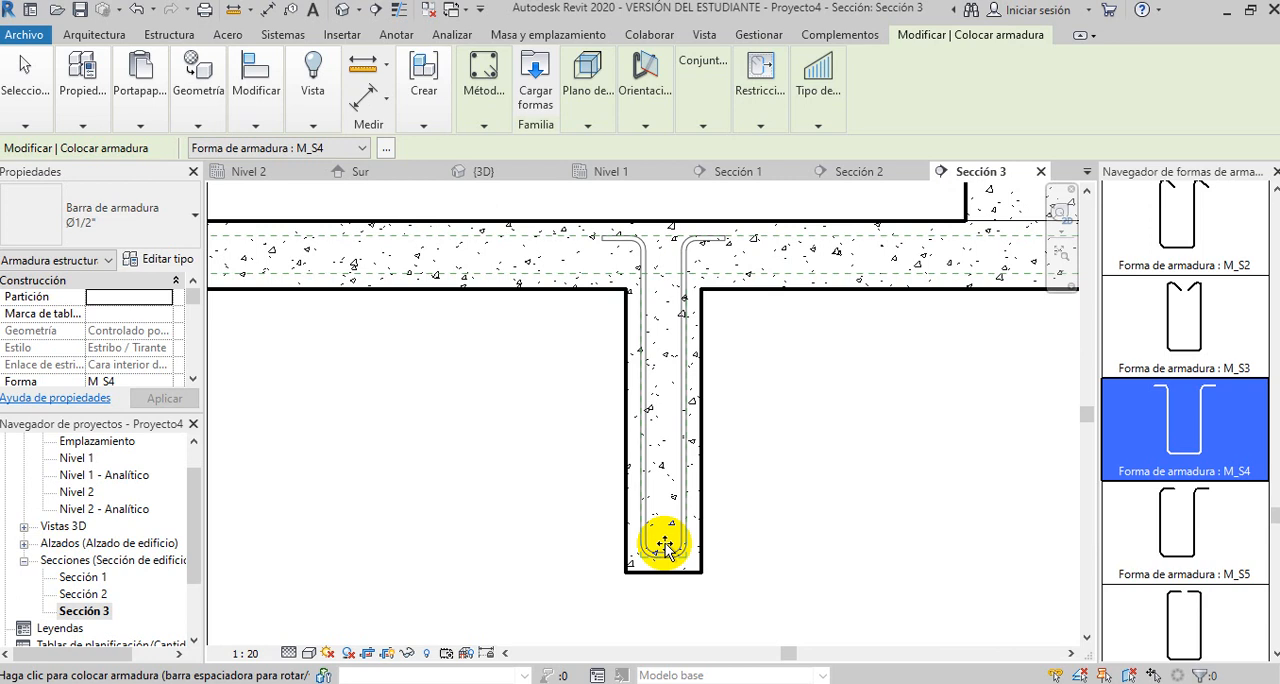
pyautogui.click(664, 545)
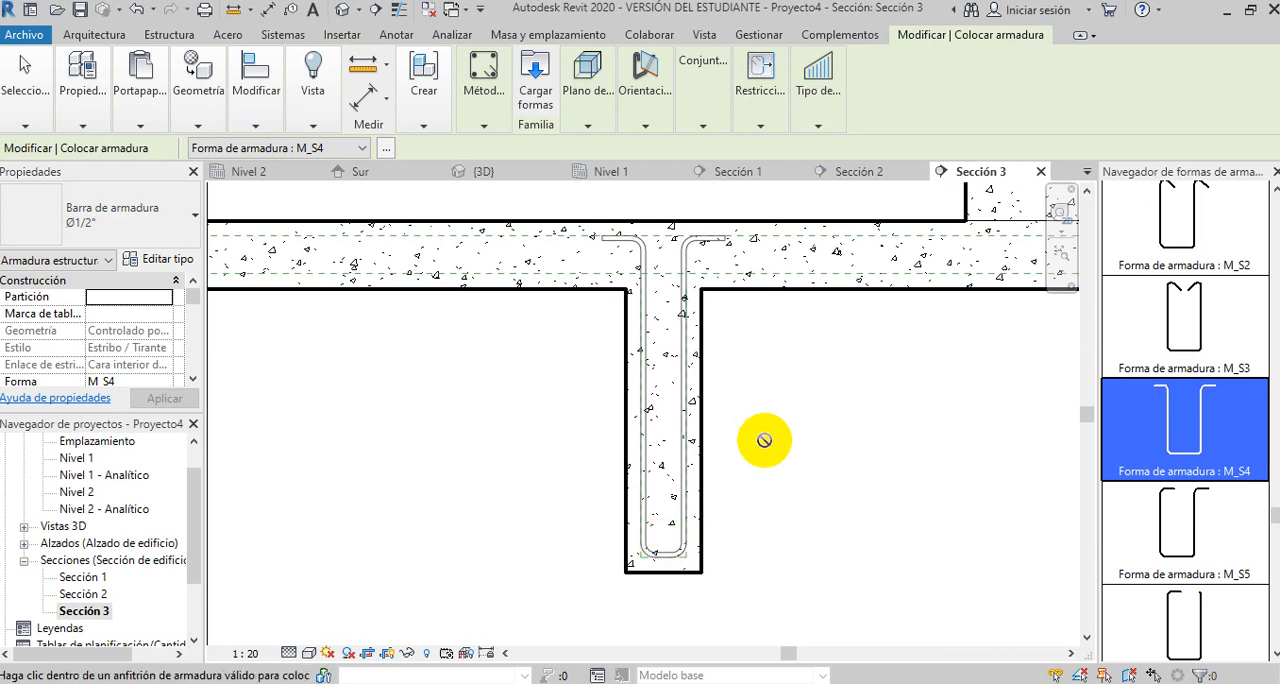
pyautogui.scroll(-5, 795, 421)
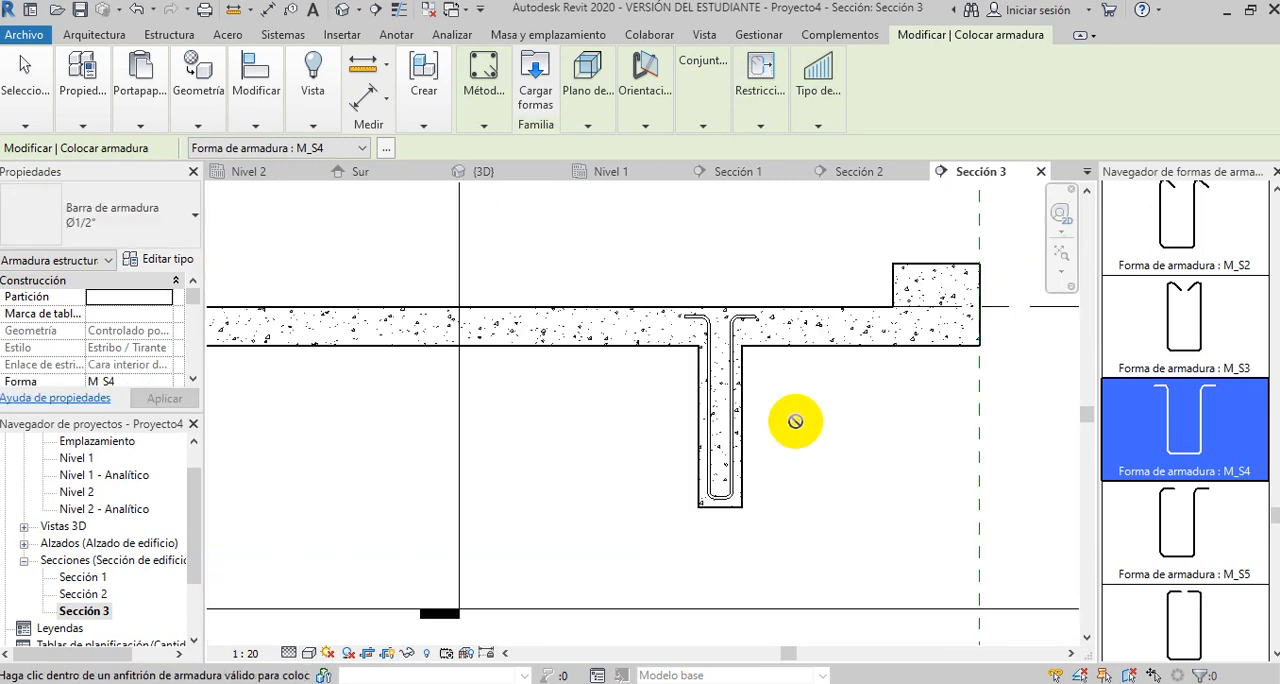
# - Place the same set of 20 Ø1/2" M_S4 stirrups in the left-hand beam of the section
pyautogui.scroll(5, 400, 455)
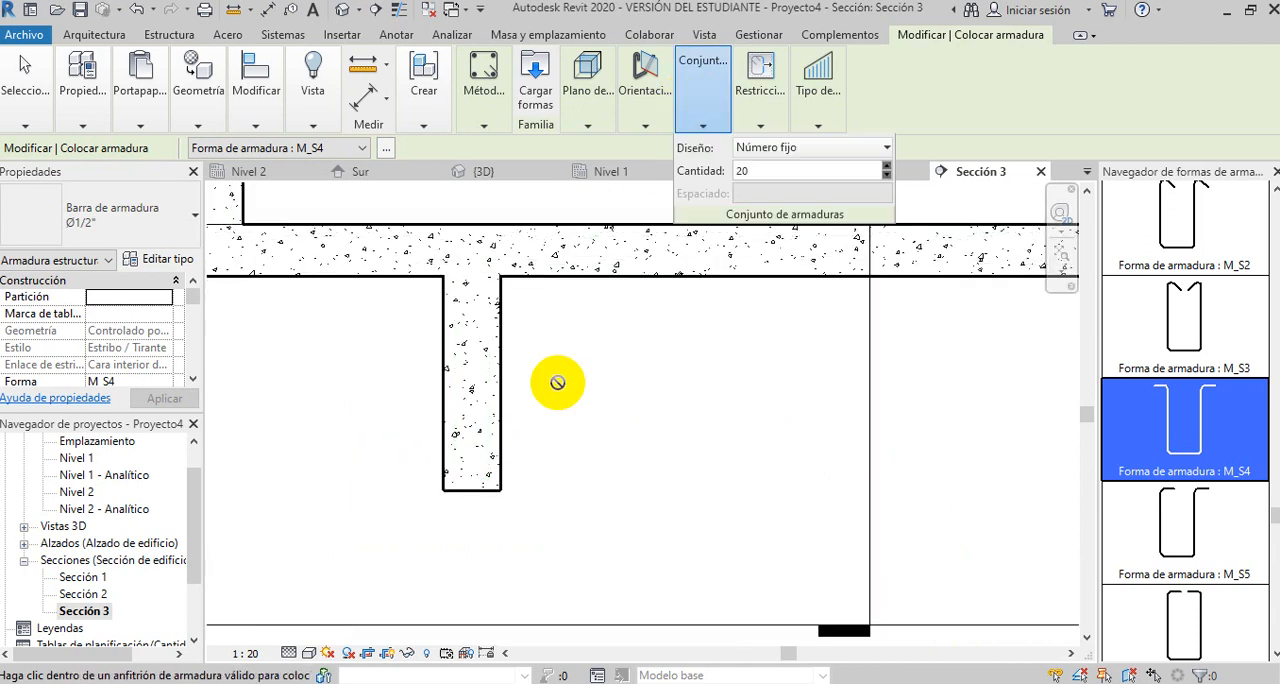
pyautogui.scroll(2, 473, 475)
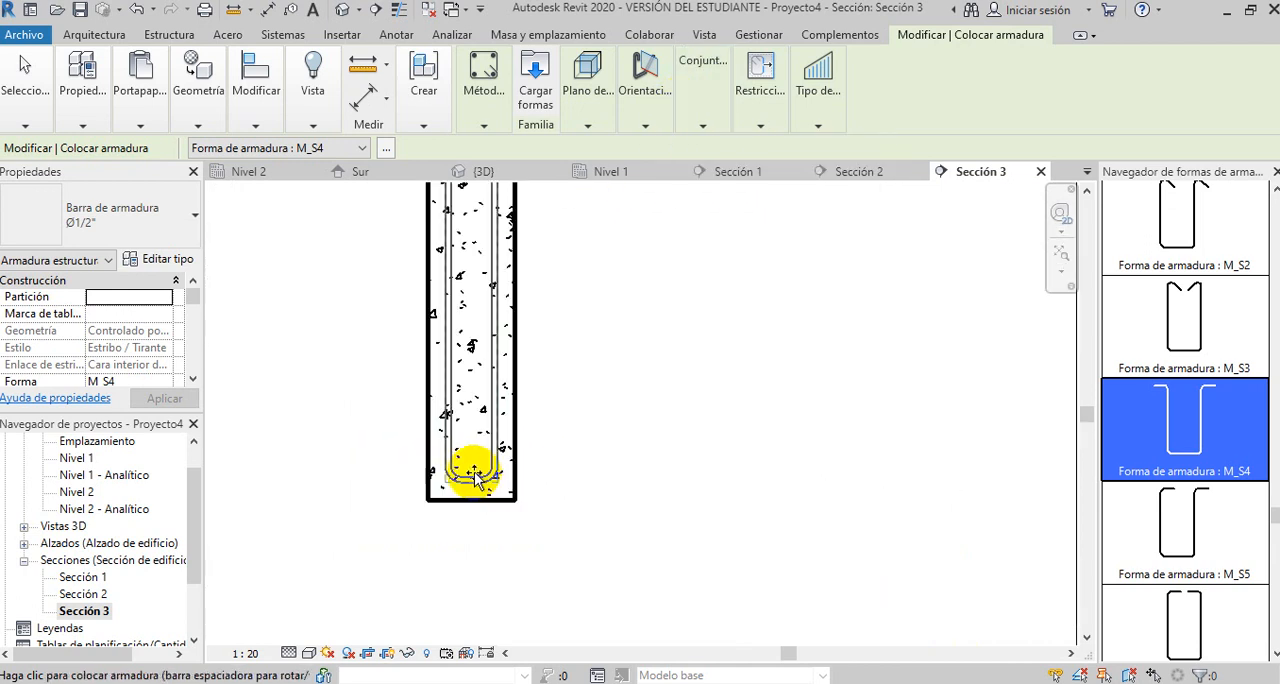
pyautogui.click(476, 478)
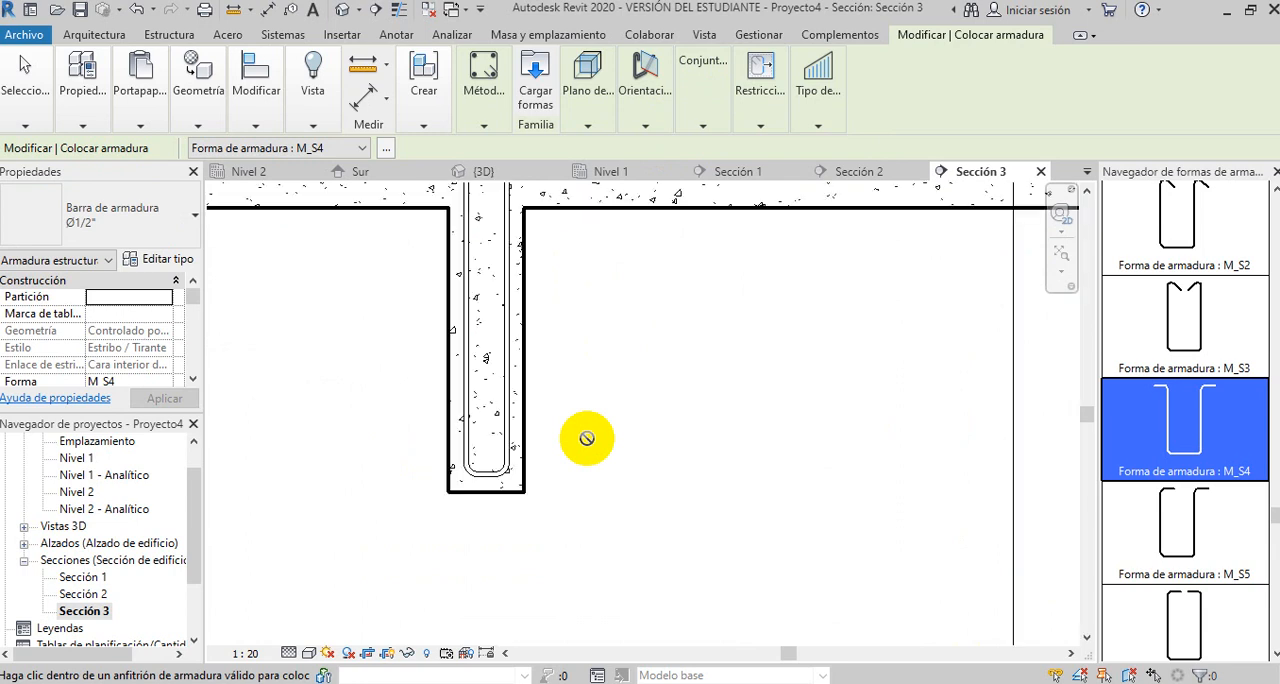
pyautogui.scroll(-2, 587, 438)
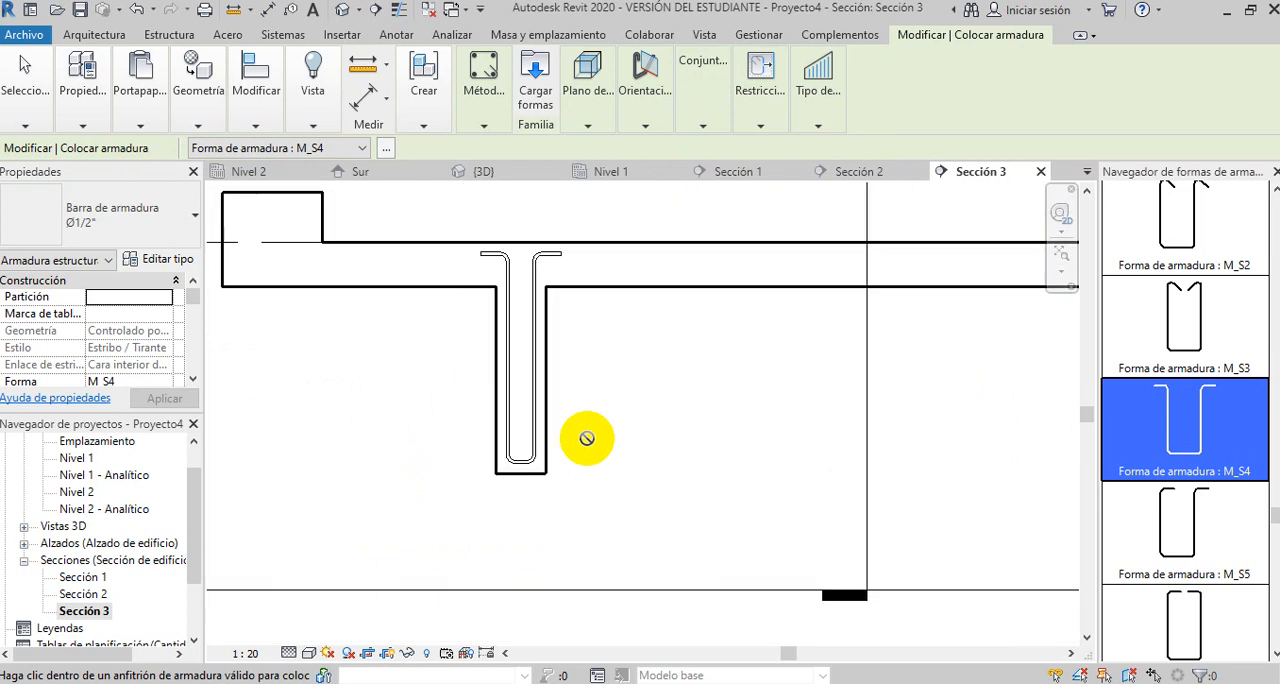
pyautogui.scroll(-1, 587, 438)
pyautogui.scroll(-1, 587, 438)
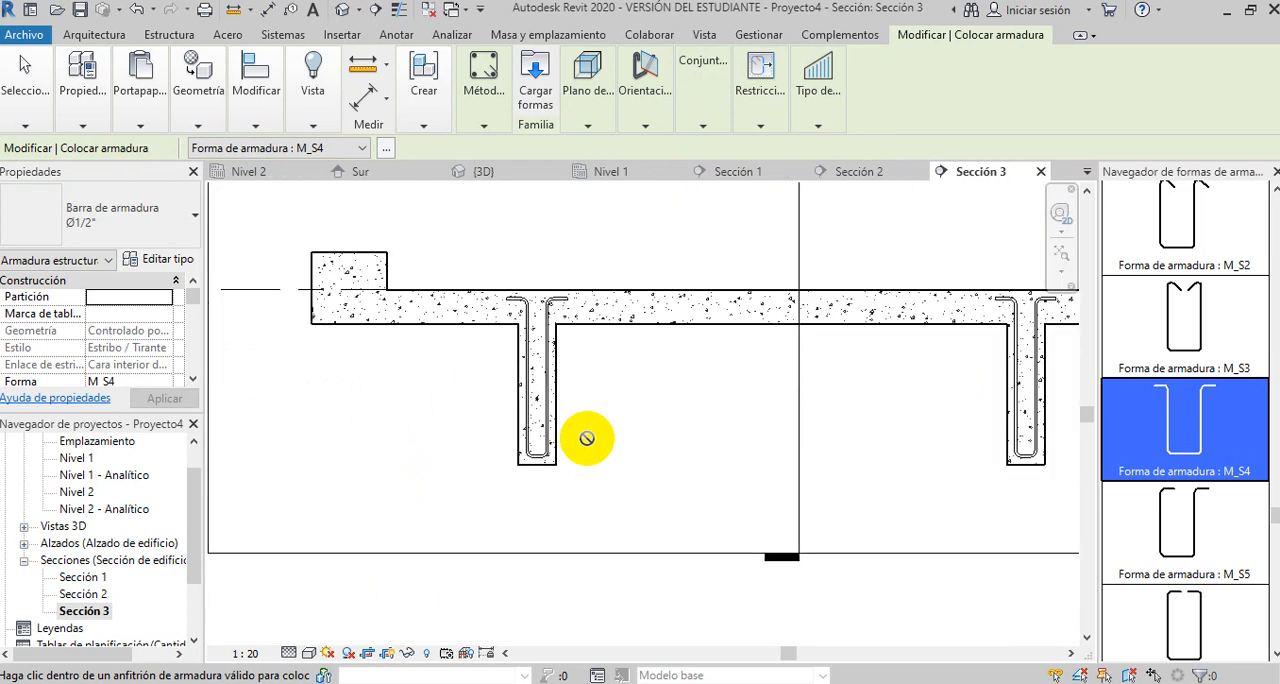
pyautogui.scroll(-1, 587, 438)
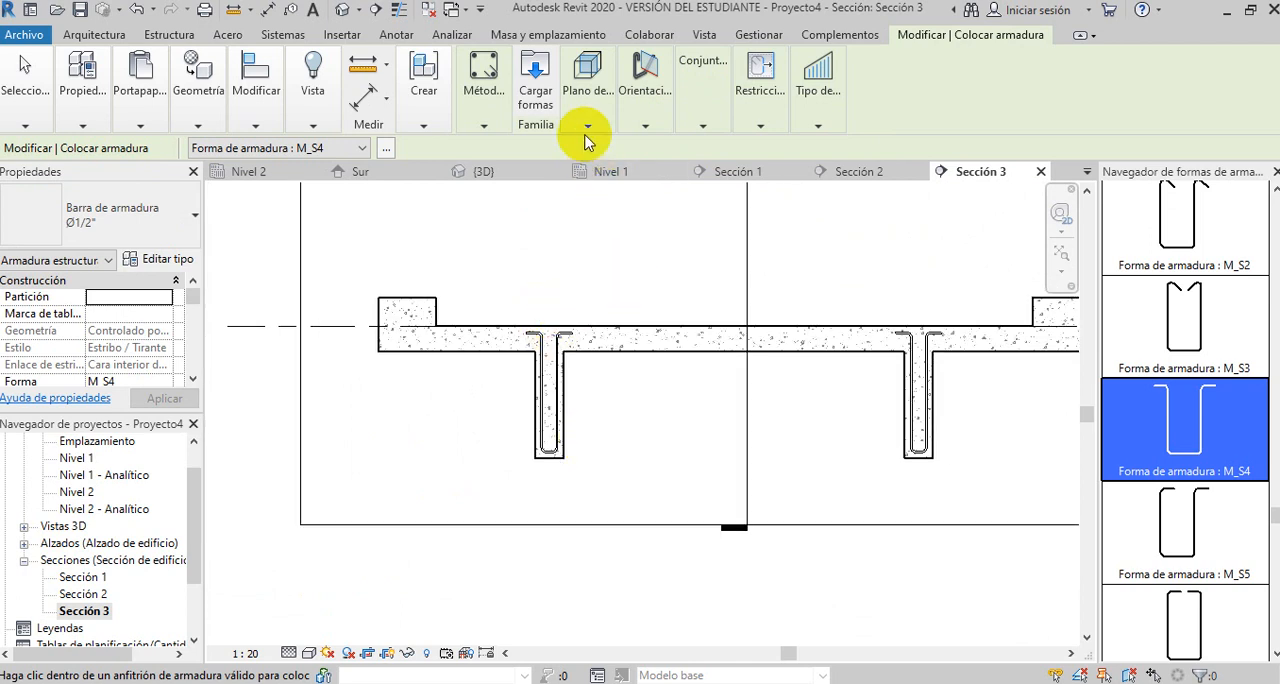
# - Switch the placement orientation to perpendicular to cover and choose the hooked straight bar shape M_01
pyautogui.click(644, 120)
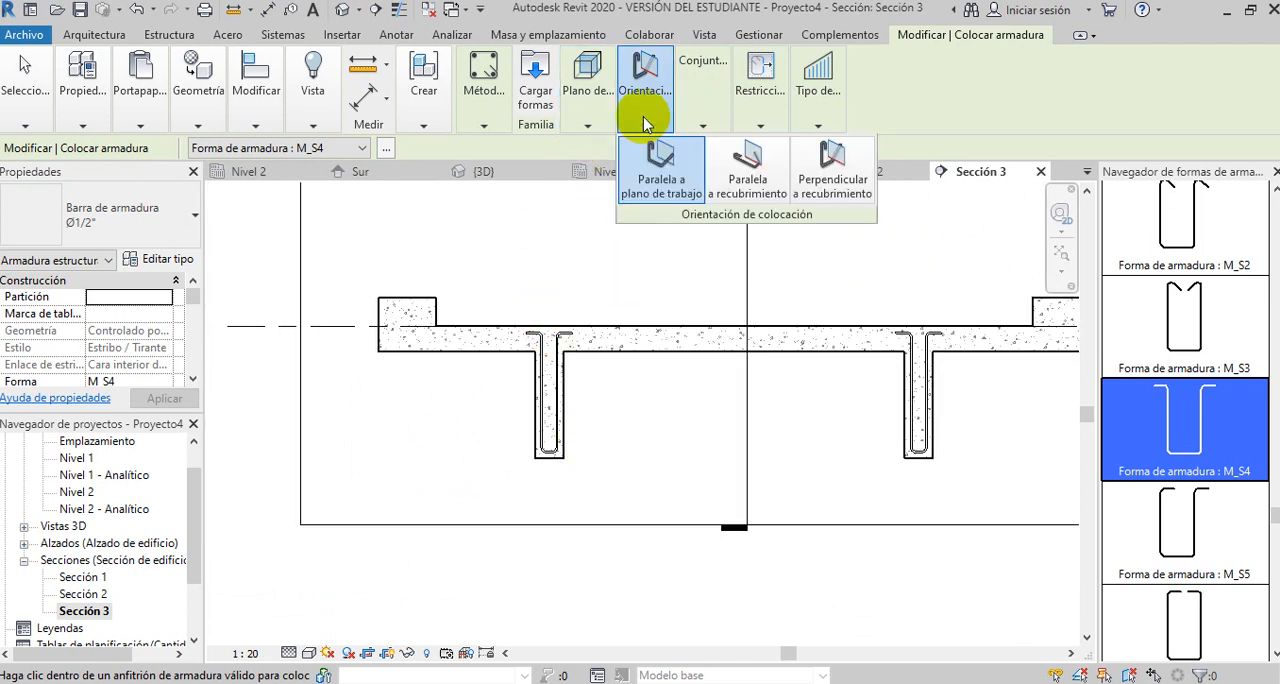
pyautogui.click(836, 178)
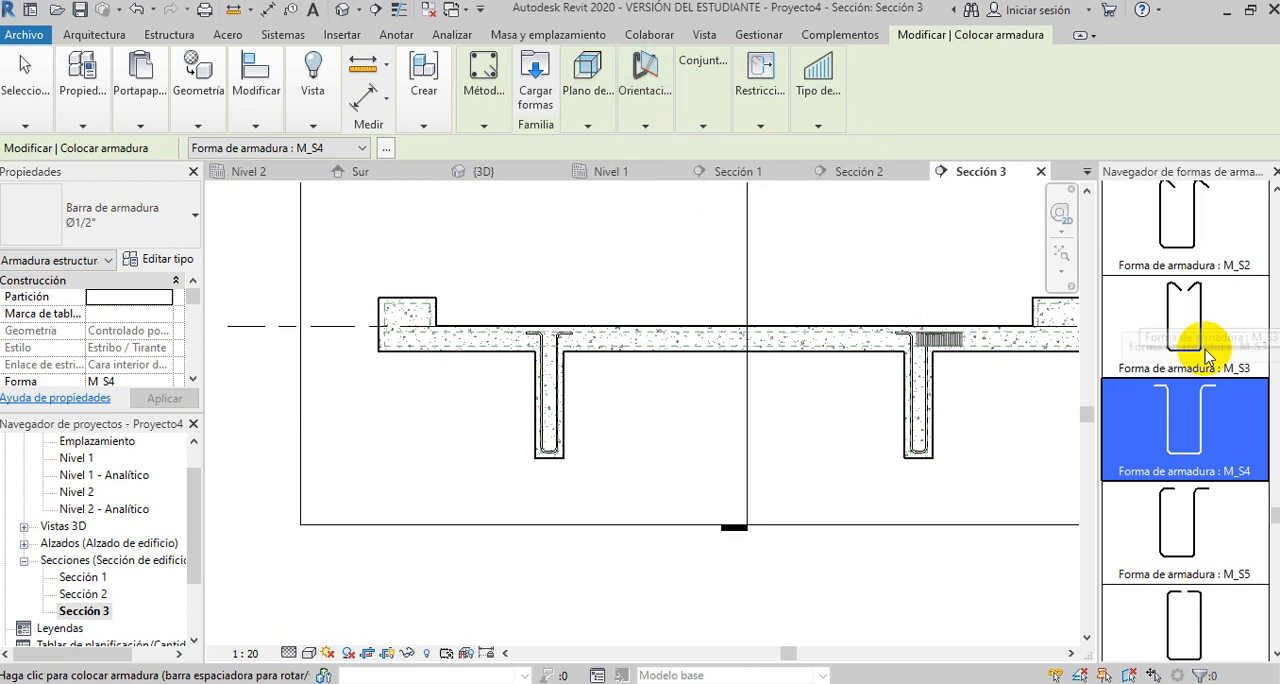
pyautogui.scroll(4, 1190, 345)
pyautogui.scroll(8, 1207, 357)
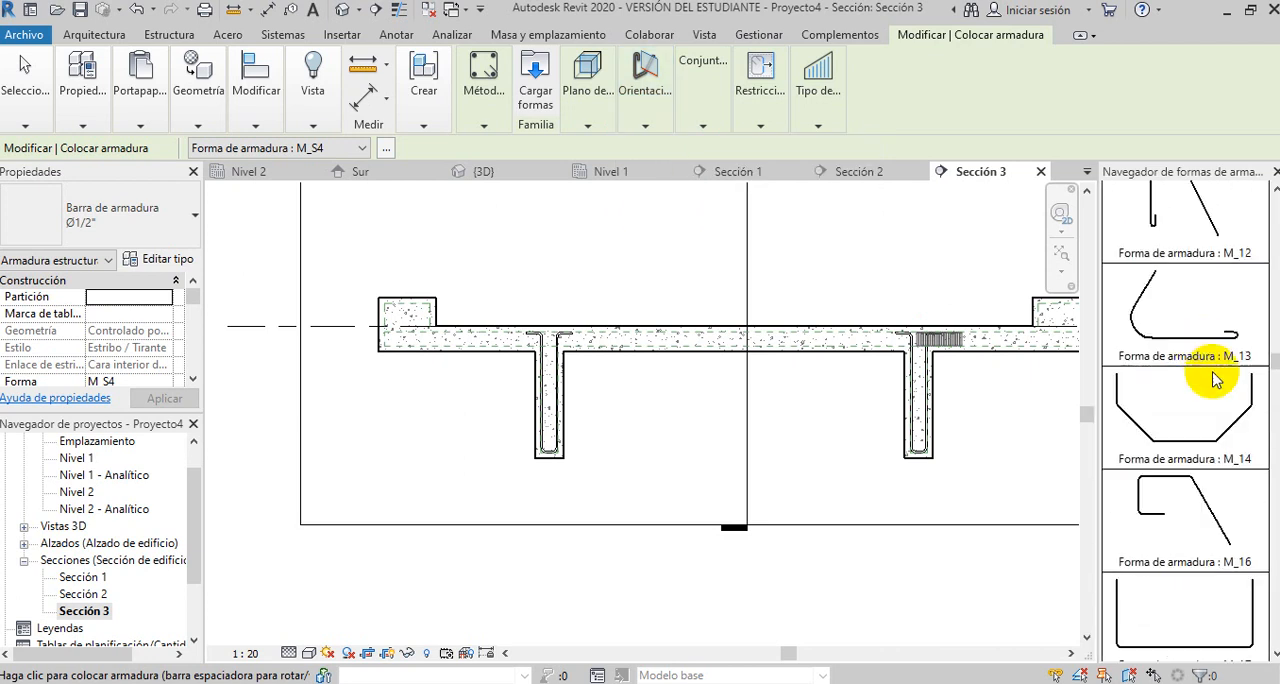
pyautogui.moveTo(1276, 363); pyautogui.dragTo(1276, 213)
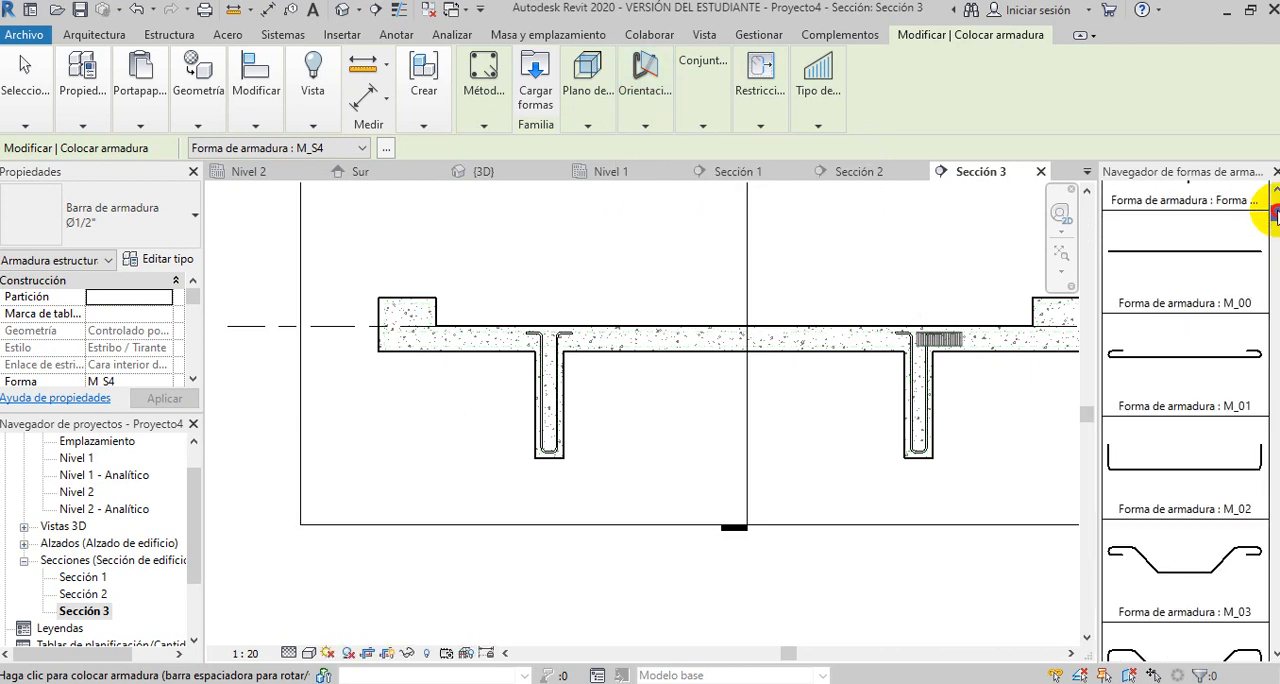
pyautogui.click(1182, 362)
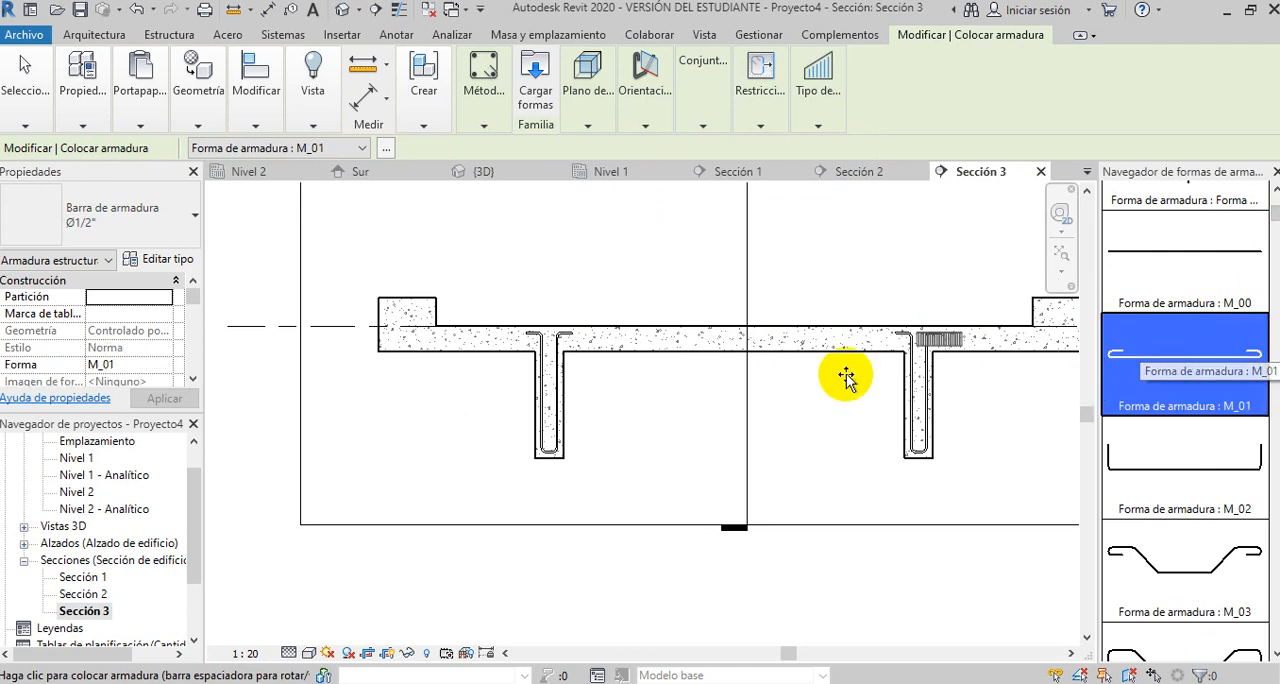
# - Set the fixed quantity to 3 and place the M_01 longitudinal bars inside the bottom of the left-hand beam's stirrup
pyautogui.click(645, 125)
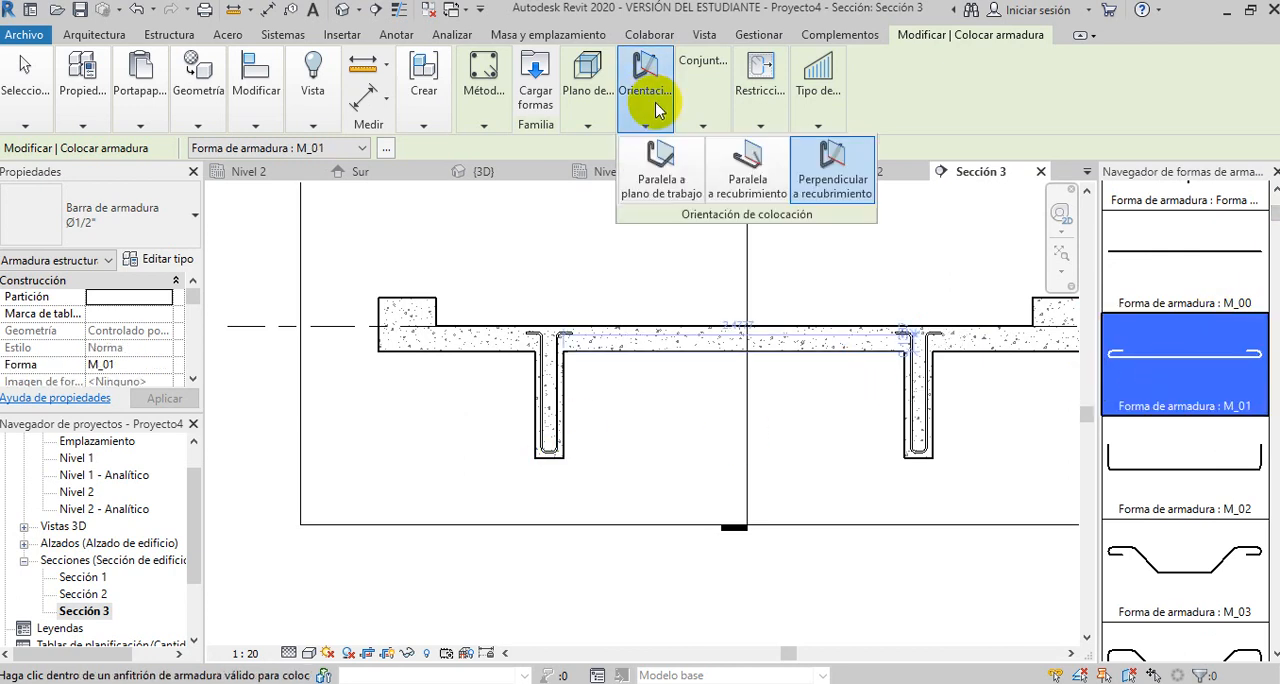
pyautogui.click(705, 123)
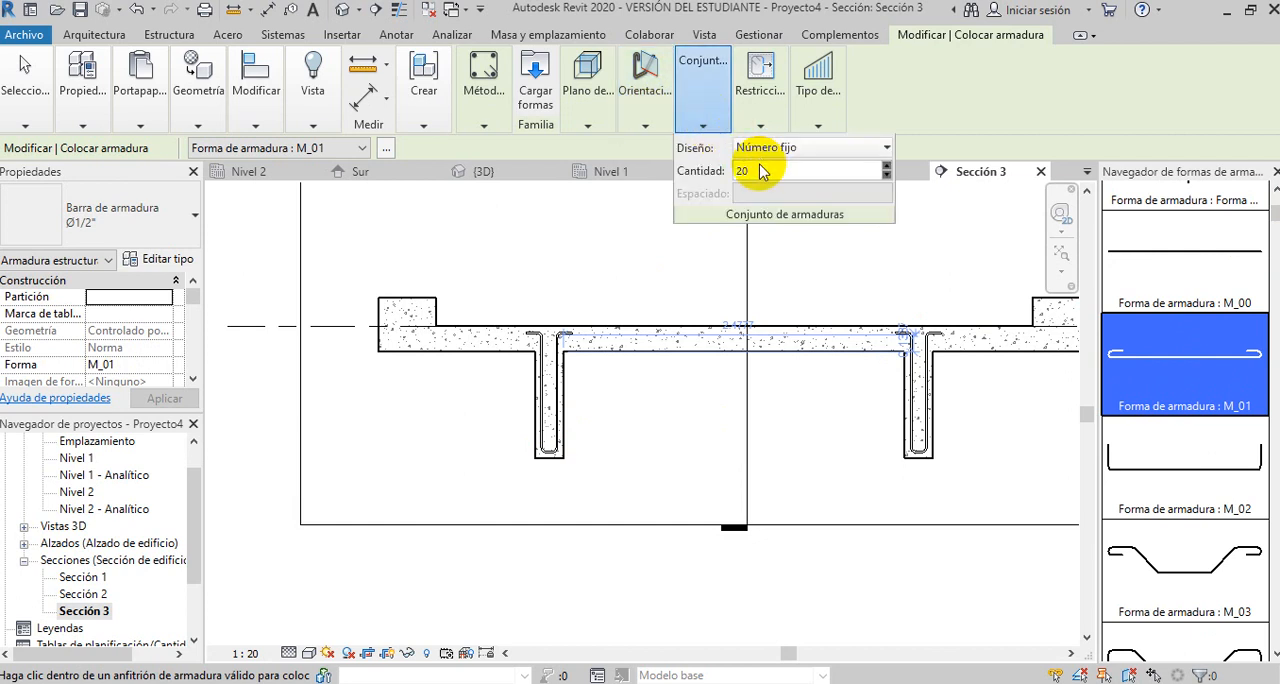
pyautogui.moveTo(757, 170); pyautogui.dragTo(731, 175)
pyautogui.write('3')
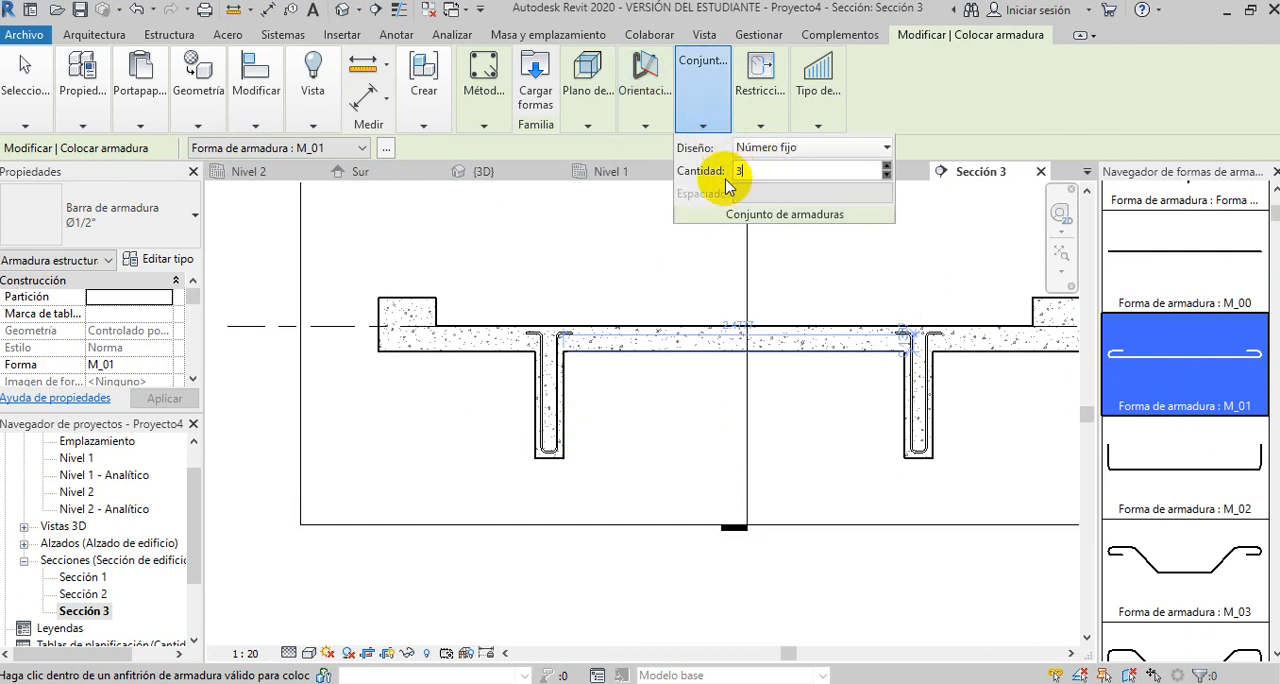
pyautogui.scroll(2, 543, 466)
pyautogui.scroll(5, 545, 440)
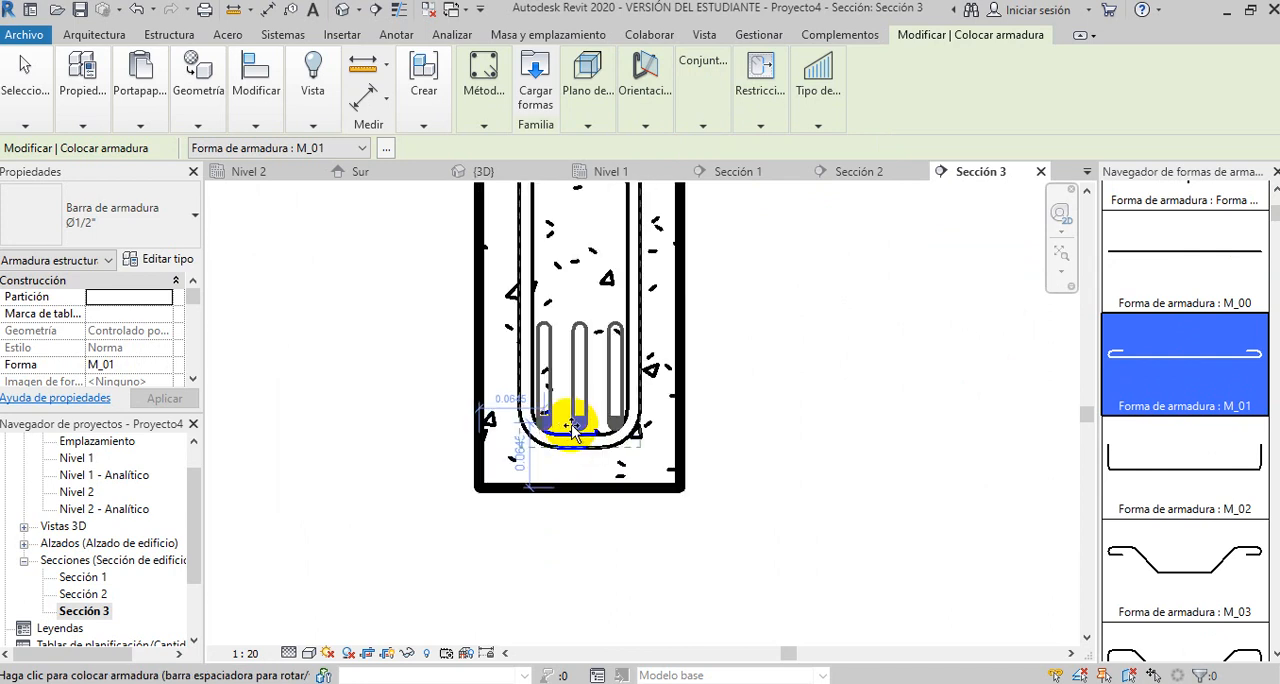
pyautogui.click(572, 427)
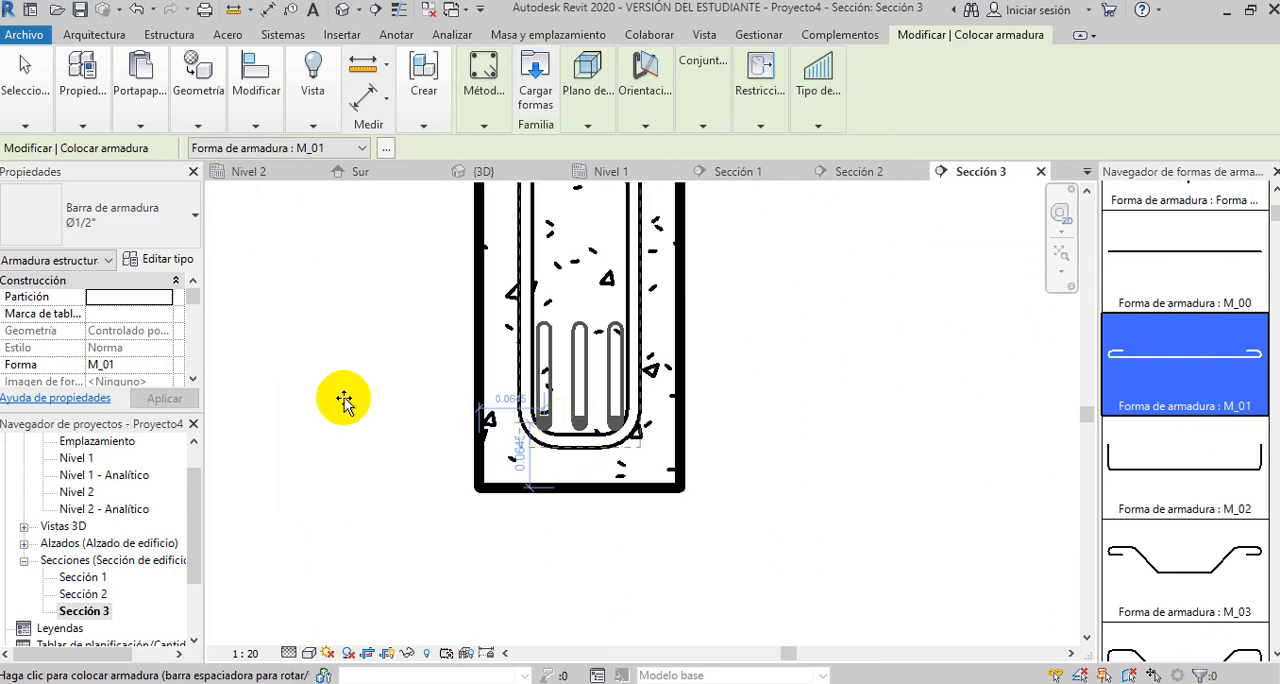
pyautogui.scroll(-5, 335, 400)
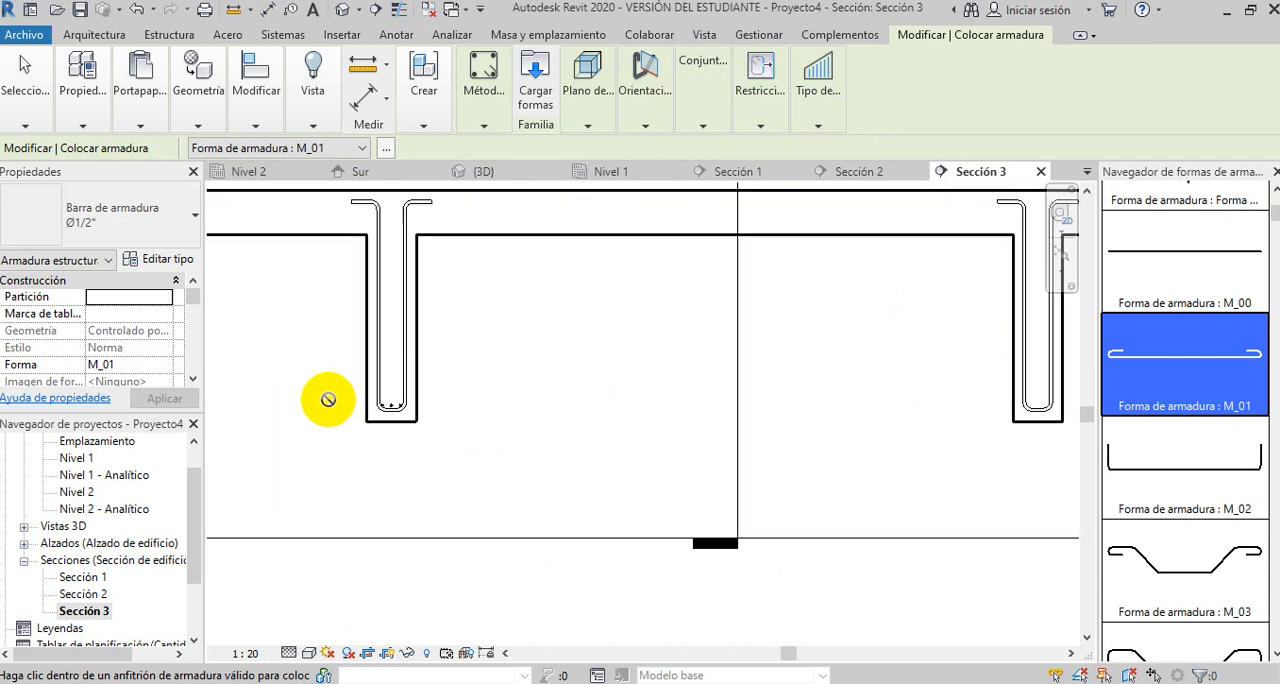
# - Place the set of three Ø1/2" M_01 longitudinal bars inside the bottom of the right-hand beam's stirrup
pyautogui.scroll(3, 870, 400)
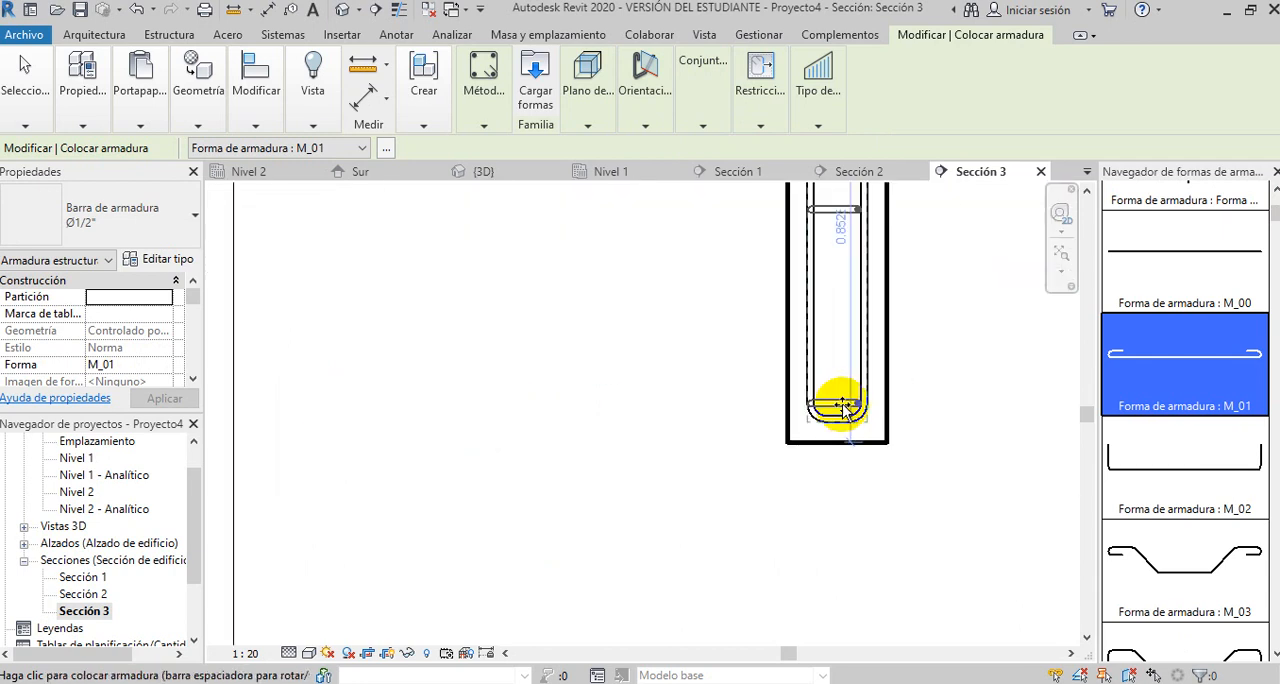
pyautogui.scroll(2, 843, 405)
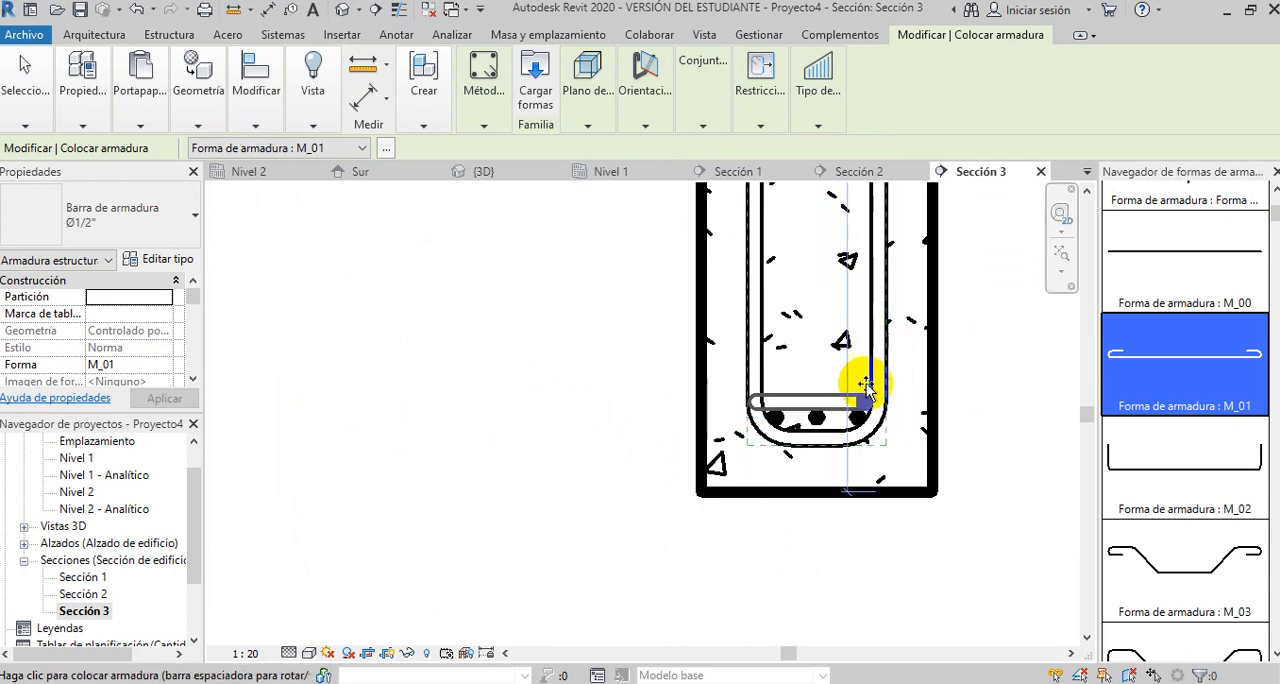
pyautogui.scroll(-5, 790, 405)
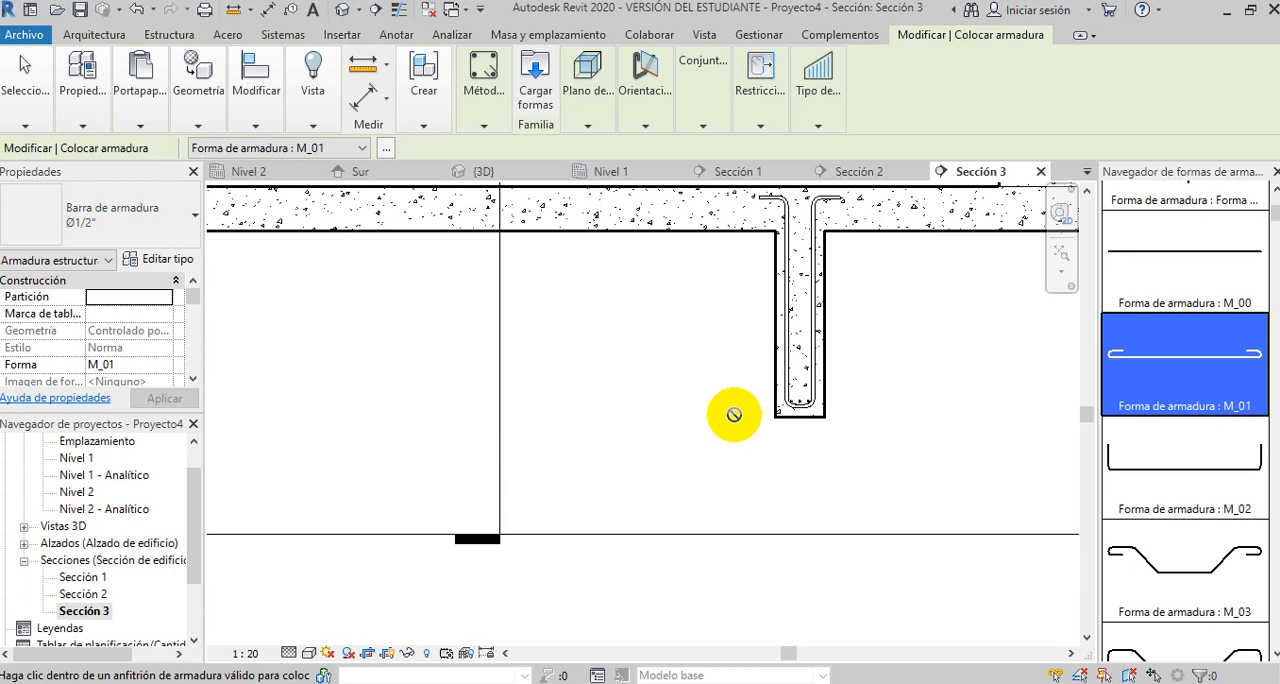
pyautogui.scroll(-3, 734, 414)
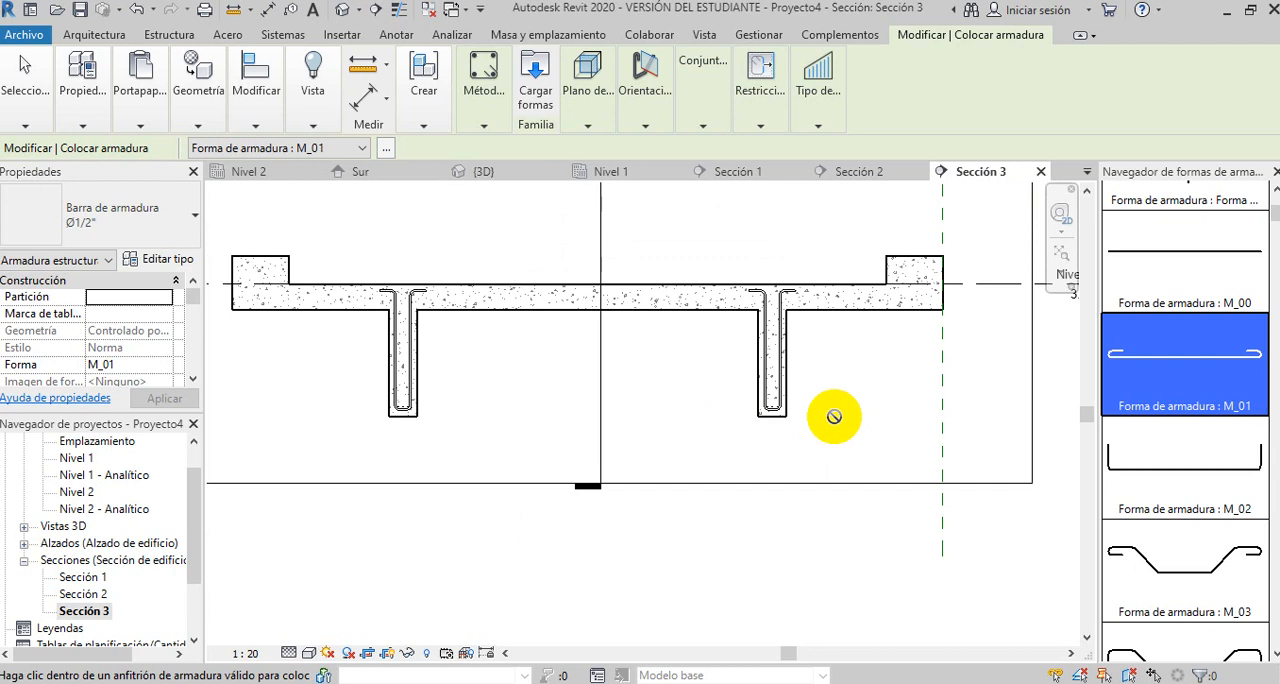
pyautogui.scroll(-1, 834, 416)
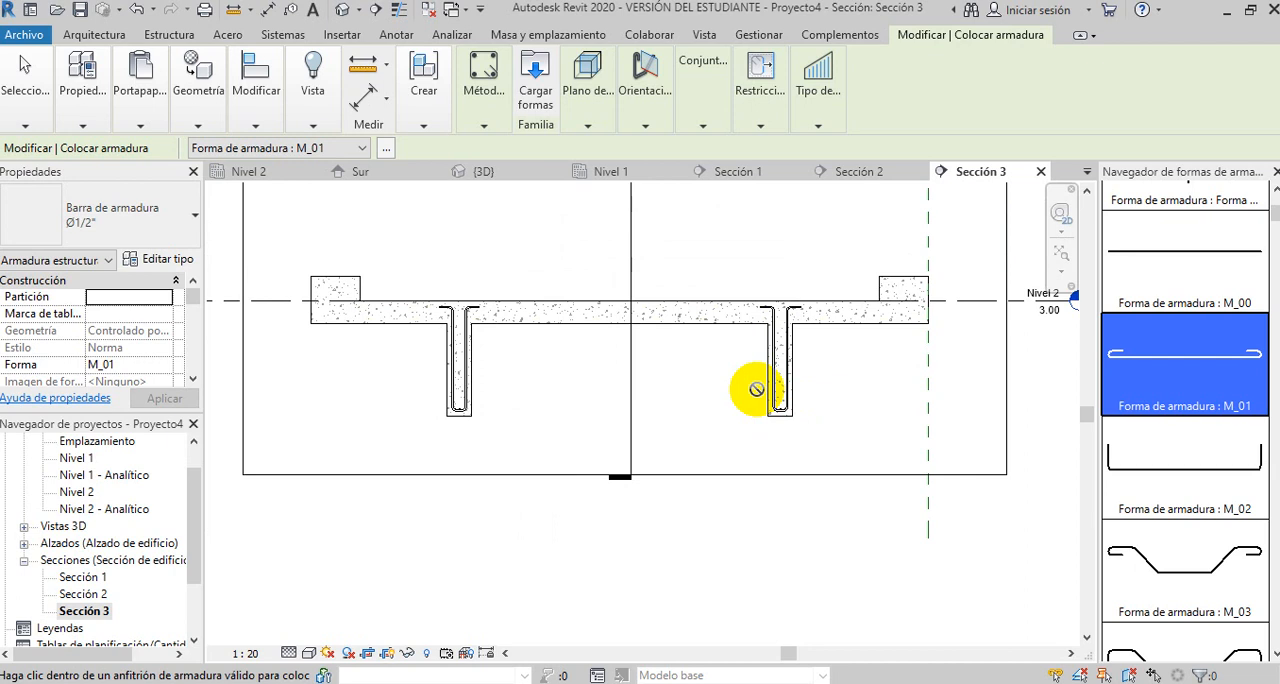
pyautogui.scroll(-1, 751, 391)
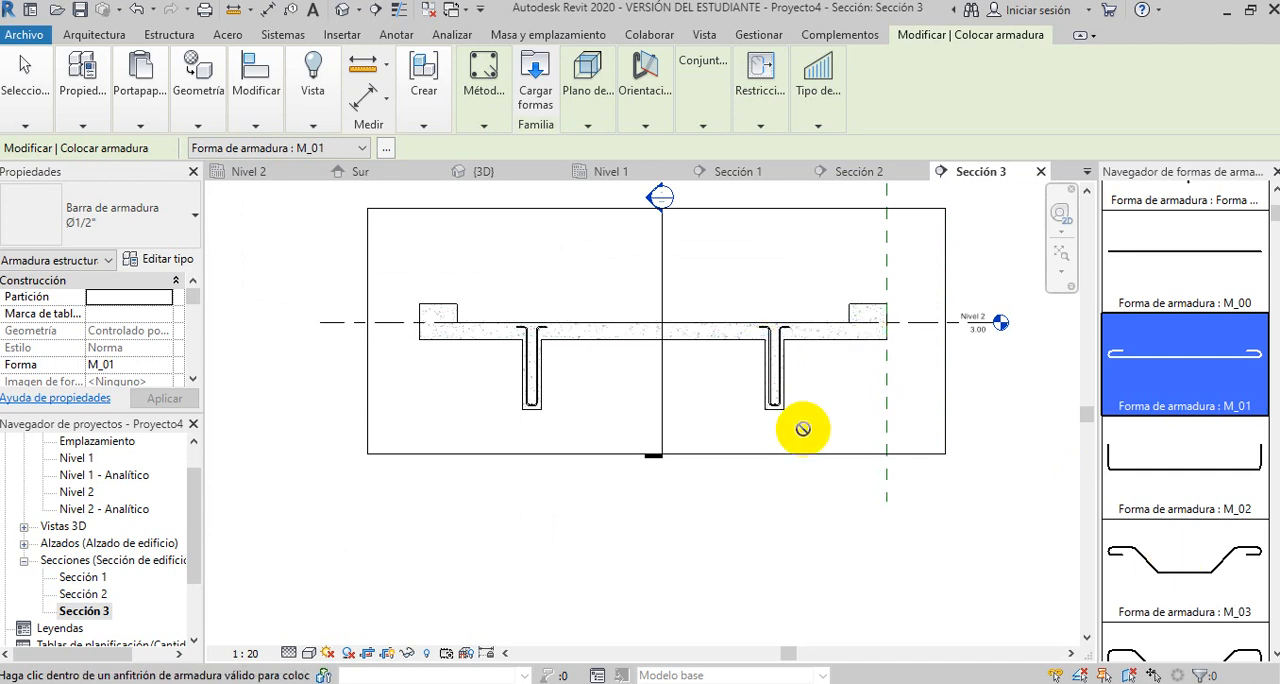
# - Choose the bent bar shape M_03 and try to place it at the bottom of the right-hand beam
pyautogui.click(1172, 558)
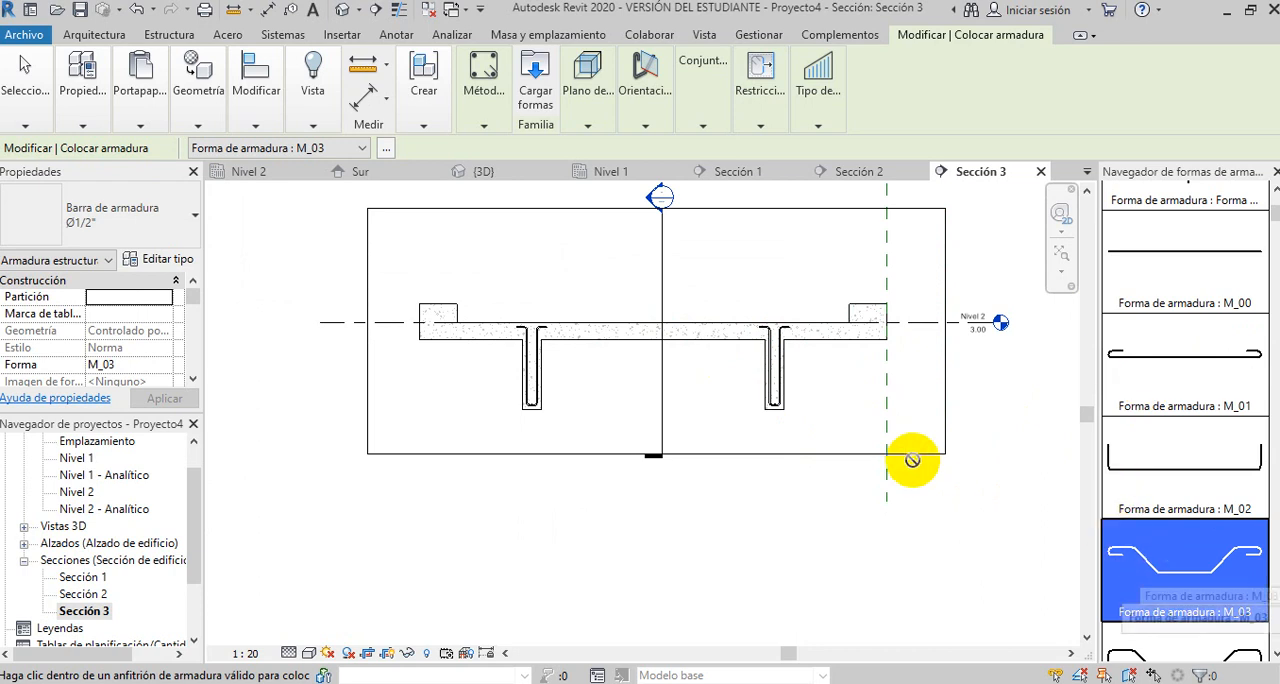
pyautogui.scroll(2, 790, 400)
pyautogui.scroll(2, 790, 400)
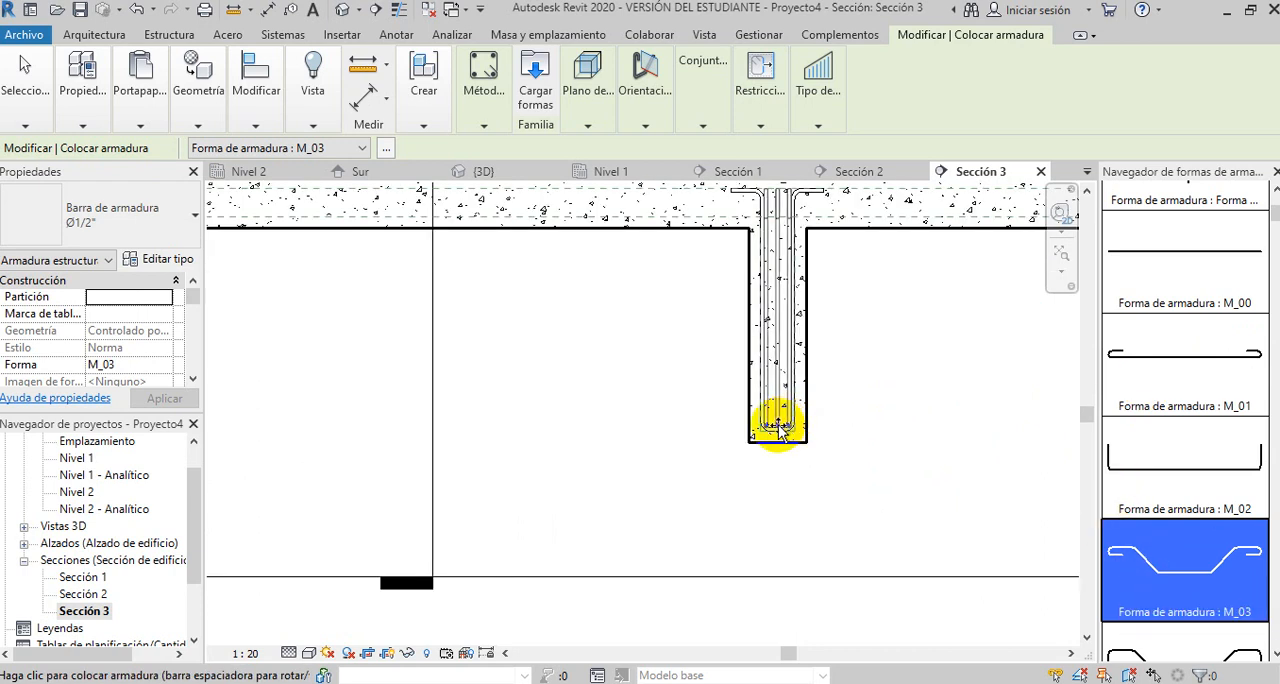
pyautogui.scroll(2, 790, 420)
pyautogui.click(790, 428)
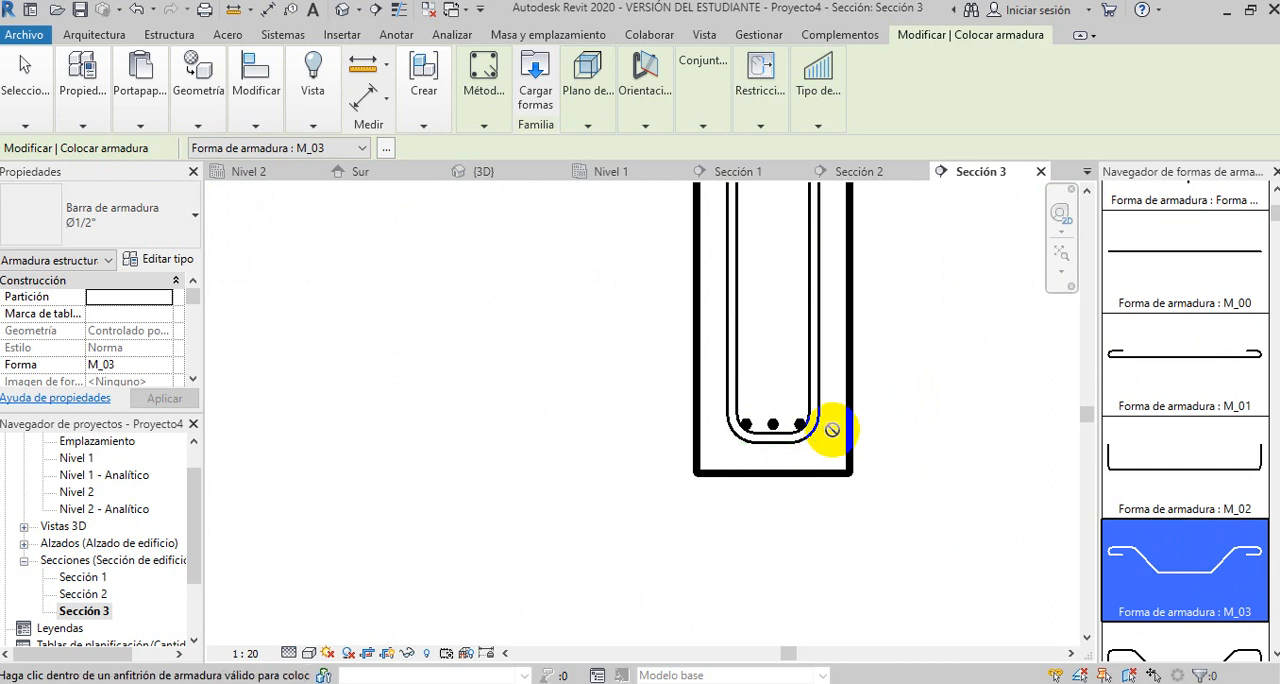
pyautogui.scroll(-2, 847, 418)
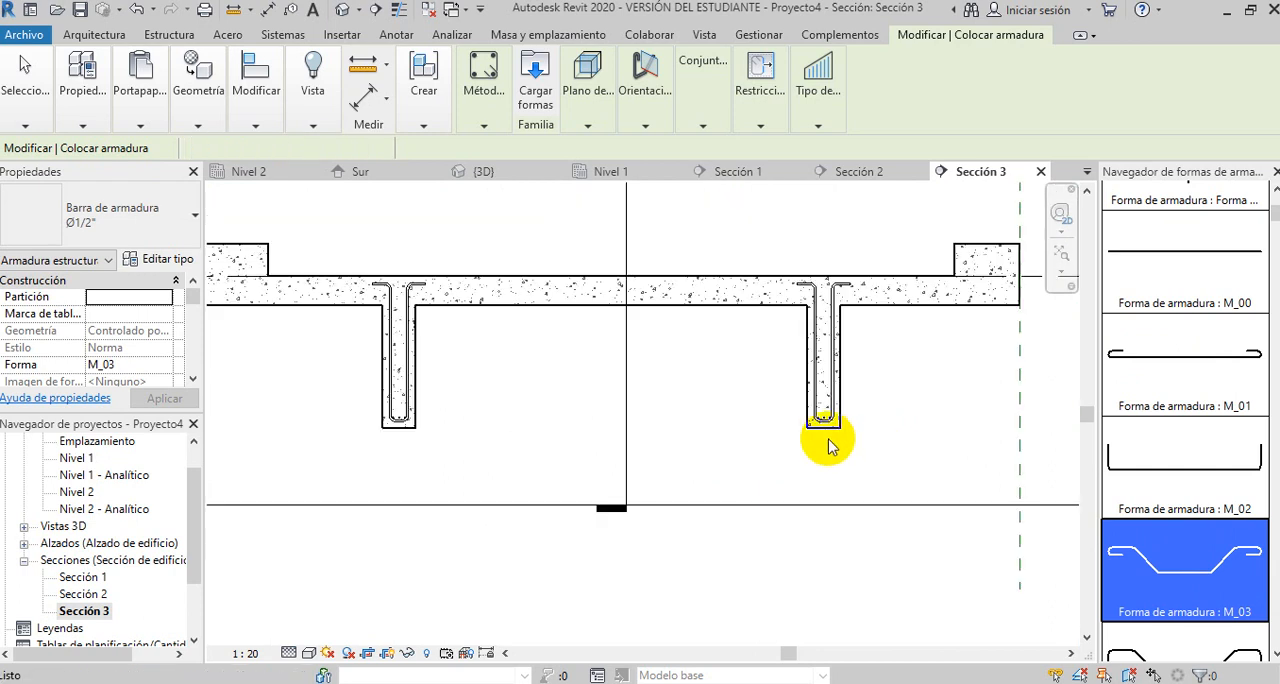
pyautogui.press('Escape')
# - Set the quantity of the right-hand beam's M_01 bars to 1 and move that bar to the middle of the stirrup bottom
pyautogui.scroll(1, 828, 430)
pyautogui.scroll(2, 828, 430)
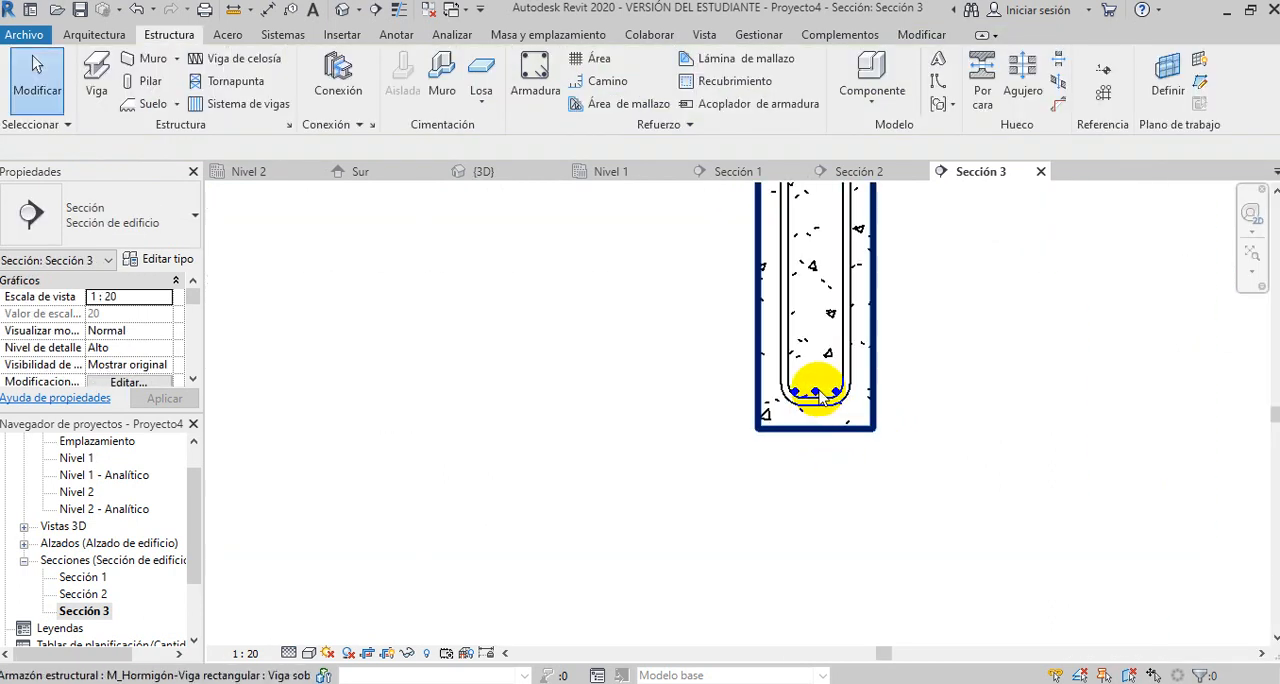
pyautogui.scroll(3, 815, 390)
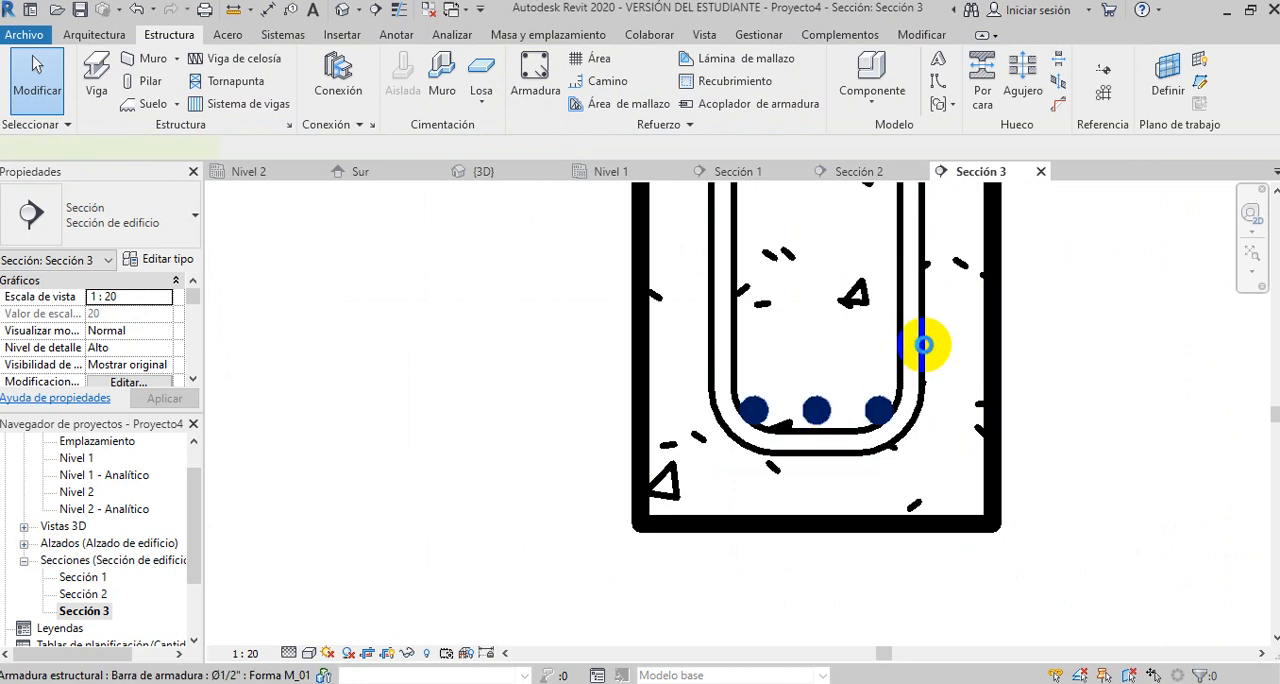
pyautogui.click(676, 340)
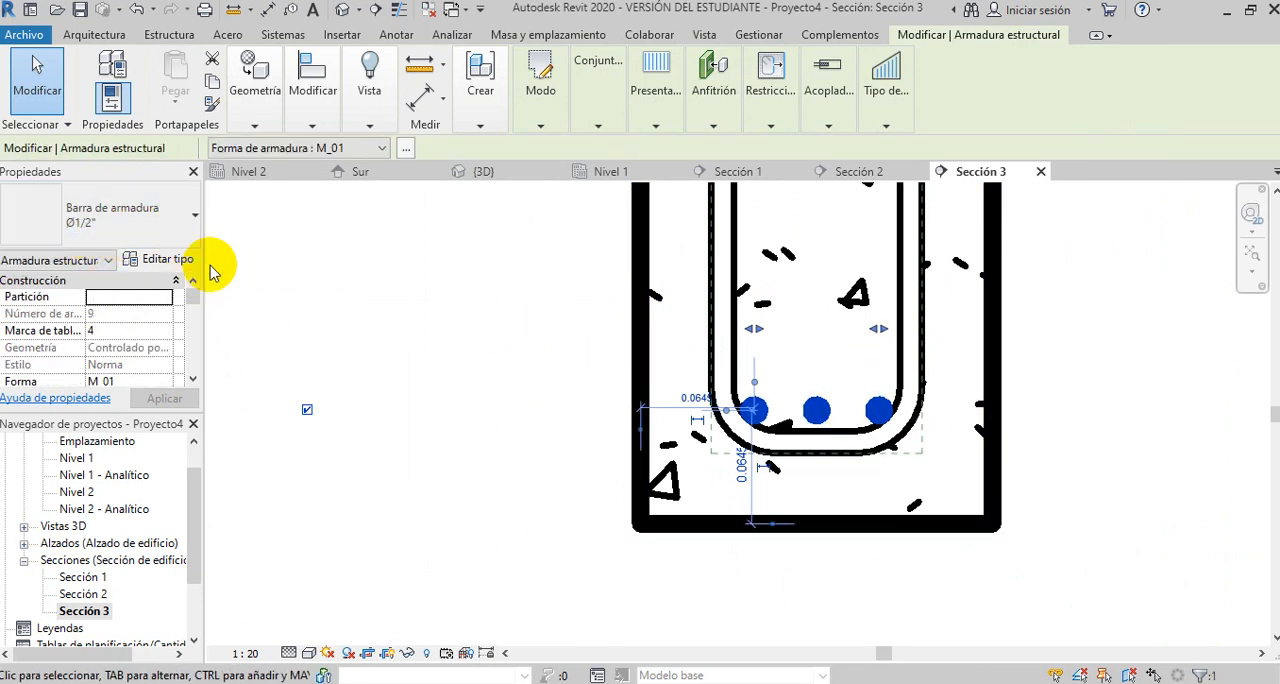
pyautogui.click(713, 95)
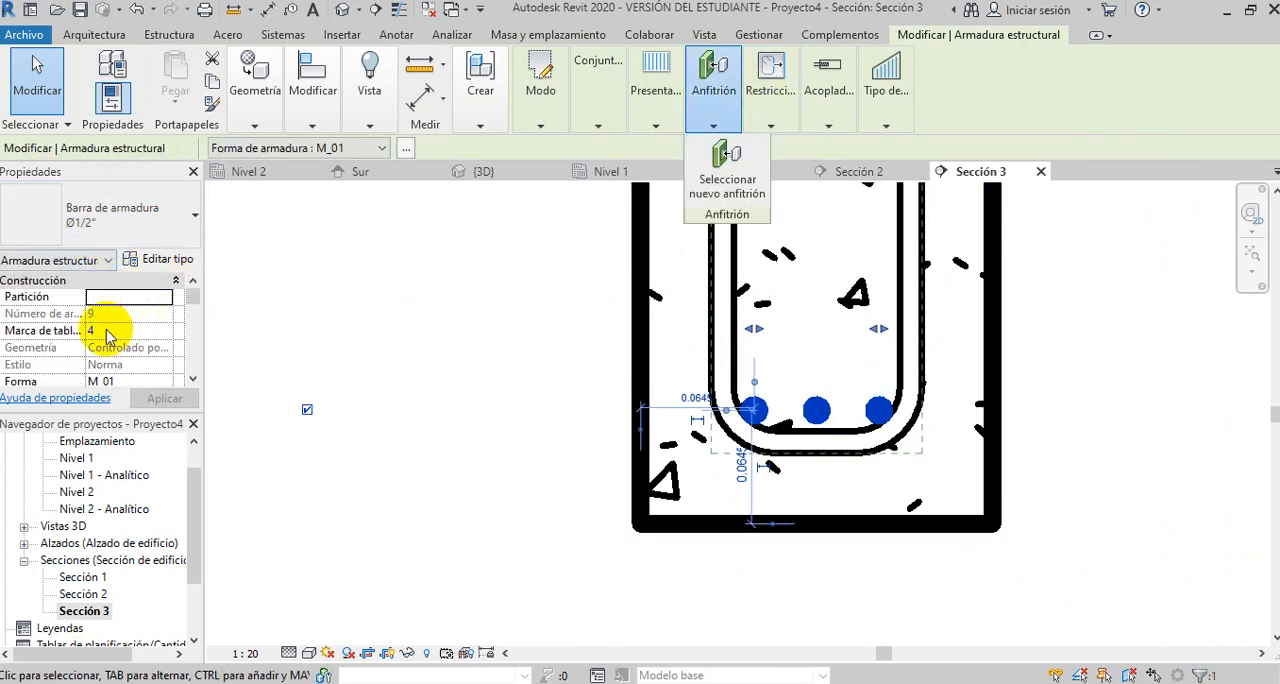
pyautogui.click(192, 300)
pyautogui.moveTo(191, 300); pyautogui.dragTo(189, 292)
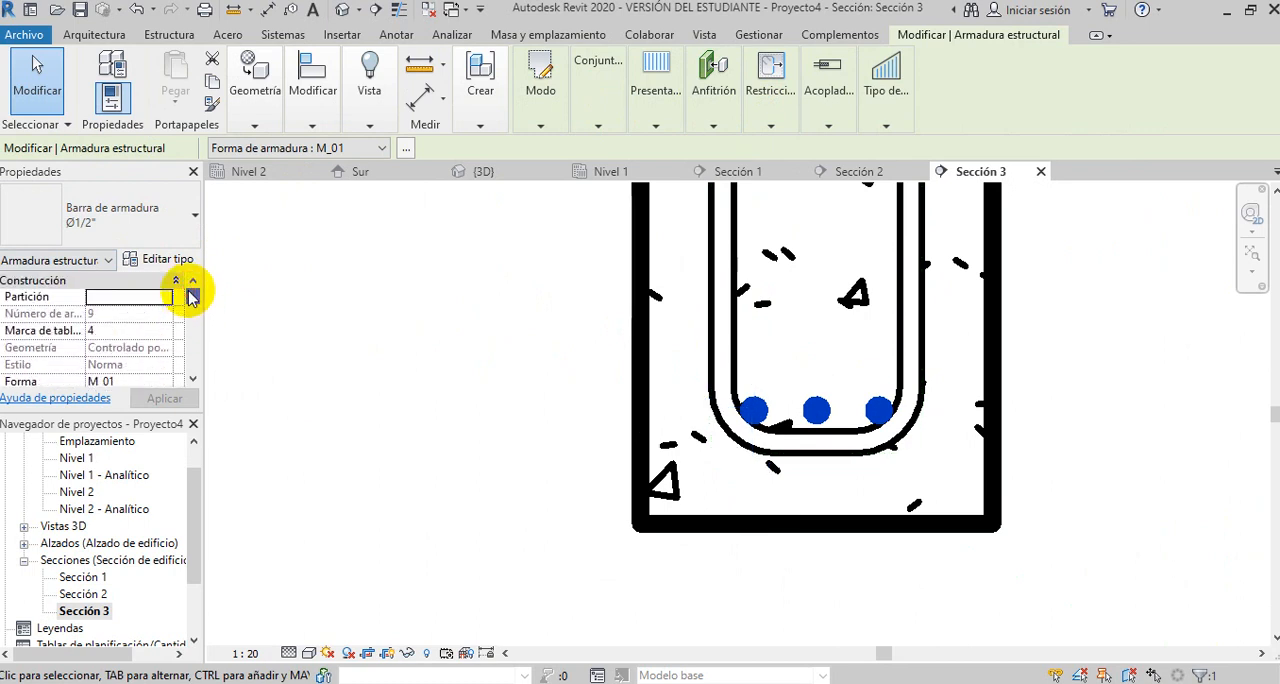
pyautogui.scroll(-4, 192, 298)
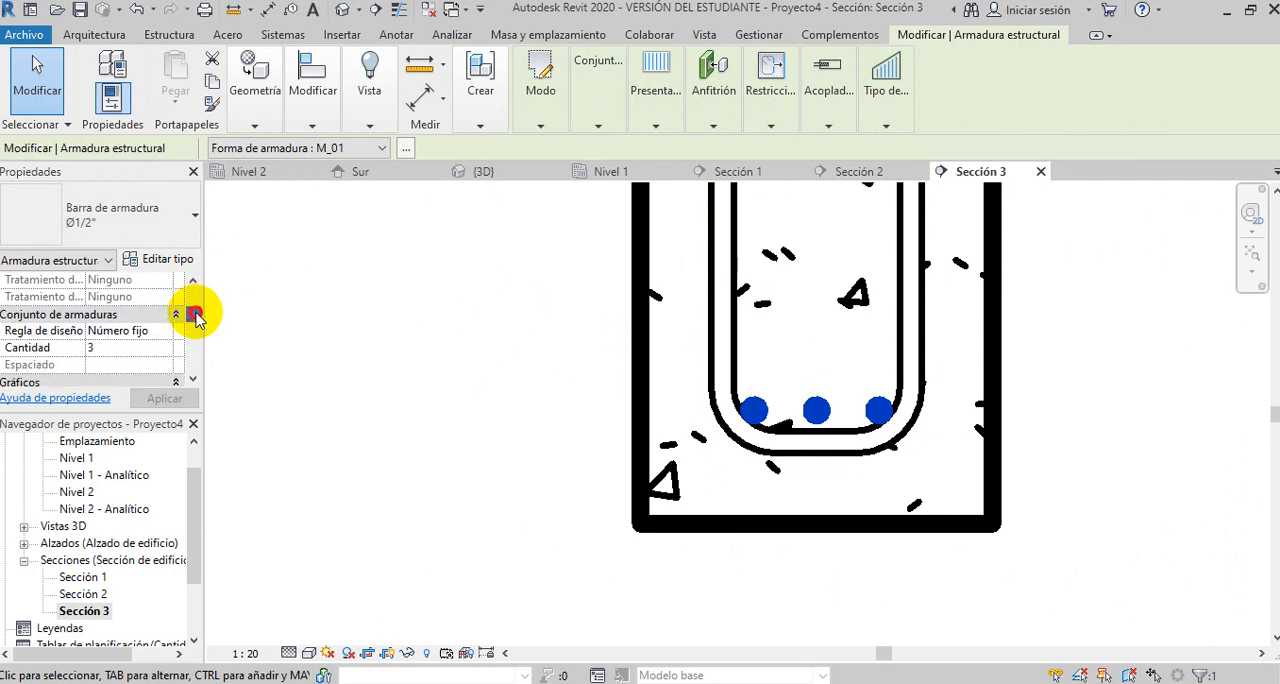
pyautogui.click(111, 331)
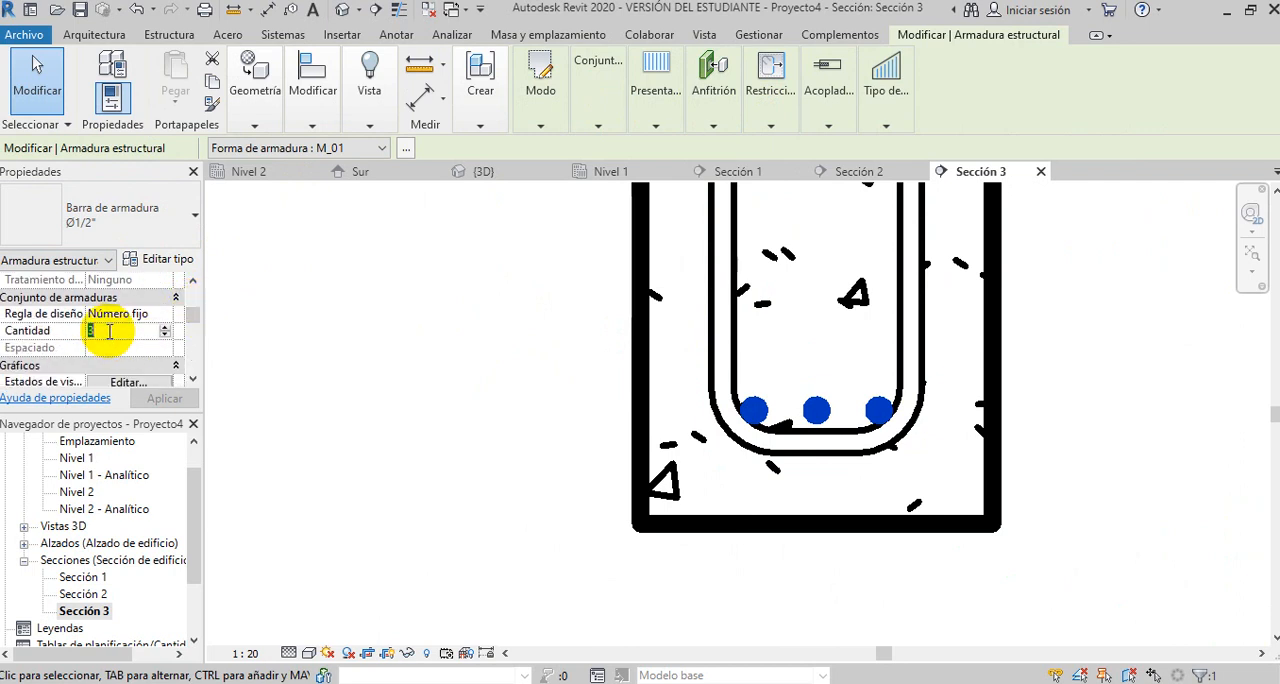
pyautogui.write('1')
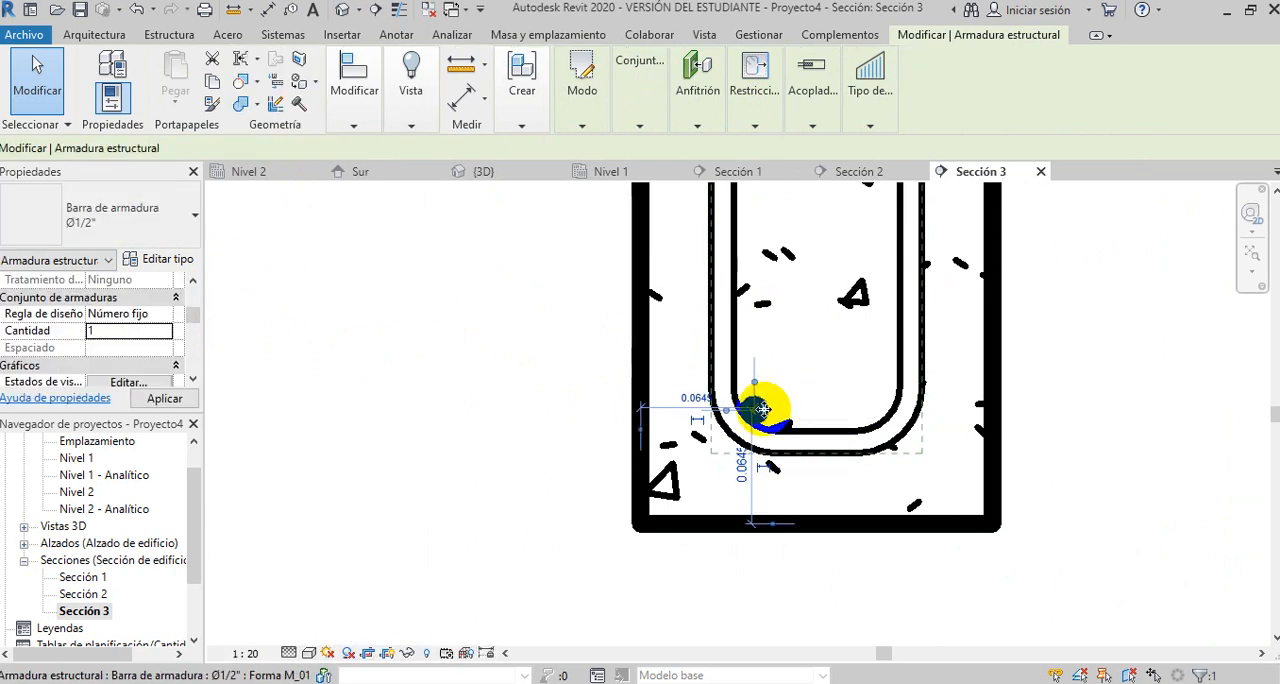
pyautogui.moveTo(763, 409); pyautogui.dragTo(826, 416)
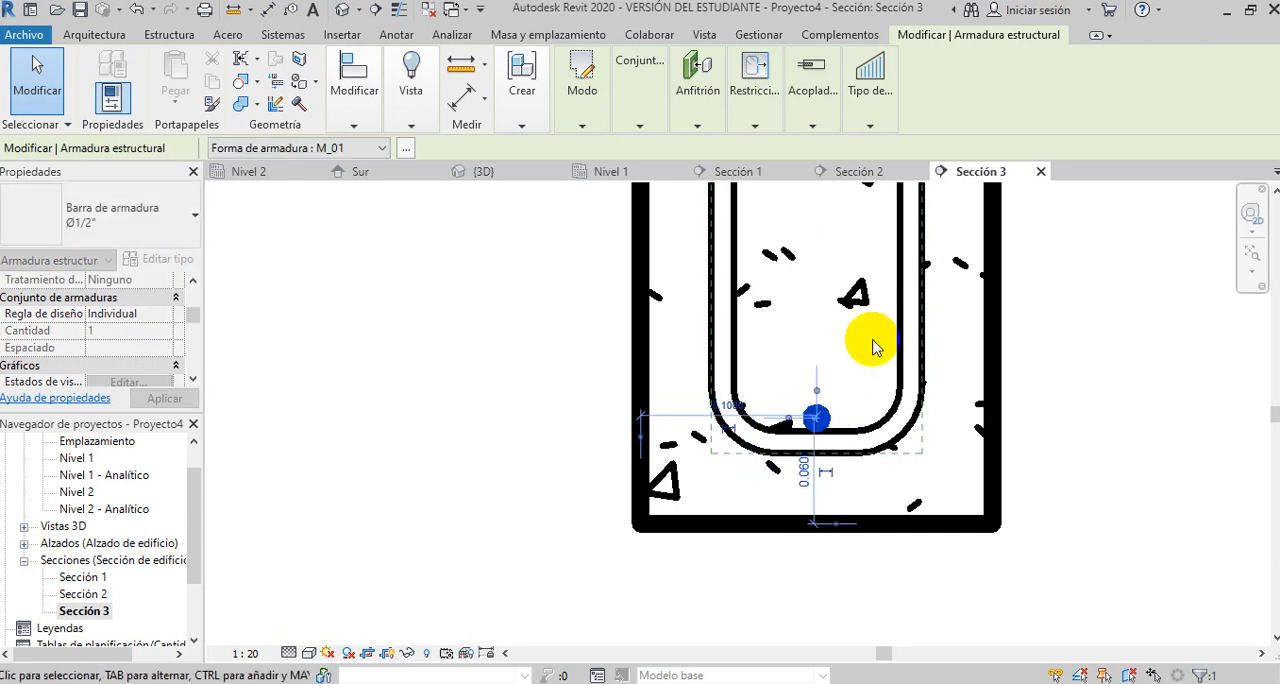
# - Set the quantity of the left-hand beam's M_01 bars to 1 and centre that bar at the bottom of the stirrup
pyautogui.scroll(-3, 875, 348)
pyautogui.scroll(-5, 880, 350)
pyautogui.scroll(1, 410, 375)
pyautogui.scroll(5, 430, 355)
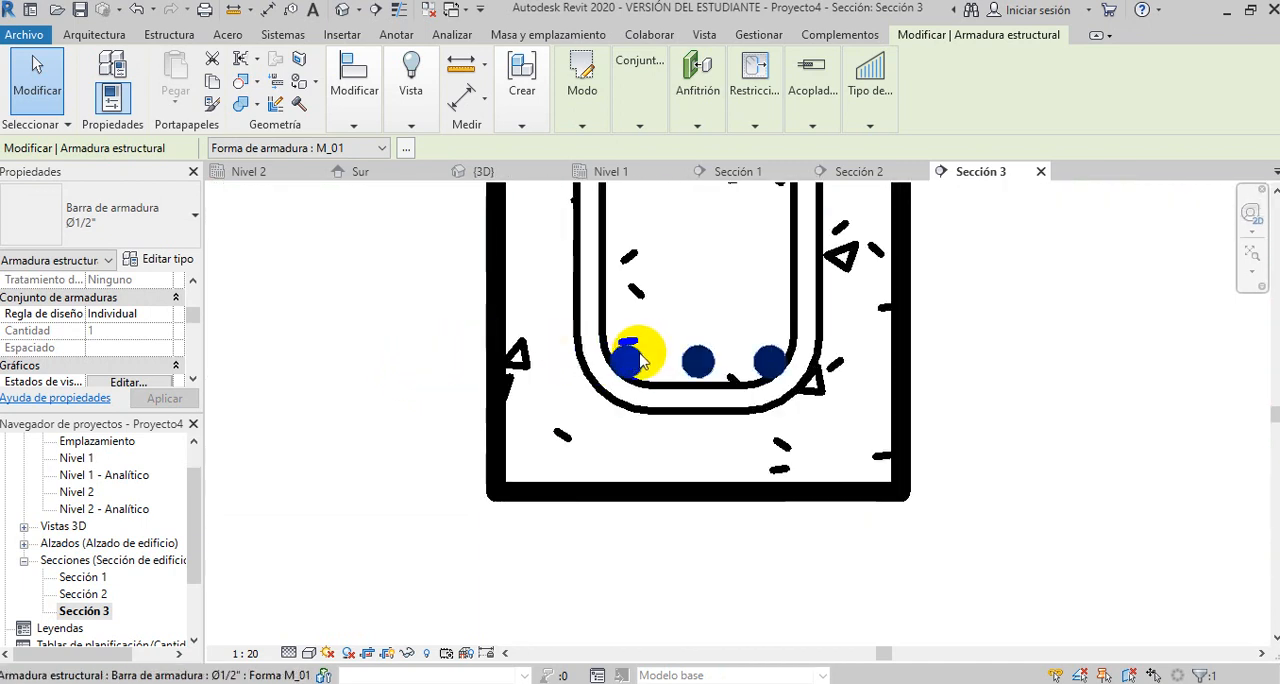
pyautogui.click(640, 360)
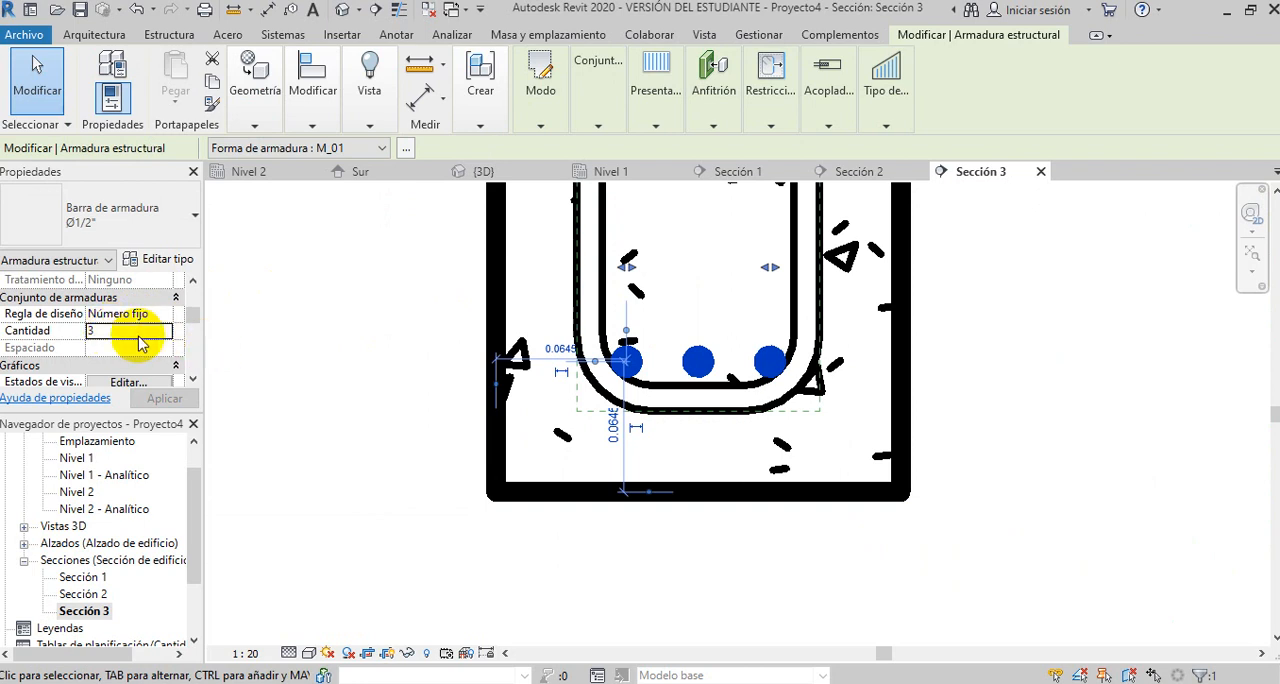
pyautogui.click(106, 332)
pyautogui.moveTo(102, 331); pyautogui.dragTo(77, 334)
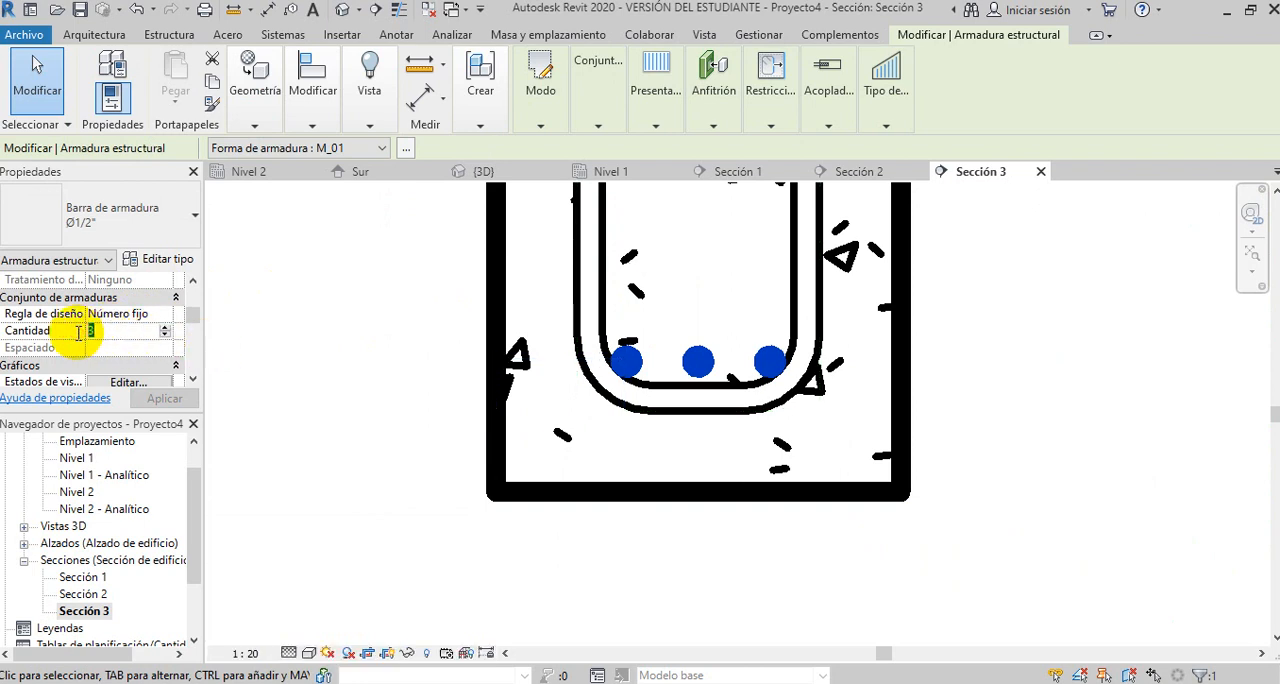
pyautogui.write('1')
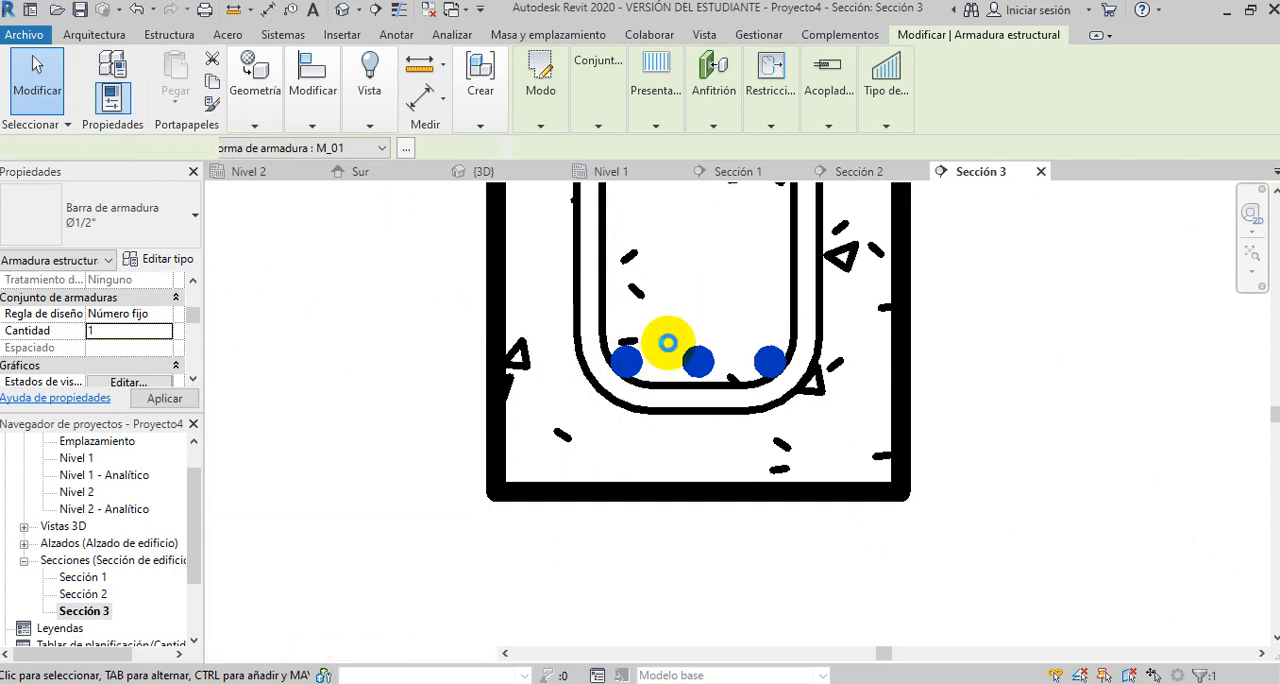
pyautogui.moveTo(637, 359); pyautogui.dragTo(705, 366)
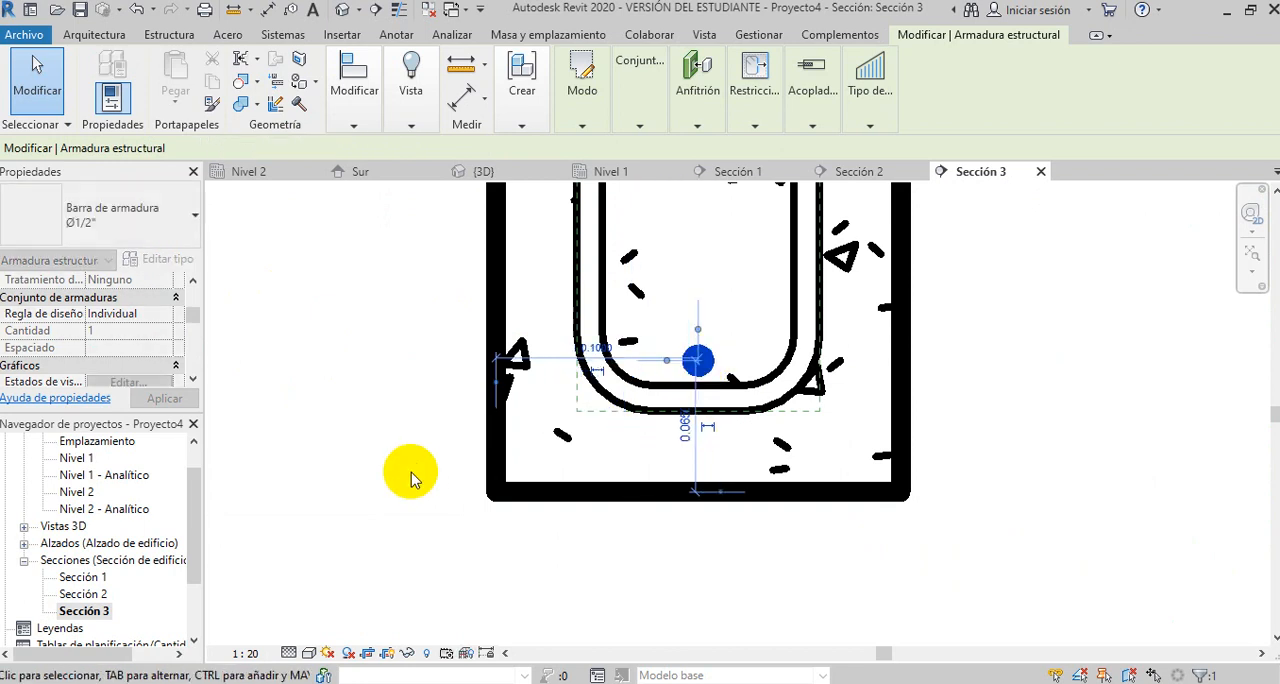
pyautogui.press('Escape')
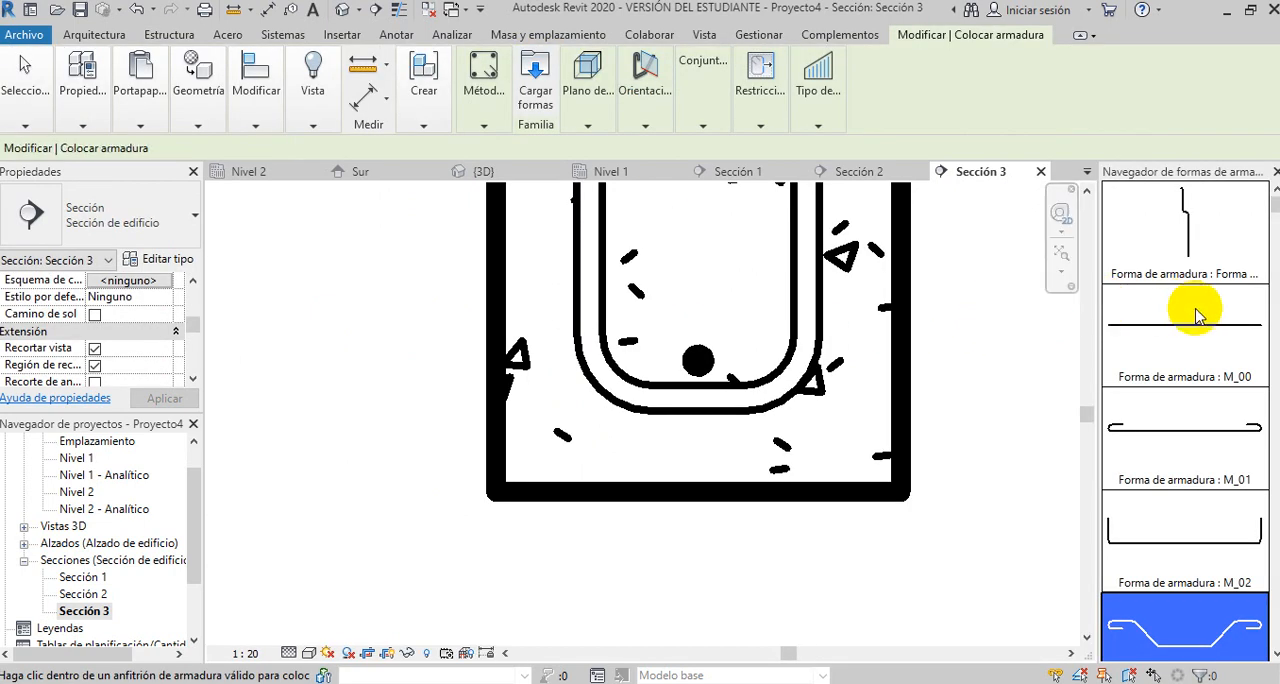
# - Place a fixed-number set of 2 bent M_03 bars, perpendicular to cover, inside the left-hand beam's stirrup
pyautogui.scroll(-1, 1194, 366)
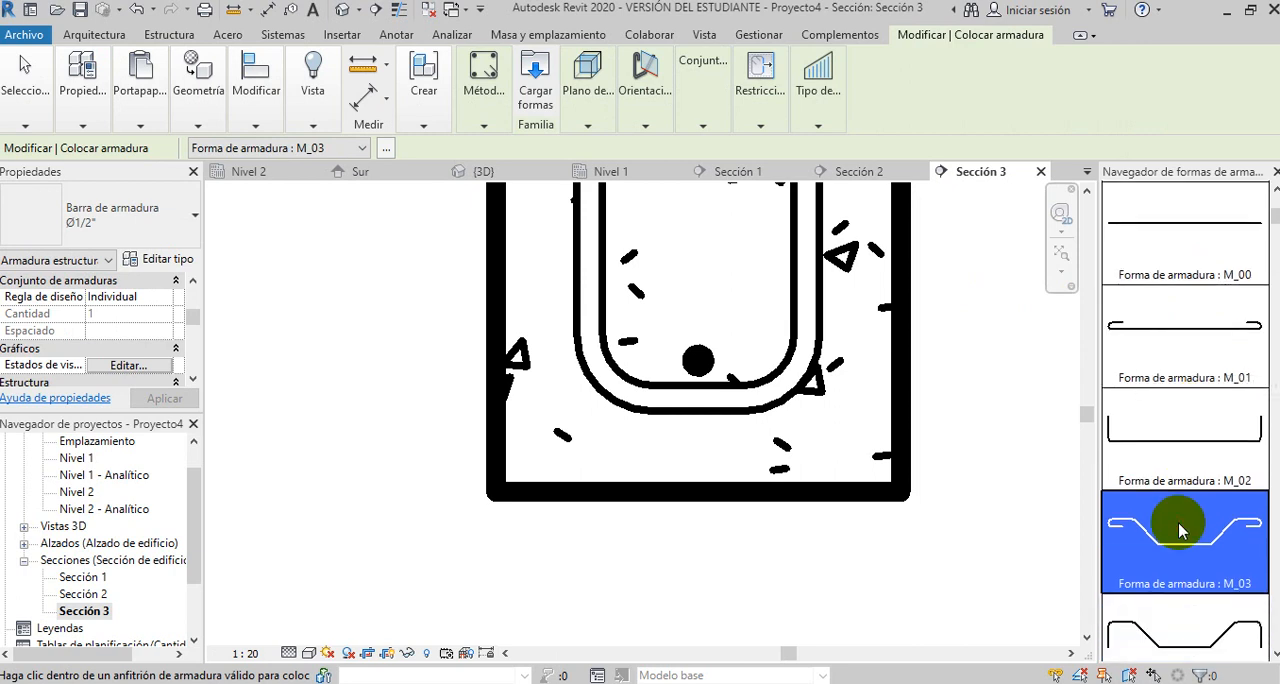
pyautogui.click(590, 122)
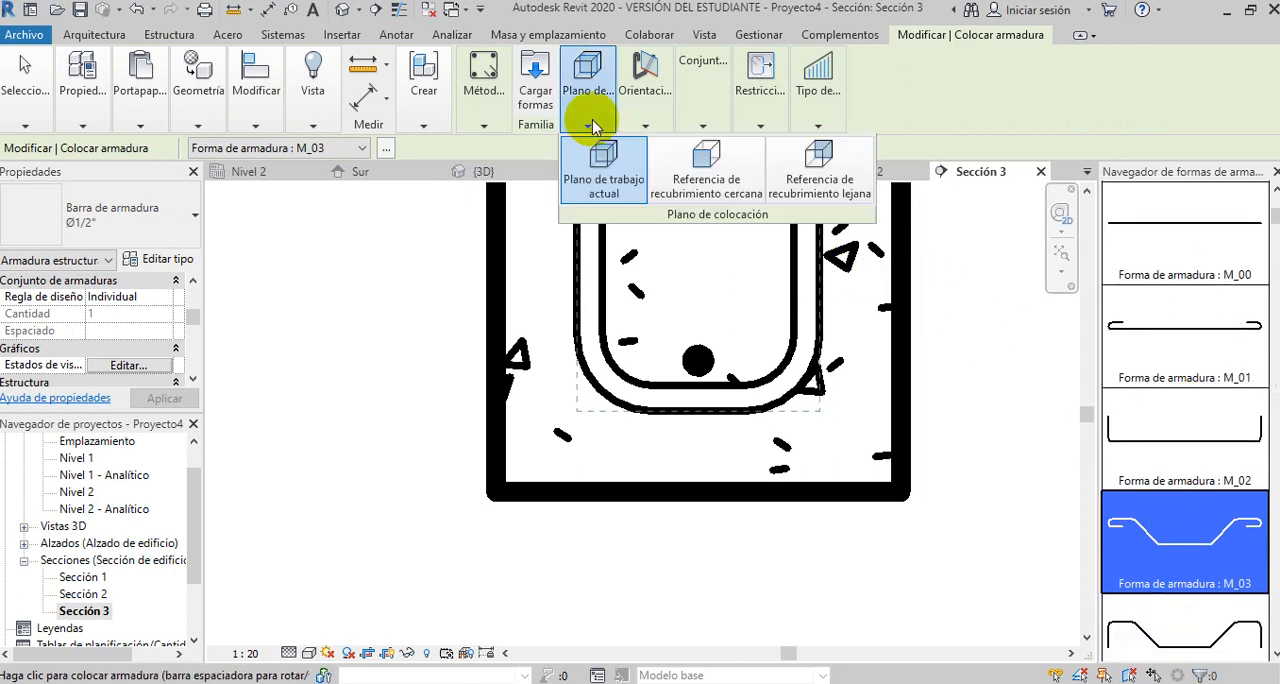
pyautogui.click(646, 120)
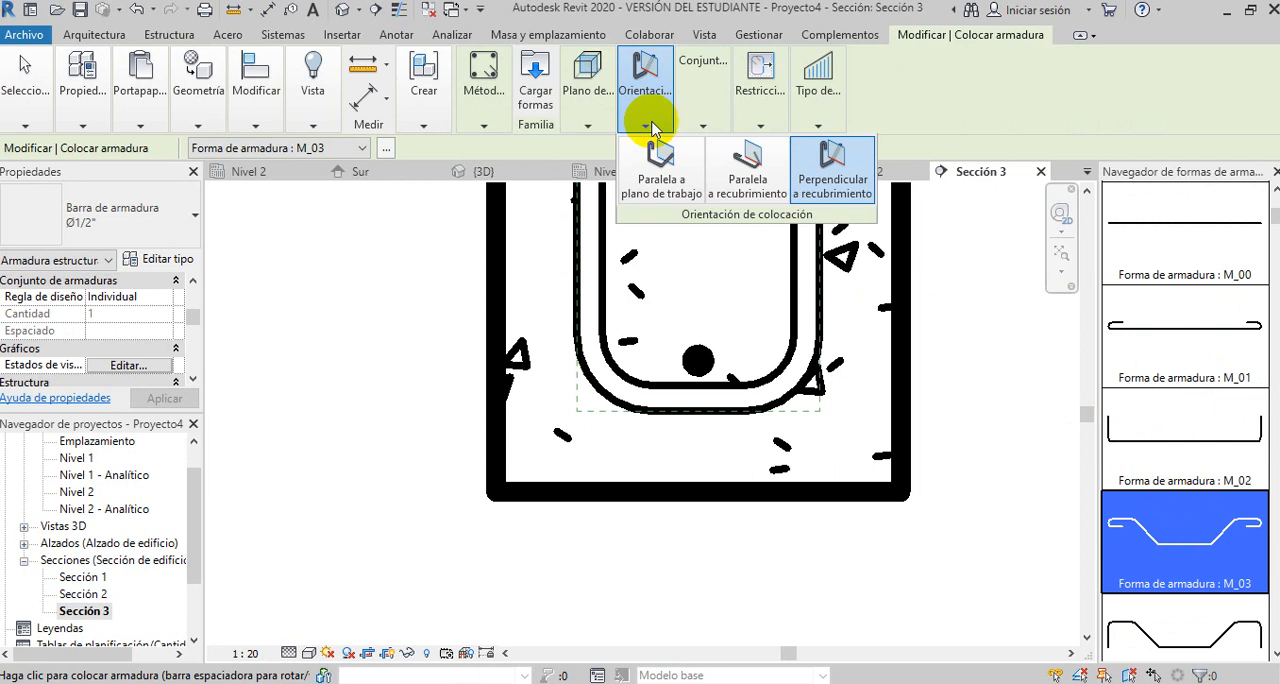
pyautogui.click(686, 127)
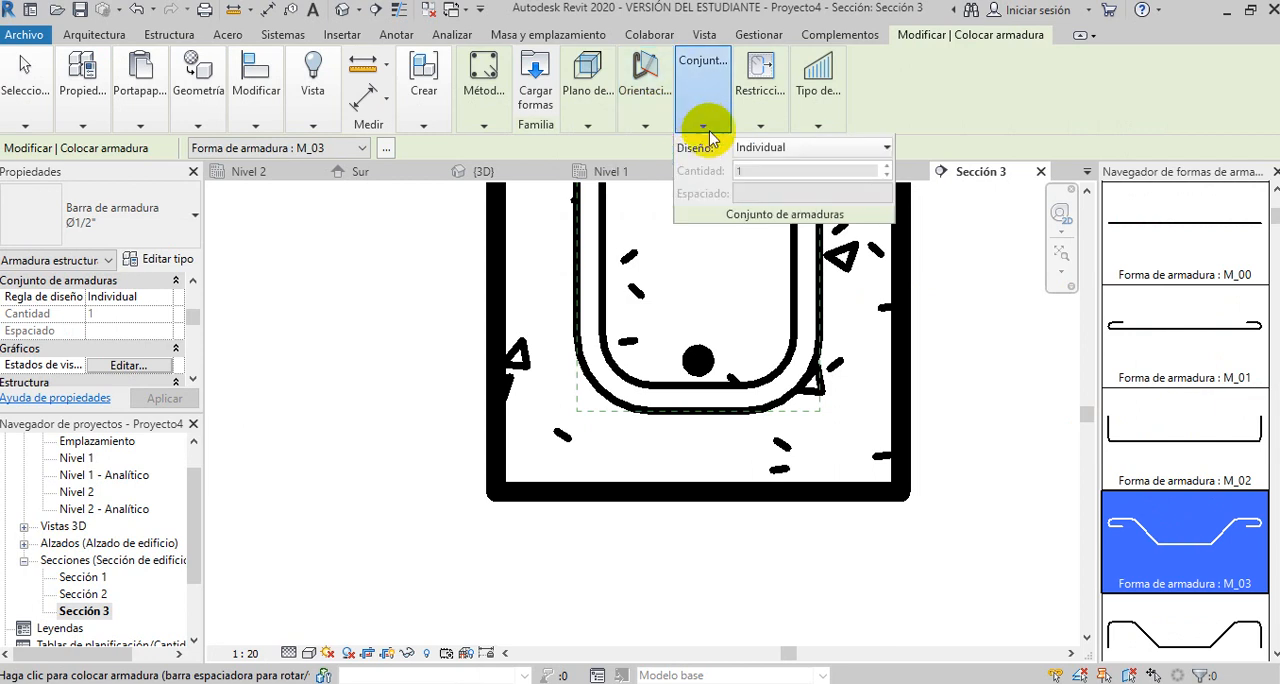
pyautogui.click(886, 148)
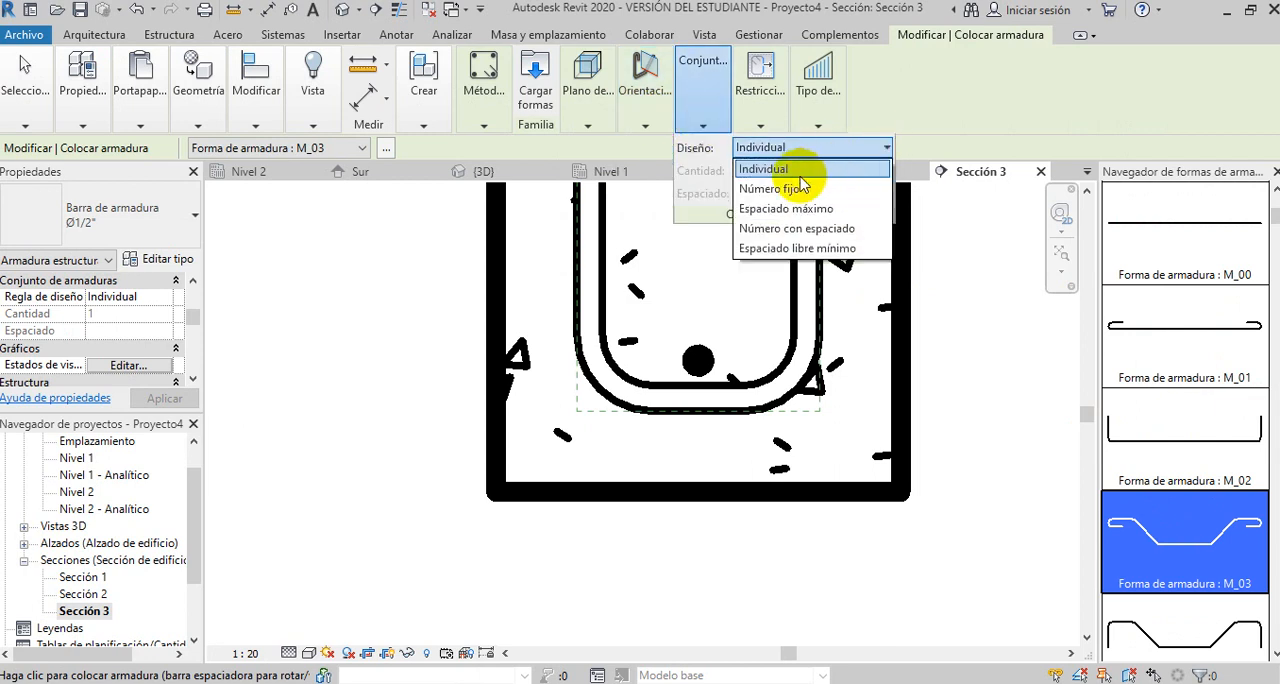
pyautogui.click(773, 190)
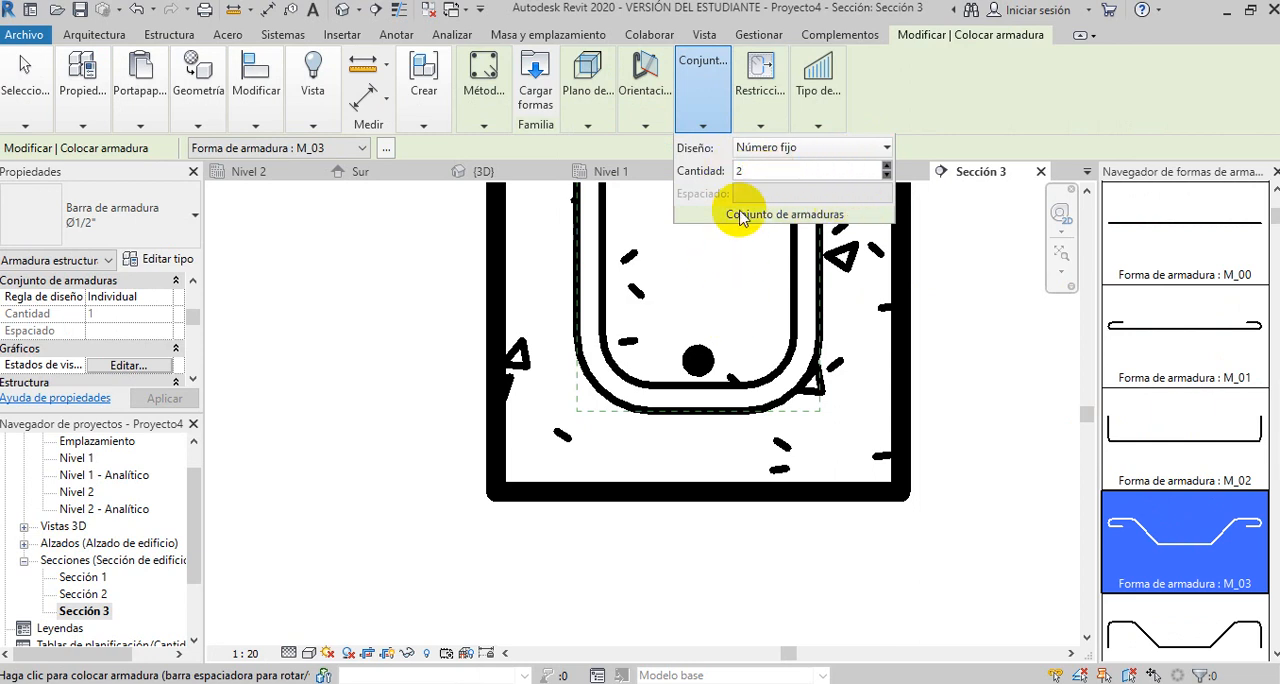
pyautogui.moveTo(760, 92)
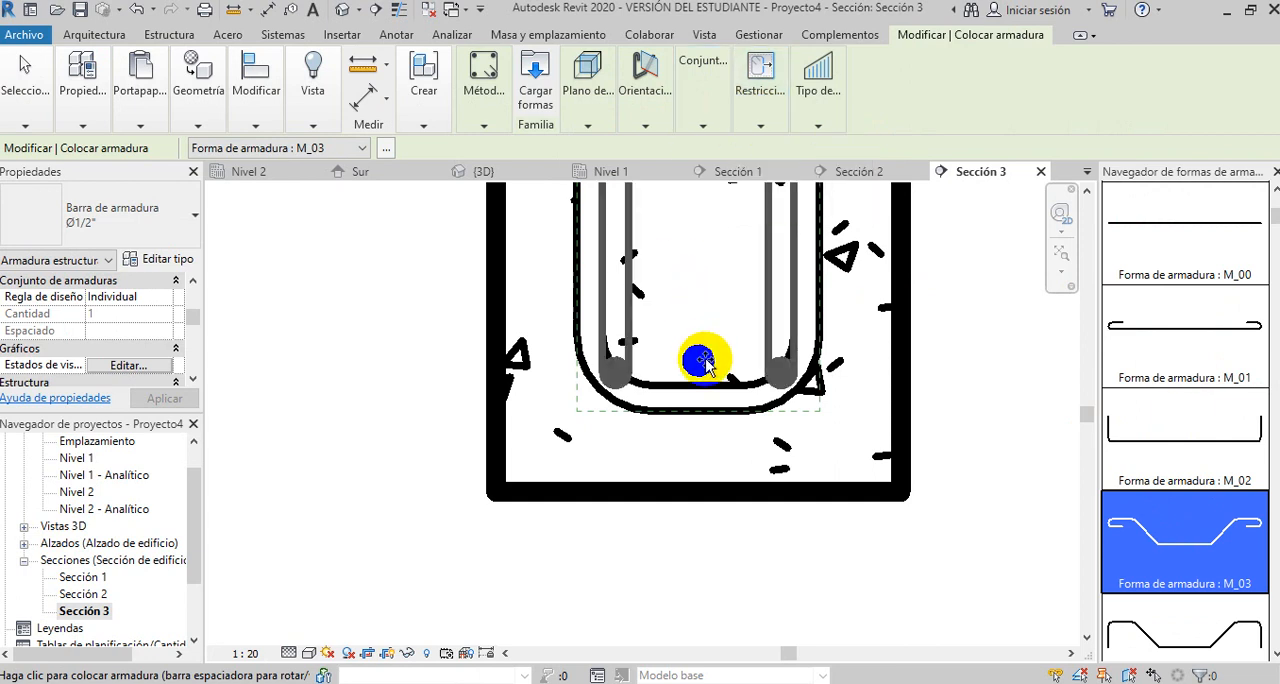
pyautogui.scroll(-2, 705, 365)
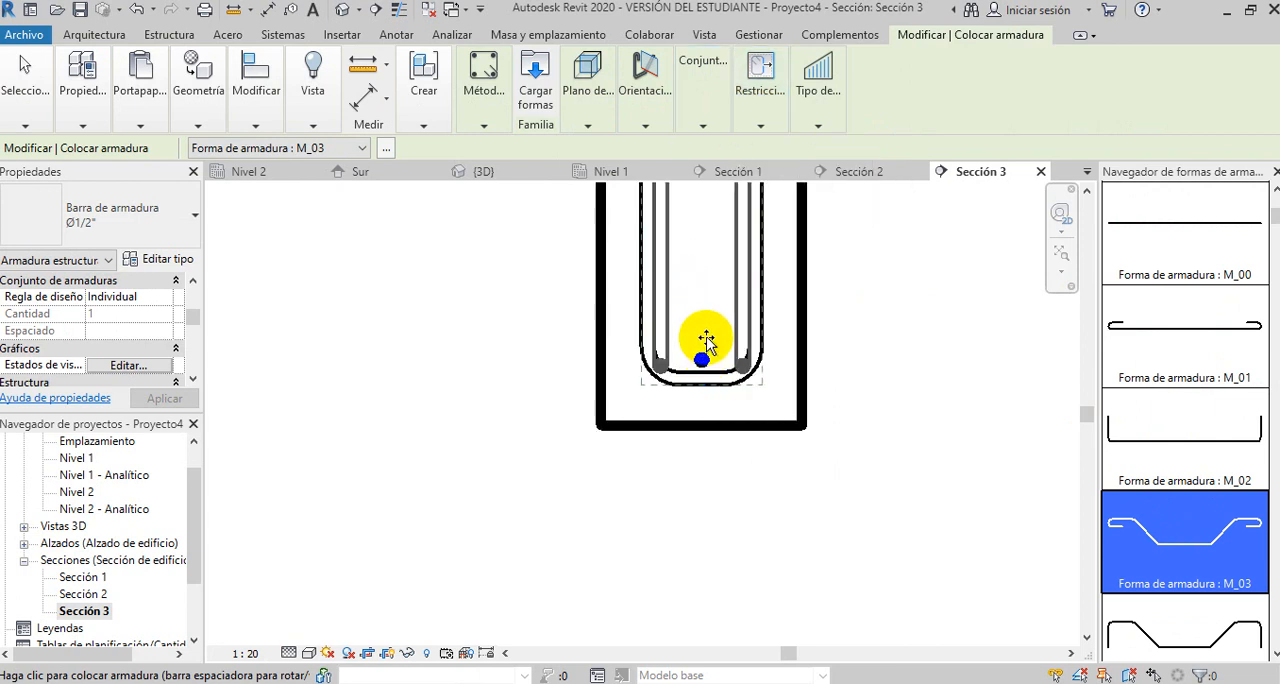
pyautogui.scroll(3, 709, 368)
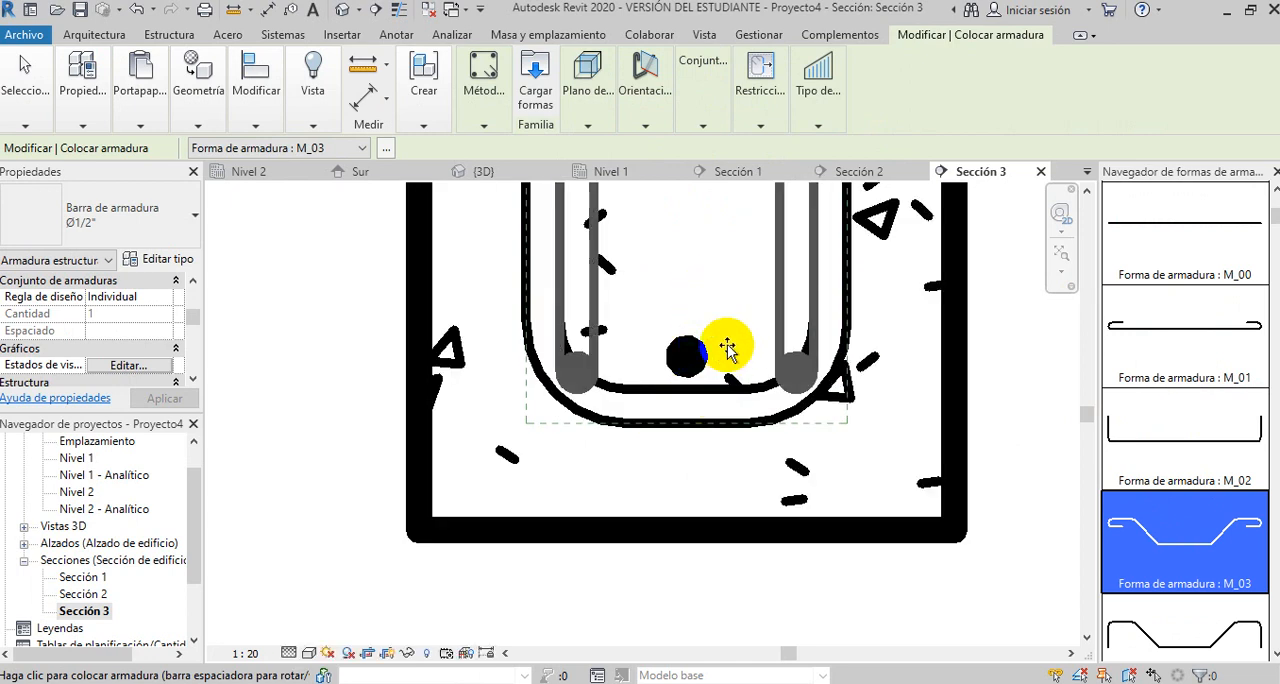
pyautogui.click(722, 255)
pyautogui.scroll(-3, 500, 355)
pyautogui.scroll(-3, 517, 428)
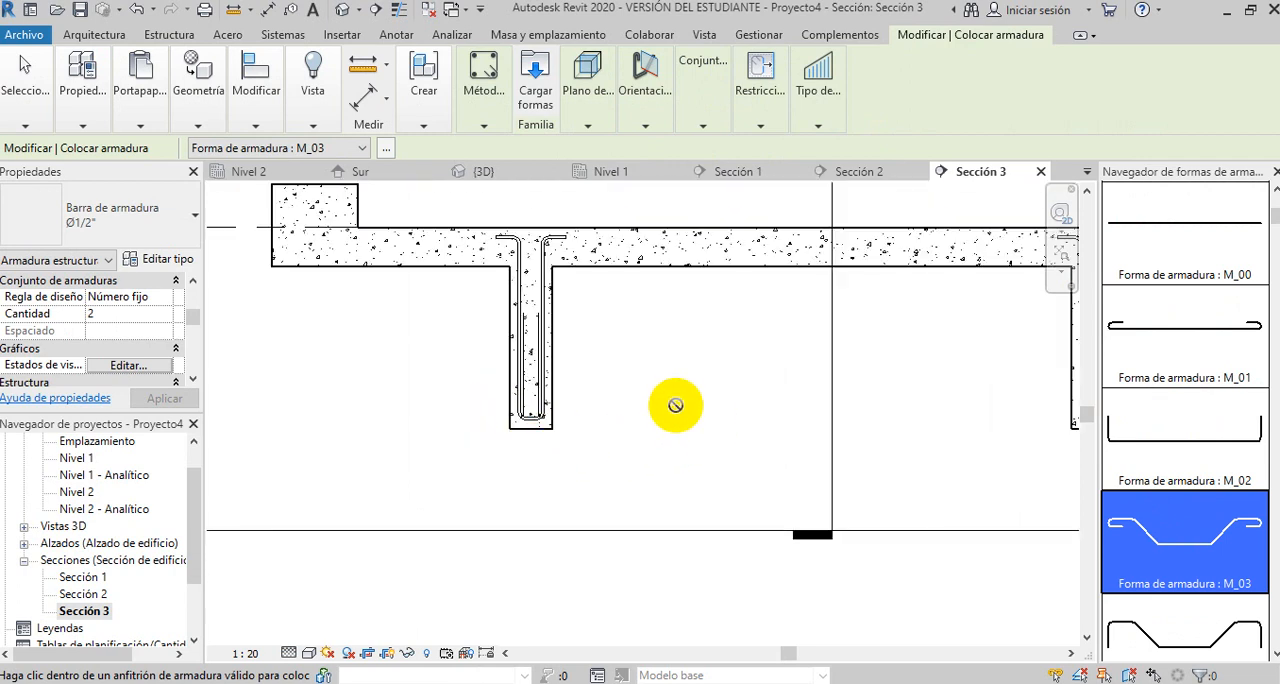
# - Place a fixed-number set of 2 bent M_03 bars at the bottom of the right-hand beam's stirrup
pyautogui.moveTo(676, 405); pyautogui.dragTo(410, 401, button='middle')
pyautogui.scroll(2, 884, 411)
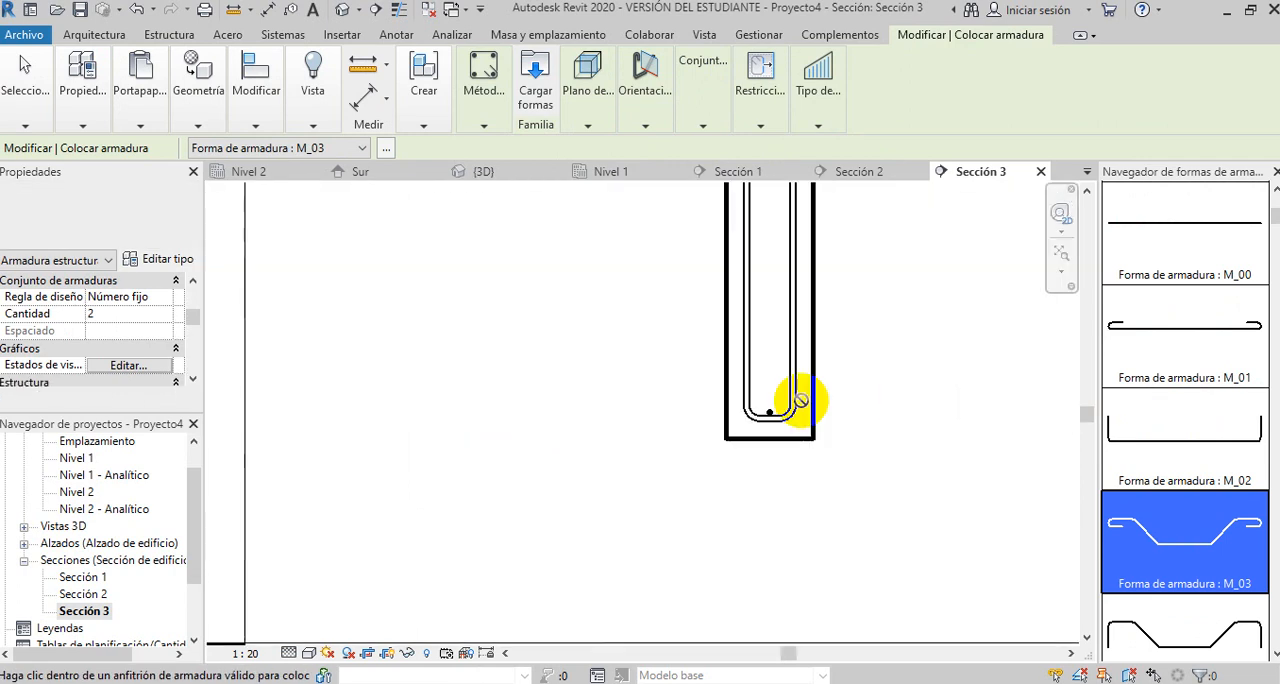
pyautogui.scroll(3, 770, 405)
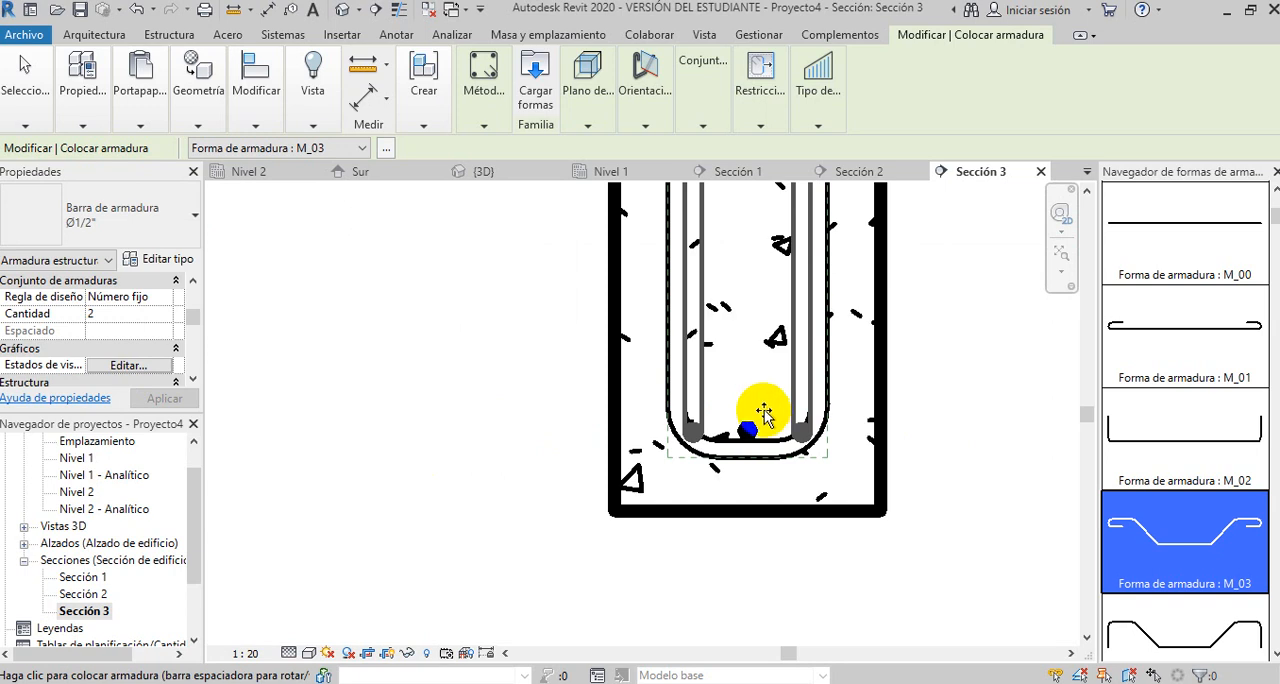
pyautogui.click(764, 418)
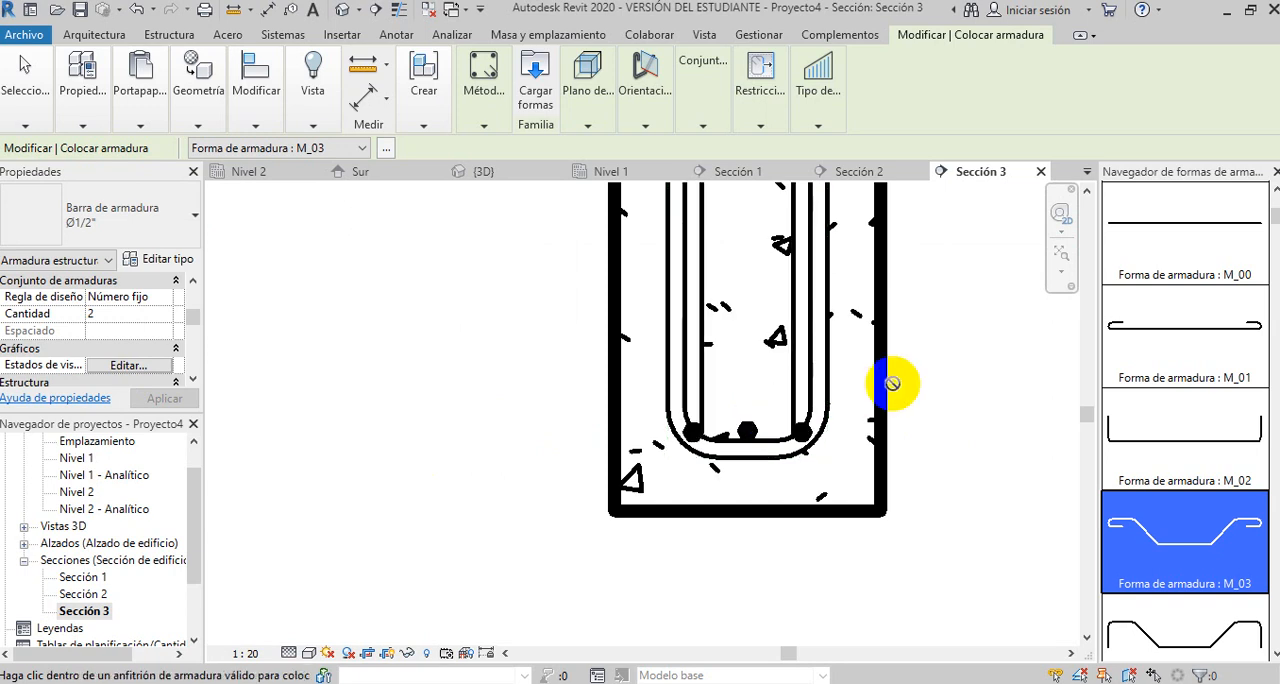
pyautogui.press('Escape')
pyautogui.scroll(2, 837, 400)
pyautogui.press('Escape')
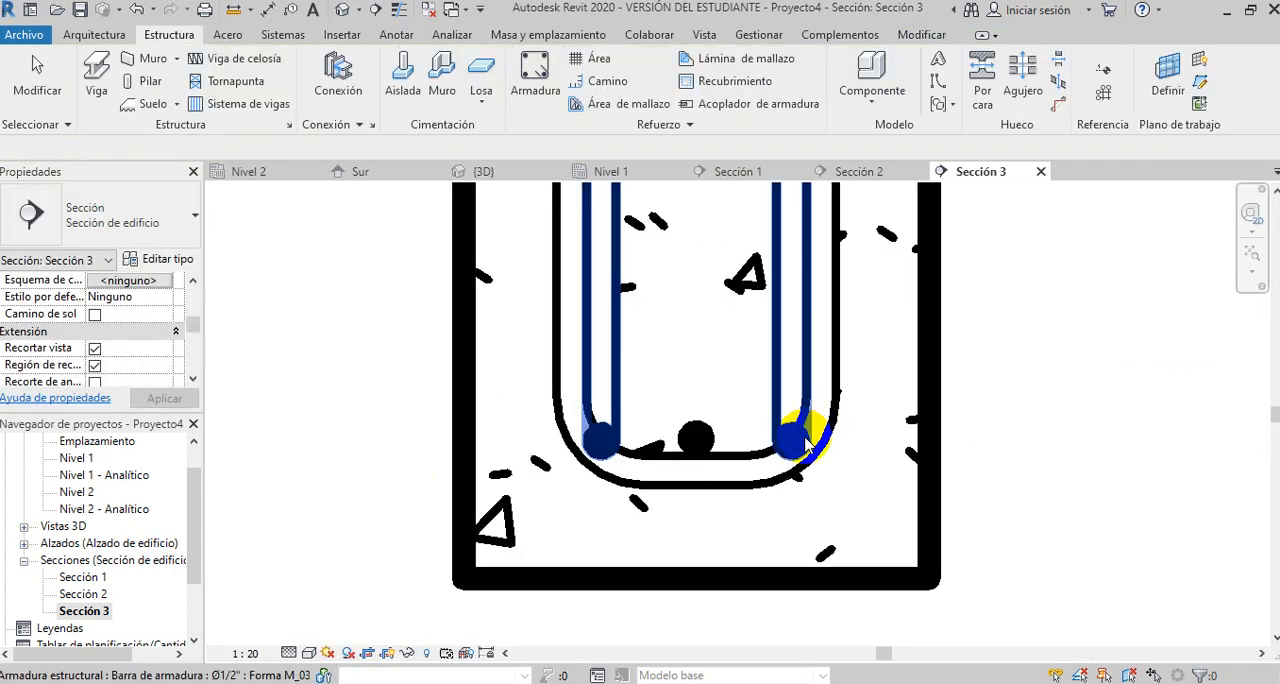
# - Nudge the right-hand beam's bent M_03 bars slightly upward inside the stirrup
pyautogui.click(888, 455)
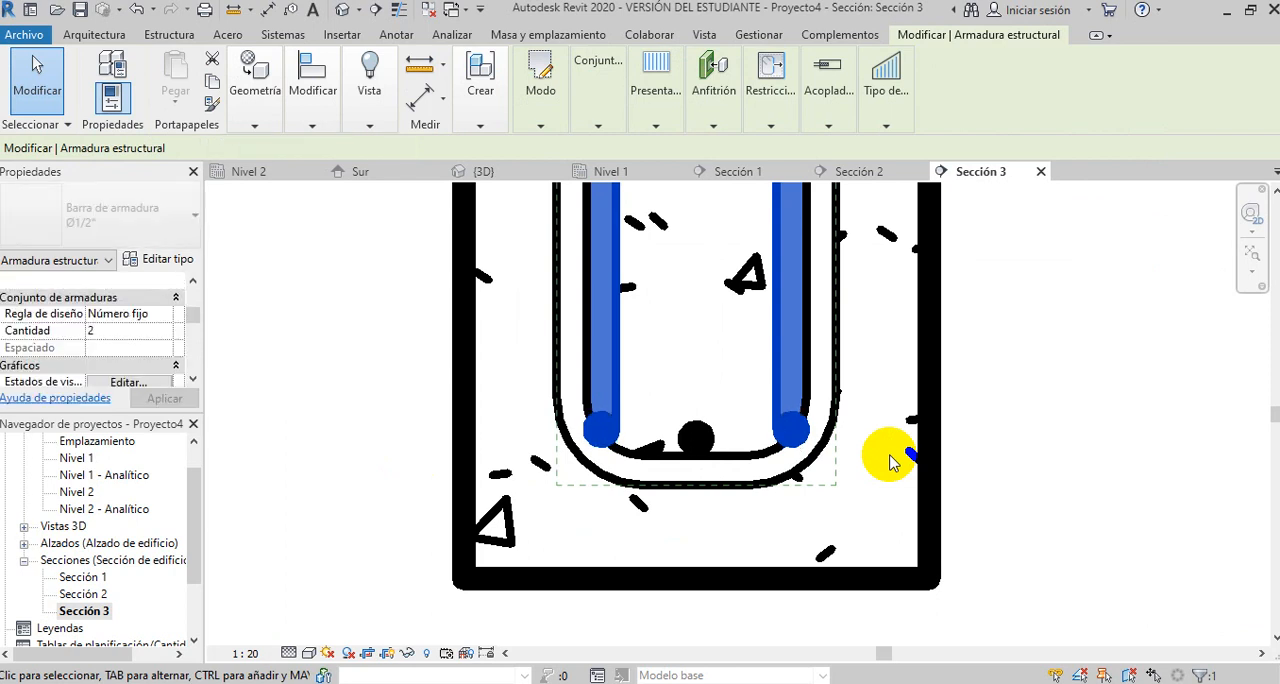
pyautogui.scroll(-6, 893, 462)
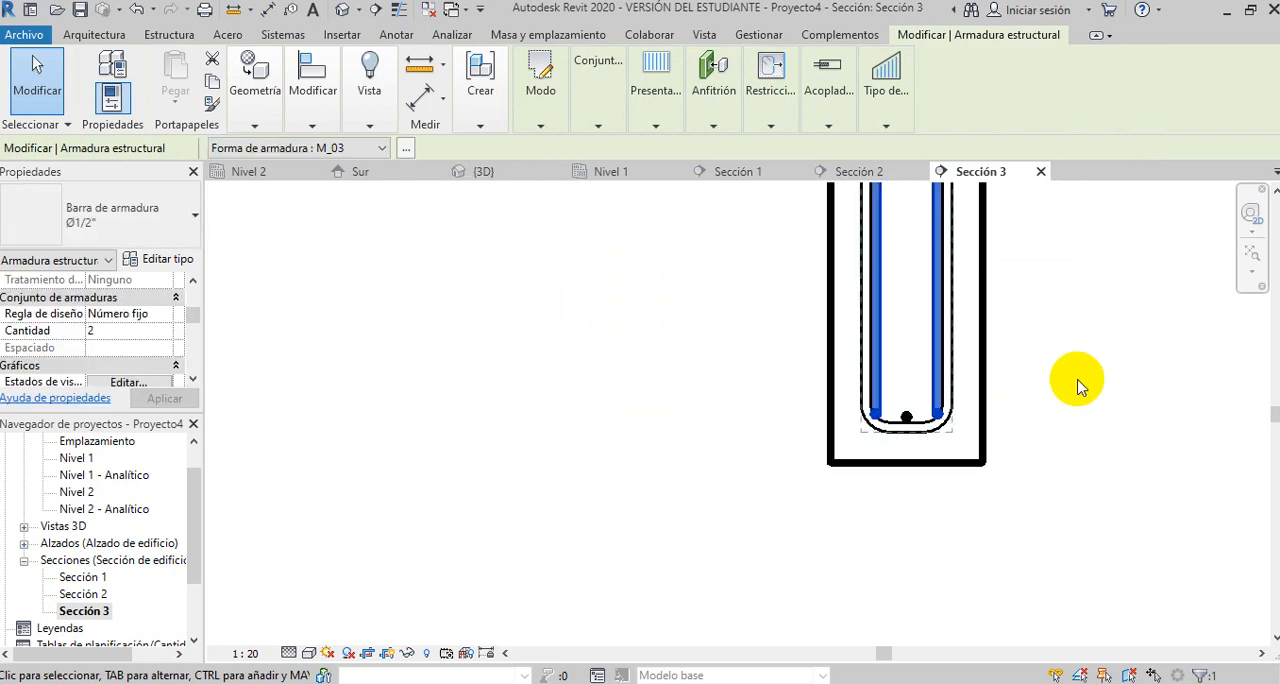
pyautogui.scroll(-2, 1078, 387)
# - Nudge the left-hand beam's bent M_03 bars upward to about the height of the central bottom bar
pyautogui.scroll(2, 507, 374)
pyautogui.scroll(2, 413, 384)
pyautogui.scroll(4, 408, 398)
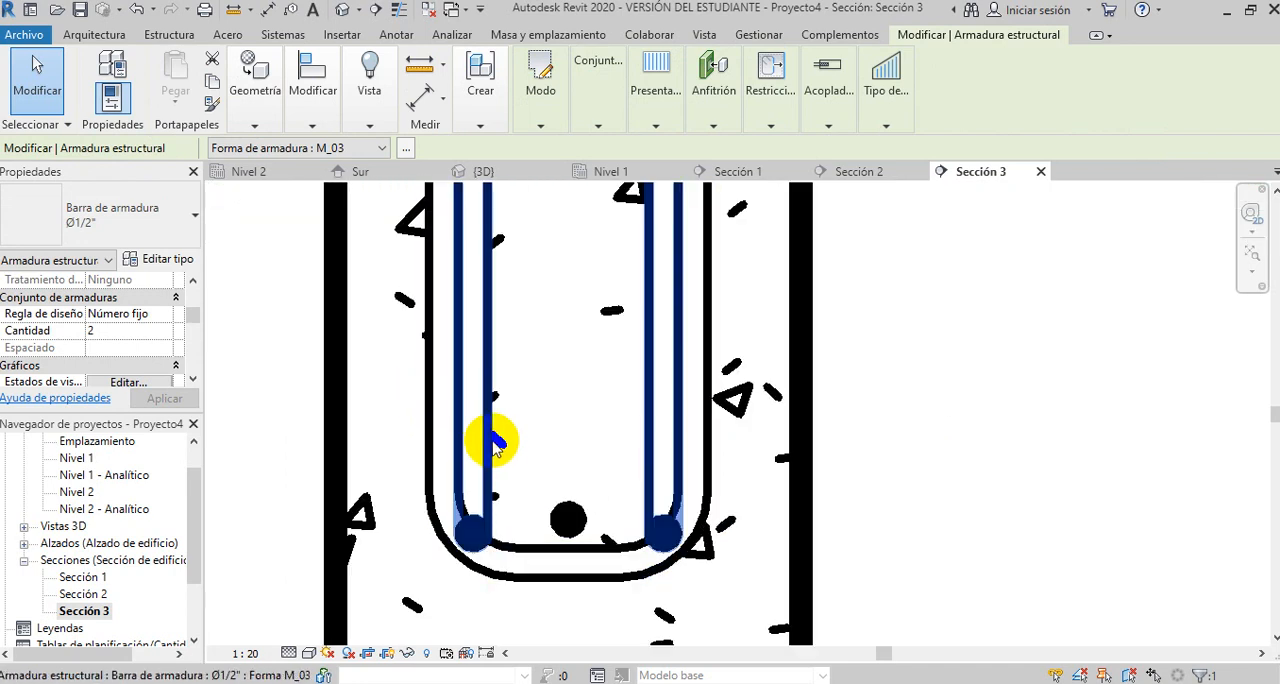
pyautogui.press('Up')
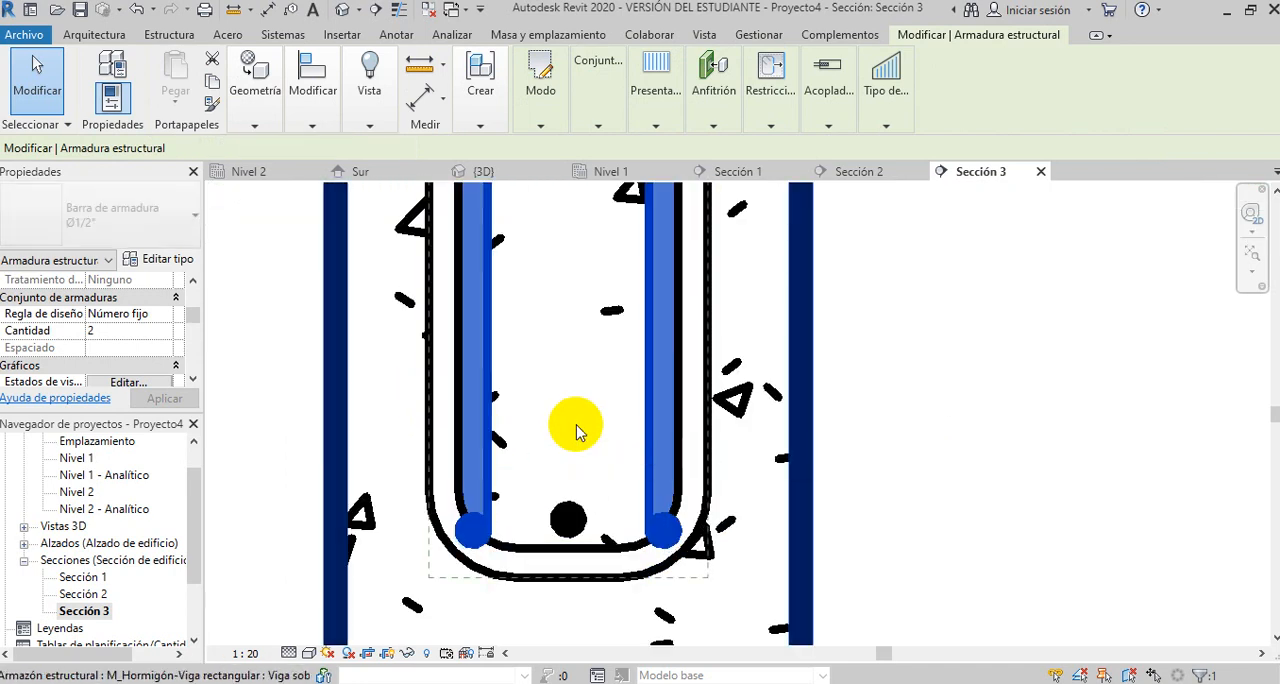
pyautogui.press('Up')
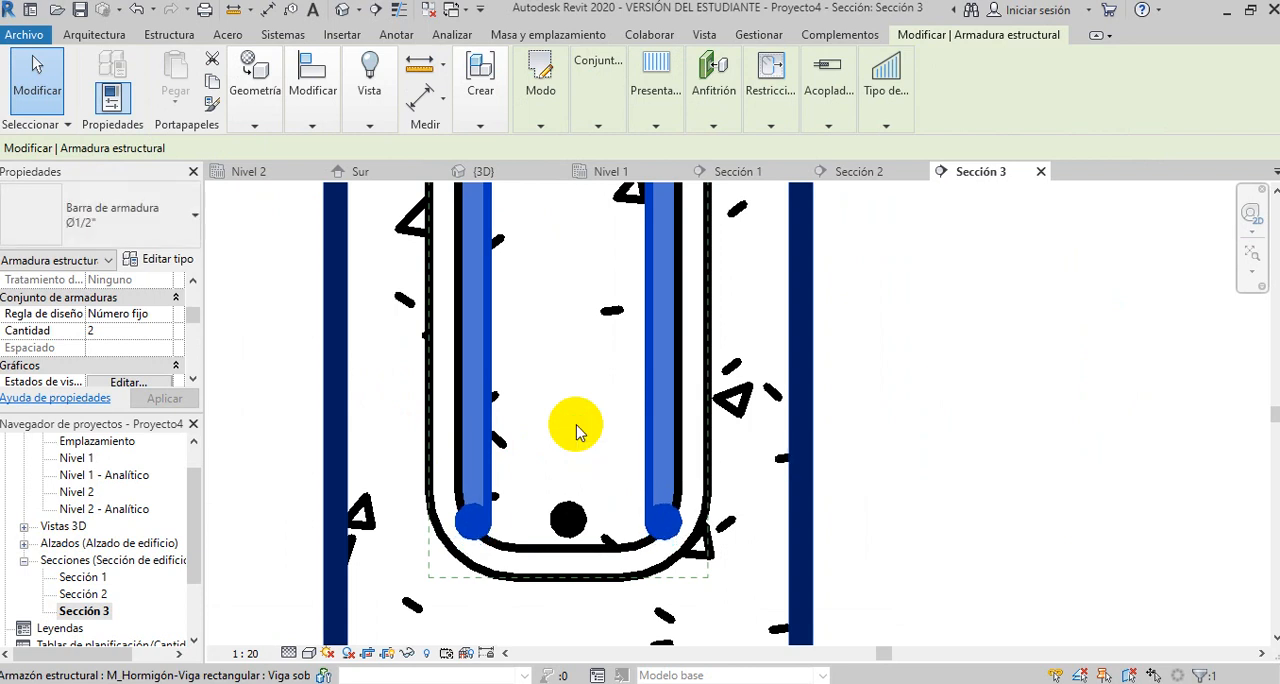
pyautogui.press('Up')
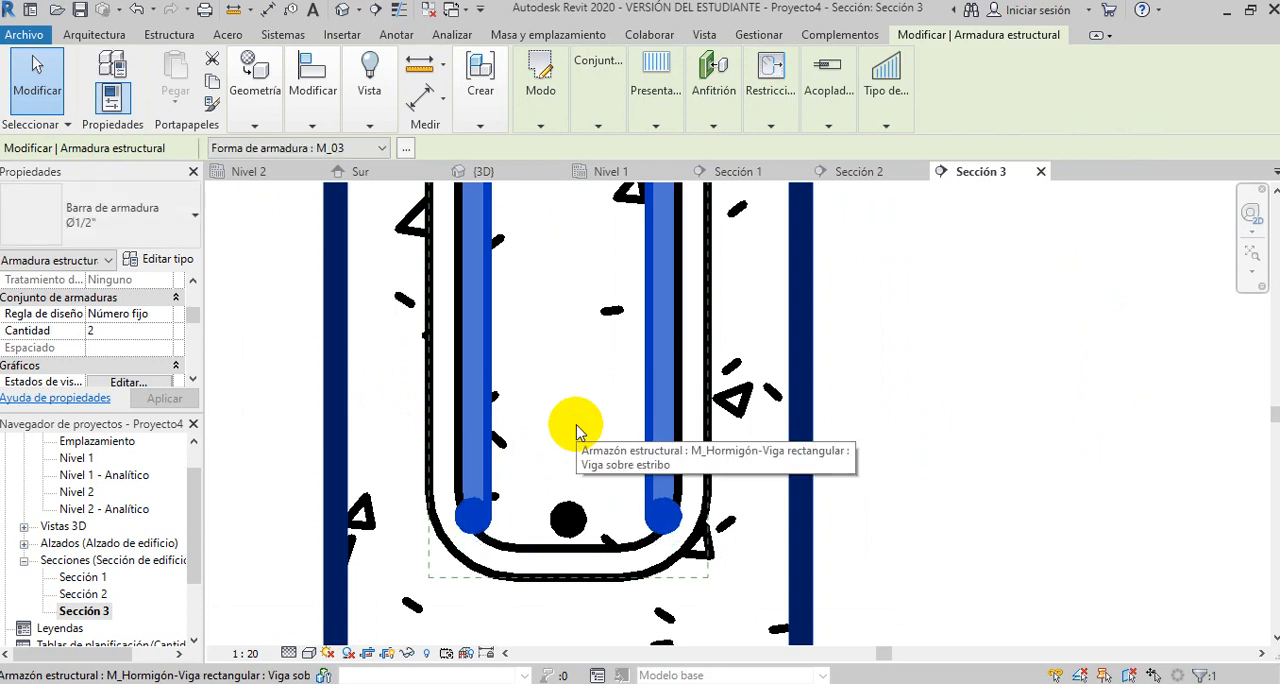
pyautogui.click(910, 426)
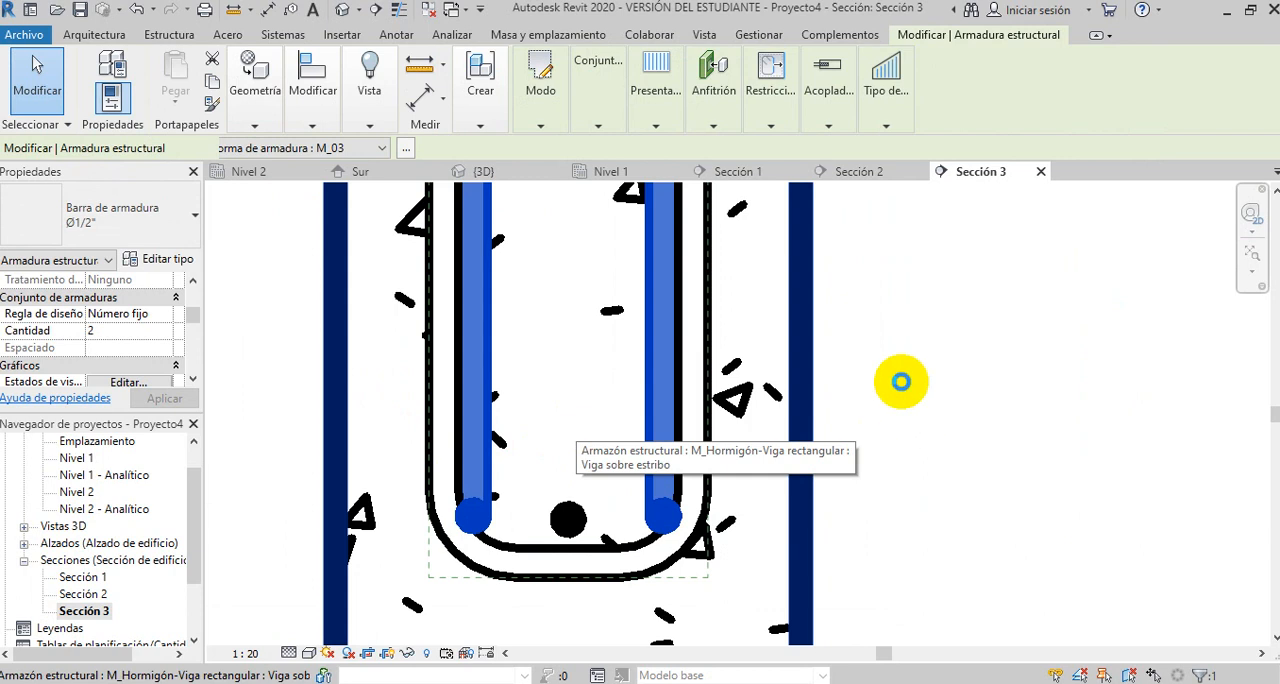
pyautogui.scroll(-5, 669, 530)
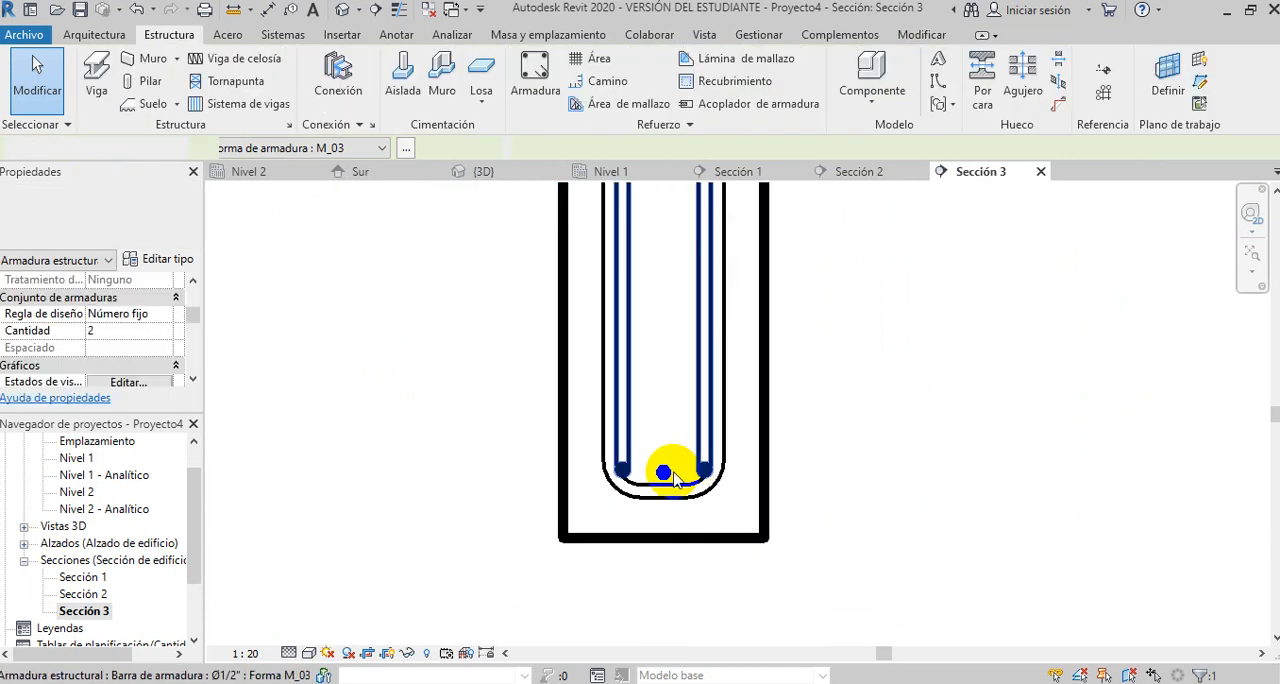
pyautogui.scroll(-1, 667, 464)
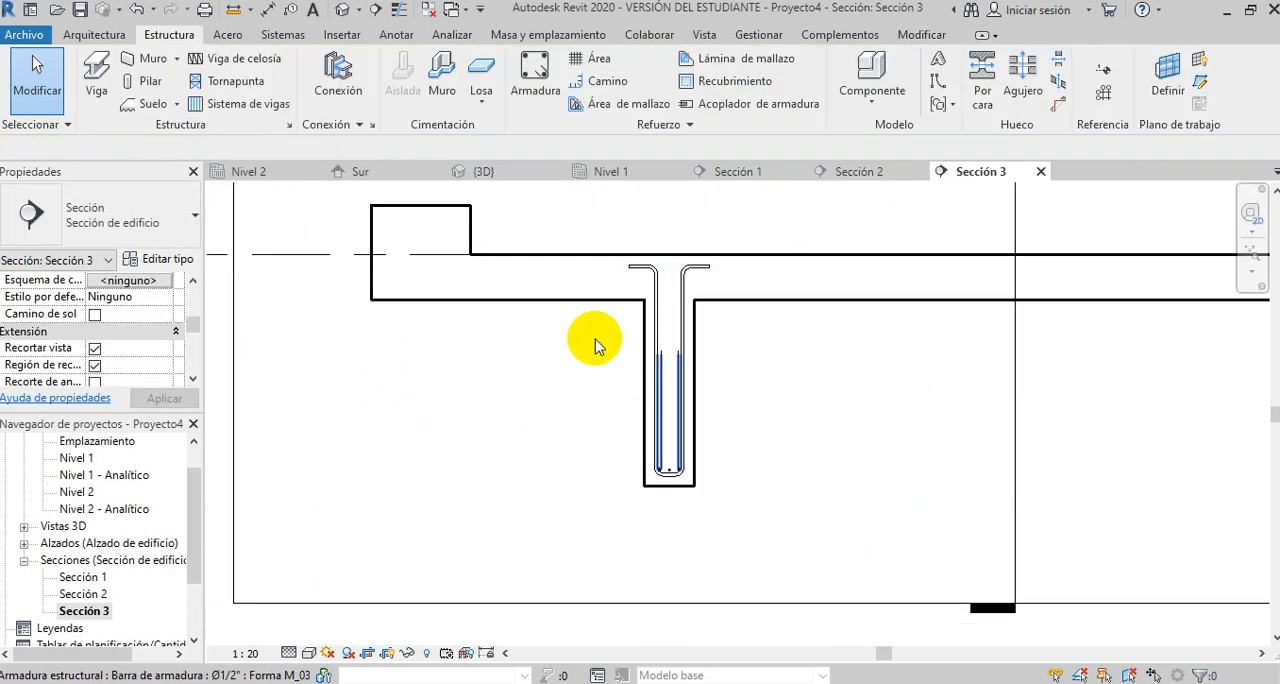
# - Open the 3D view and inspect the hooked end of the front beam's bent M_03 bars
pyautogui.click(342, 12)
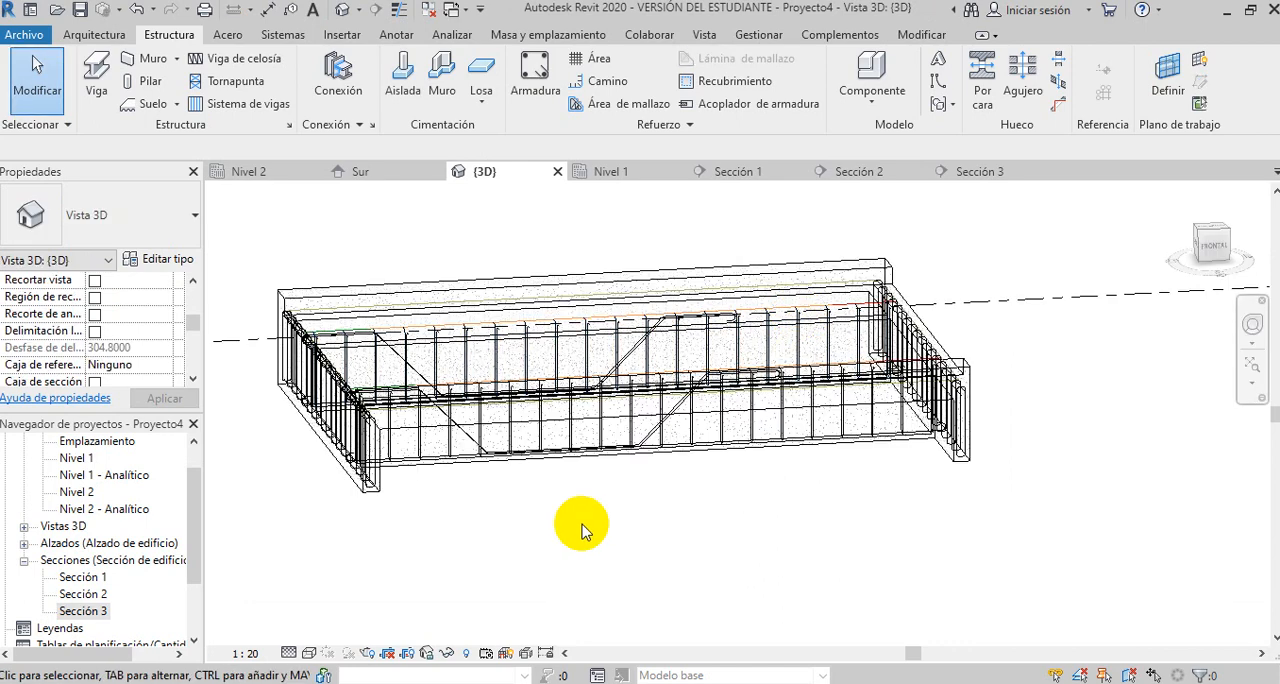
pyautogui.scroll(1, 583, 524)
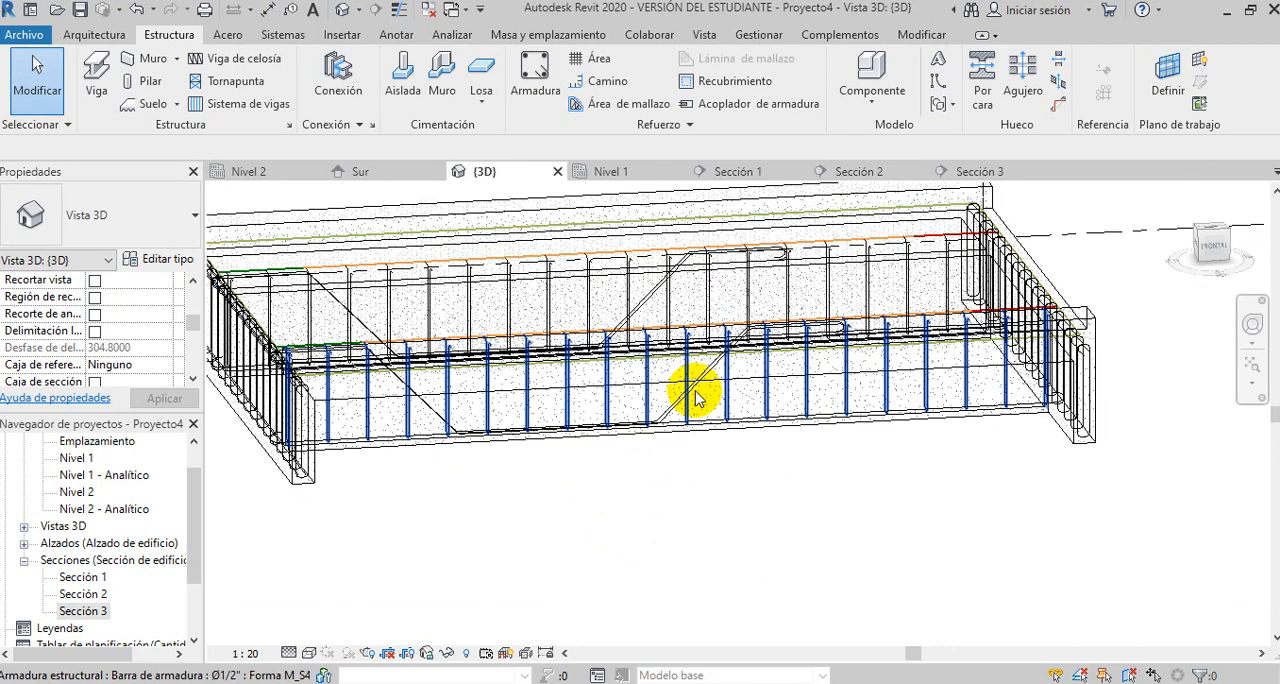
pyautogui.click(702, 515)
pyautogui.click(706, 375)
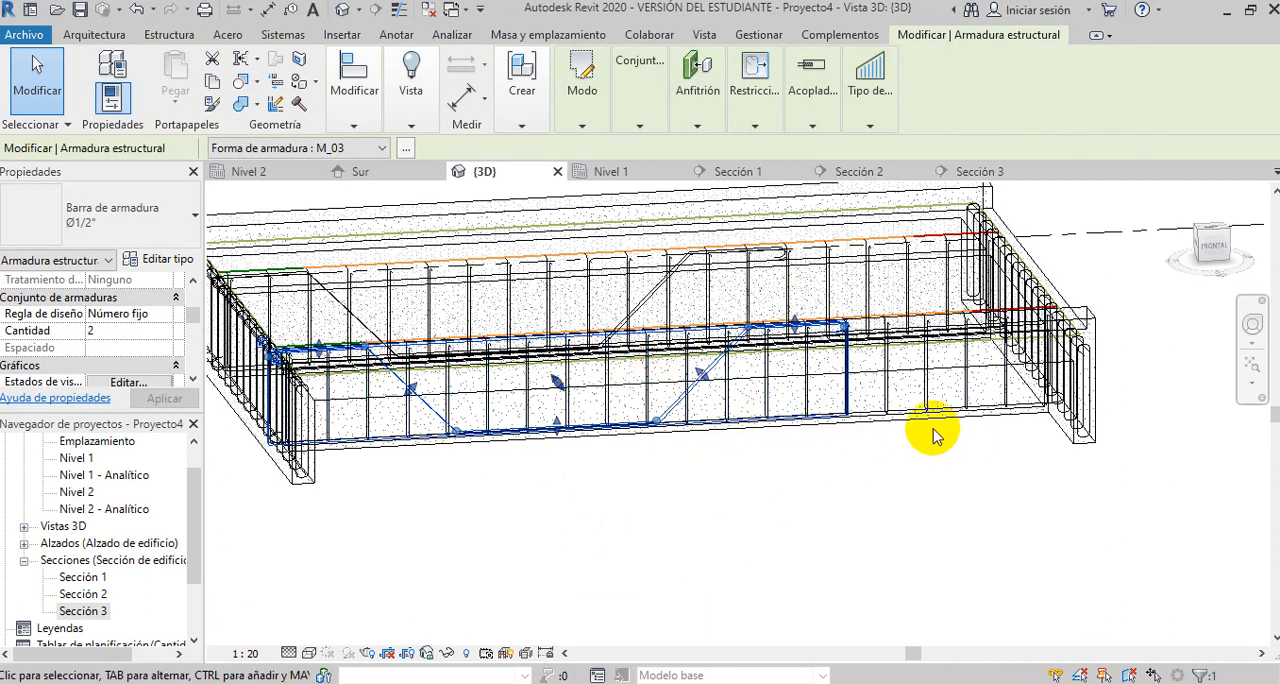
pyautogui.scroll(4, 857, 349)
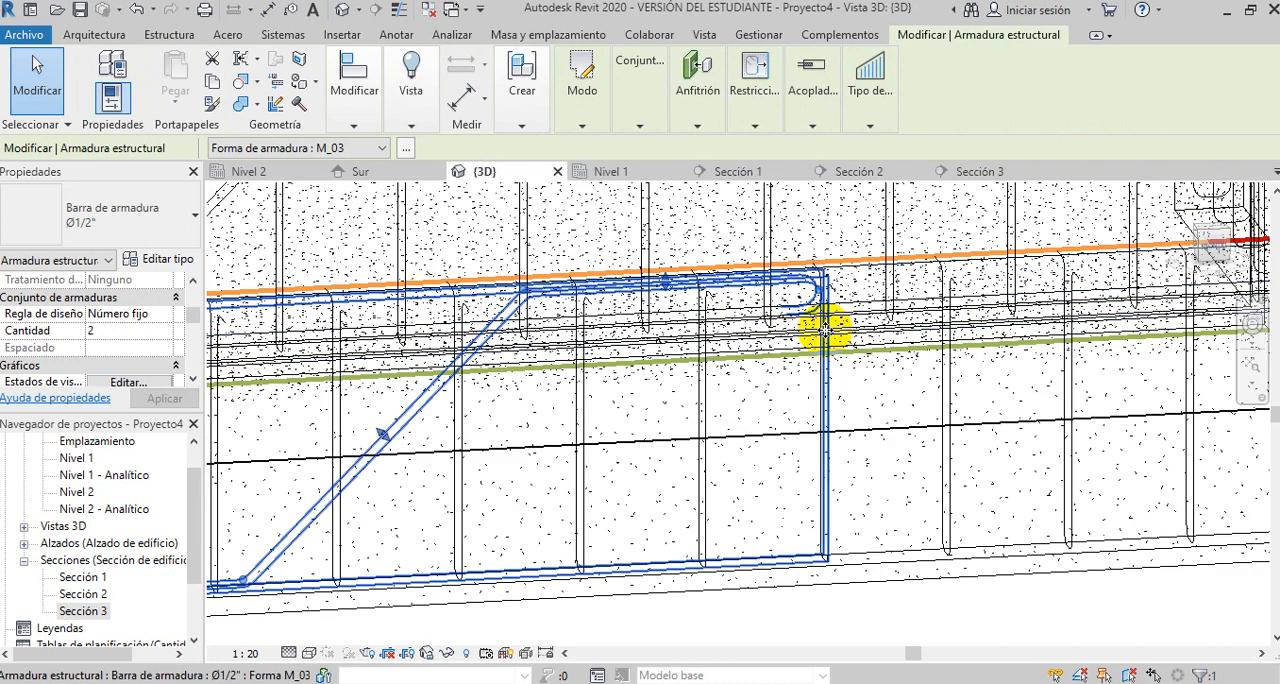
pyautogui.scroll(-3, 757, 303)
pyautogui.scroll(-2, 757, 305)
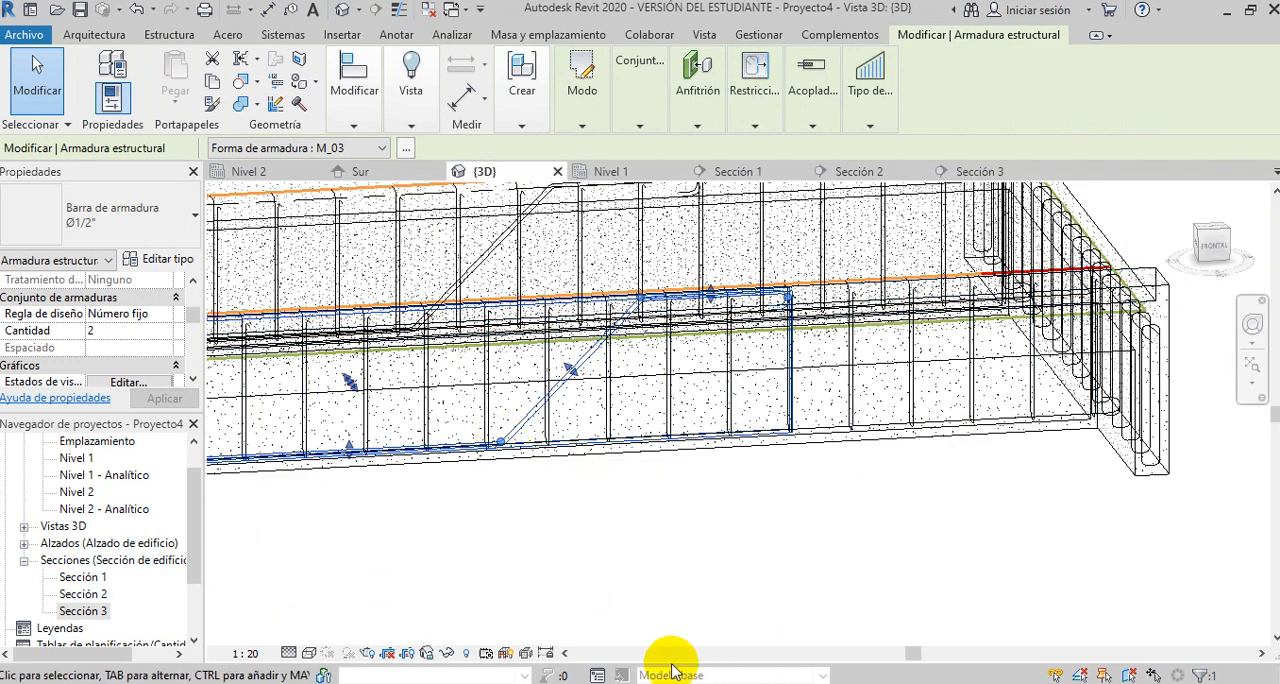
# - Stretch the hooked end of the front beam's bent M_03 bars to the beam's right-hand end
pyautogui.click(750, 542)
pyautogui.click(804, 588)
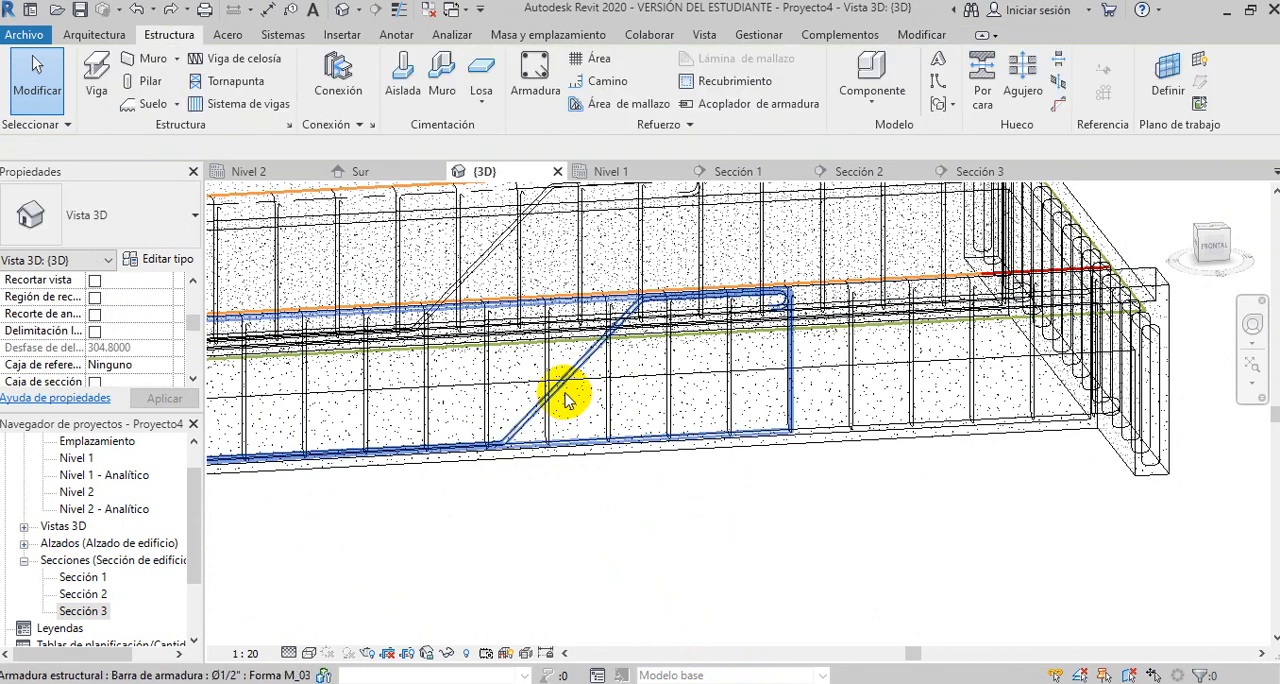
pyautogui.click(806, 520)
pyautogui.moveTo(811, 509); pyautogui.dragTo(855, 525, button='middle')
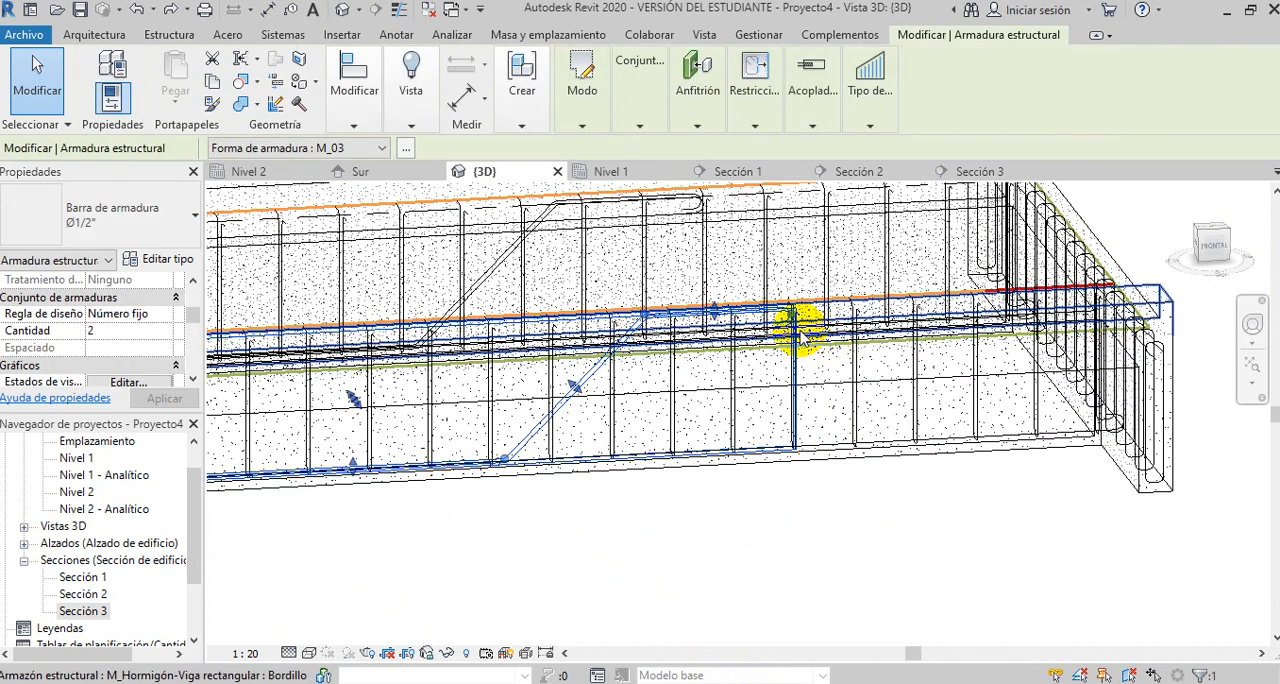
pyautogui.scroll(3, 800, 320)
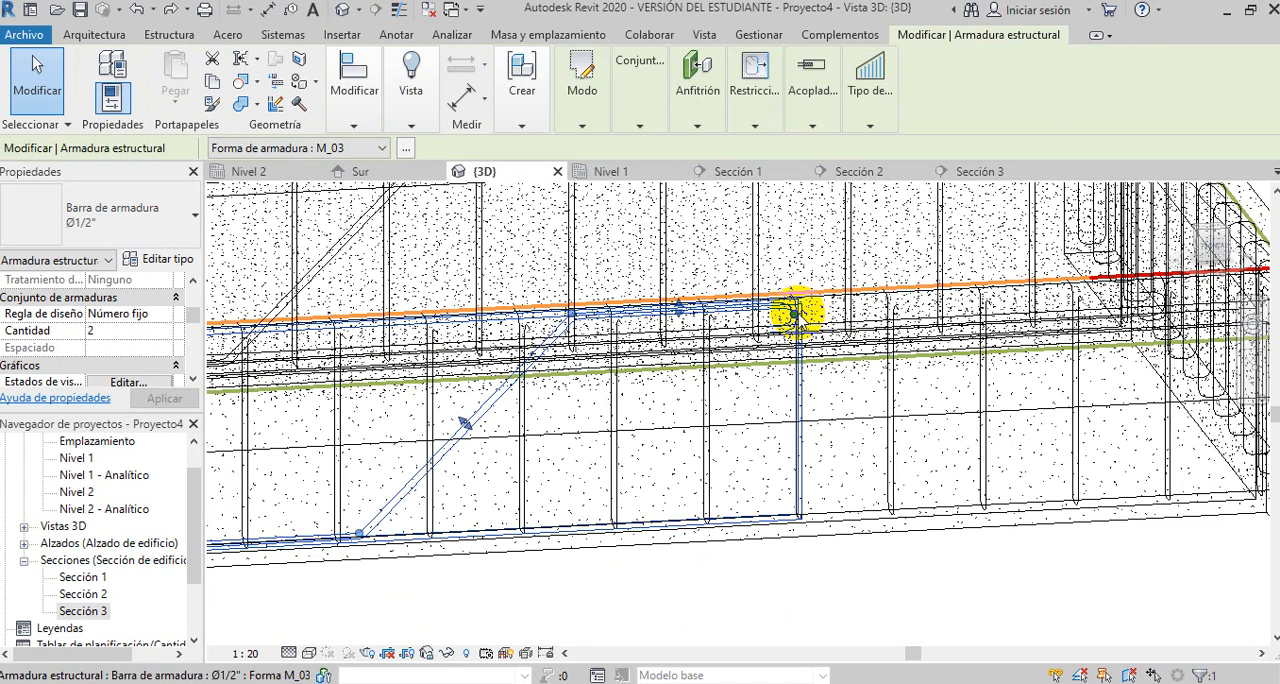
pyautogui.scroll(-1, 780, 318)
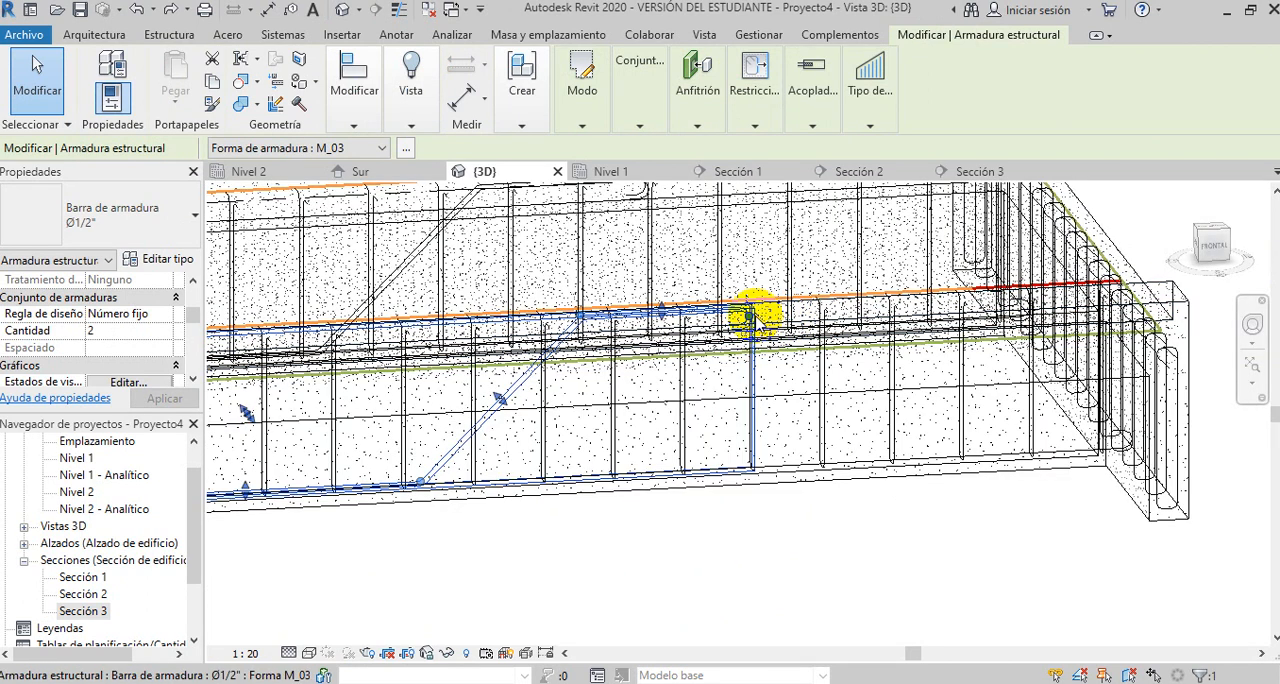
pyautogui.moveTo(760, 318); pyautogui.dragTo(1150, 306)
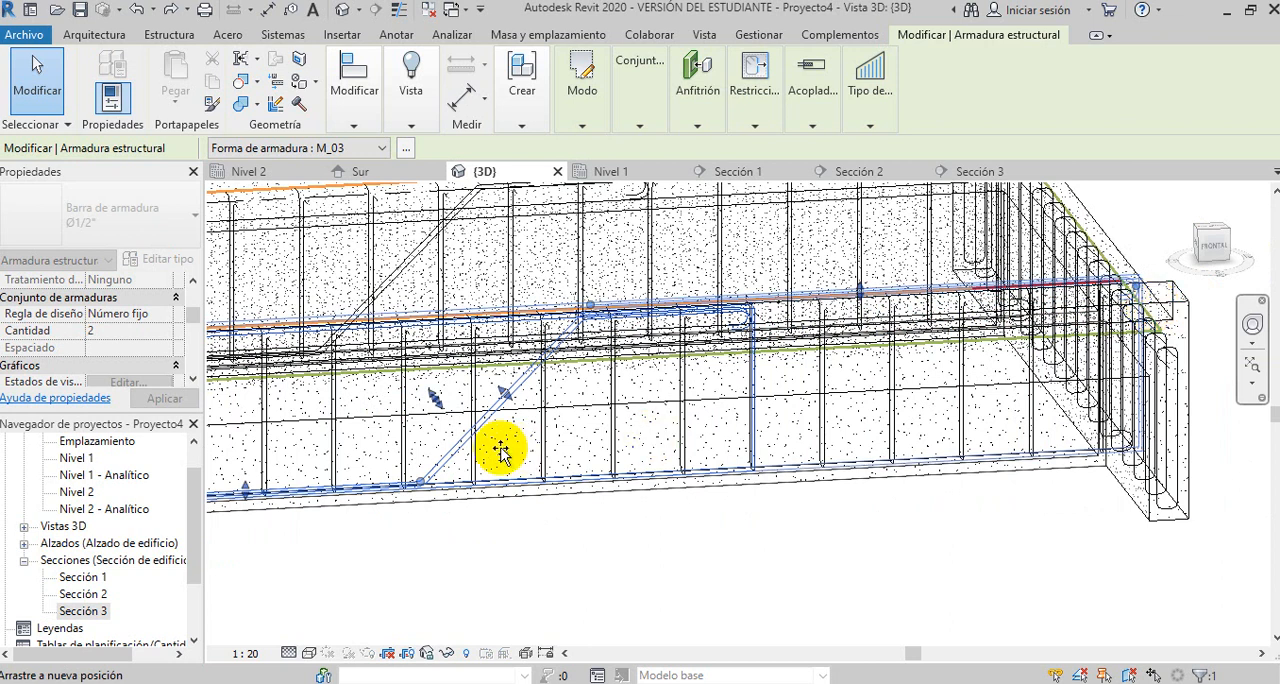
# - Shift the sloped segment of the front beam's bent M_03 bars towards the beam's right-hand end
pyautogui.moveTo(588, 307); pyautogui.dragTo(927, 305)
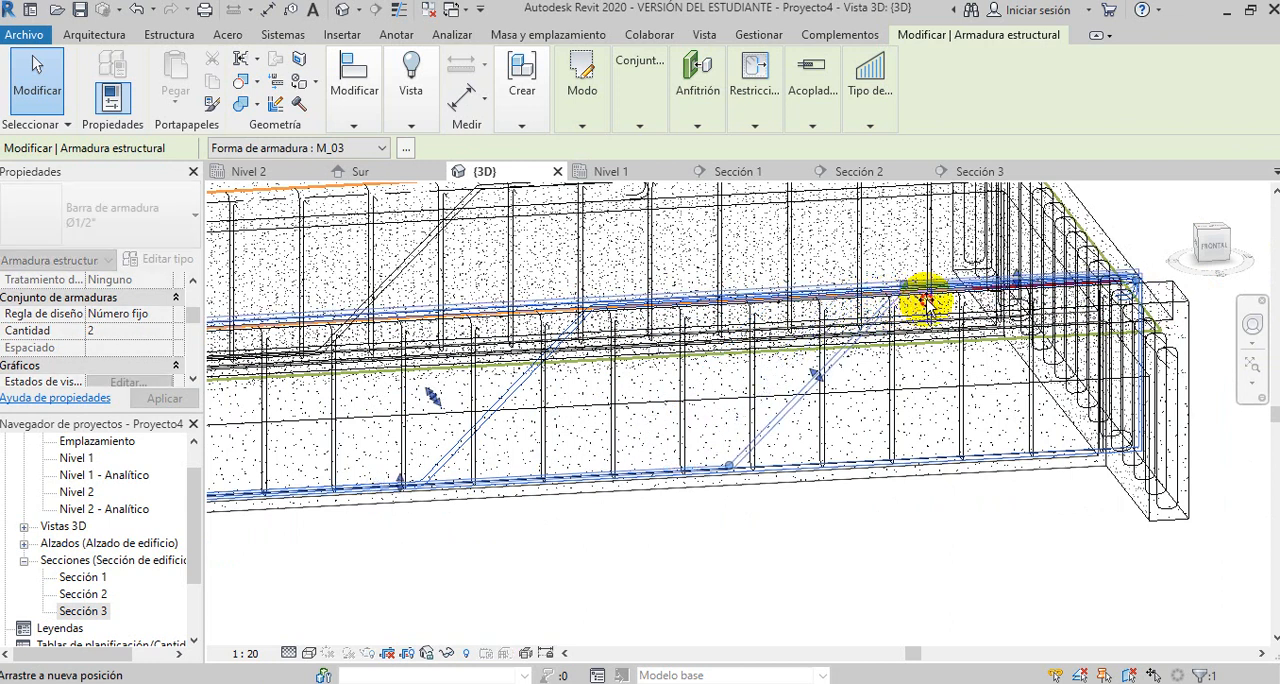
pyautogui.click(770, 551)
pyautogui.scroll(-2, 873, 514)
pyautogui.moveTo(766, 515); pyautogui.dragTo(814, 492, button='middle')
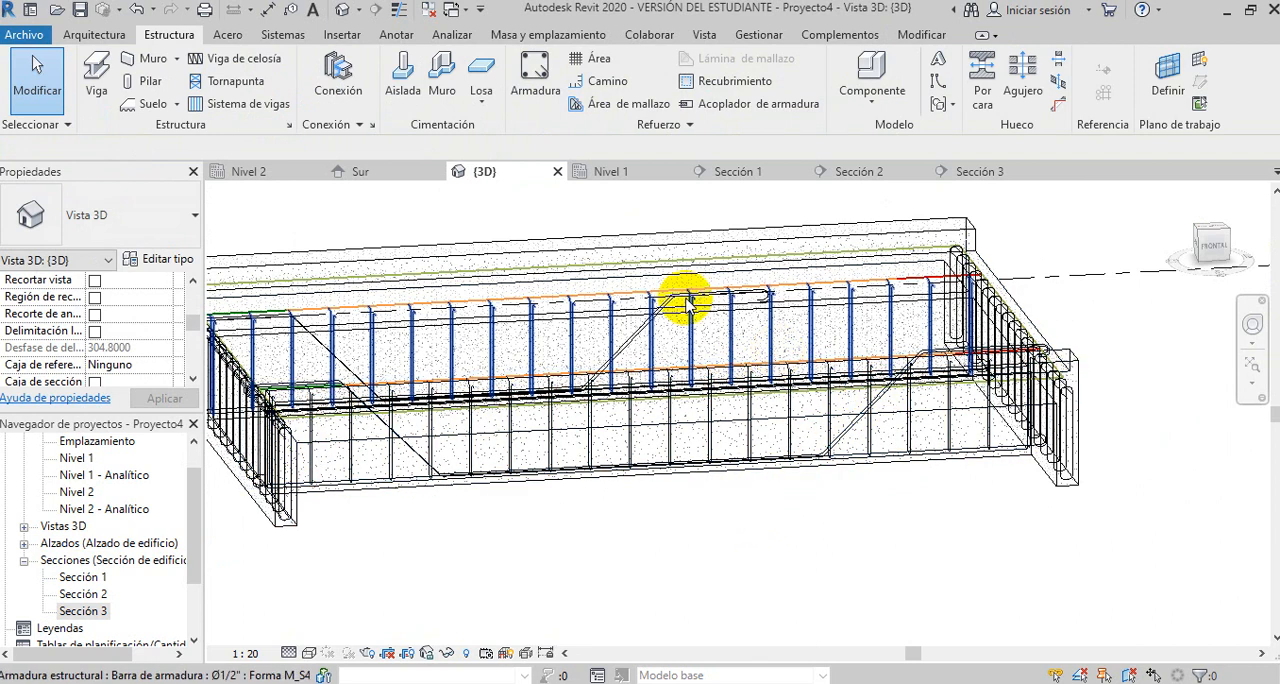
# - In the Nivel 2 plan, move the Sección 2 line onto the lower longitudinal beam and open that section view
pyautogui.doubleClick(107, 499)
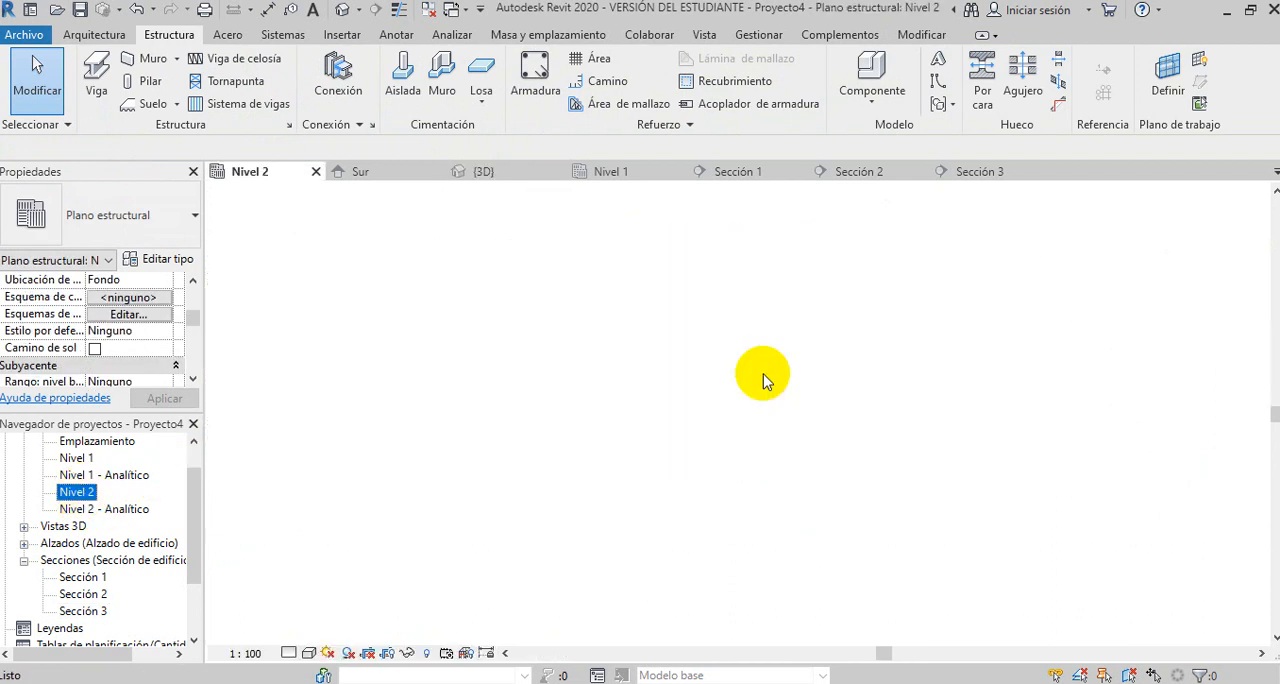
pyautogui.click(832, 400)
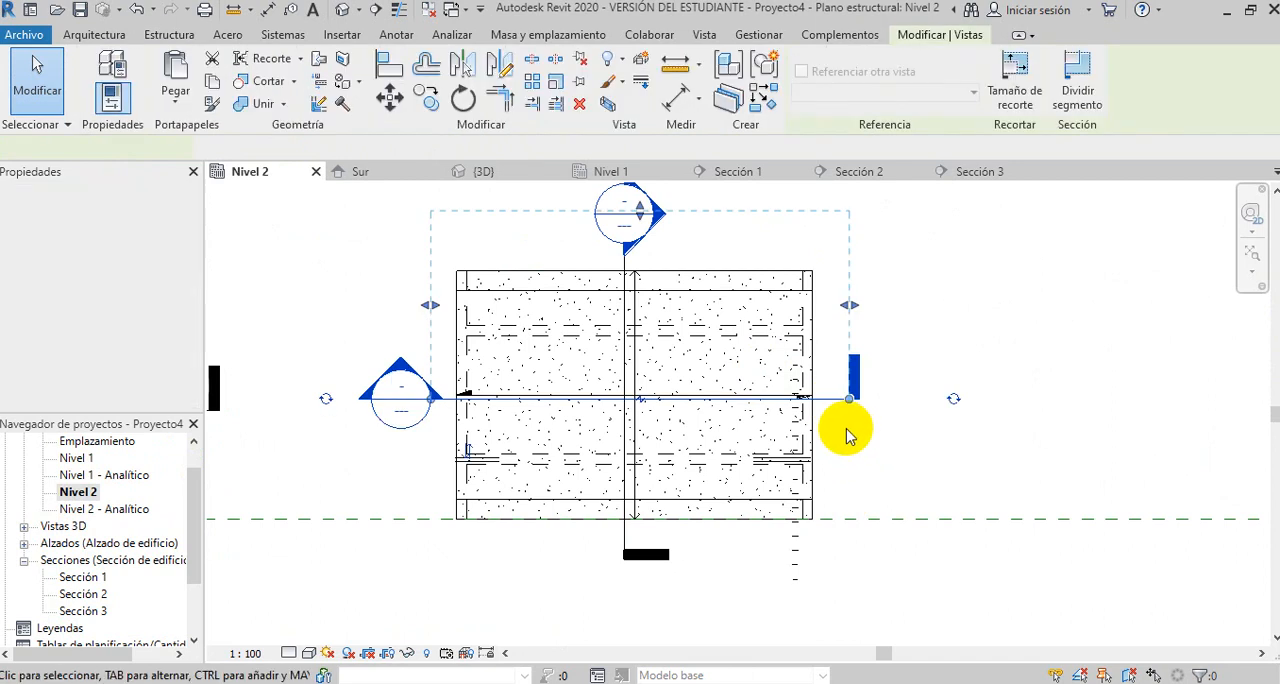
pyautogui.moveTo(830, 424); pyautogui.dragTo(830, 458)
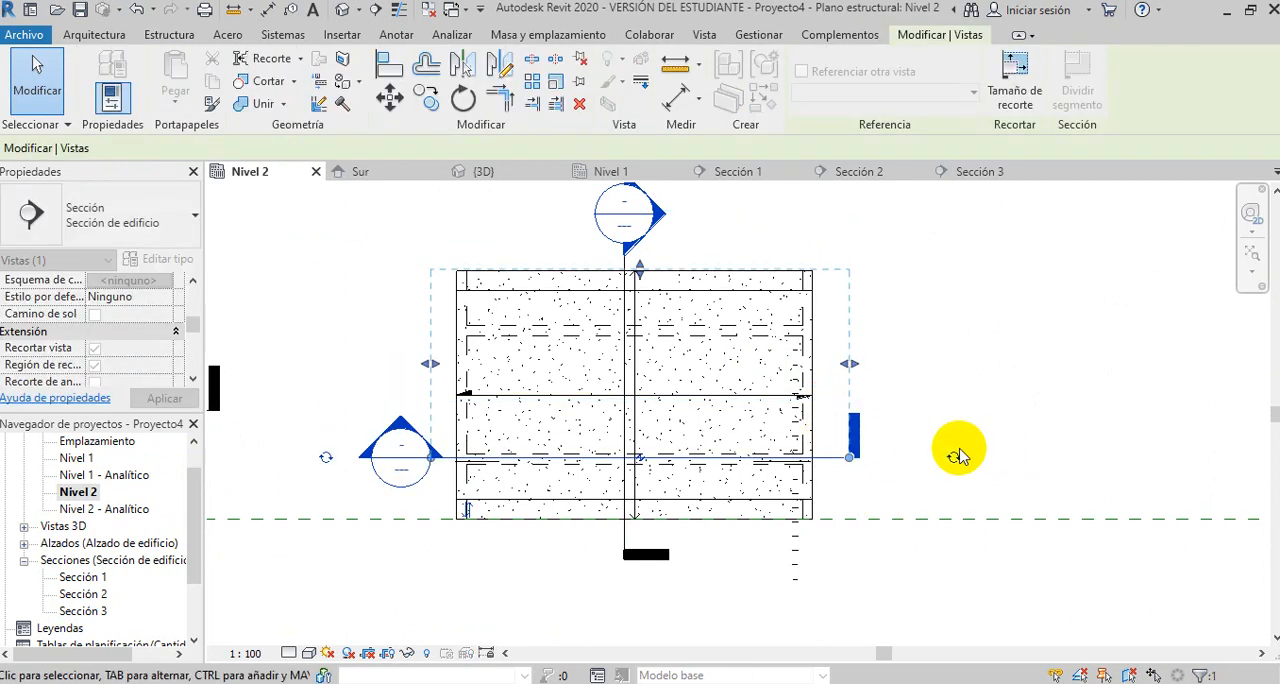
pyautogui.click(480, 570)
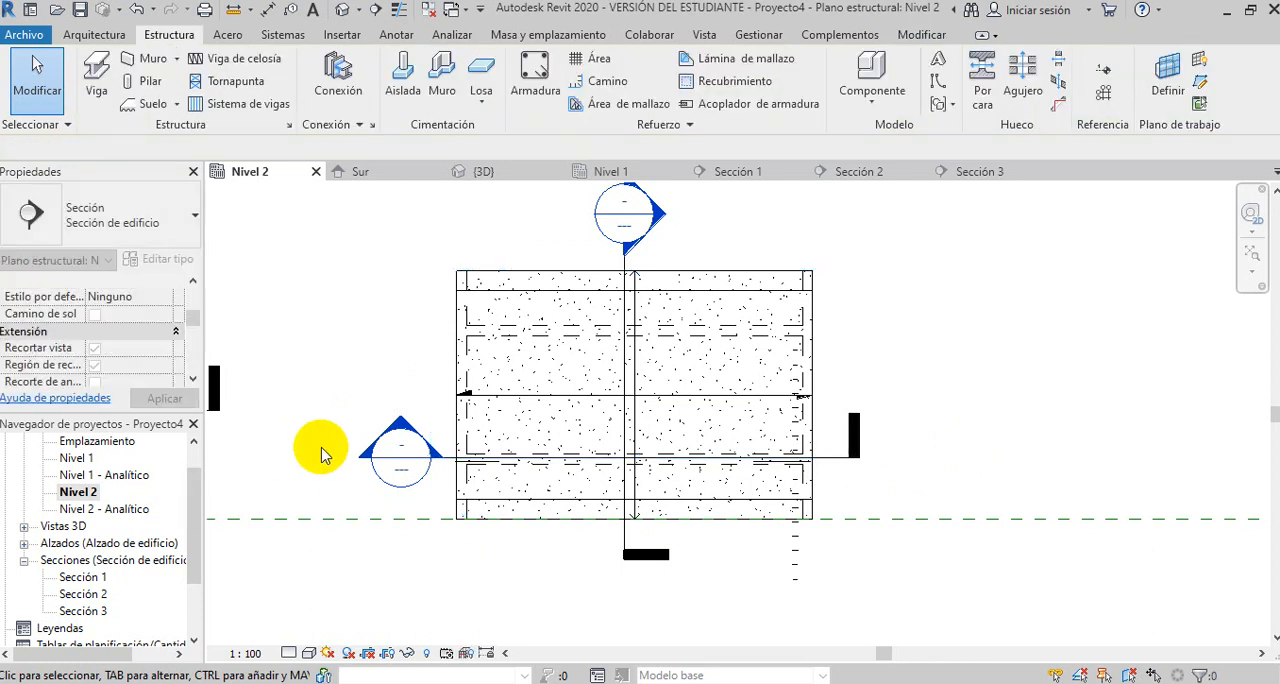
pyautogui.doubleClick(398, 428)
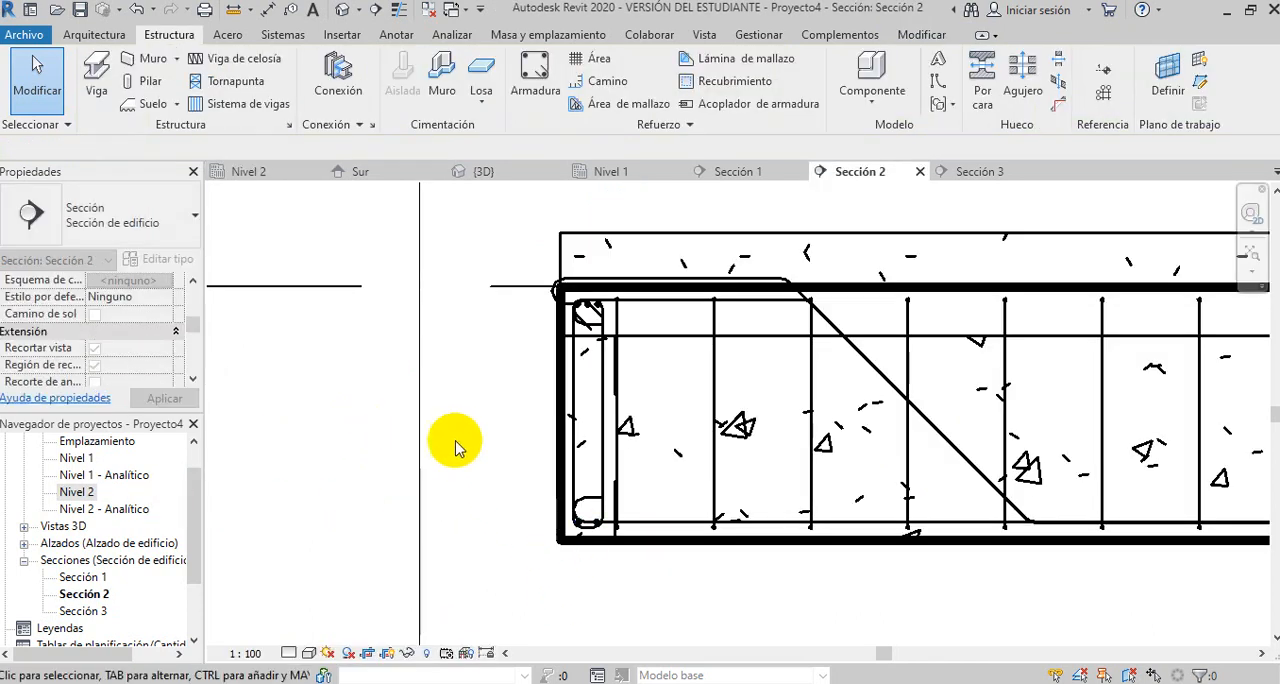
# - In Sección 2, stretch the hooked end of the shorter bent M_03 bars to the beam's right-hand end
pyautogui.scroll(-3, 457, 443)
pyautogui.moveTo(700, 534); pyautogui.dragTo(632, 517, button='middle')
pyautogui.scroll(2, 780, 455)
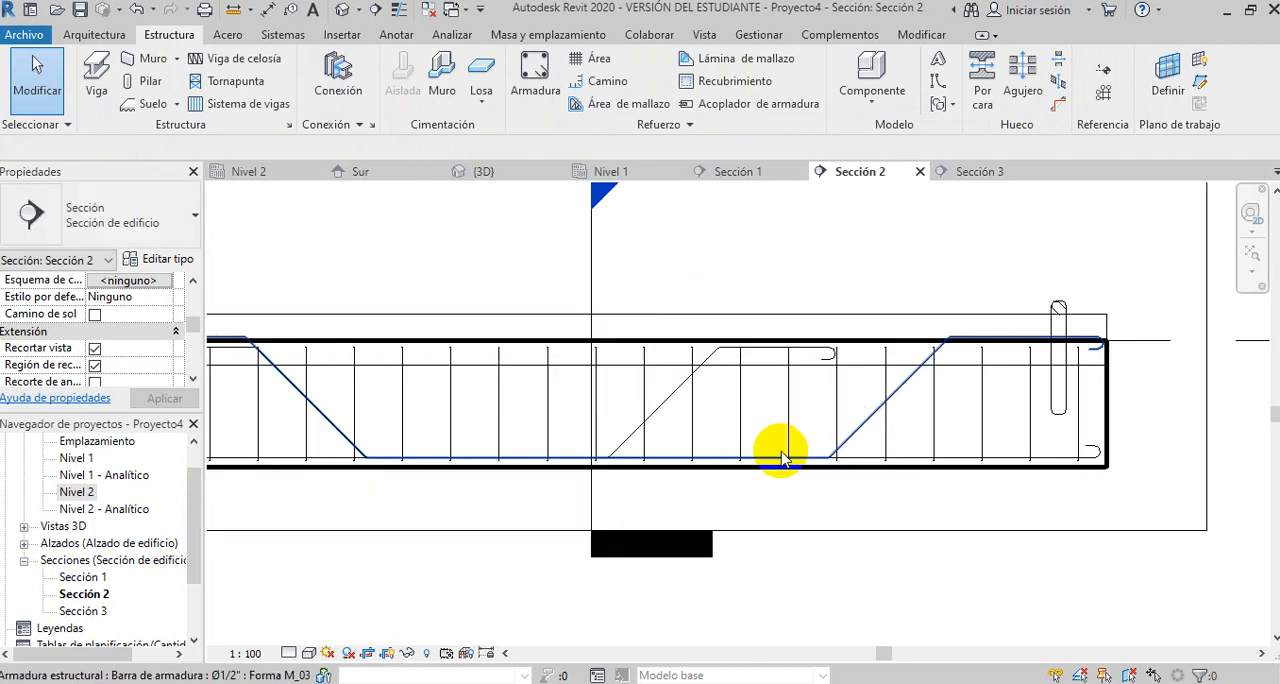
pyautogui.click(1096, 341)
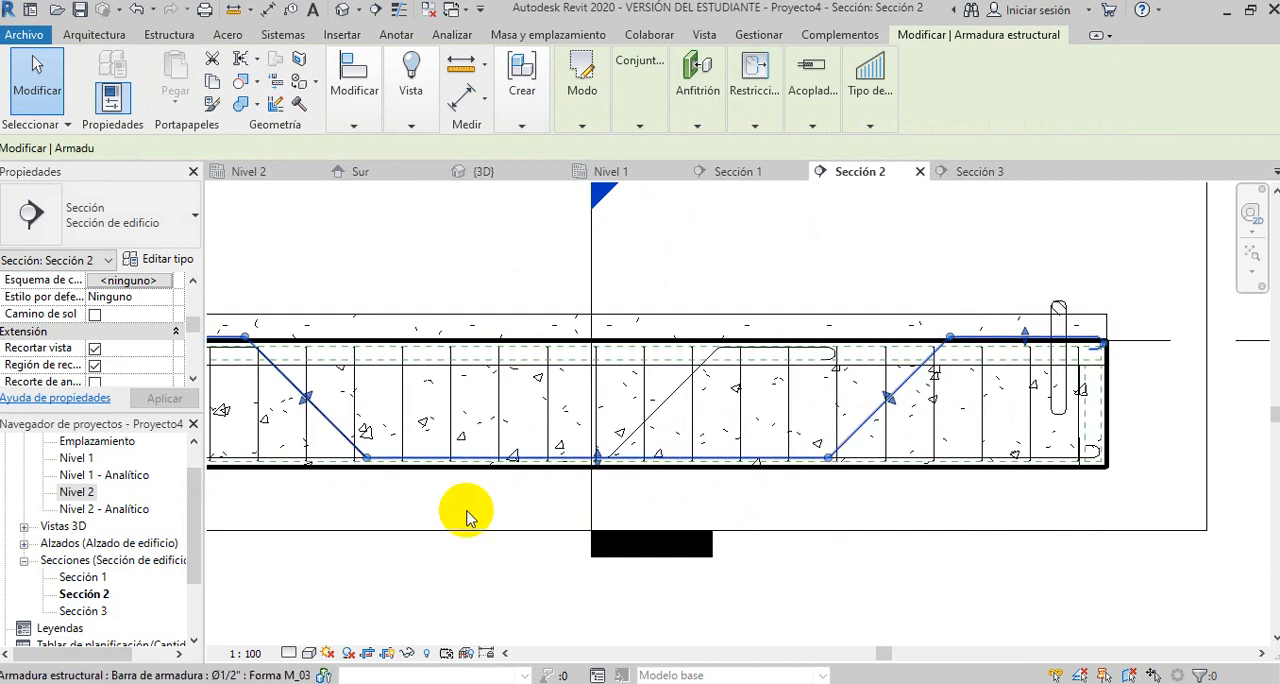
pyautogui.click(828, 500)
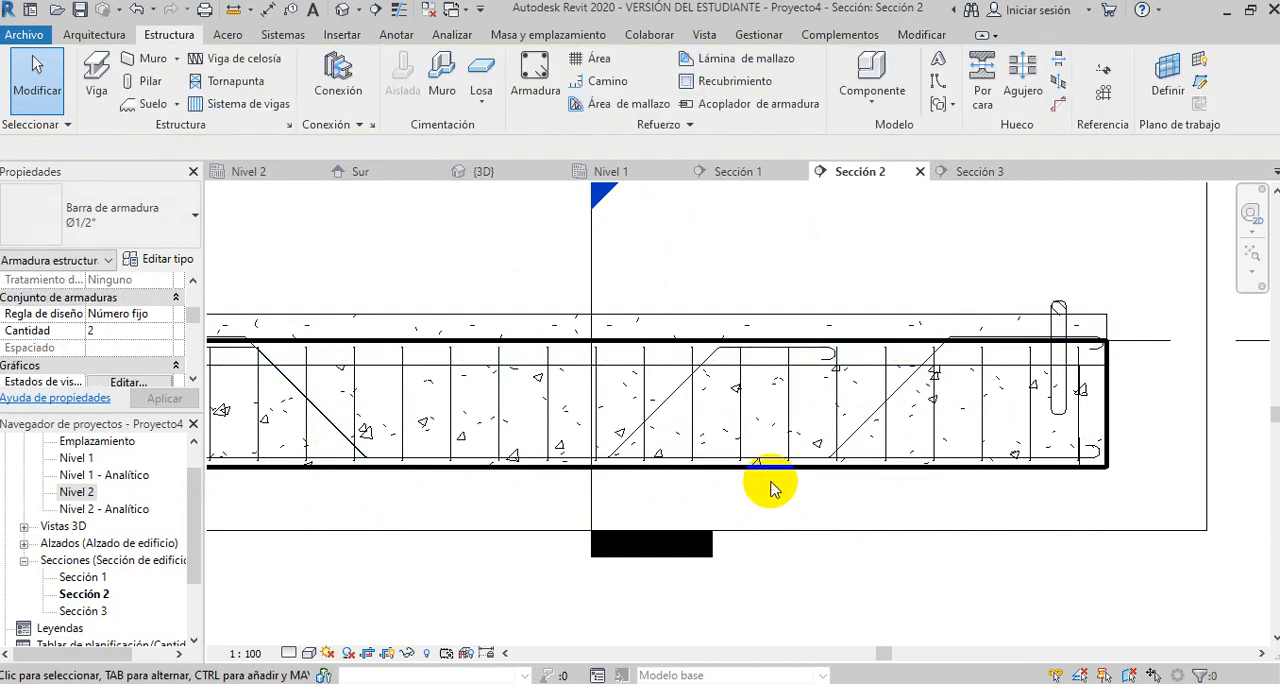
pyautogui.click(672, 406)
pyautogui.click(717, 494)
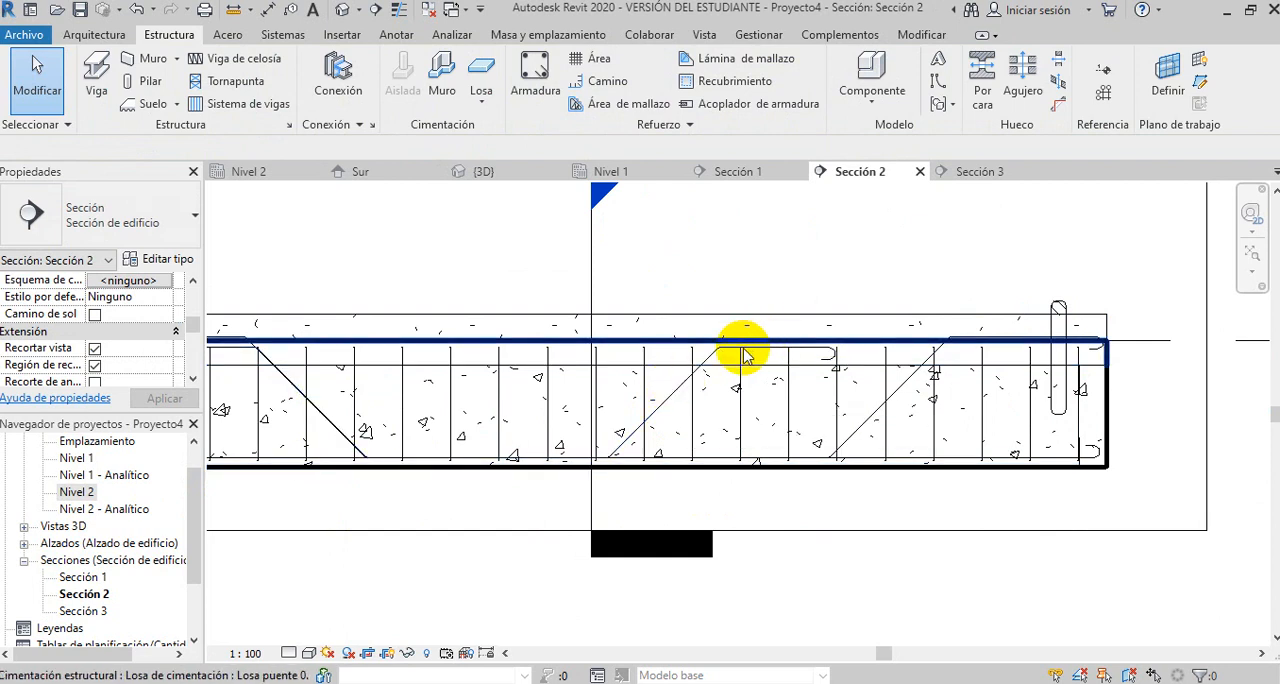
pyautogui.click(893, 427)
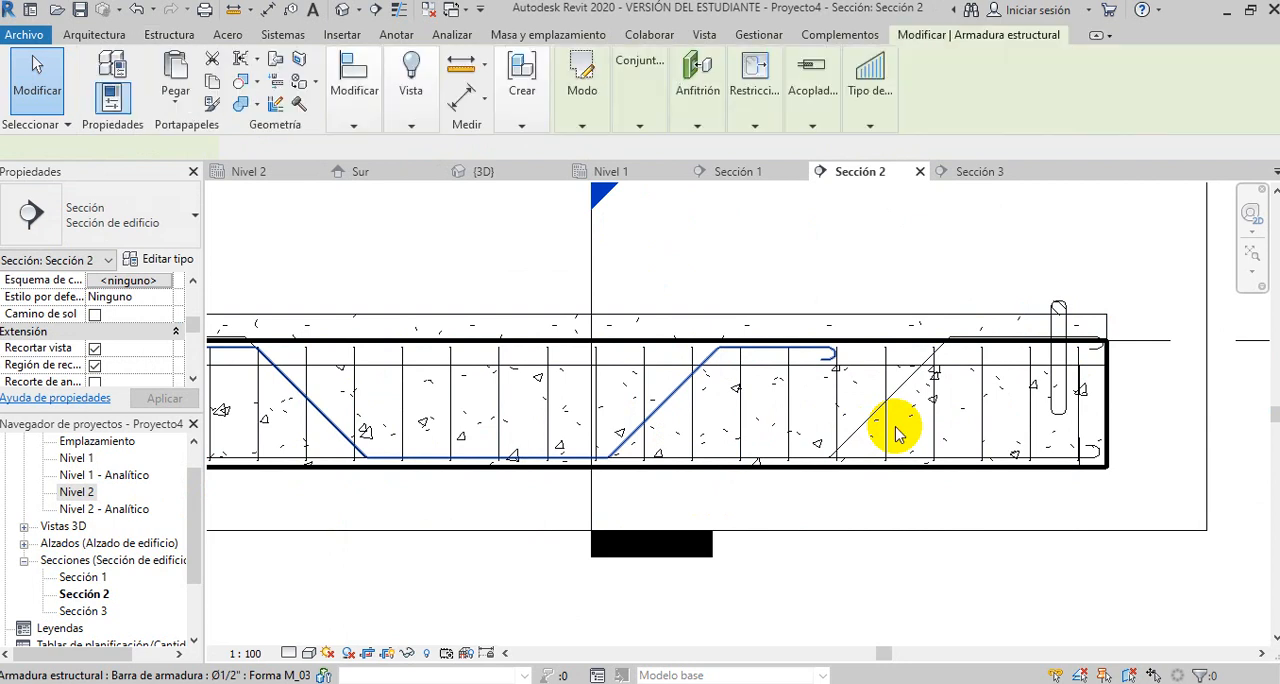
pyautogui.moveTo(838, 355); pyautogui.dragTo(1103, 355)
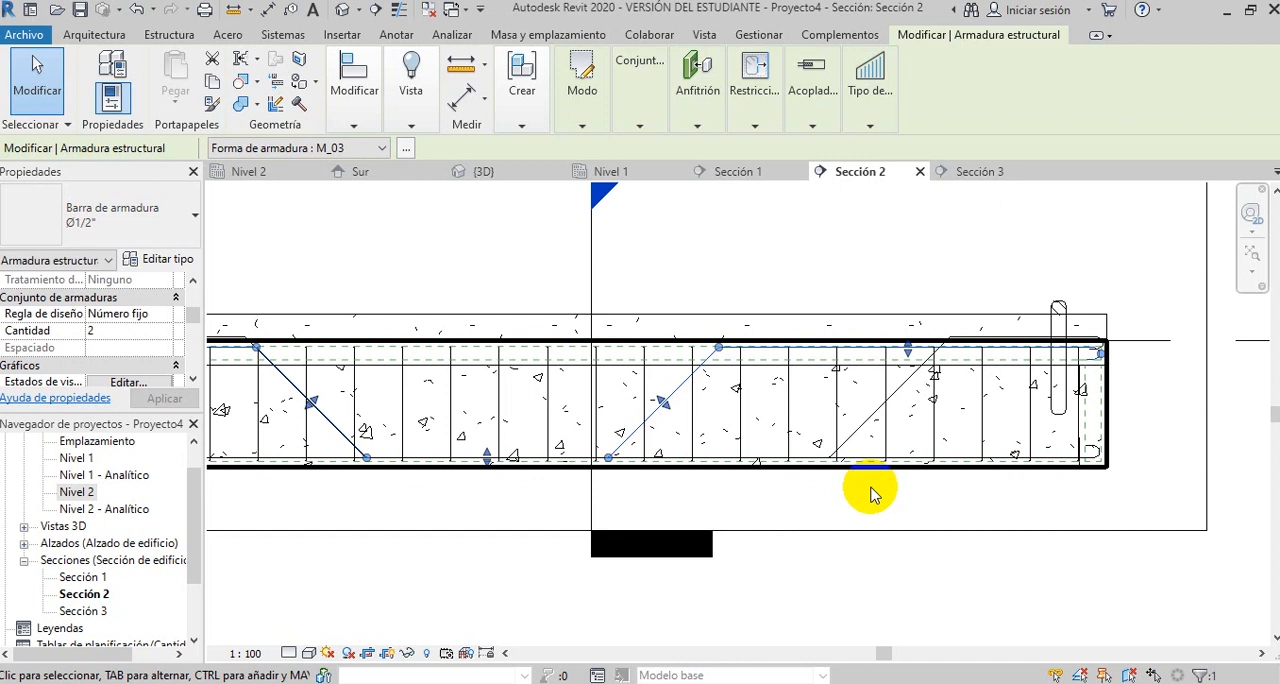
# - Shift the sloped segment of the stretched M_03 bars towards the beam's right-hand end, in line with the other bent bars
pyautogui.moveTo(720, 351); pyautogui.dragTo(943, 350)
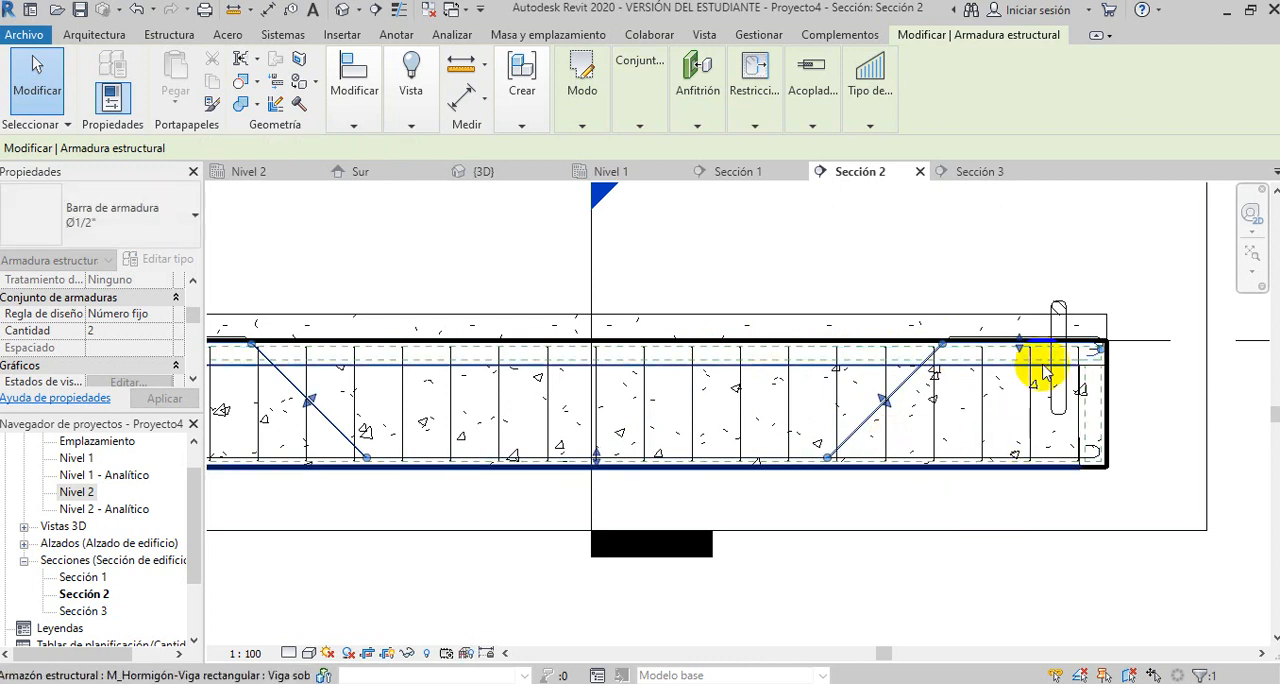
pyautogui.click(986, 549)
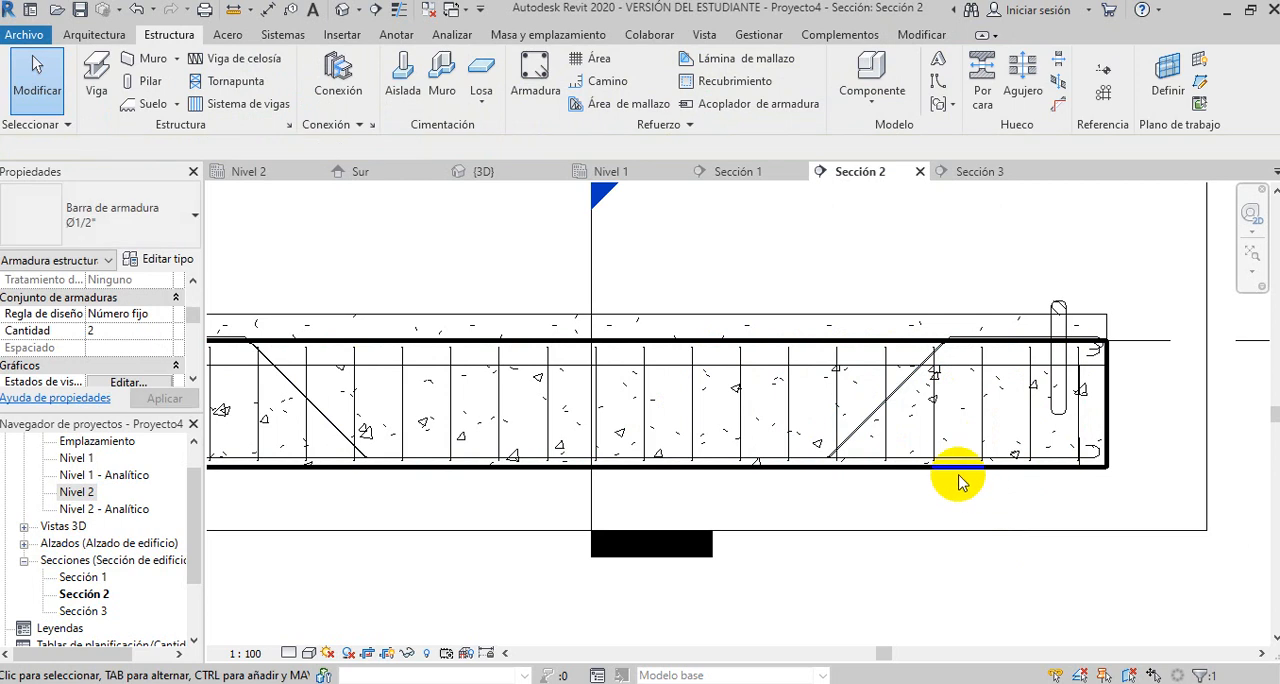
pyautogui.scroll(-2, 942, 477)
pyautogui.scroll(-3, 916, 386)
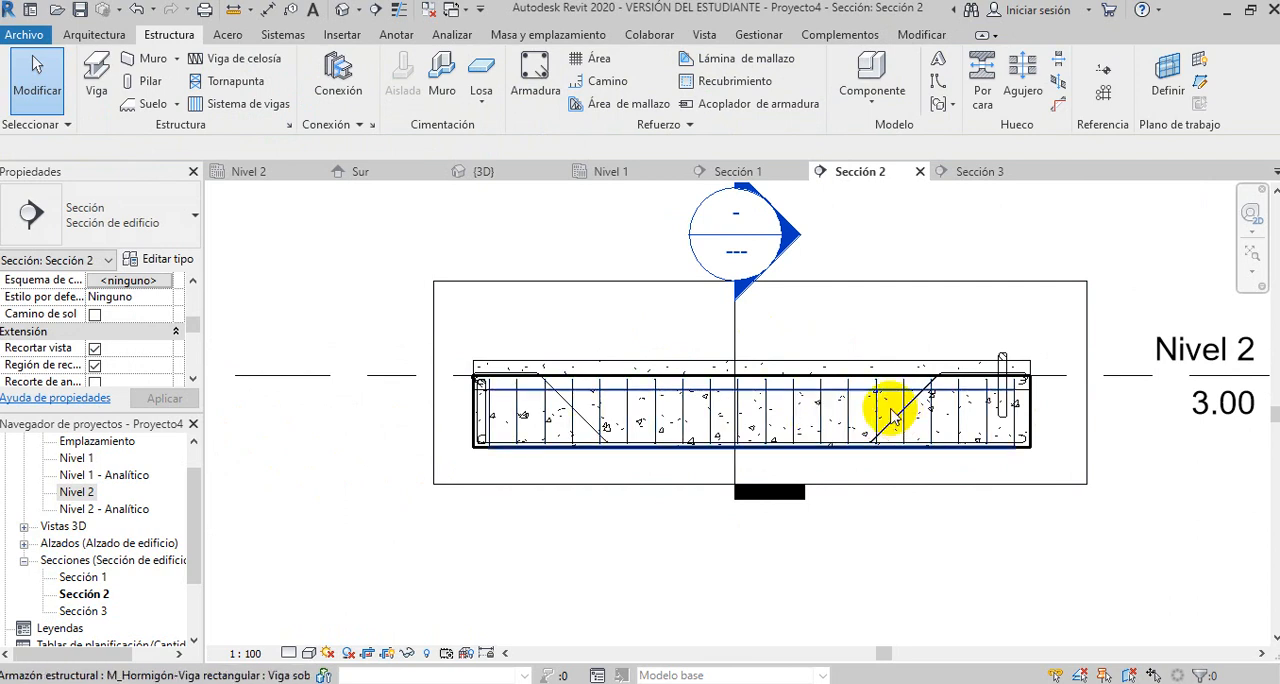
# - Inspect the reinforcement of both beams in the 3D view and in the Sección 1 and Sección 3 views
pyautogui.click(342, 10)
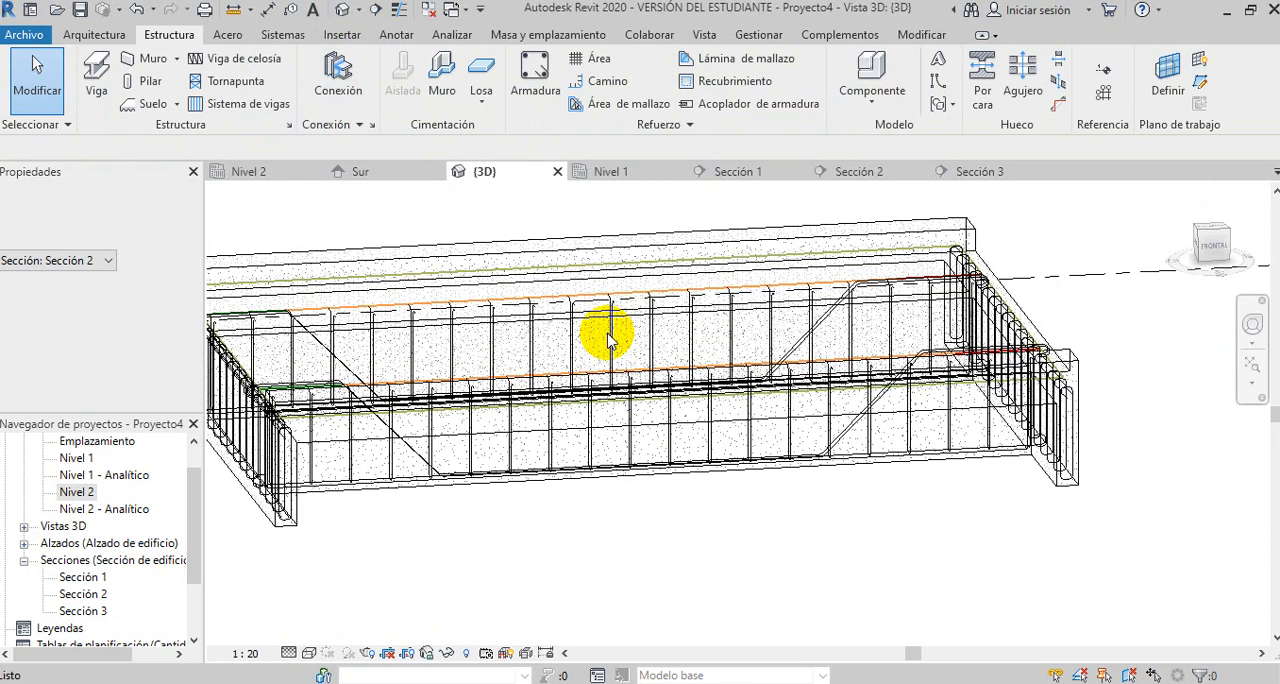
pyautogui.keyDown('shift'); pyautogui.moveTo(677, 500); pyautogui.dragTo(786, 478, button='middle'); pyautogui.keyUp('shift')
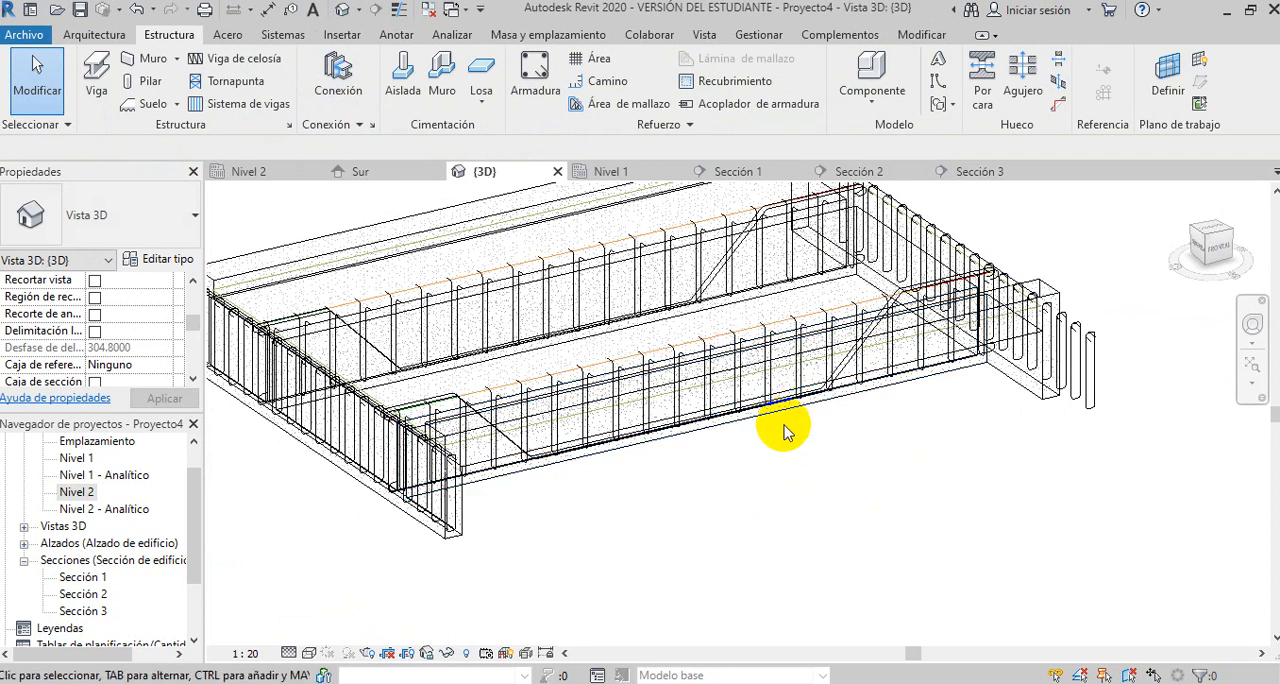
pyautogui.scroll(-2, 783, 430)
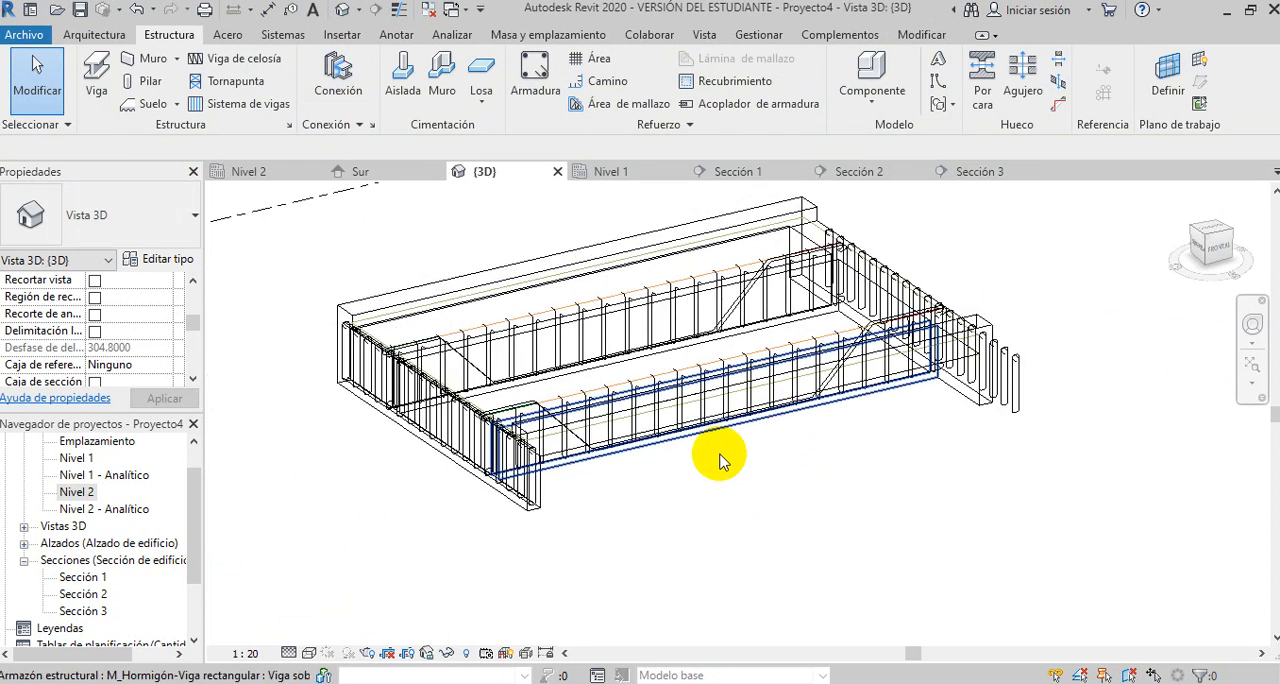
pyautogui.doubleClick(82, 580)
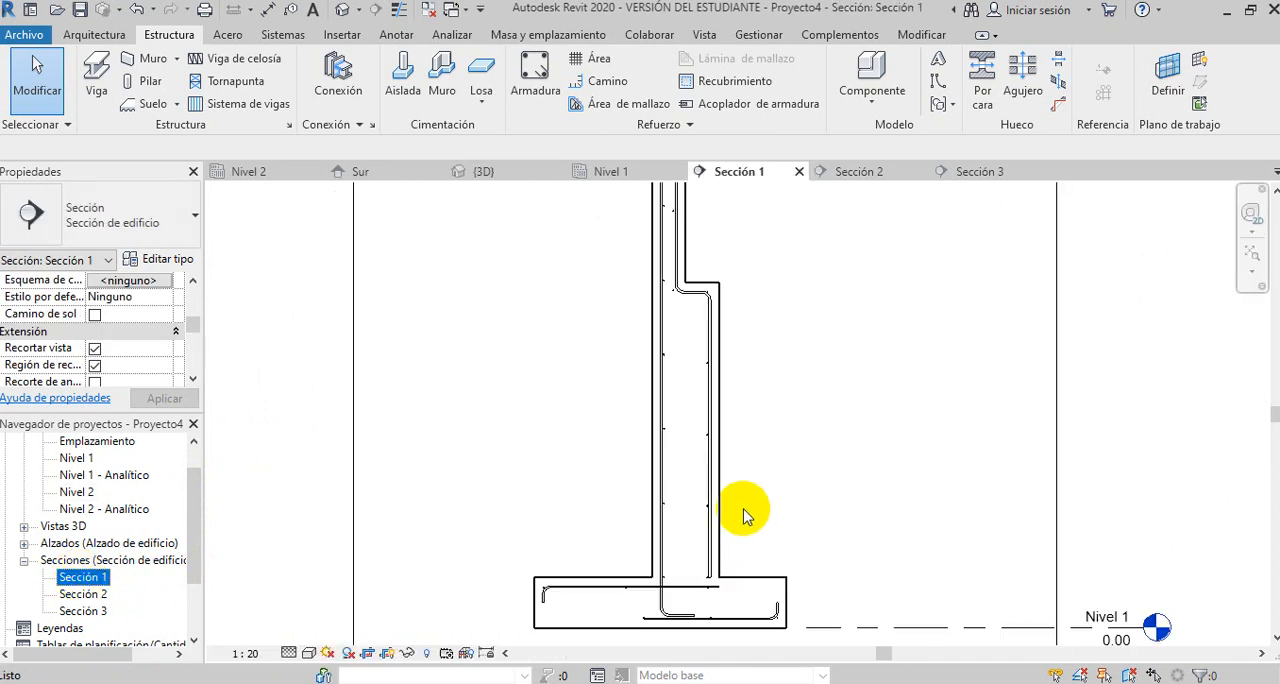
pyautogui.scroll(-5, 658, 450)
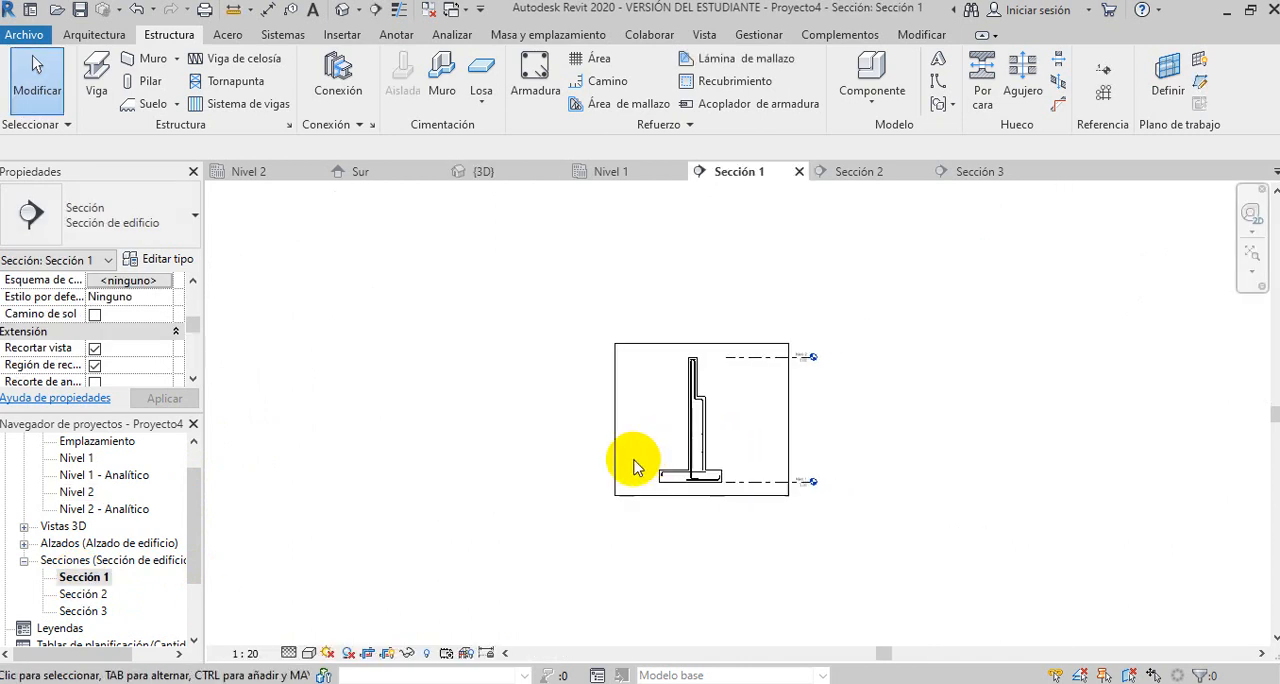
pyautogui.doubleClick(82, 611)
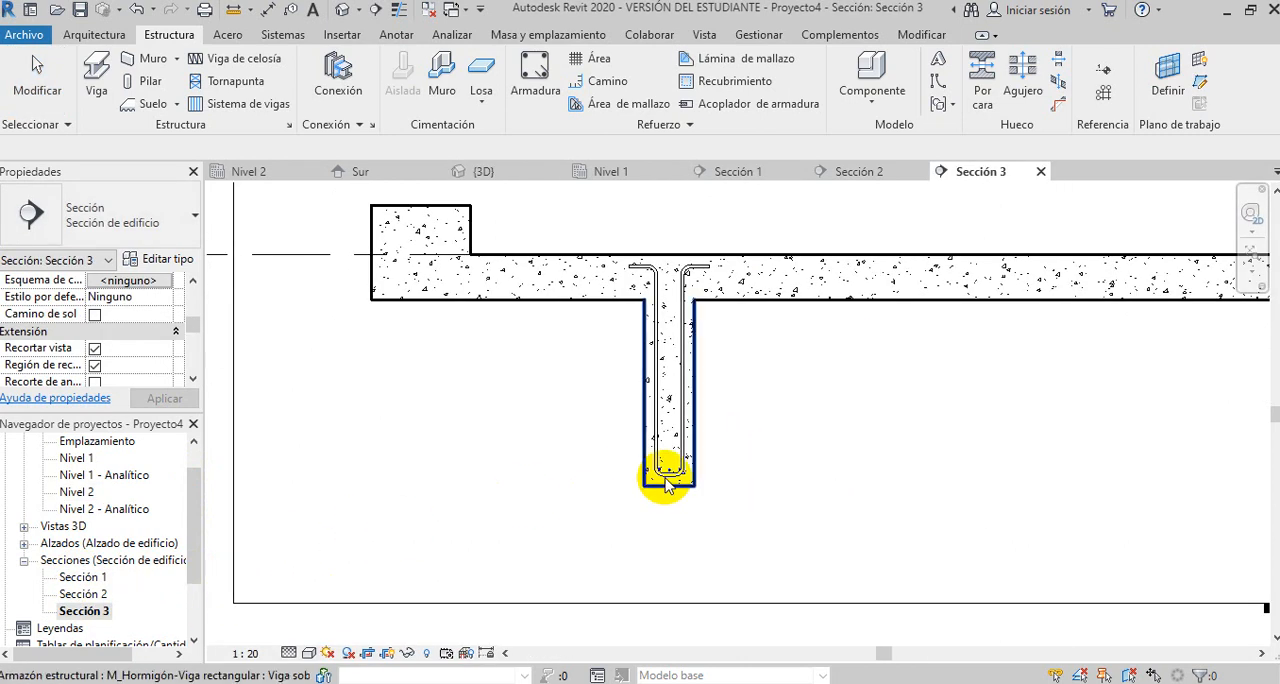
pyautogui.scroll(-4, 700, 465)
pyautogui.moveTo(924, 437); pyautogui.dragTo(714, 449, button='middle')
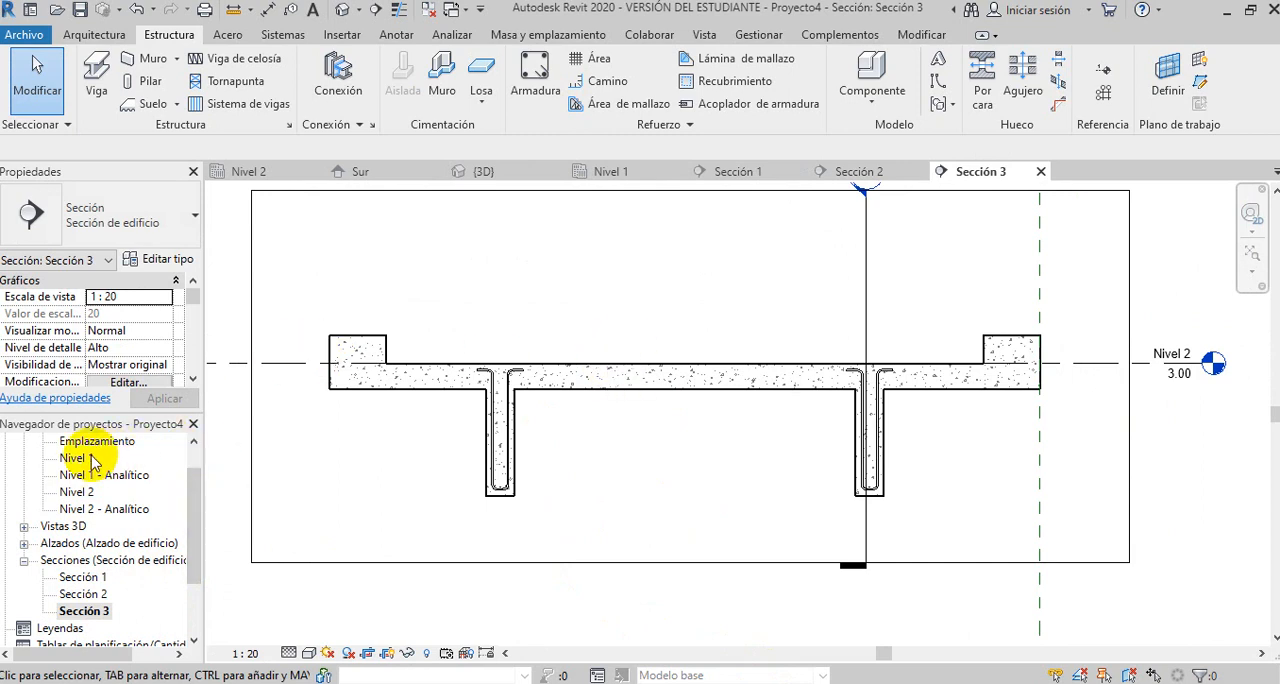
# - In the Nivel 2 plan, start an area reinforcement on the slab and sketch its rectangular boundary along the slab's outer edges
pyautogui.doubleClick(78, 493)
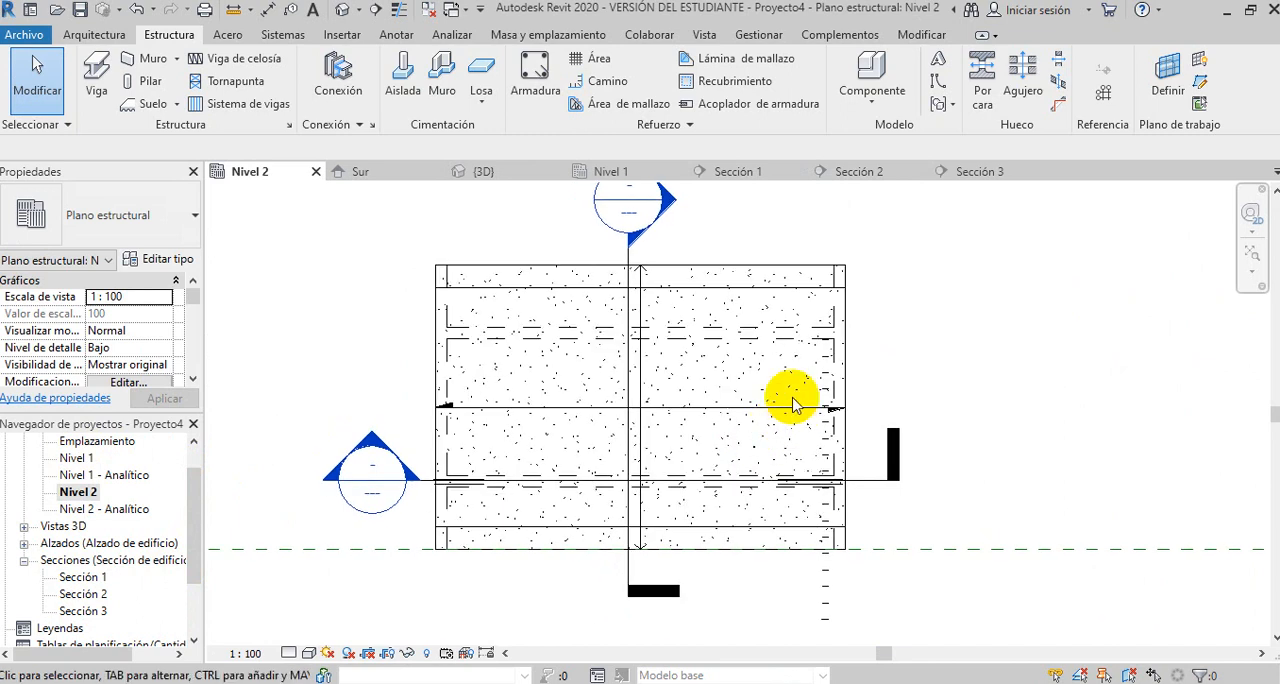
pyautogui.click(598, 60)
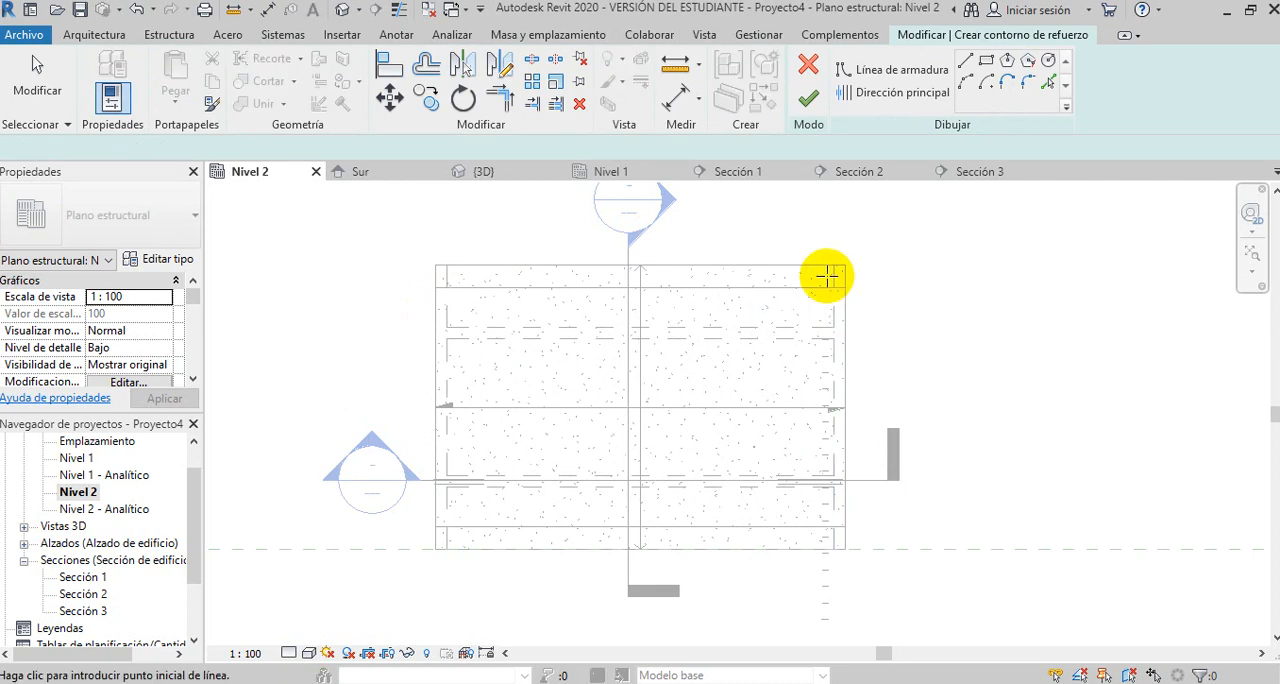
pyautogui.click(987, 62)
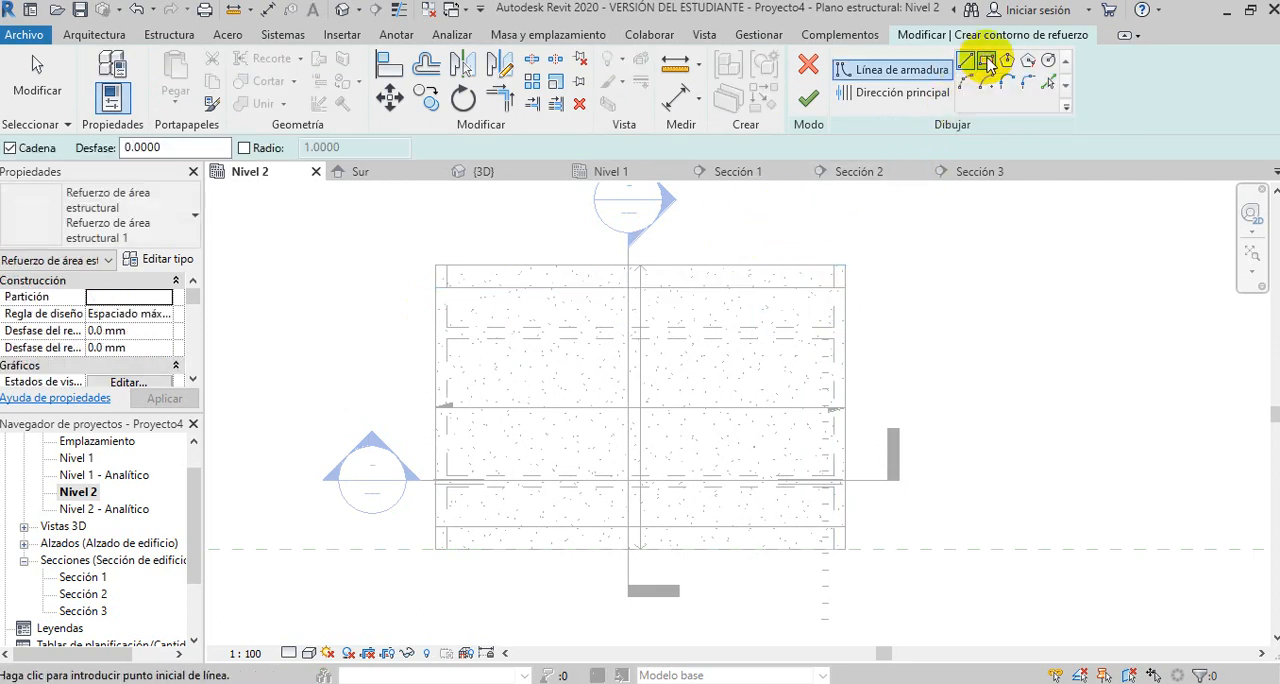
pyautogui.click(437, 265)
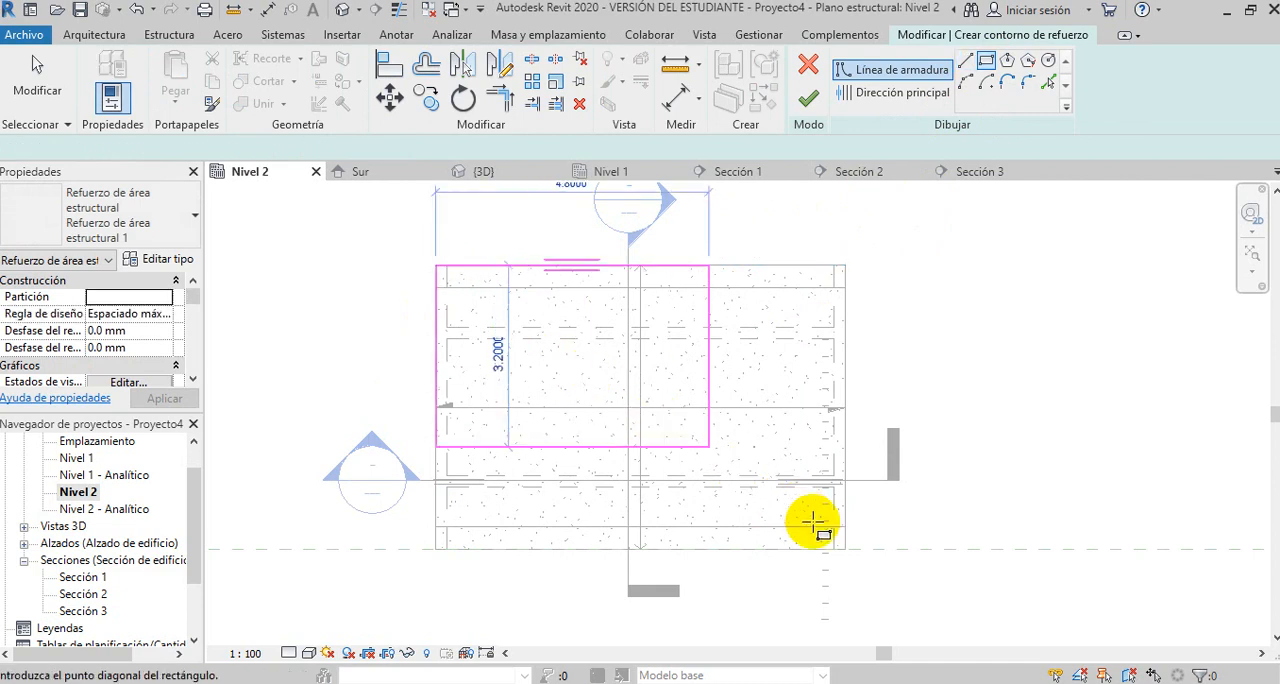
pyautogui.click(845, 549)
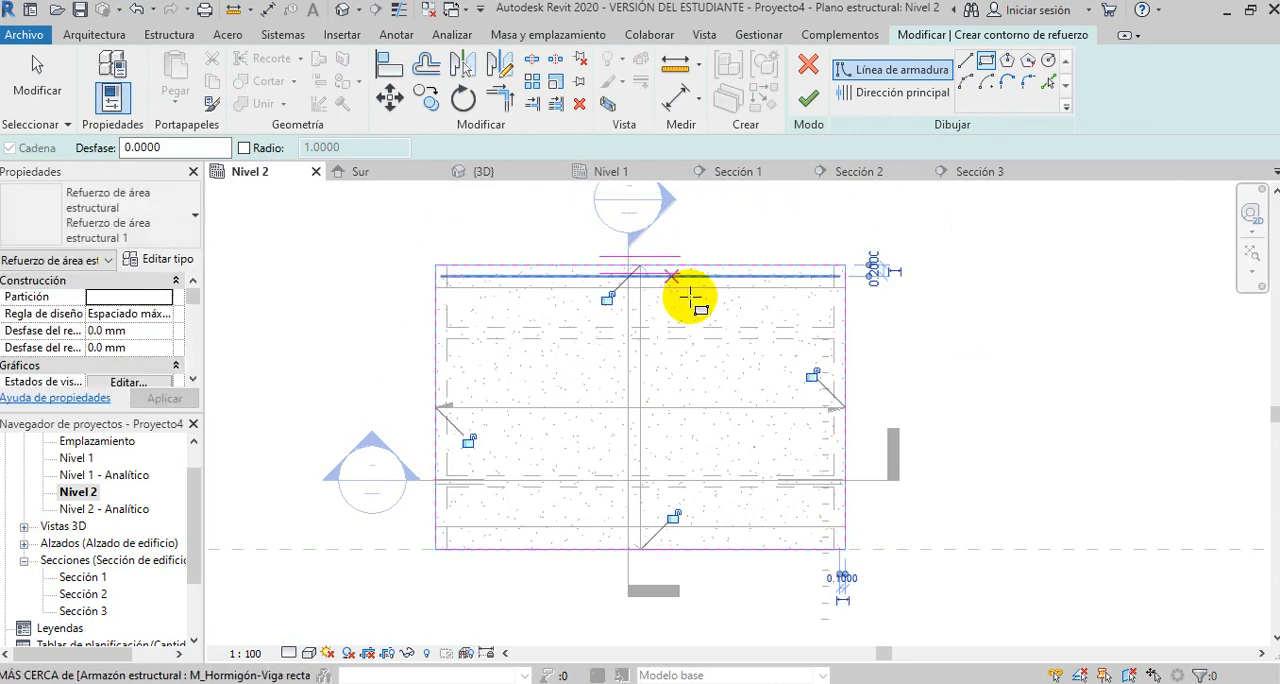
pyautogui.press('Escape')
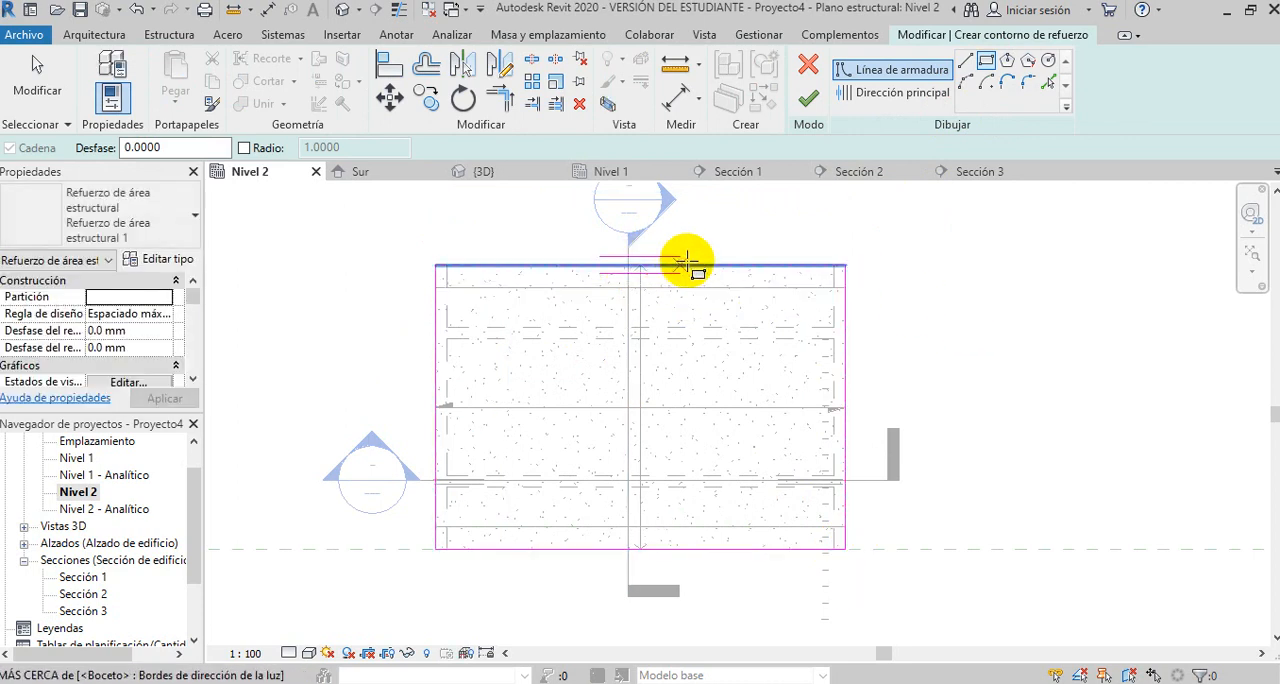
pyautogui.press('Escape')
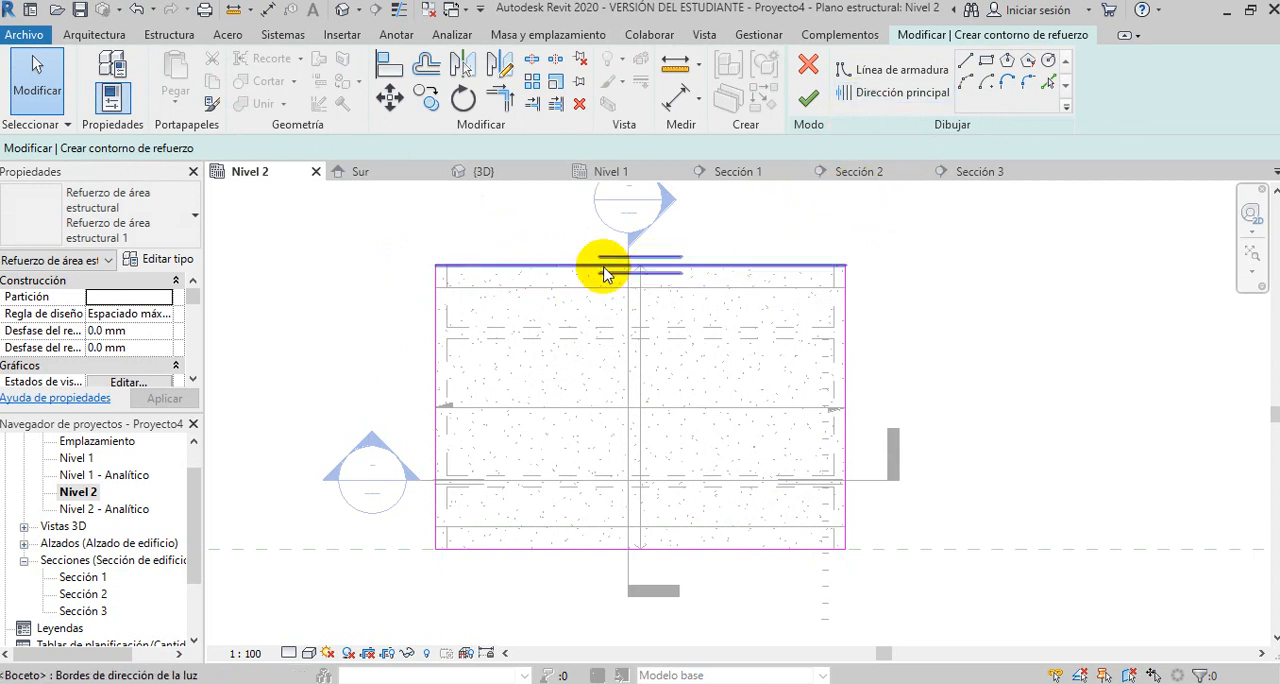
# - Try the slab's left edge as the area reinforcement's principal direction, and return the direction to the upper edge
pyautogui.click(875, 94)
pyautogui.click(437, 394)
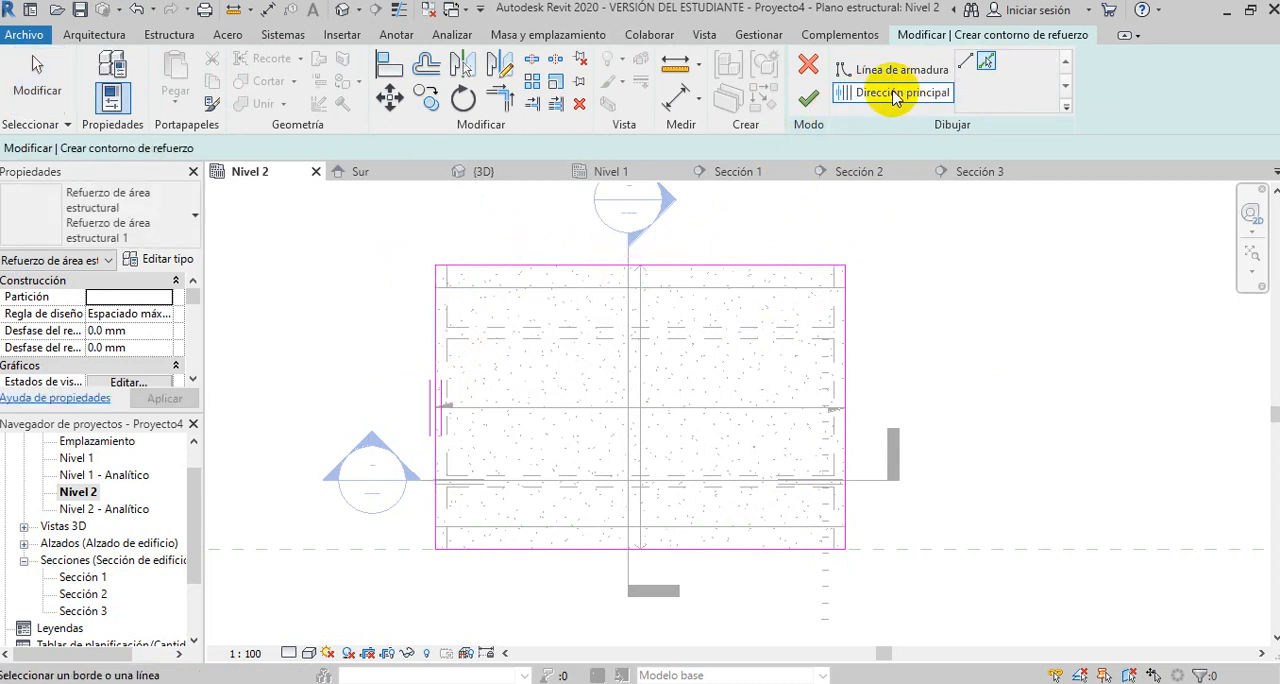
pyautogui.click(686, 268)
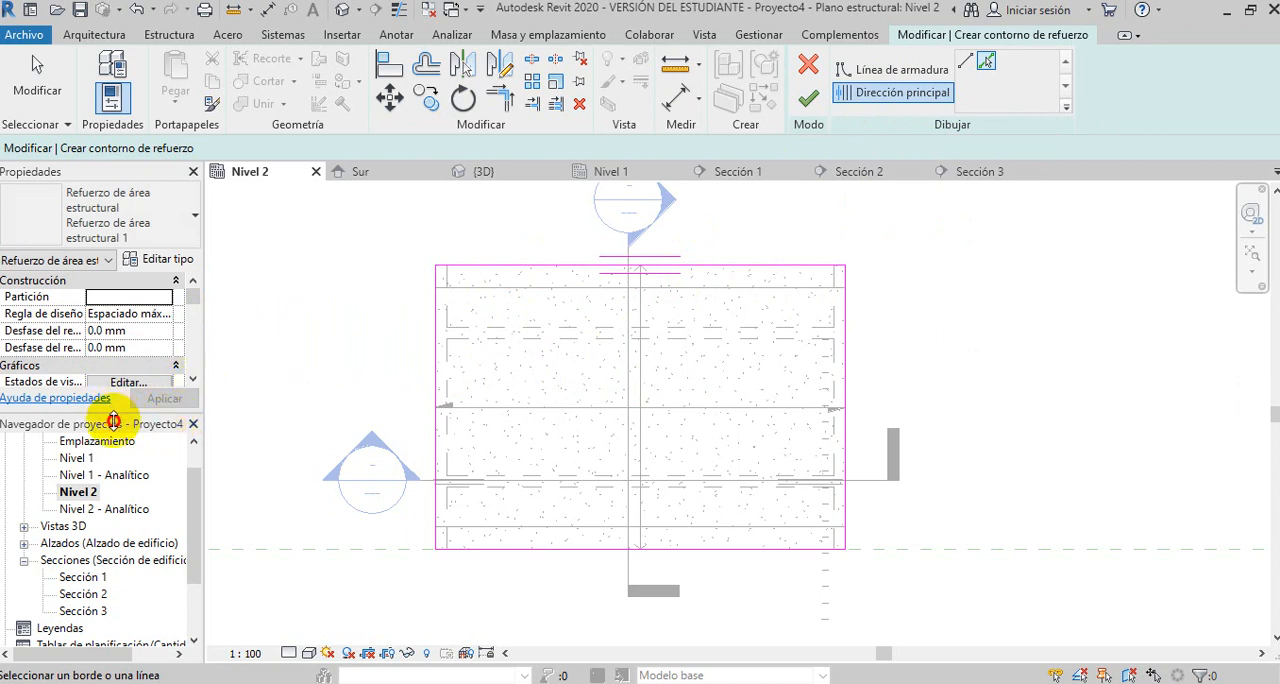
# - Examine the area reinforcement's layer settings, switching the upper principal direction layer off and back on
pyautogui.moveTo(113, 414); pyautogui.dragTo(113, 445)
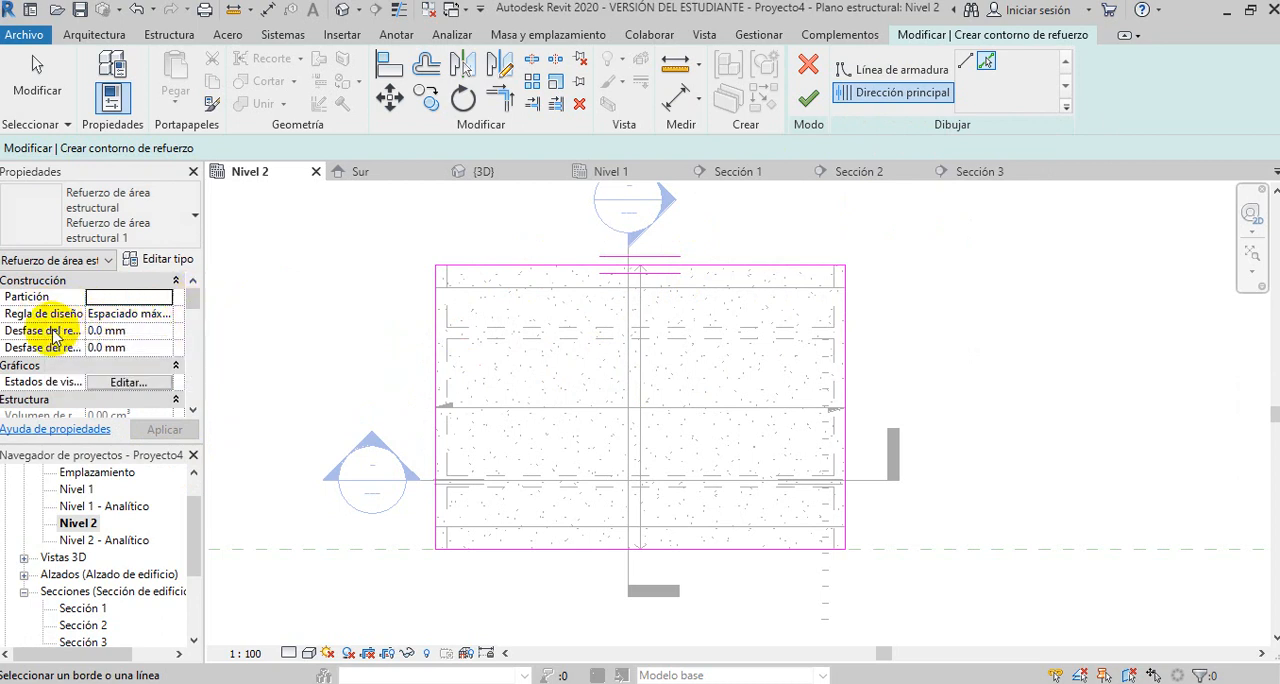
pyautogui.moveTo(193, 301); pyautogui.dragTo(192, 325)
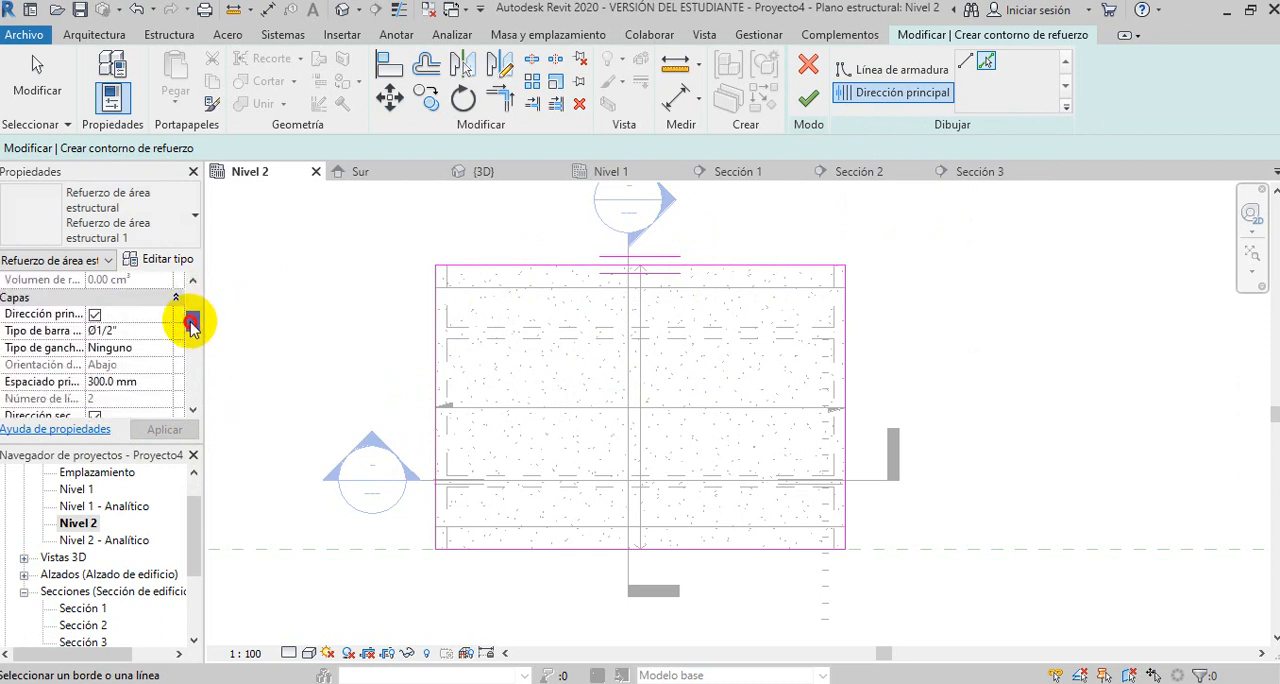
pyautogui.moveTo(192, 330); pyautogui.dragTo(191, 335)
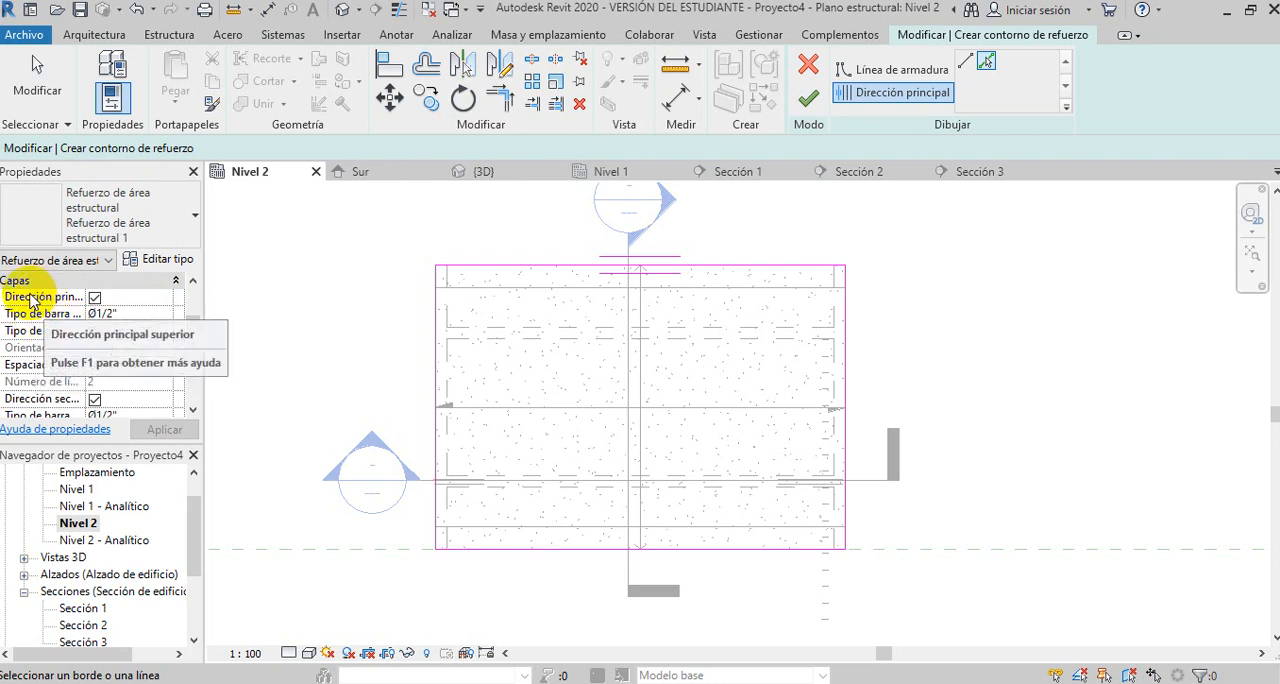
pyautogui.click(95, 298)
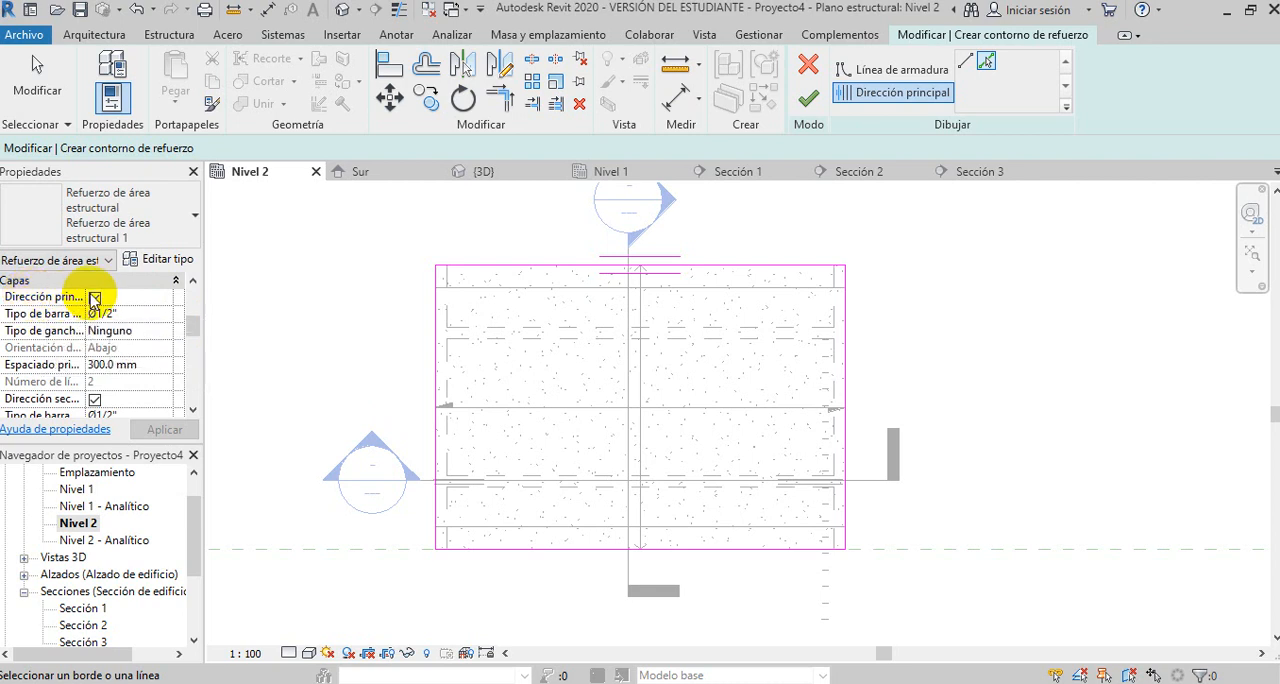
pyautogui.click(95, 298)
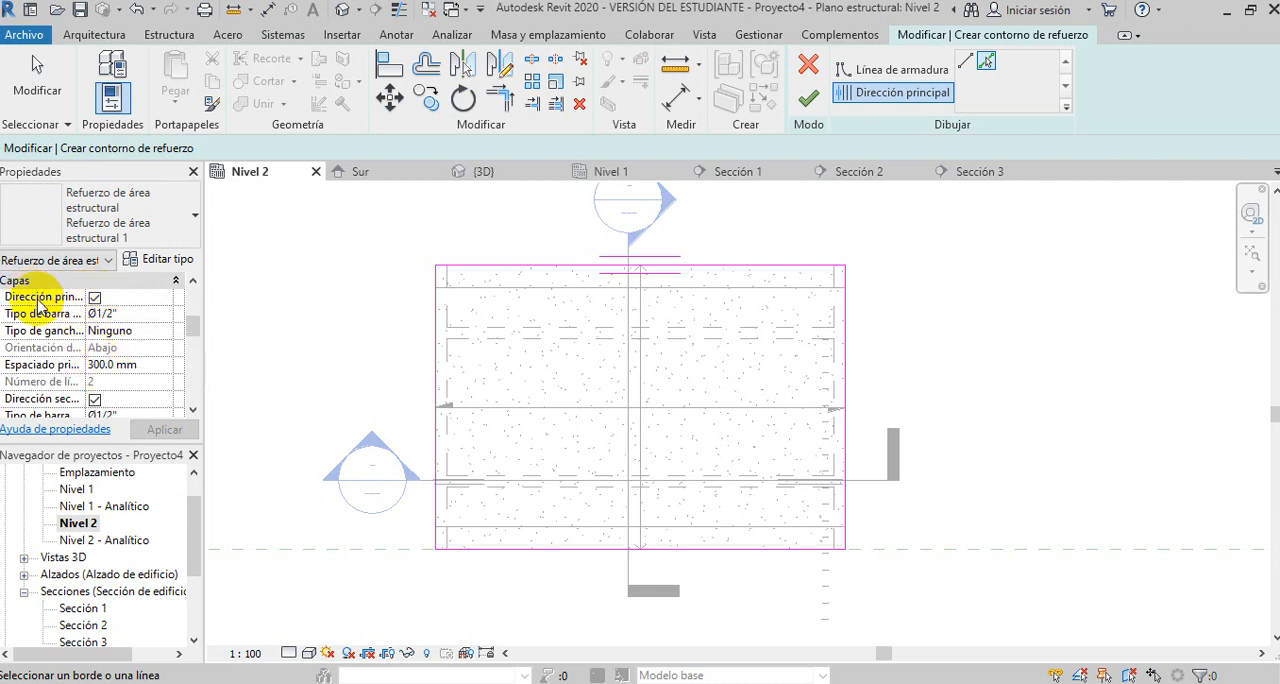
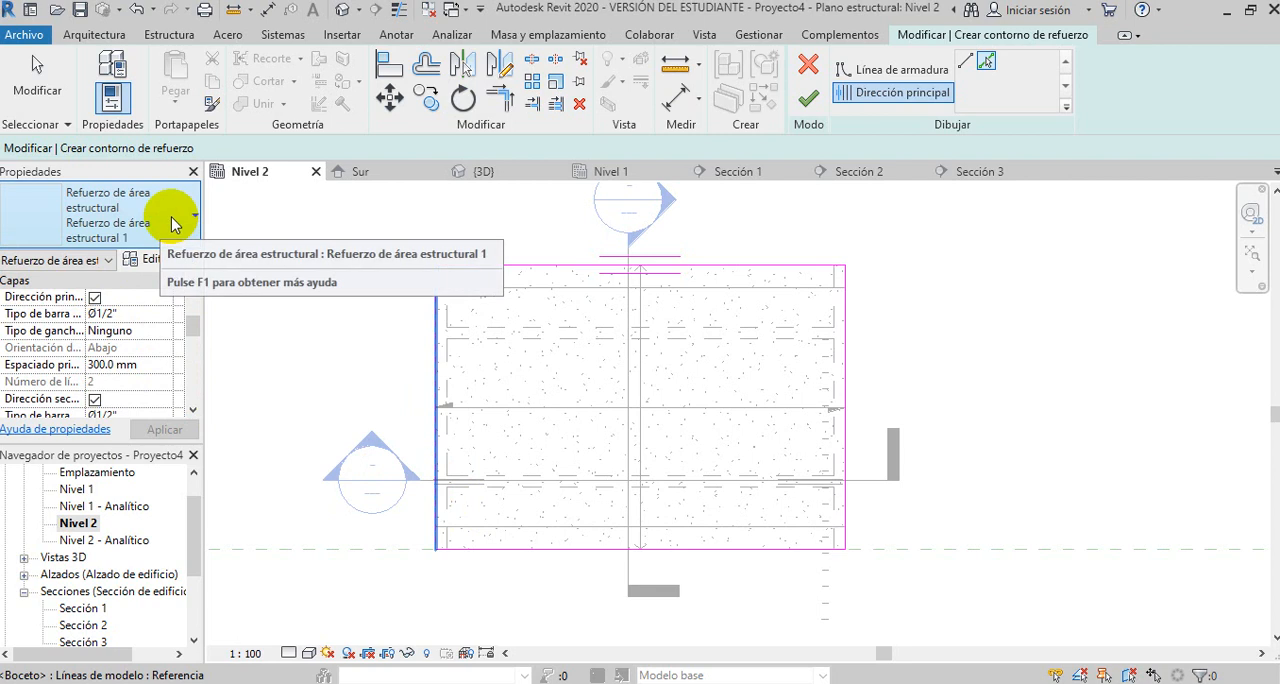
# - Set the bar type of the area reinforcement's upper principal and upper secondary layers to Ø3/4"
pyautogui.click(168, 316)
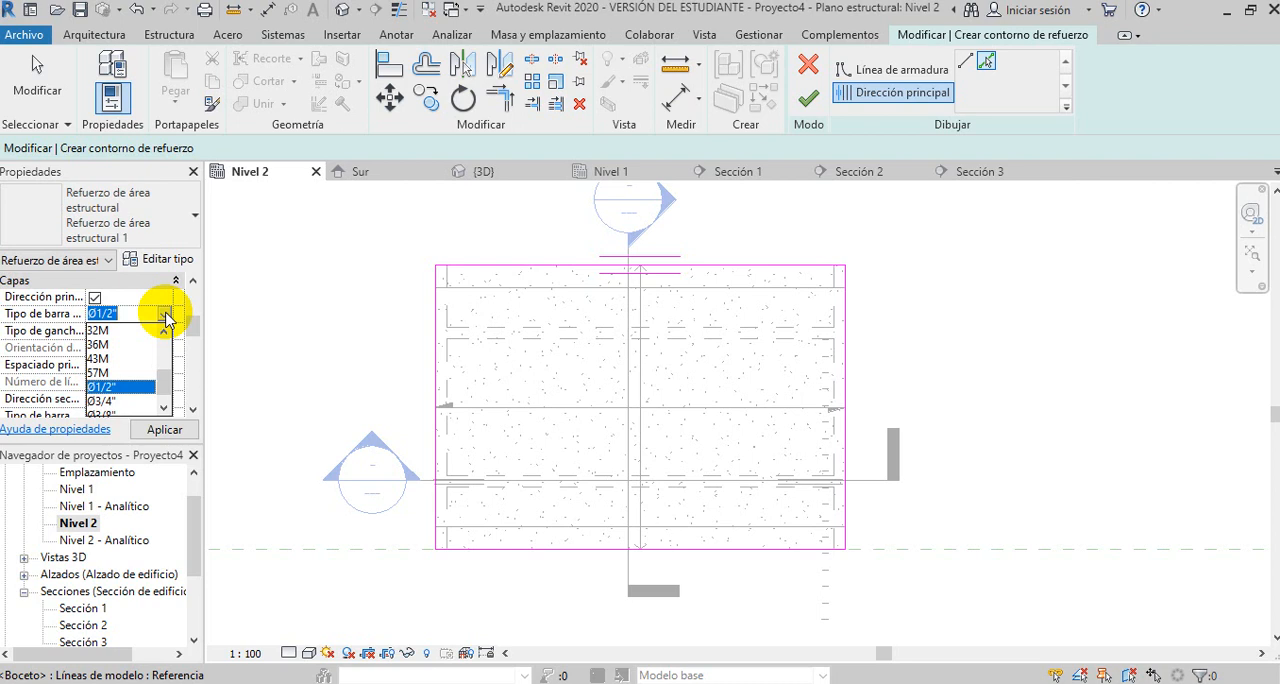
pyautogui.click(100, 400)
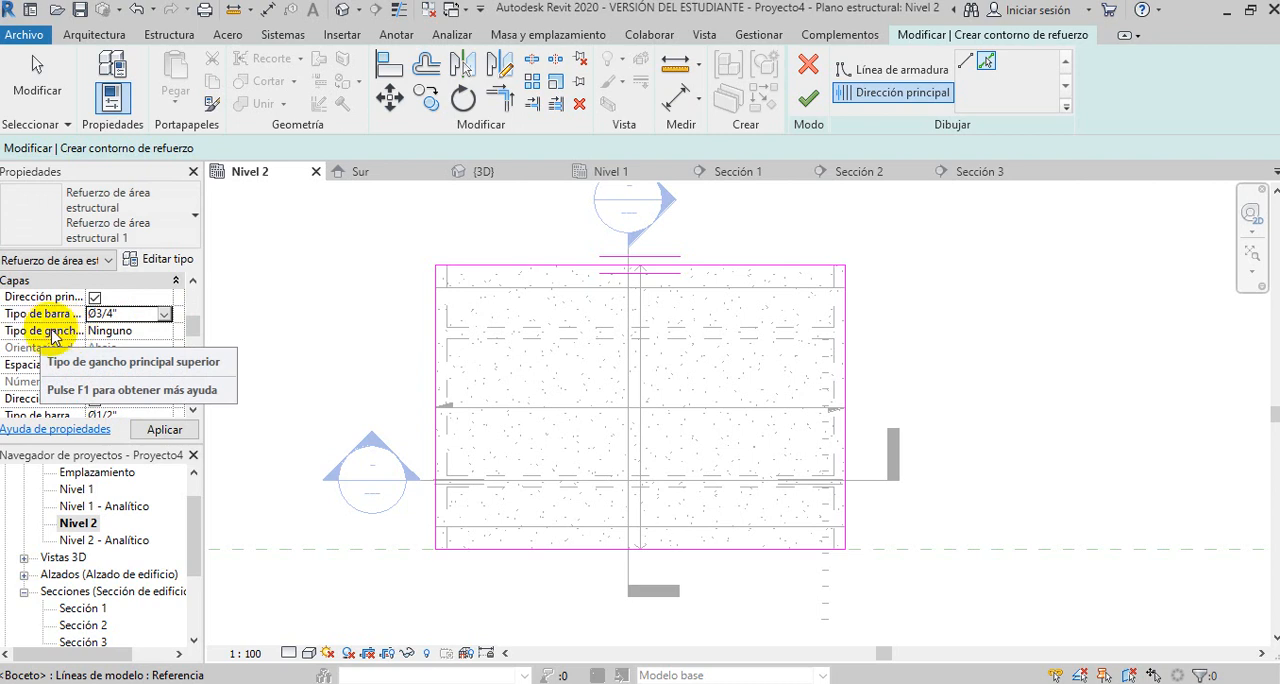
pyautogui.click(194, 328)
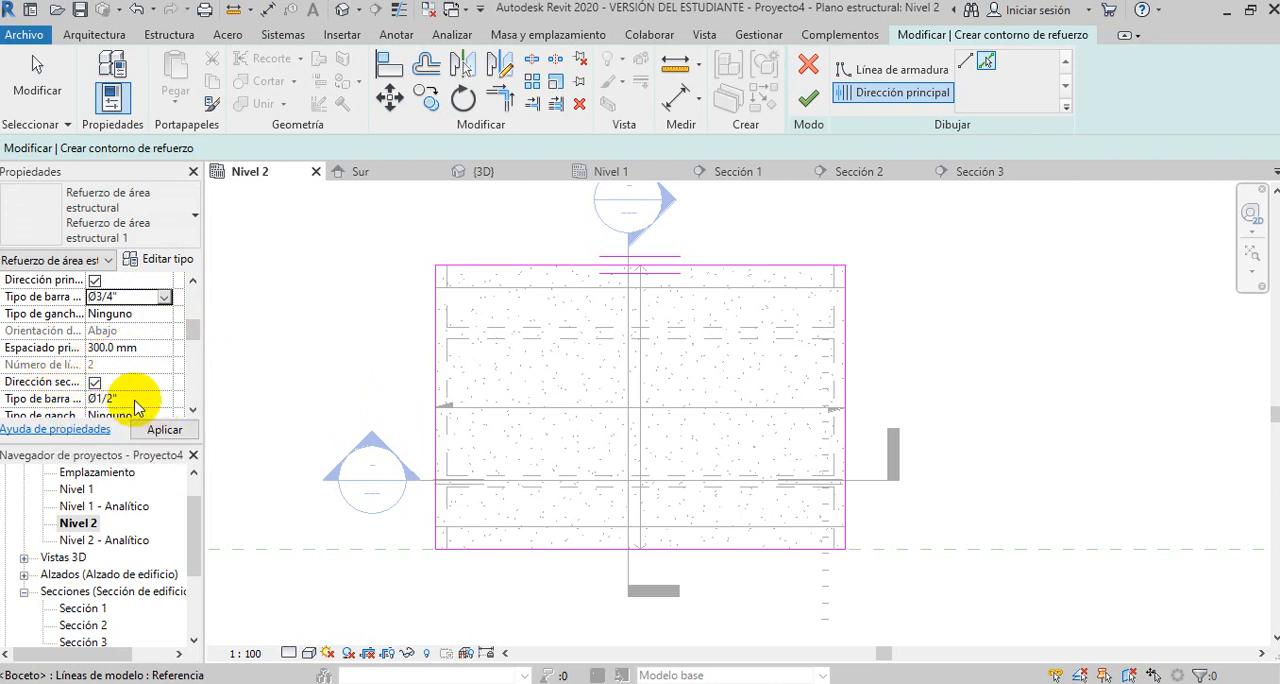
pyautogui.click(193, 410)
pyautogui.click(193, 410)
pyautogui.click(193, 410)
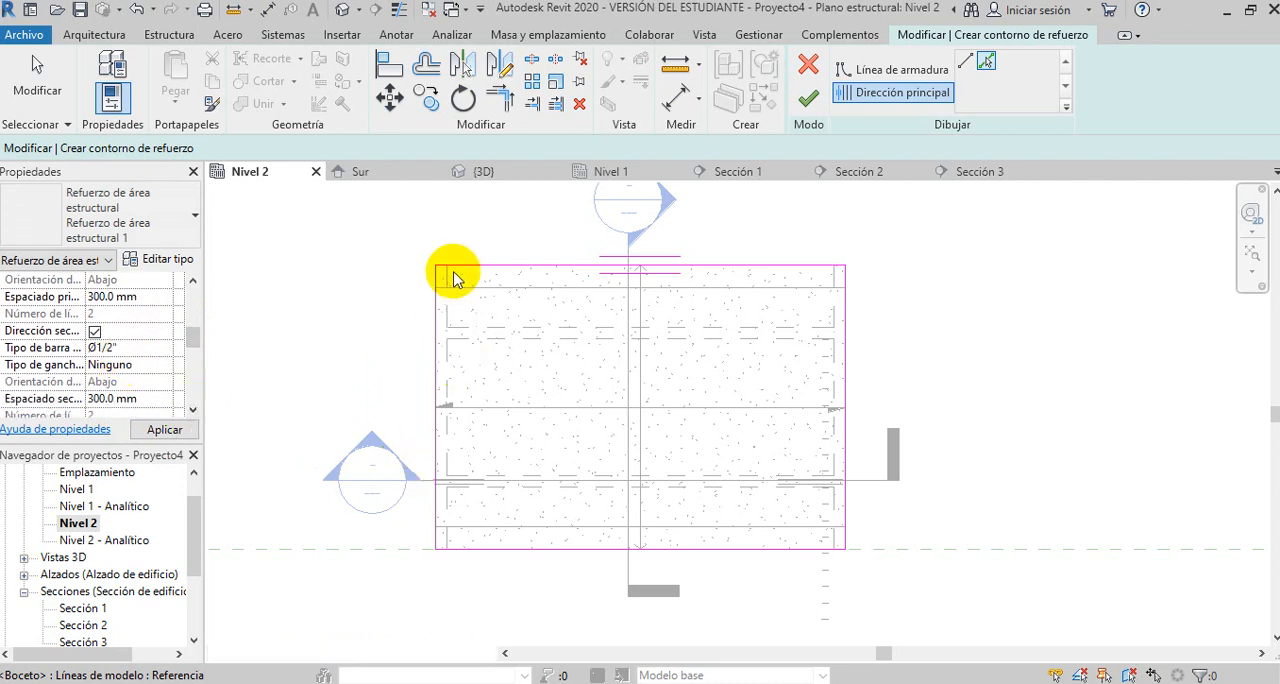
pyautogui.click(164, 349)
pyautogui.scroll(-1, 108, 450)
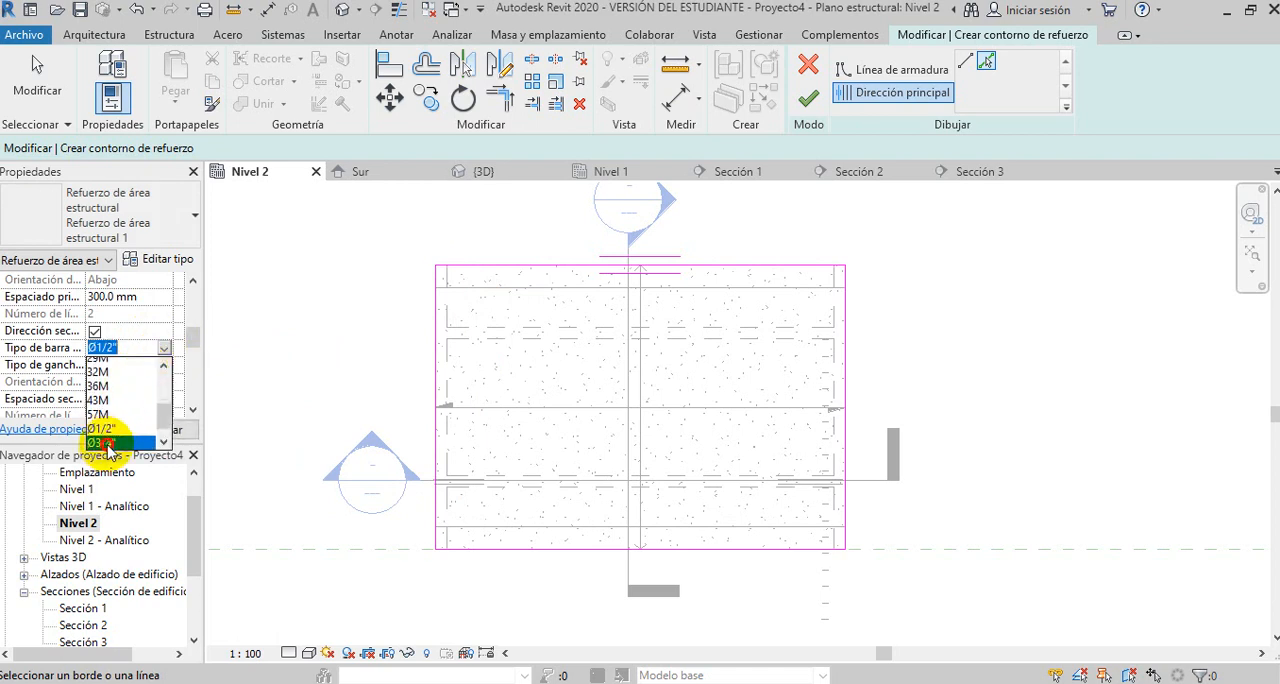
pyautogui.click(104, 442)
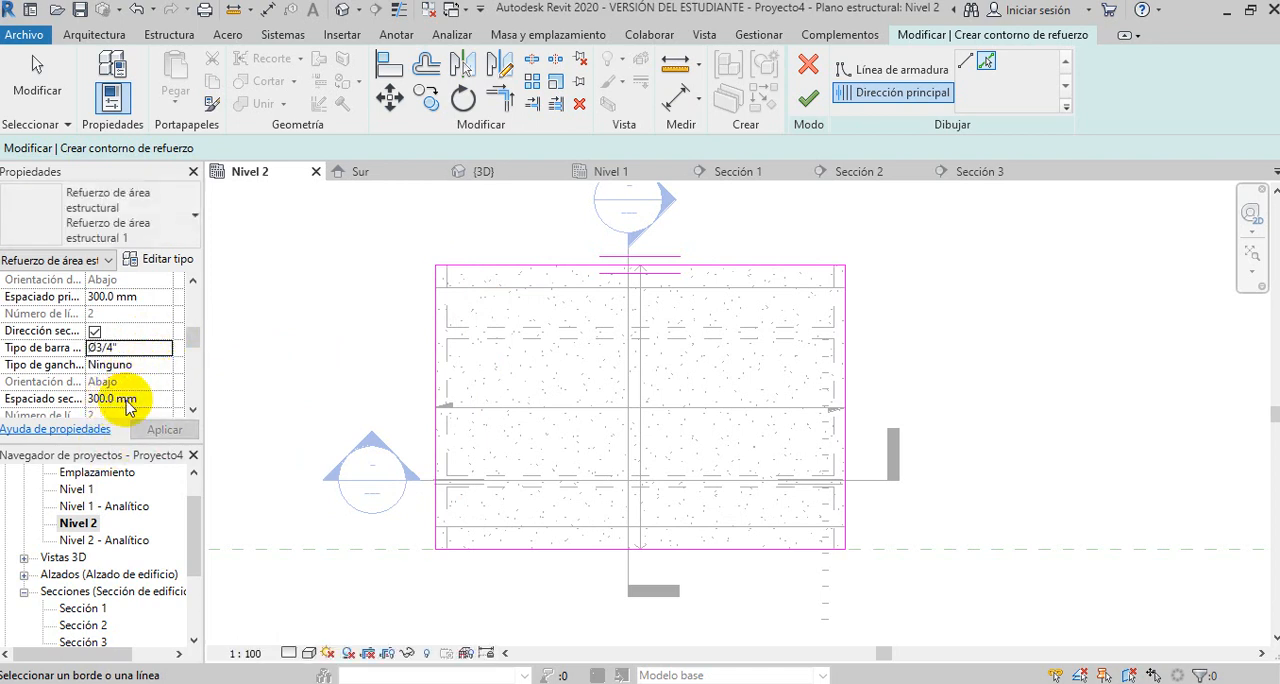
# - Set the bar type of the area reinforcement's lower principal and lower secondary layers to Ø3/4"
pyautogui.moveTo(193, 343); pyautogui.dragTo(196, 361)
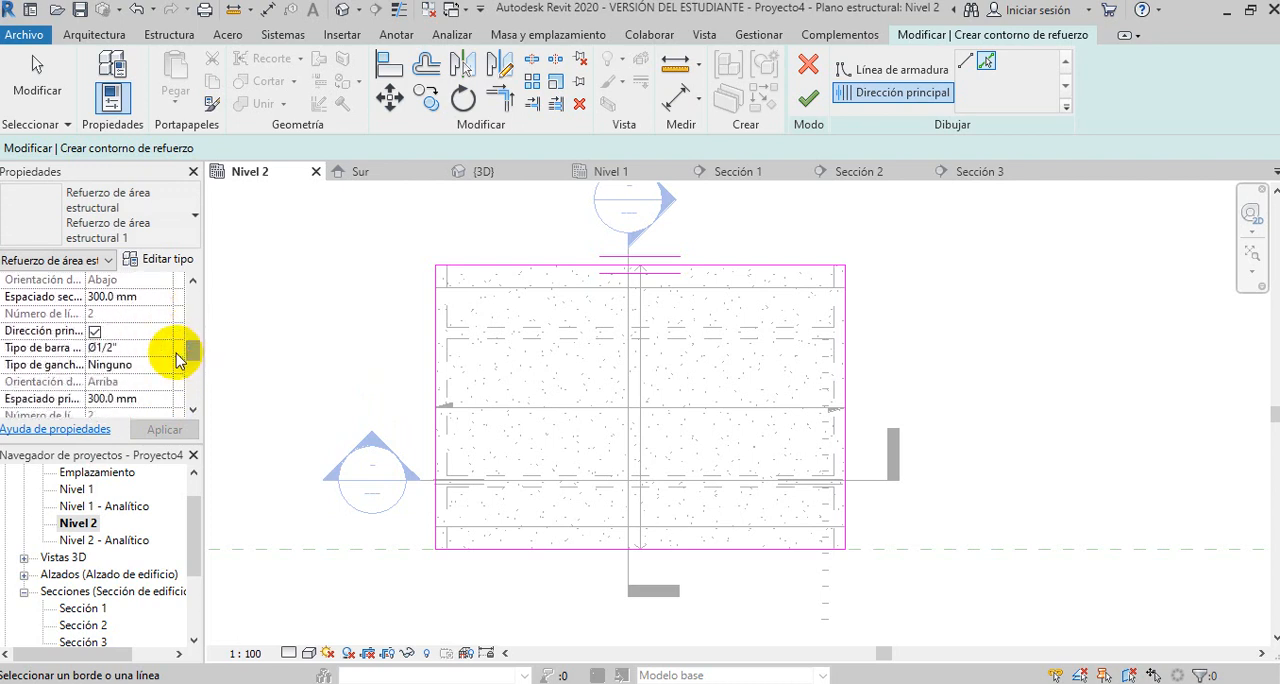
pyautogui.click(160, 348)
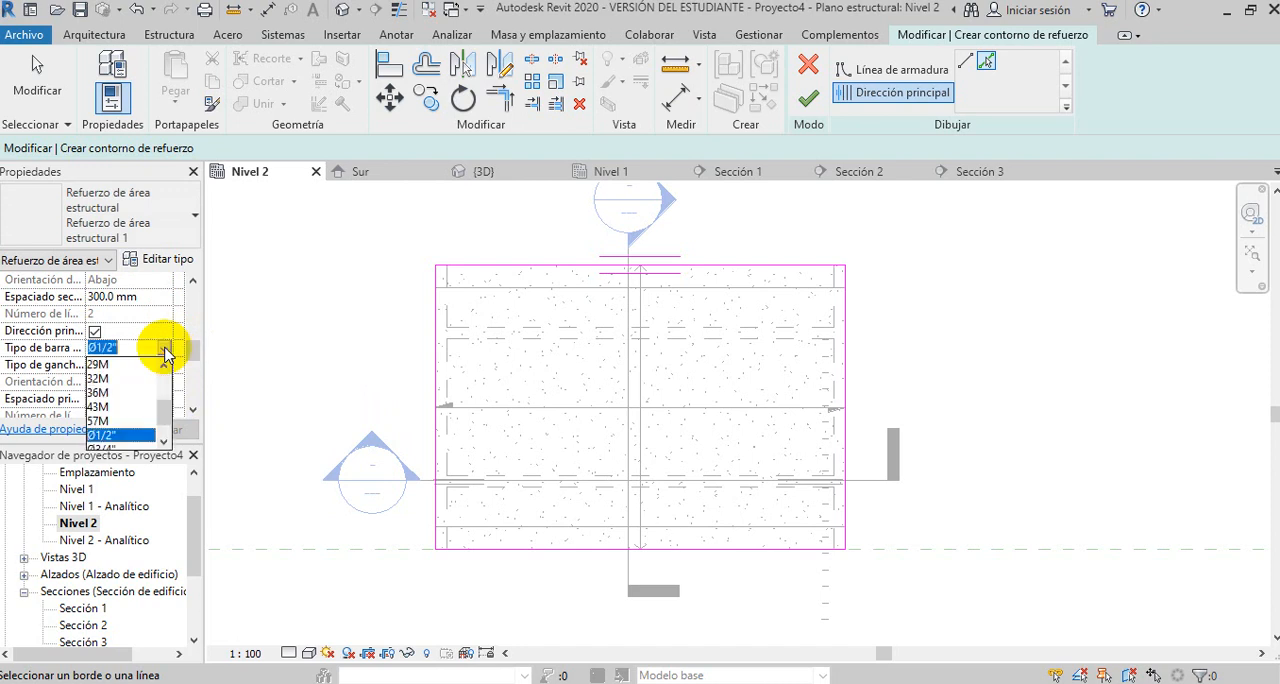
pyautogui.click(102, 447)
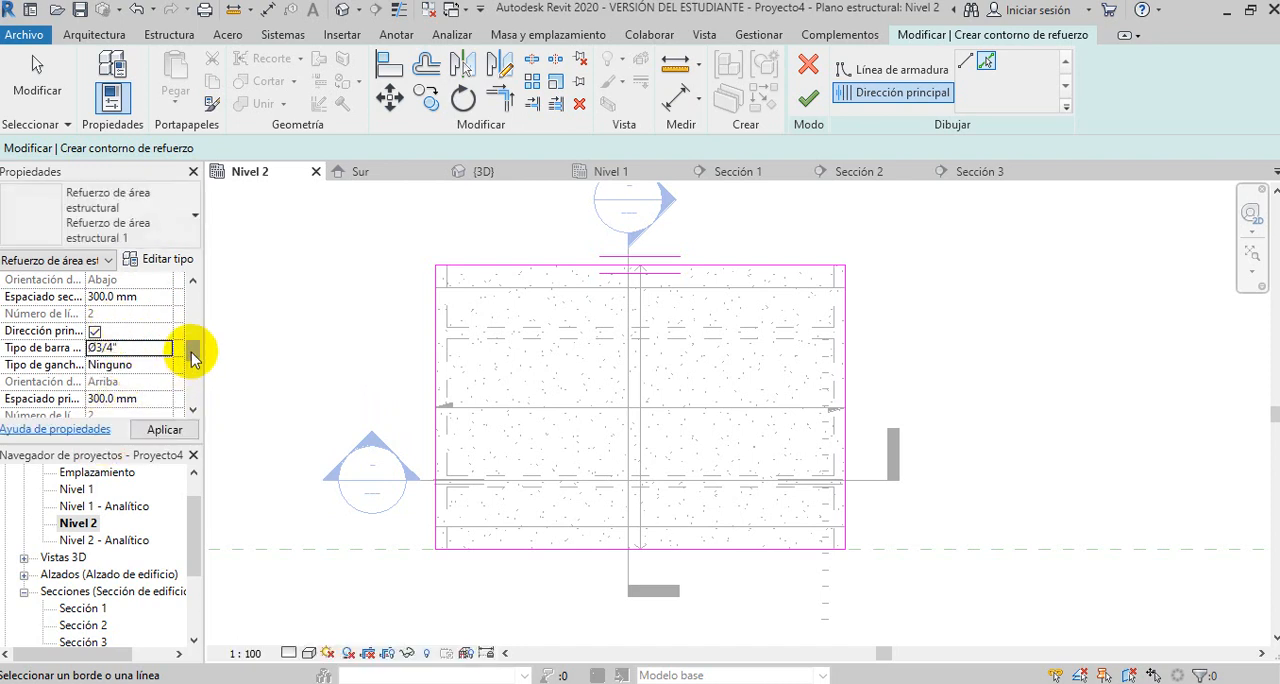
pyautogui.moveTo(192, 352); pyautogui.dragTo(194, 366)
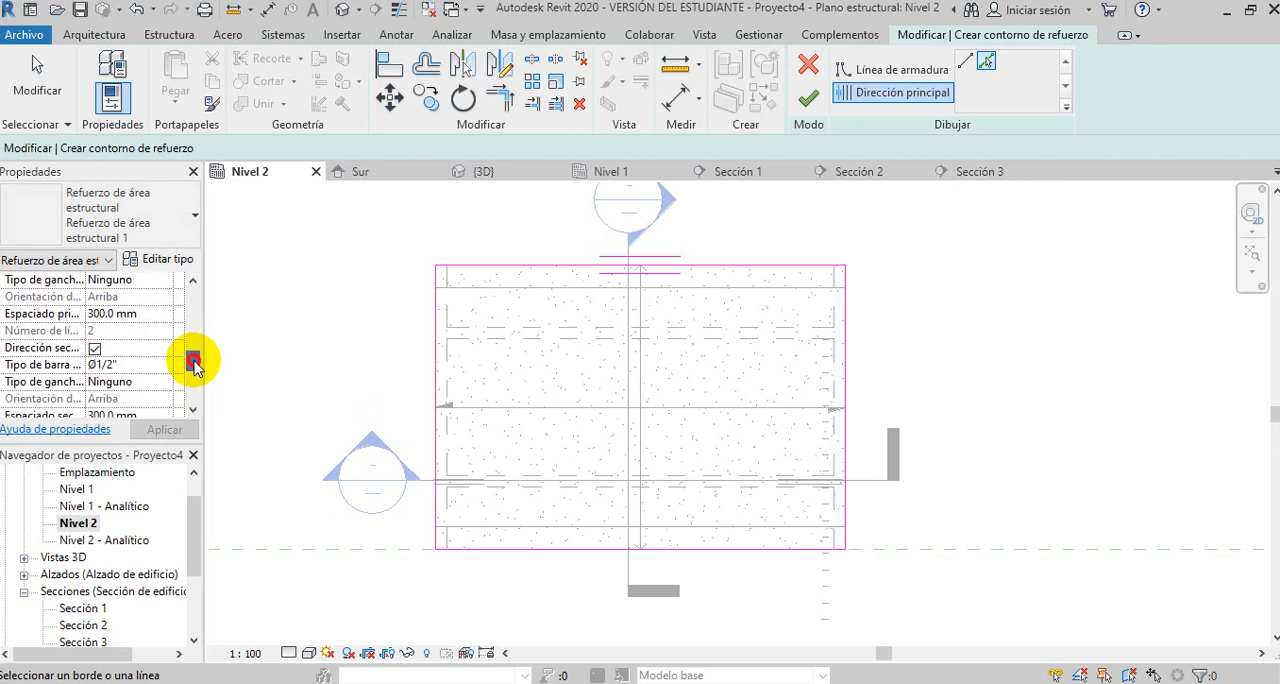
pyautogui.click(95, 349)
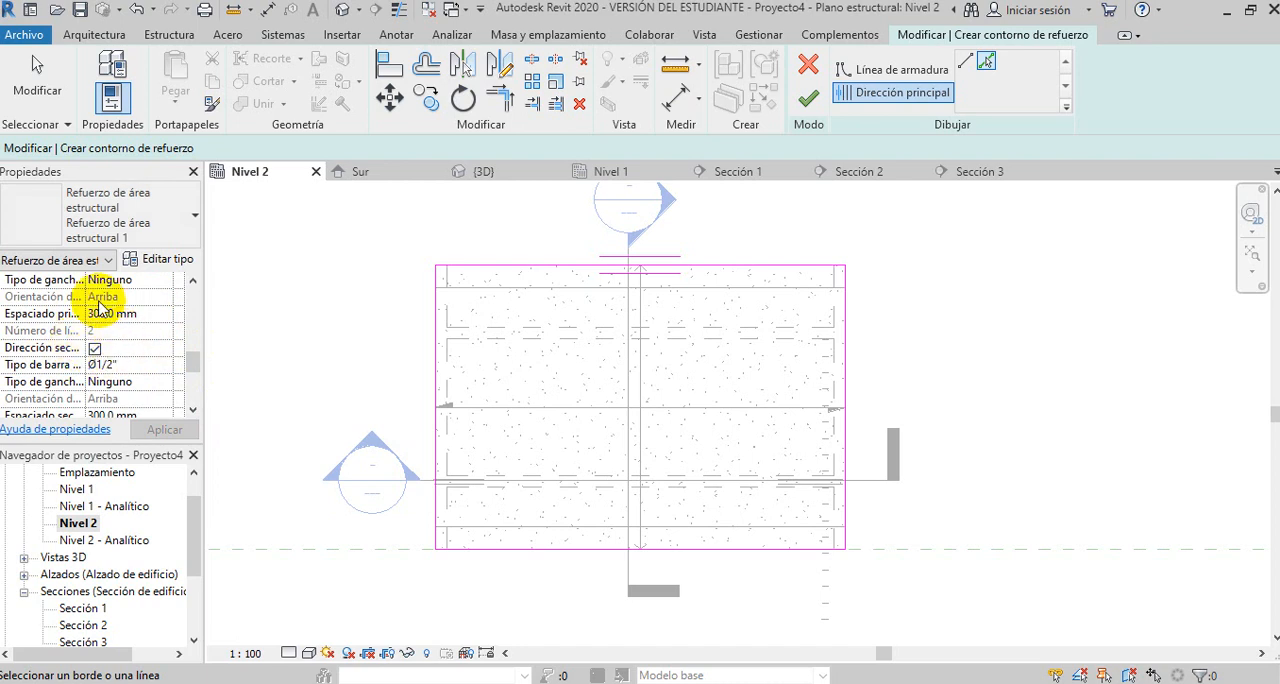
pyautogui.click(166, 366)
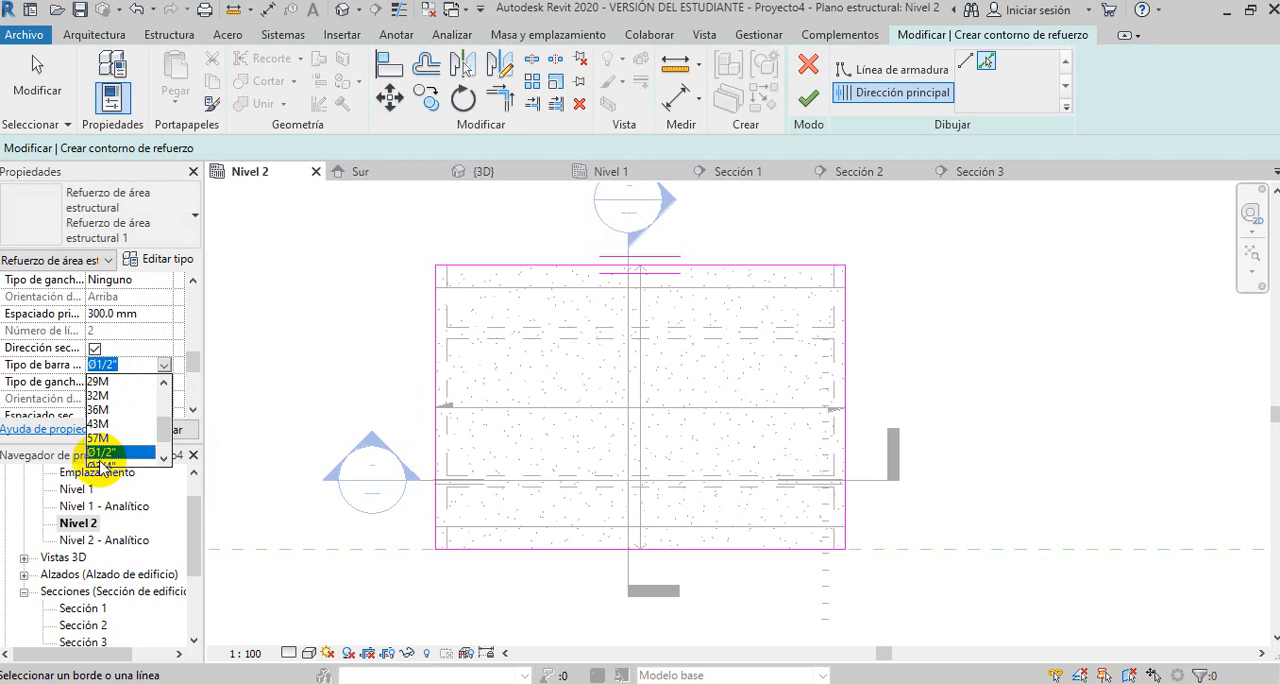
pyautogui.click(107, 464)
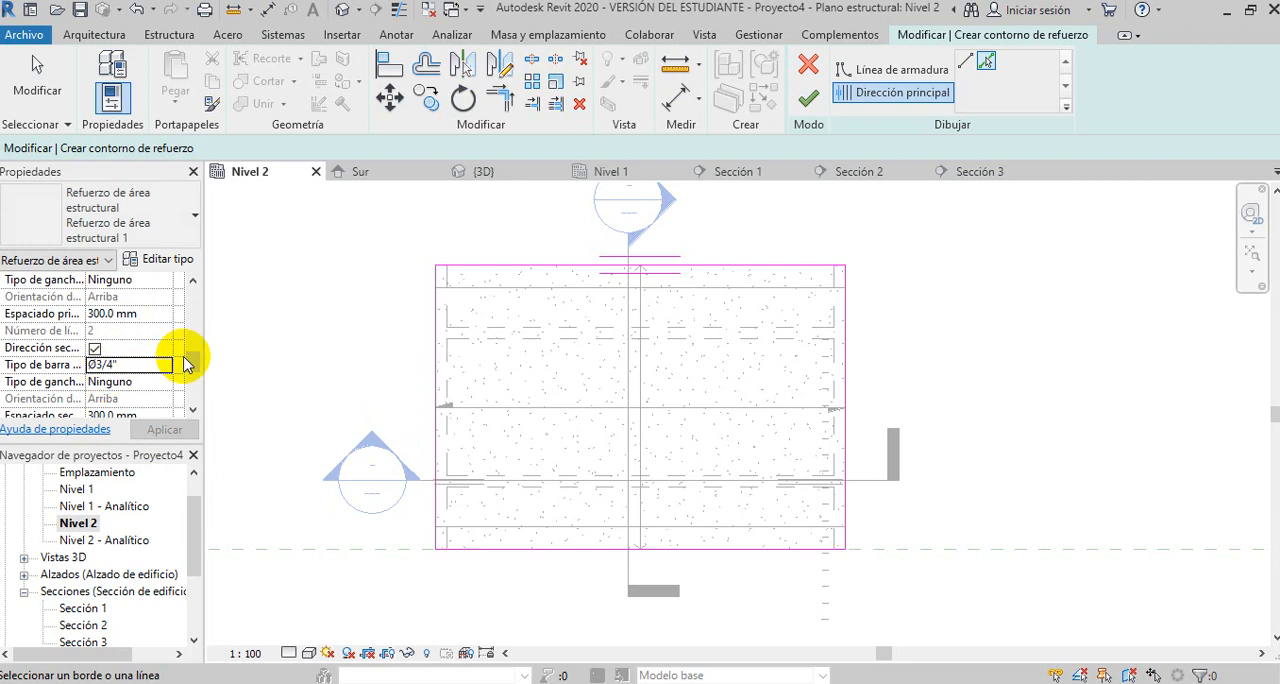
# - Finish the area reinforcement sketch on the slab and deselect the resulting reinforcement
pyautogui.moveTo(192, 366); pyautogui.dragTo(194, 385)
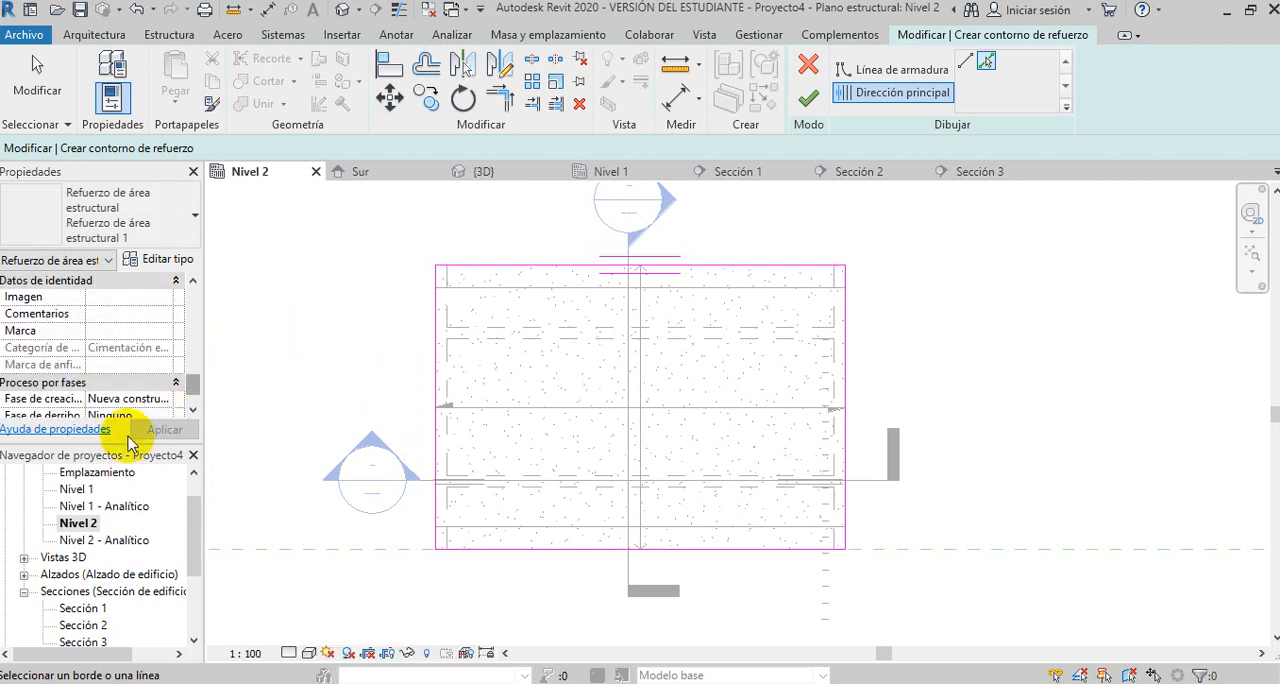
pyautogui.click(808, 98)
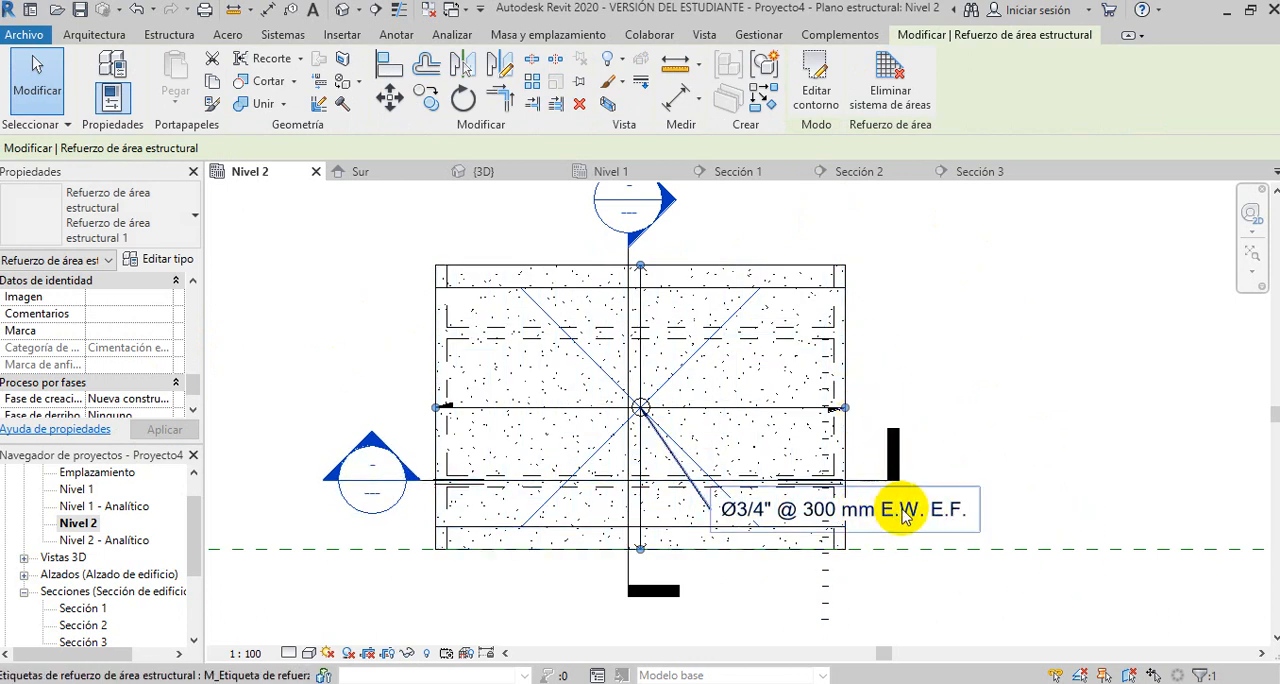
pyautogui.click(978, 290)
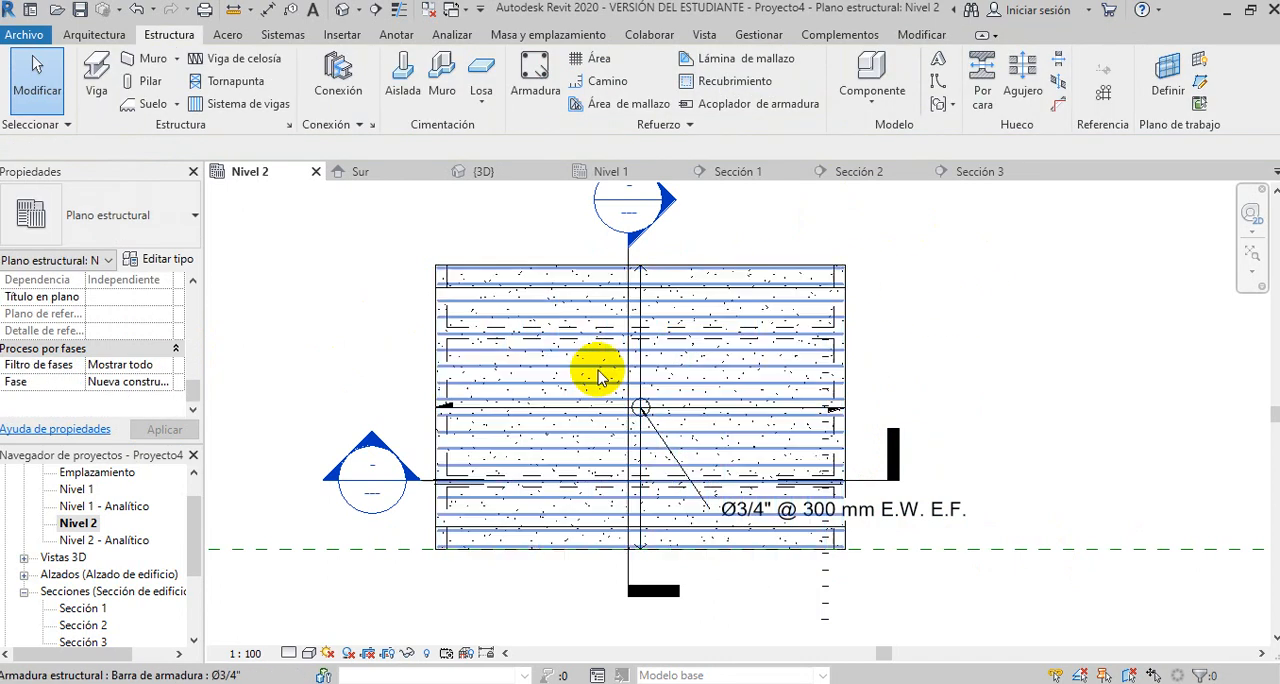
# - Open the 3D view and examine the slab's area reinforcement together with the beam bars from several angles
pyautogui.scroll(-2, 534, 420)
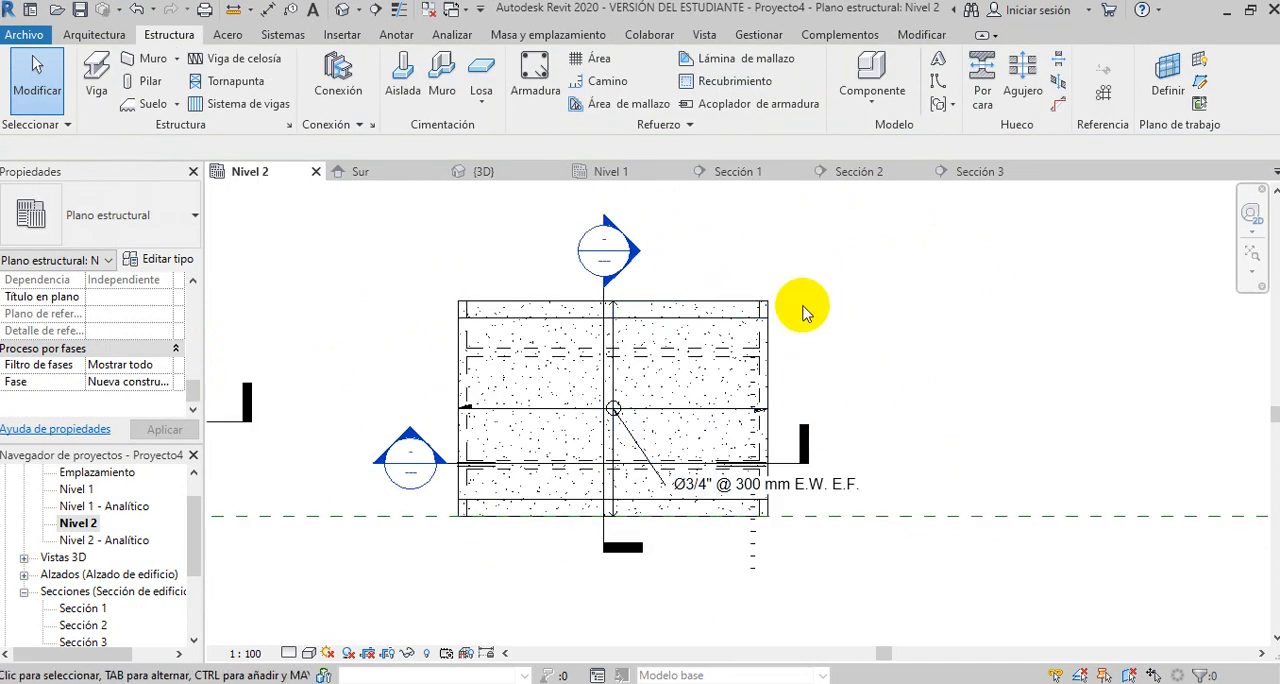
pyautogui.click(341, 12)
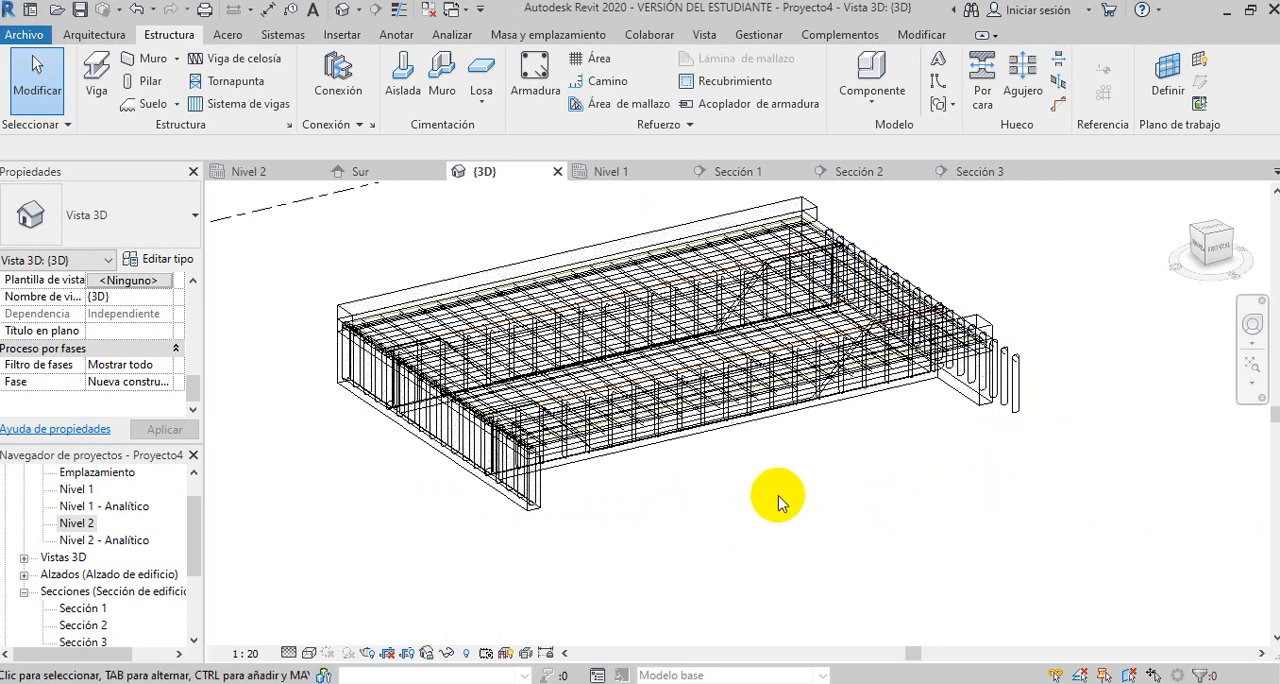
pyautogui.keyDown('shift'); pyautogui.moveTo(903, 486); pyautogui.dragTo(858, 530, button='middle'); pyautogui.keyUp('shift')
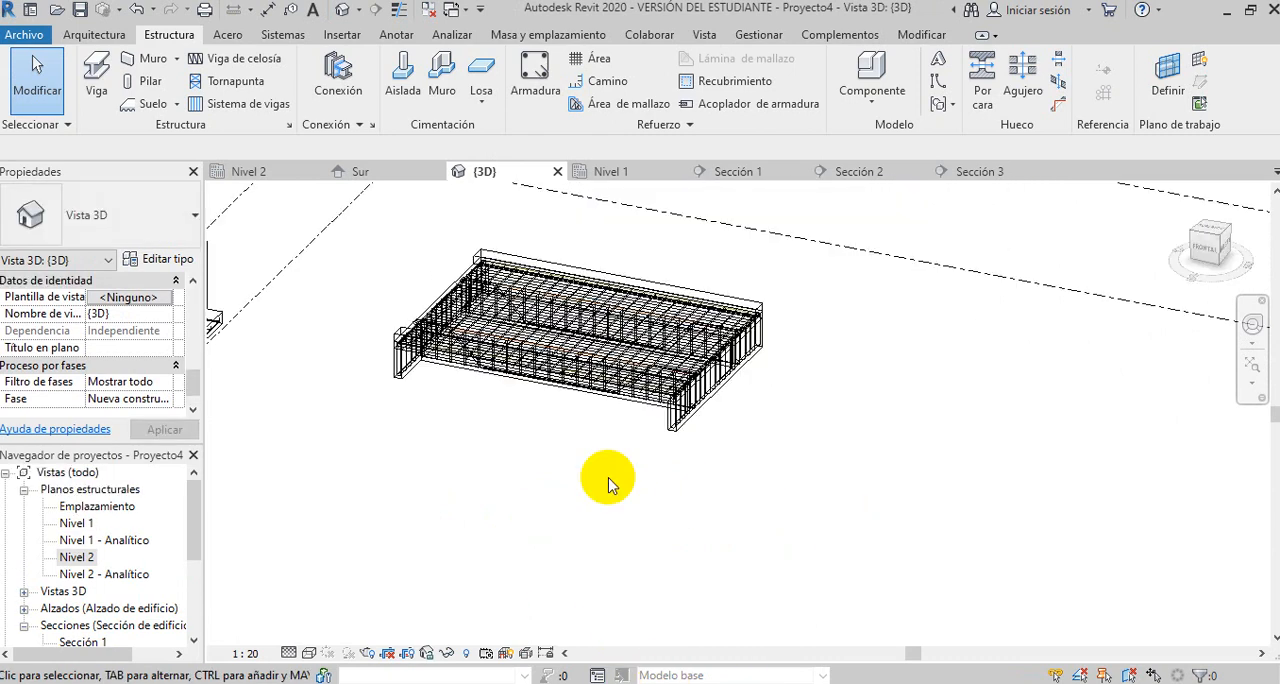
pyautogui.scroll(2, 588, 396)
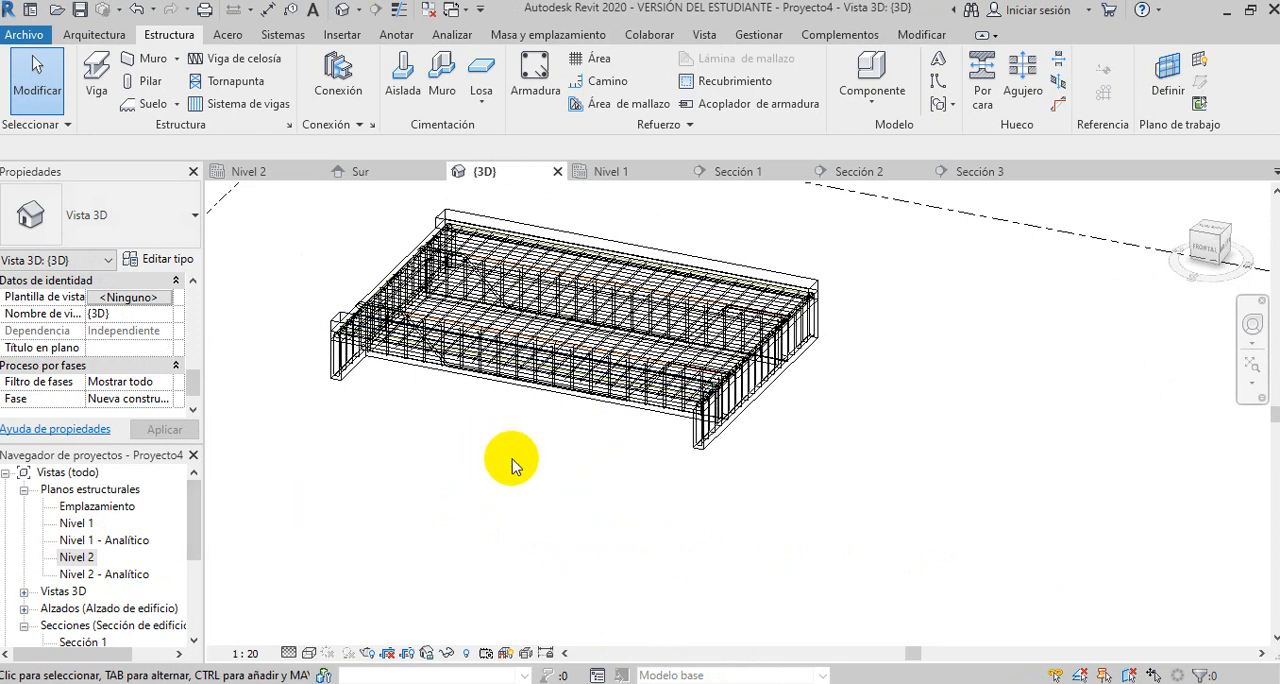
pyautogui.moveTo(506, 465)
pyautogui.keyDown('shift'); pyautogui.mouseDown(button='middle')
pyautogui.moveTo(520, 455)
pyautogui.moveTo(532, 362)
pyautogui.moveTo(560, 331)
pyautogui.moveTo(573, 368)
pyautogui.moveTo(500, 437)
pyautogui.moveTo(510, 445)
pyautogui.mouseUp(button='middle'); pyautogui.keyUp('shift')
pyautogui.scroll(3, 683, 378)
pyautogui.scroll(1, 685, 380)
pyautogui.scroll(-4, 892, 432)
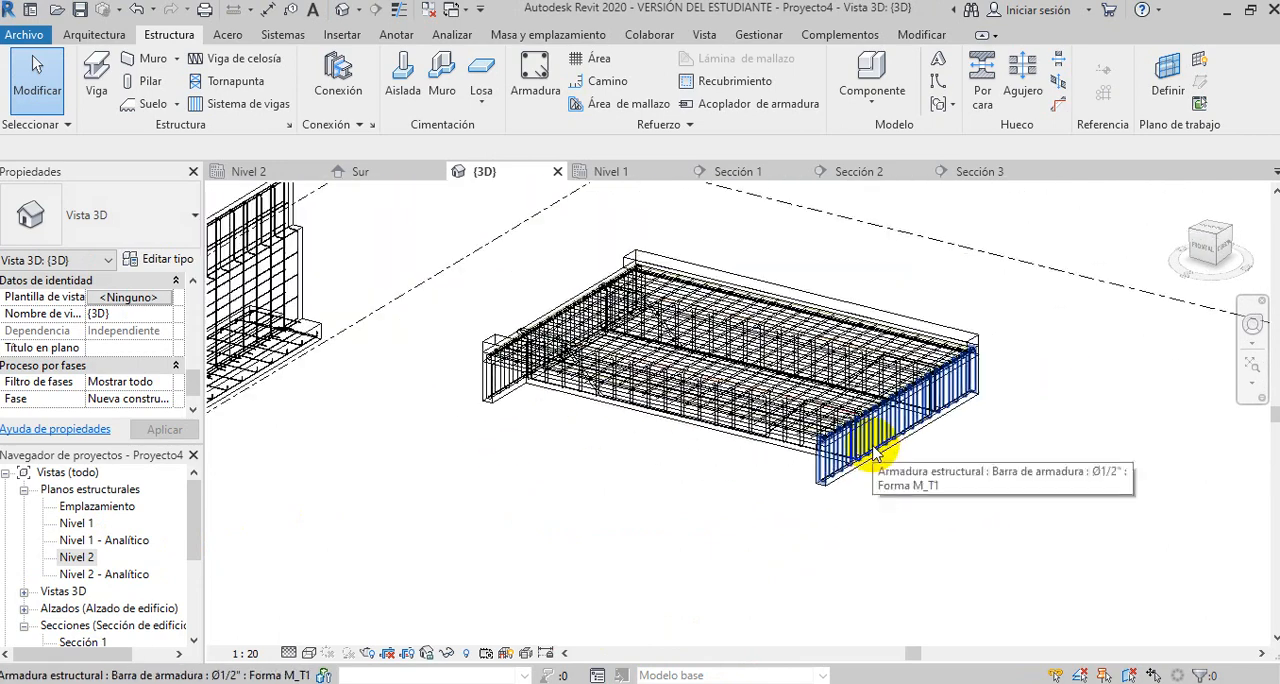
pyautogui.scroll(3, 800, 420)
pyautogui.scroll(-2, 480, 415)
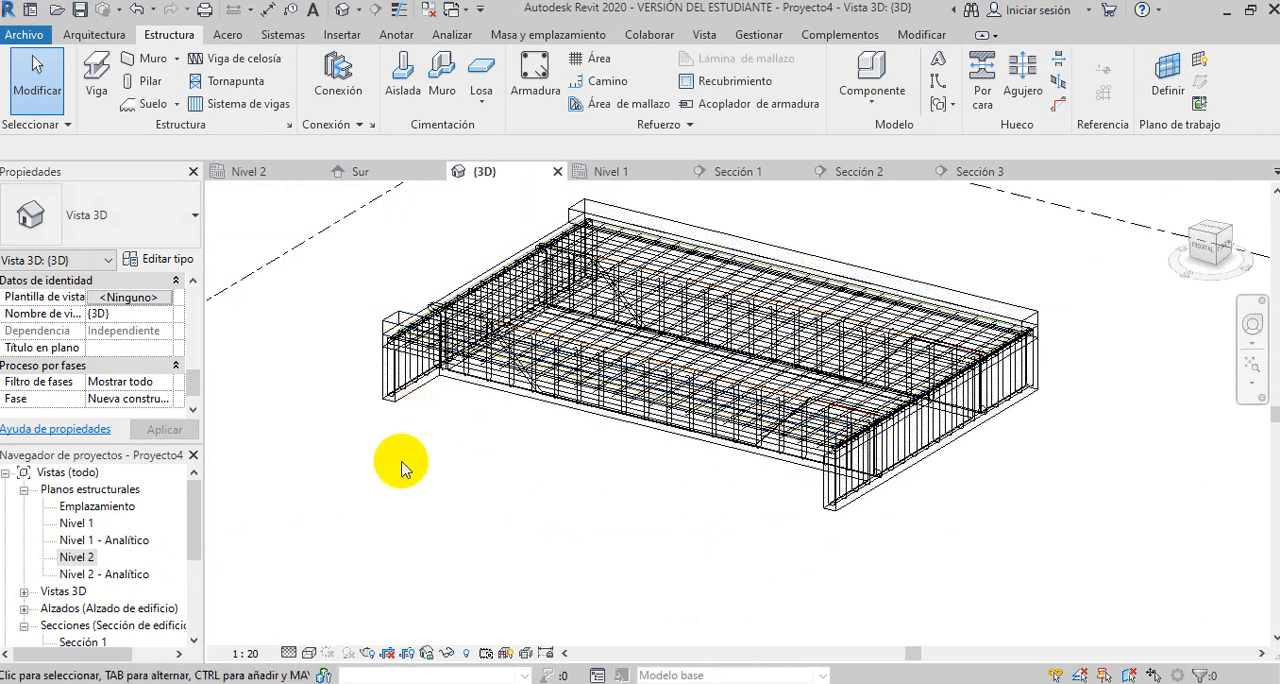
# - Show the bridge model in the Sombreado visual style, followed by the Realista style
pyautogui.click(309, 653)
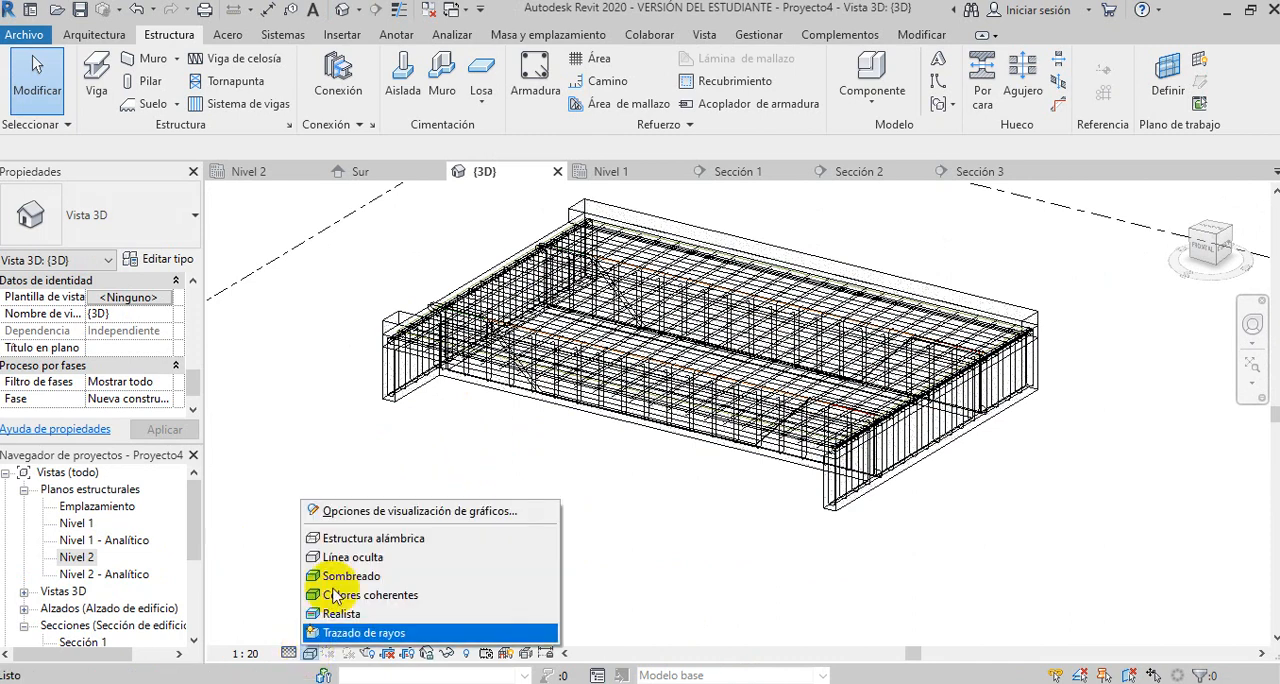
pyautogui.click(348, 577)
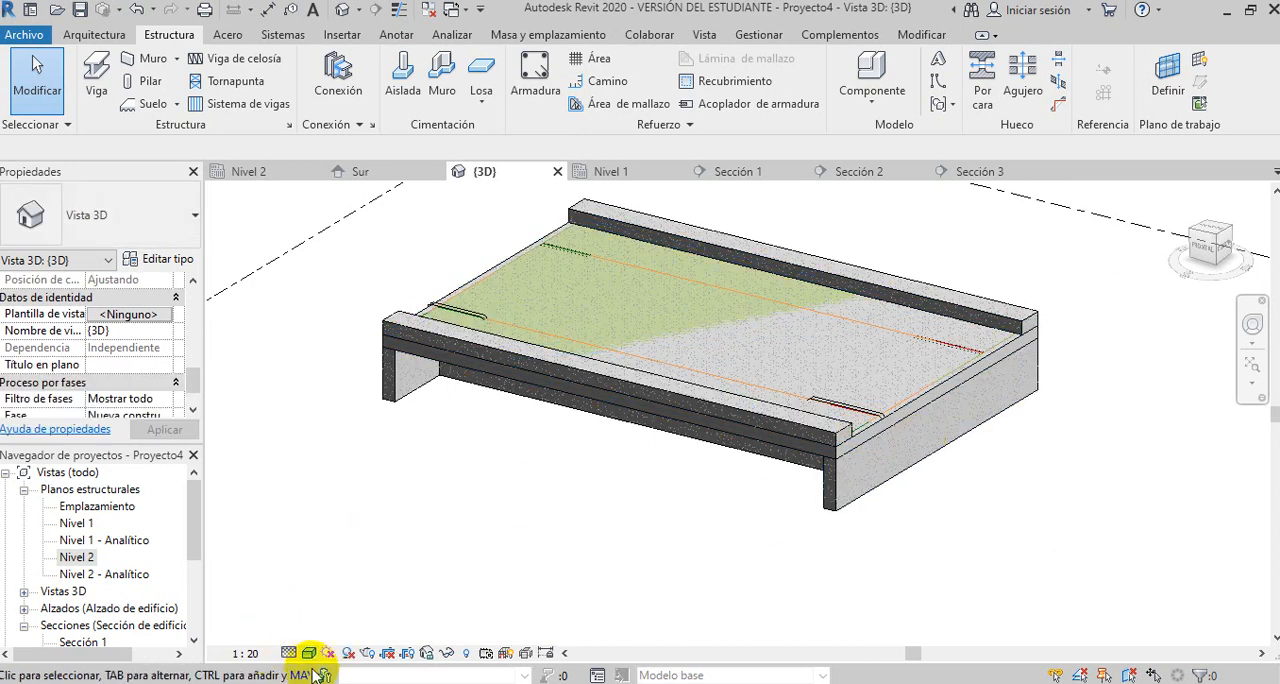
pyautogui.click(309, 653)
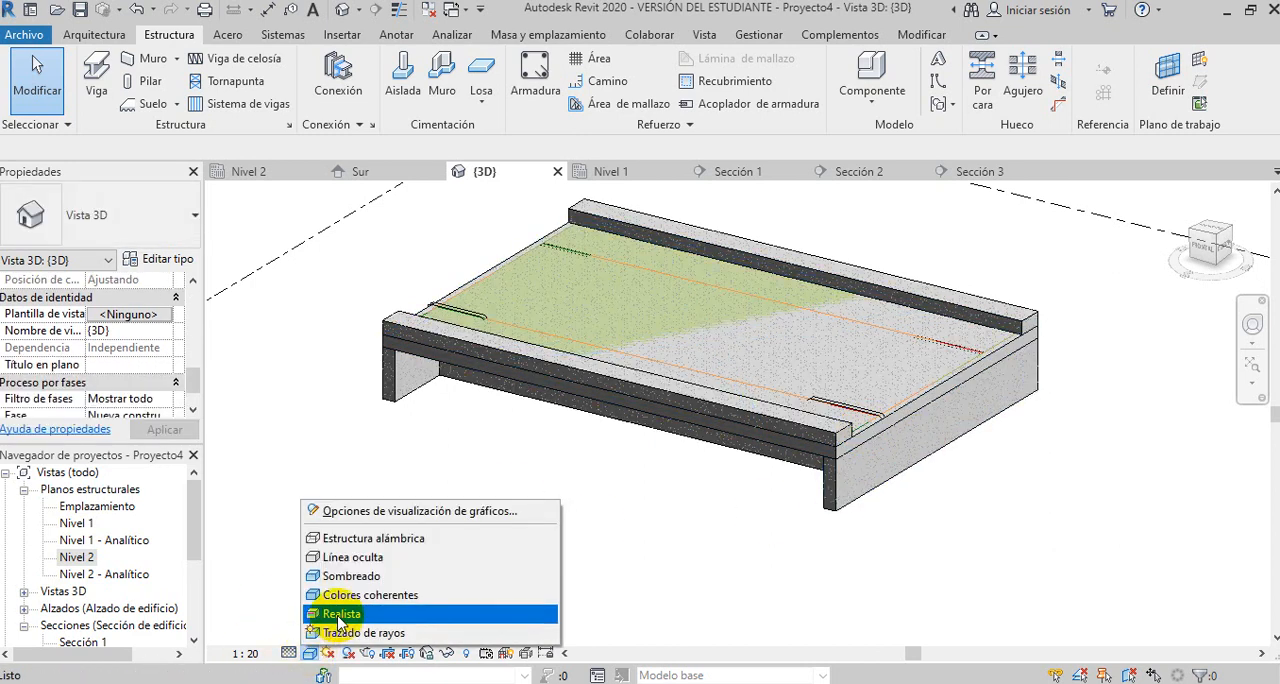
pyautogui.click(335, 613)
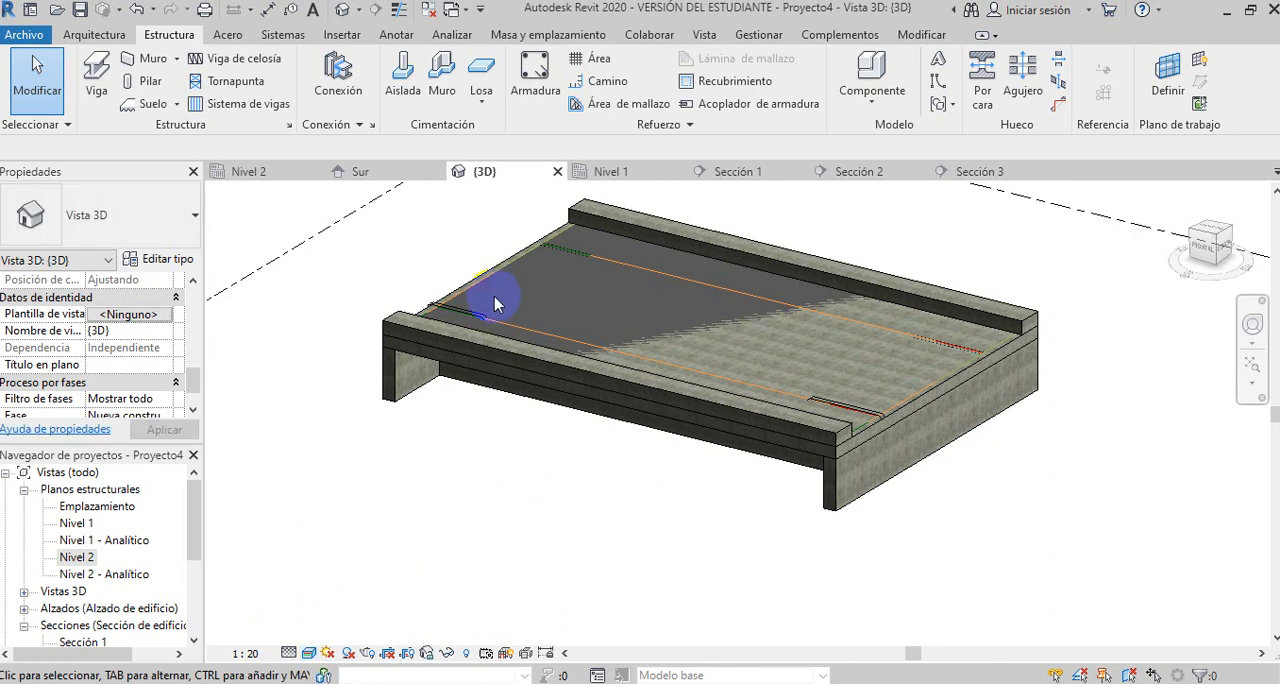
pyautogui.scroll(5, 490, 305)
pyautogui.scroll(-5, 430, 305)
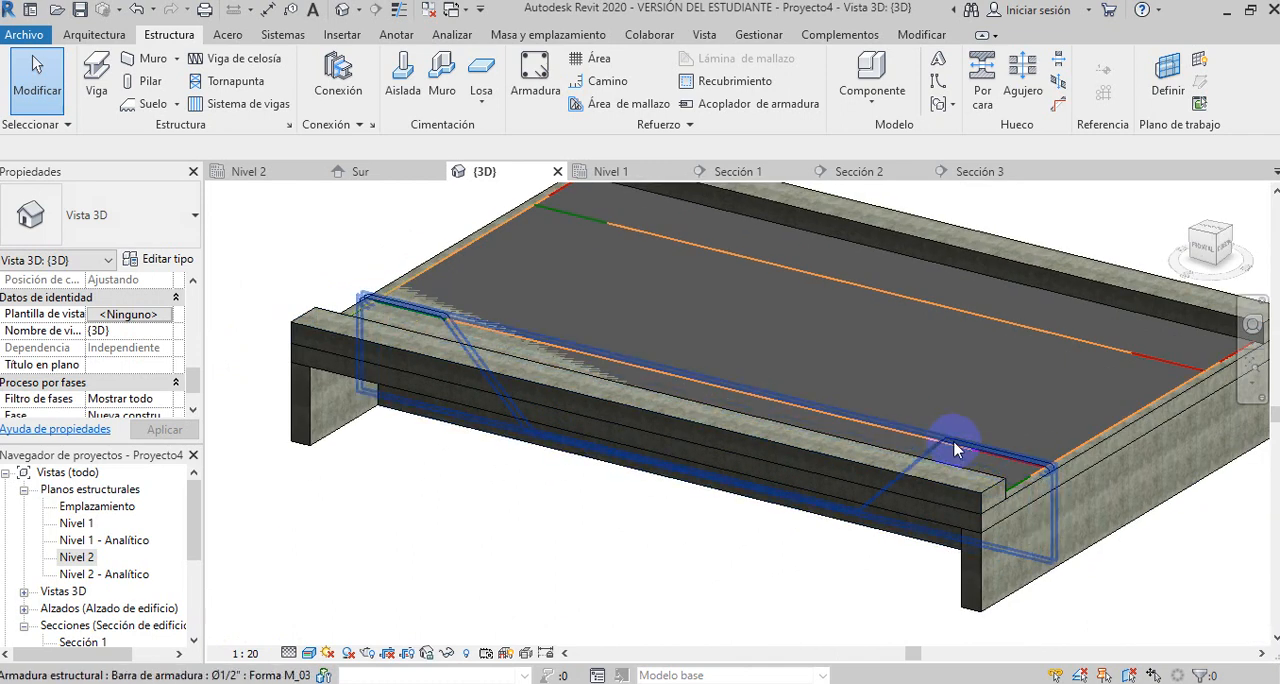
# - Select the Ø1/2" bent bar in the front beam and examine both of its ends near the slab surface
pyautogui.click(701, 428)
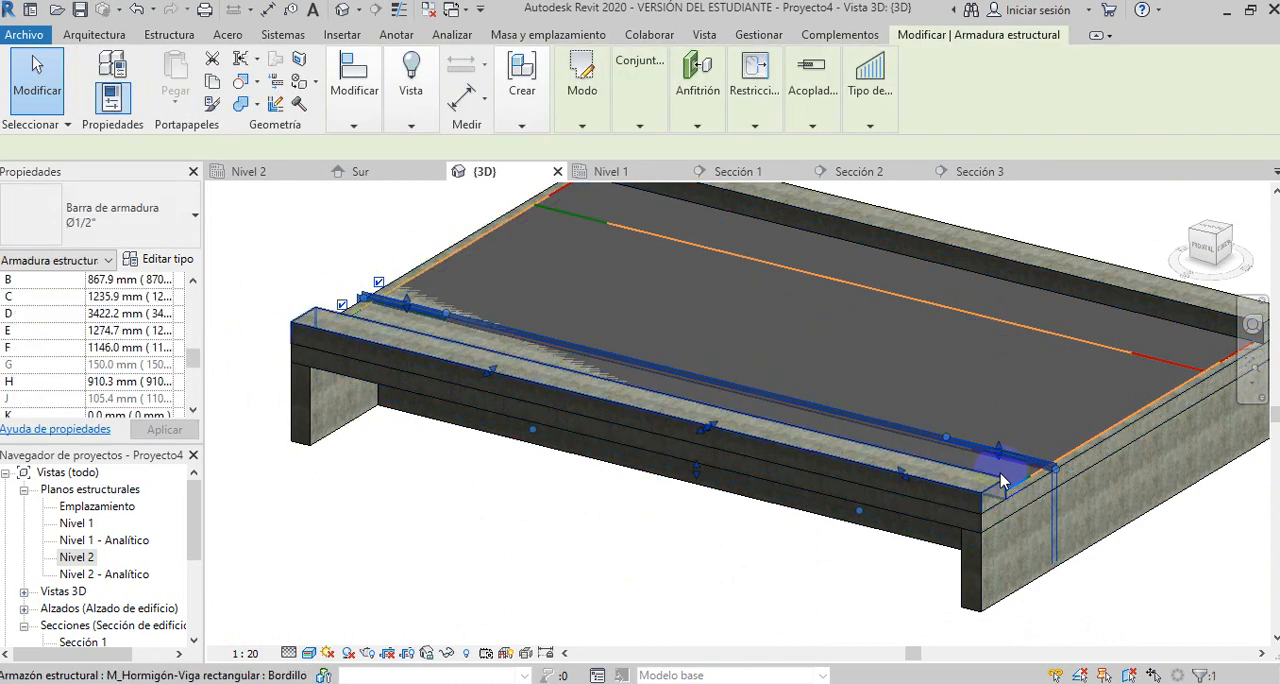
pyautogui.scroll(5, 1000, 465)
pyautogui.moveTo(998, 427)
pyautogui.mouseDown()
pyautogui.moveTo(914, 421)
pyautogui.moveTo(996, 425)
pyautogui.mouseUp()
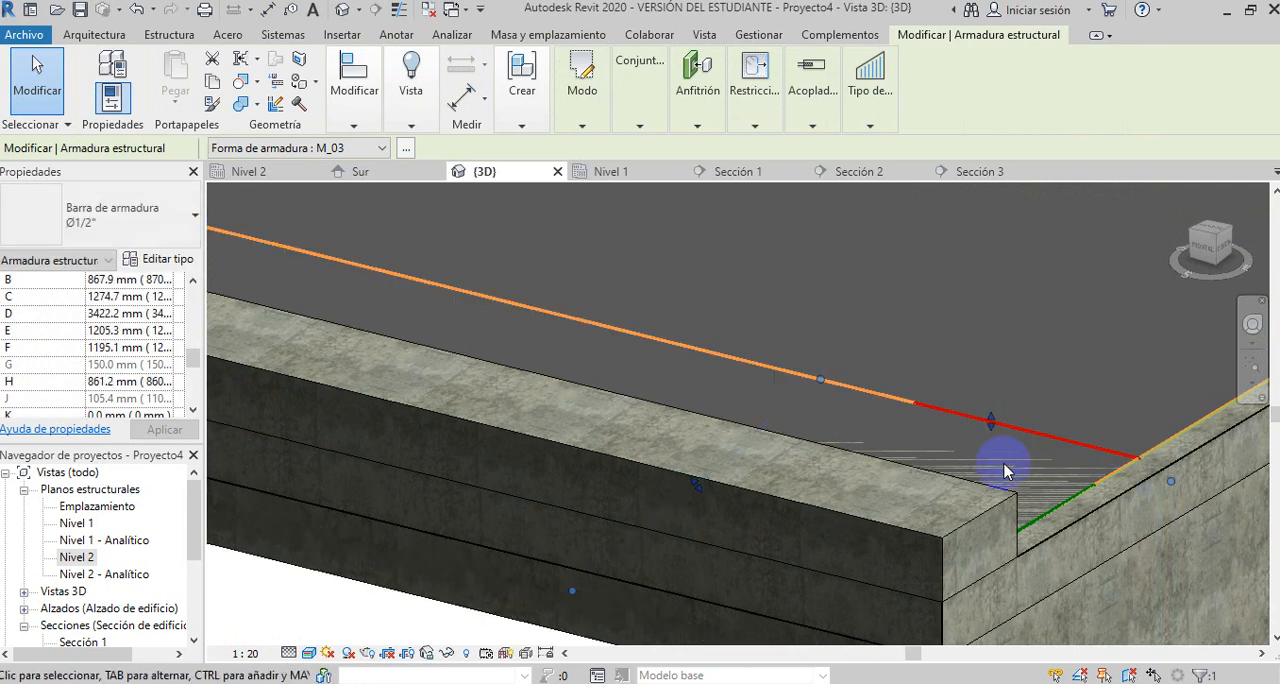
pyautogui.scroll(-6, 938, 447)
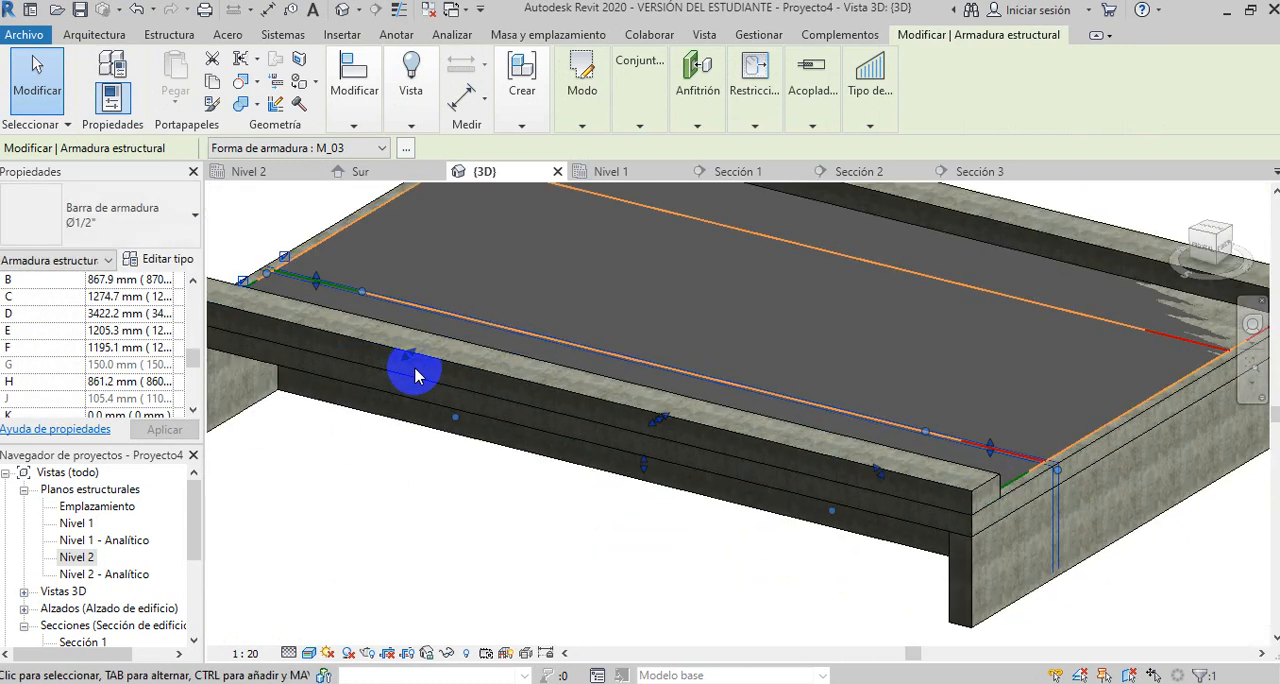
pyautogui.scroll(4, 276, 250)
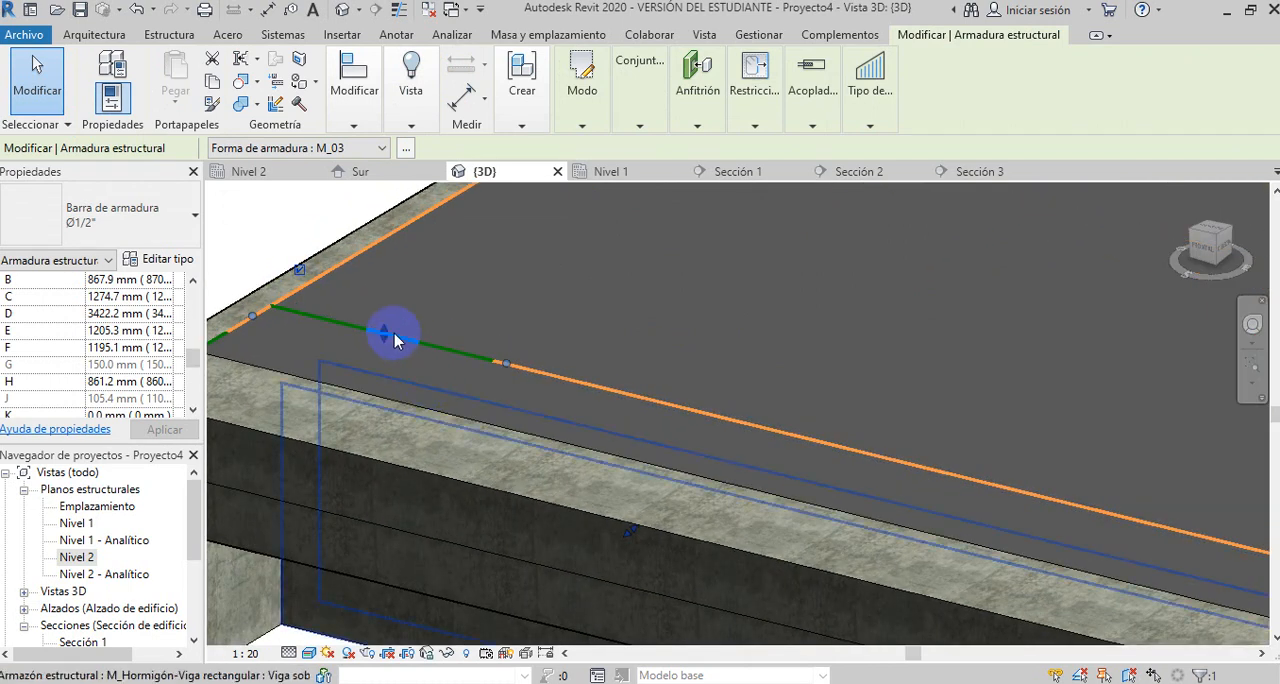
pyautogui.scroll(-2, 394, 334)
pyautogui.scroll(-3, 427, 371)
pyautogui.click(491, 534)
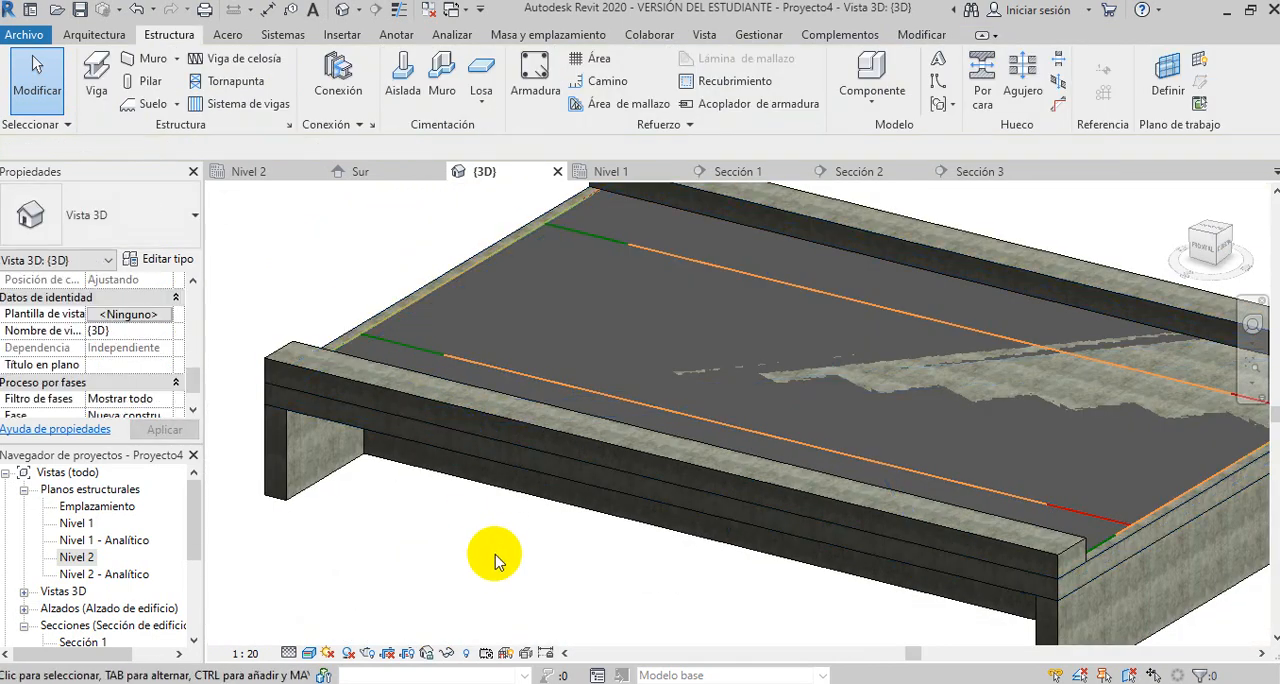
# - Show the bridge model in the Estructura alámbrica visual style
pyautogui.scroll(-3, 480, 414)
pyautogui.click(597, 466)
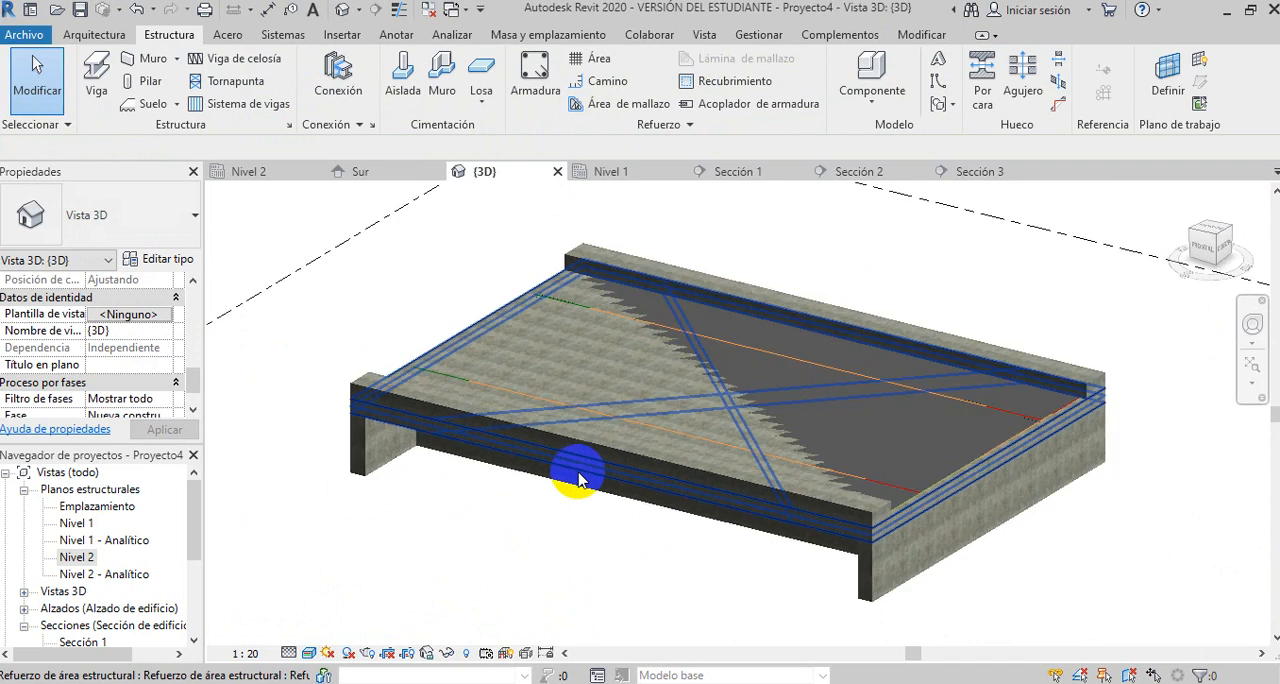
pyautogui.click(525, 515)
pyautogui.moveTo(521, 543); pyautogui.dragTo(514, 514, button='middle')
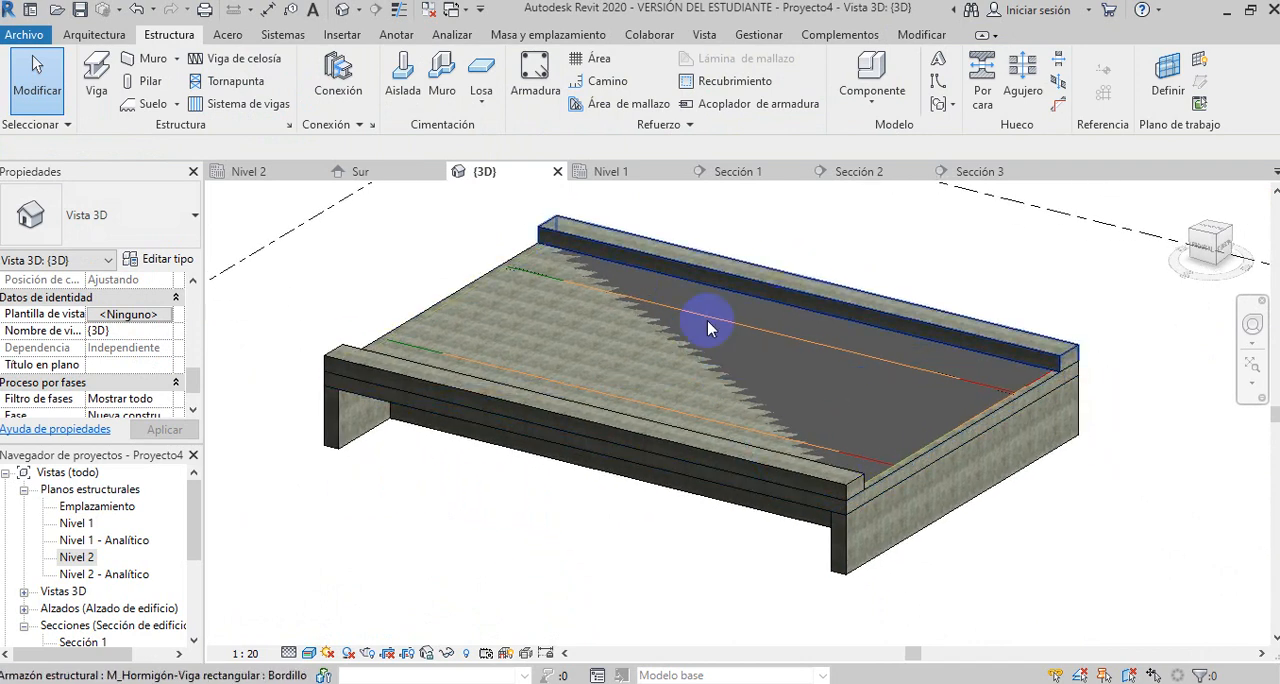
pyautogui.click(310, 654)
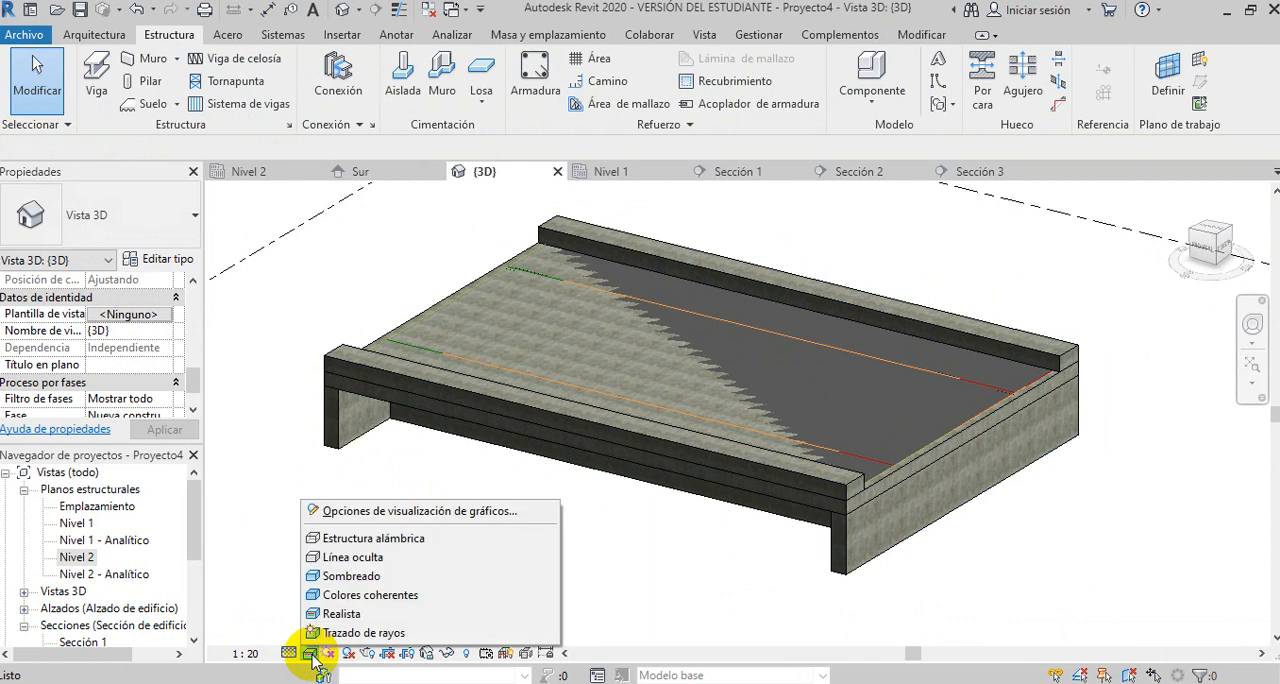
pyautogui.click(358, 540)
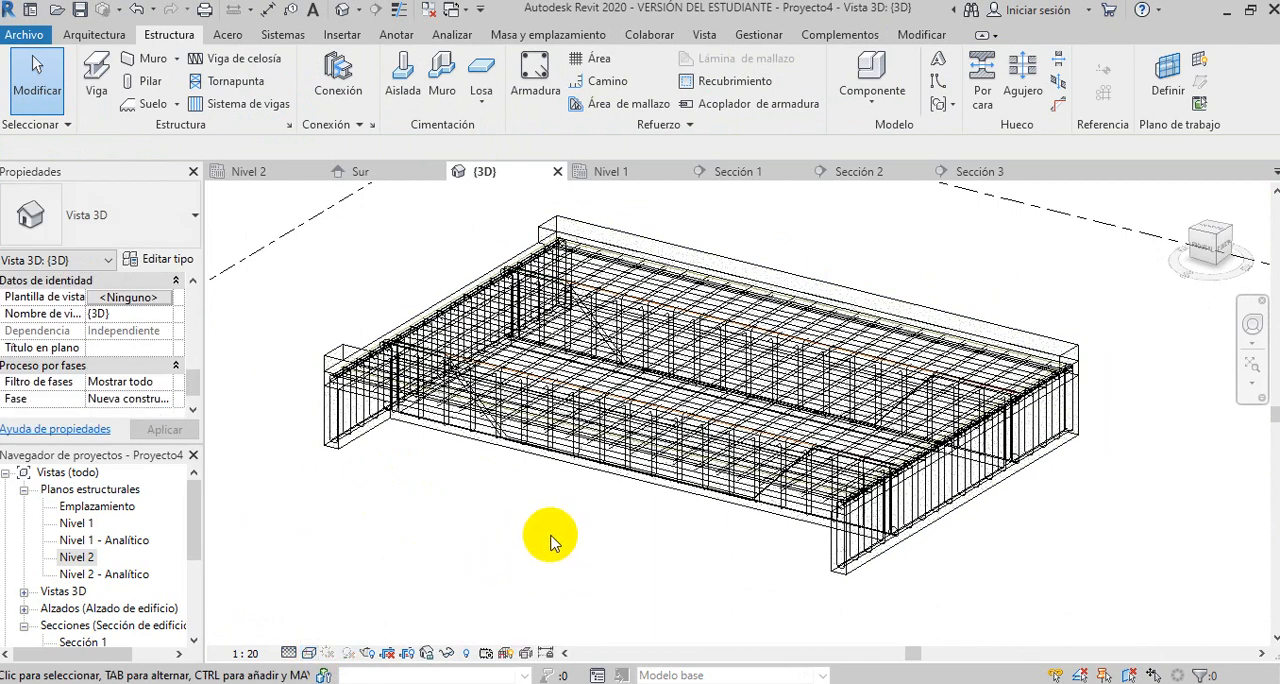
# - Select the whole bridge and filter the selection to the Armadura estructural category only
pyautogui.scroll(-1, 550, 540)
pyautogui.moveTo(331, 254); pyautogui.dragTo(991, 594)
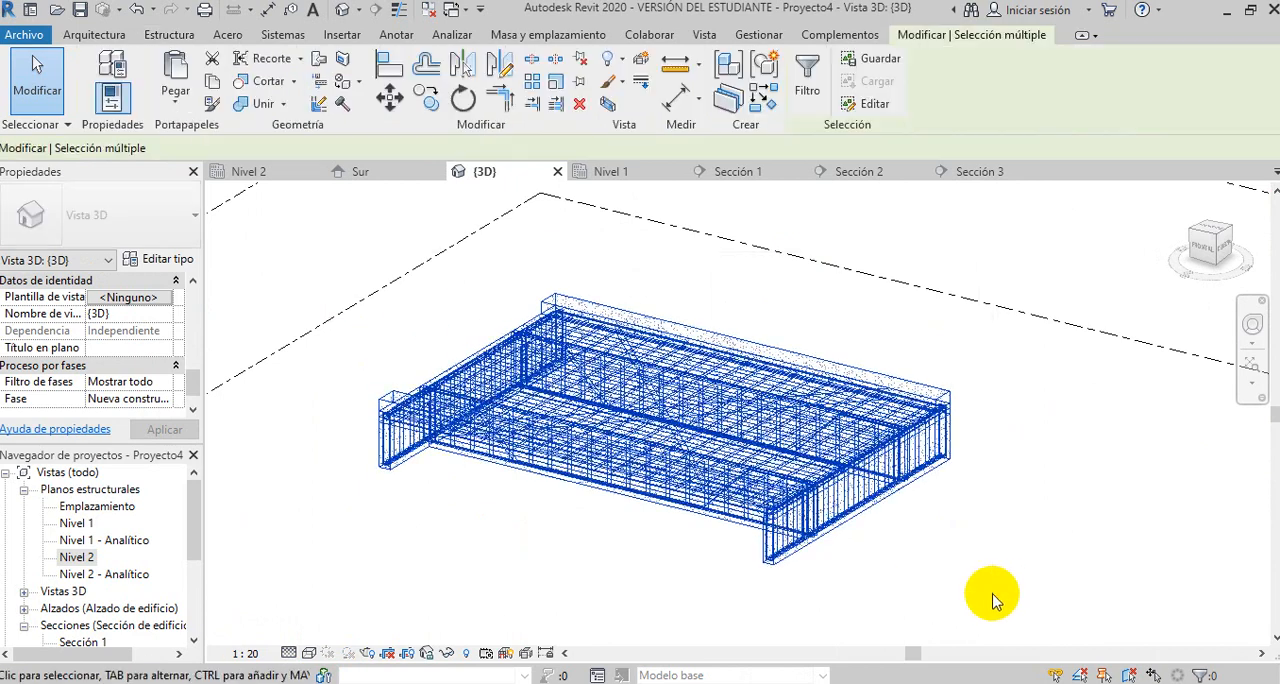
pyautogui.click(805, 75)
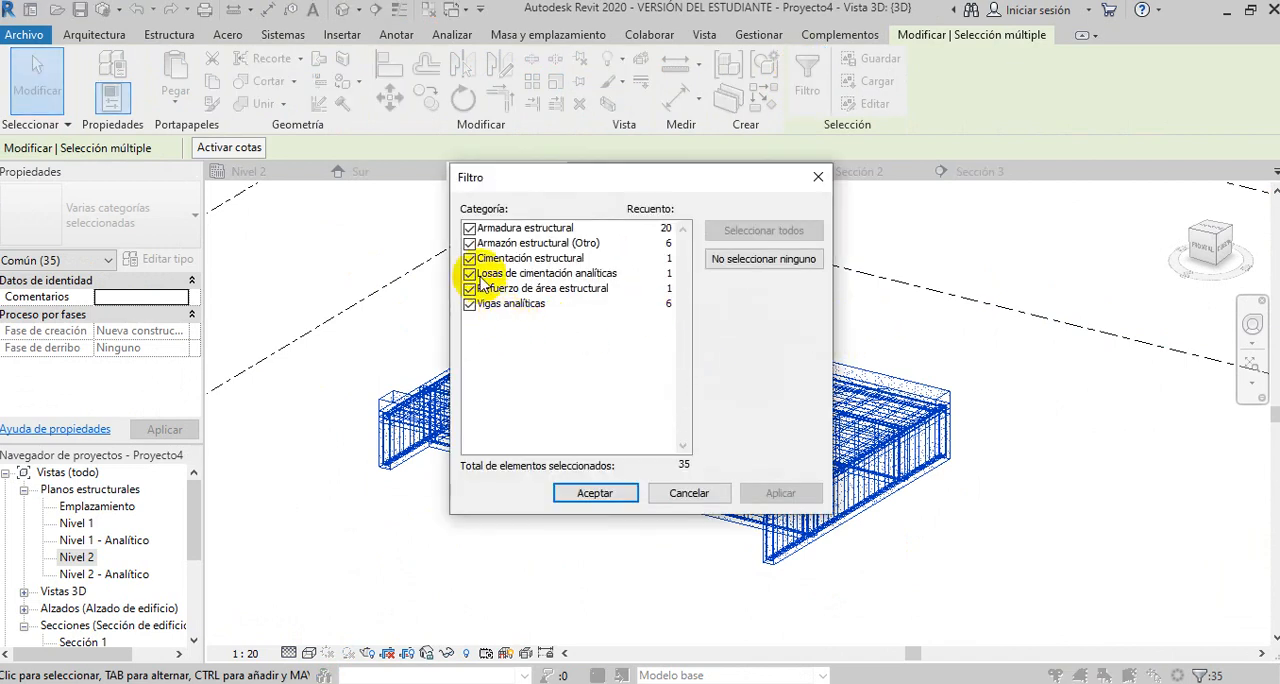
pyautogui.click(800, 262)
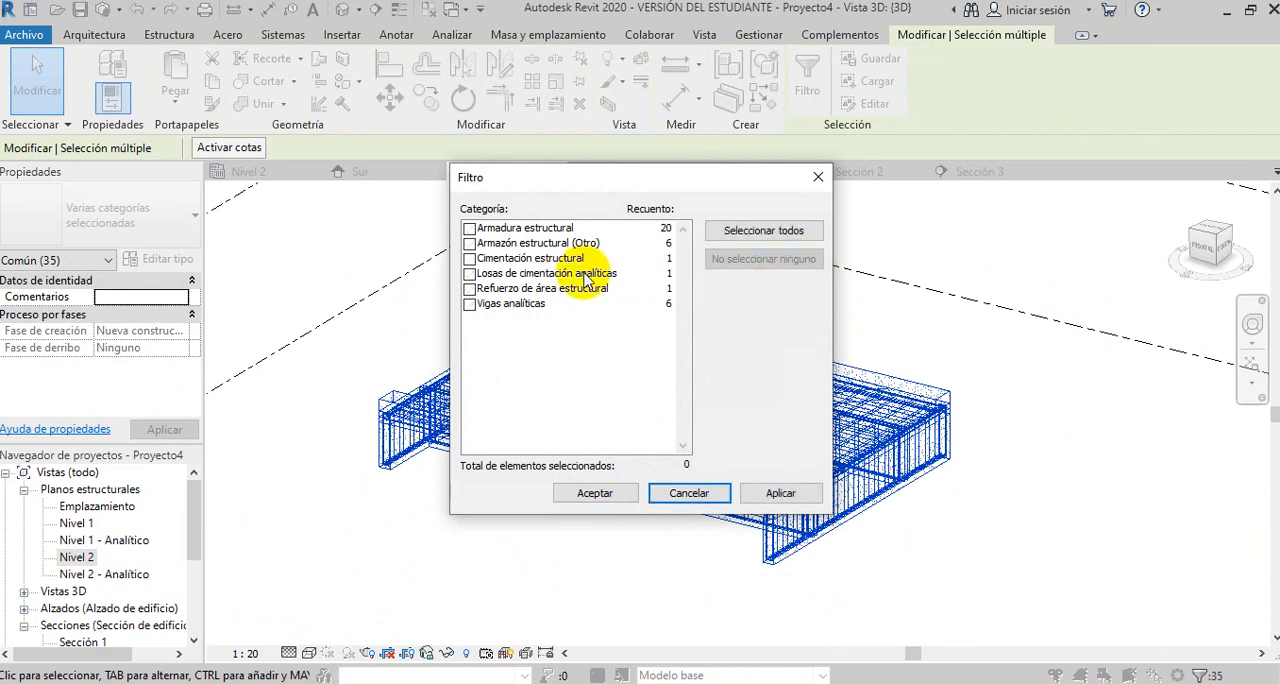
pyautogui.click(469, 229)
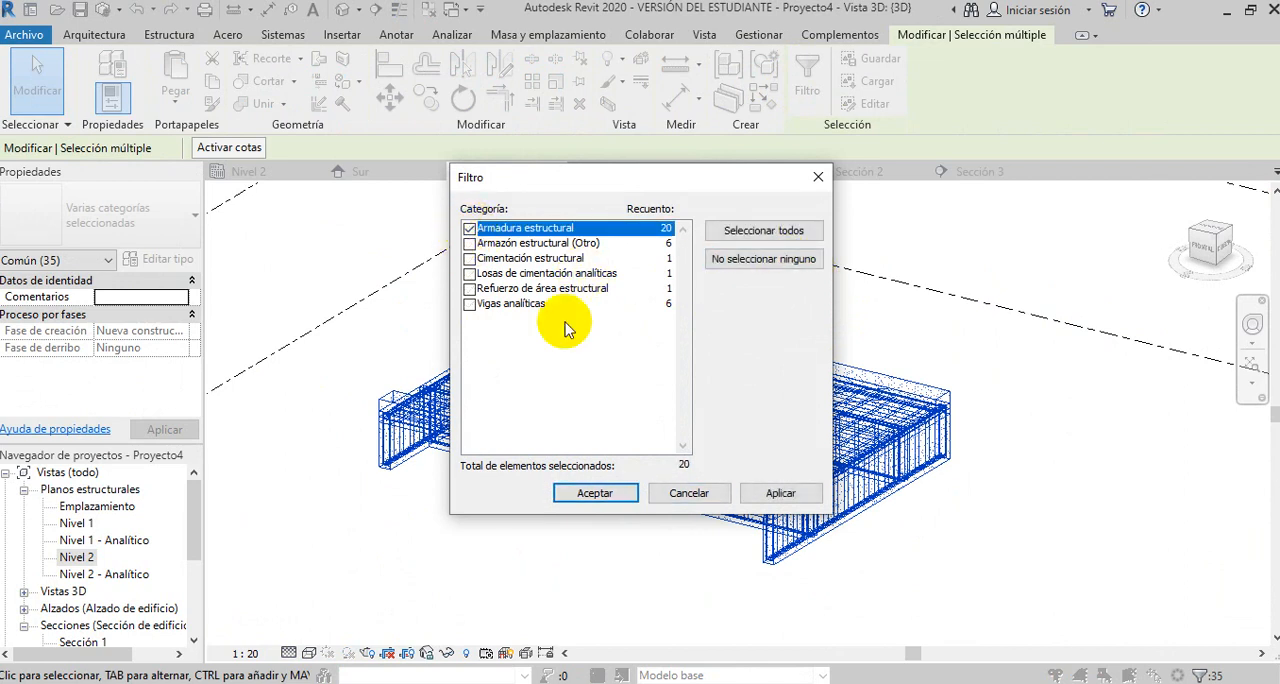
pyautogui.click(590, 494)
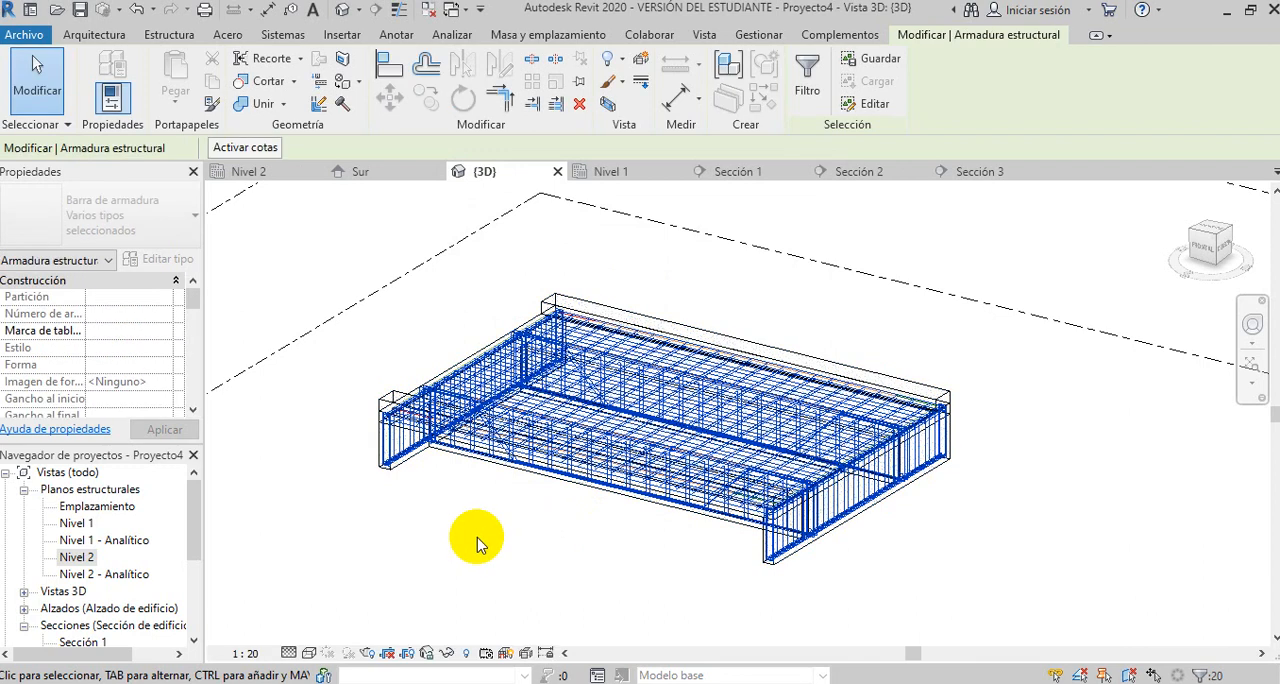
# - Set the selected reinforcement's visibility states in the {3D} view to Ver elementos sin tapar and Ver como sólido
pyautogui.scroll(2, 477, 543)
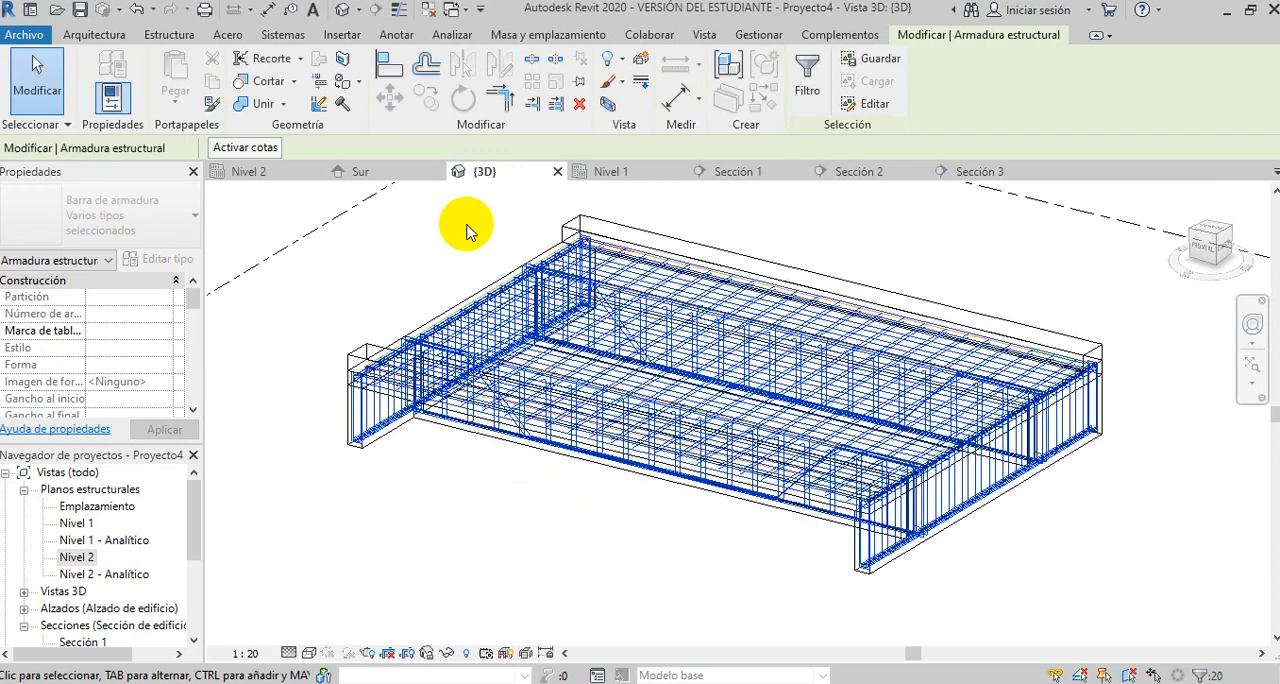
pyautogui.scroll(4, 466, 230)
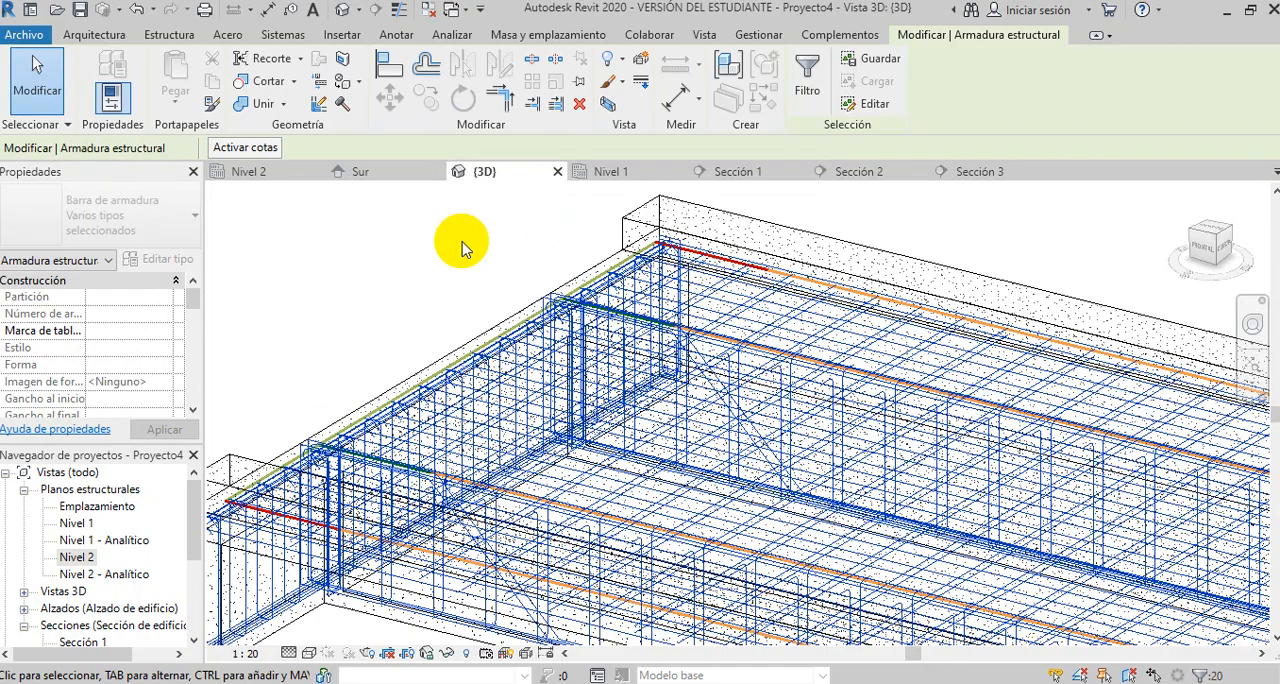
pyautogui.scroll(-2, 462, 248)
pyautogui.scroll(3, 368, 520)
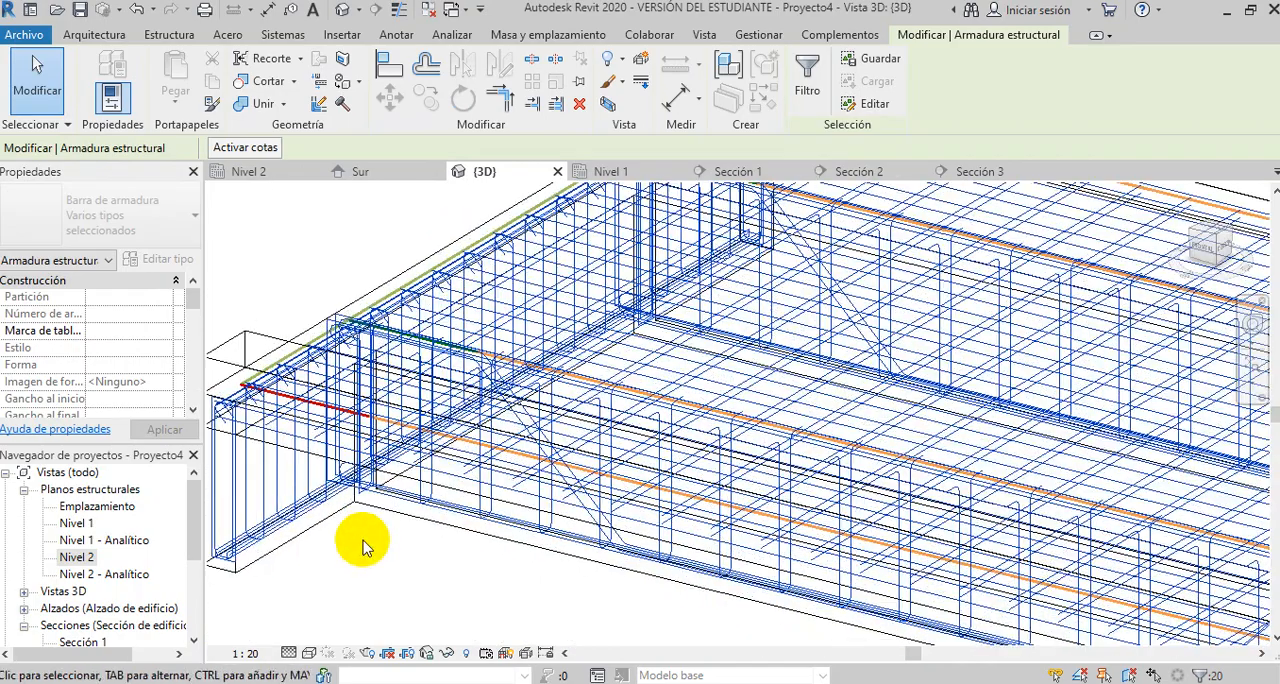
pyautogui.scroll(-5, 363, 545)
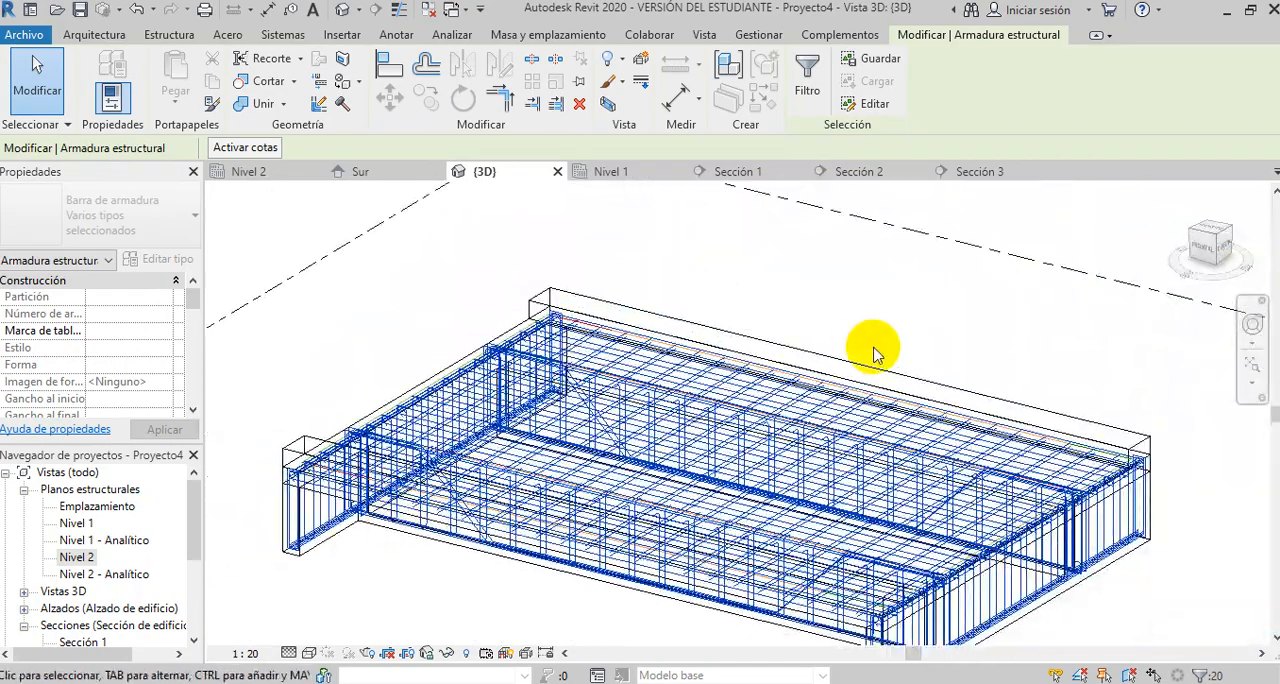
pyautogui.scroll(-1, 866, 312)
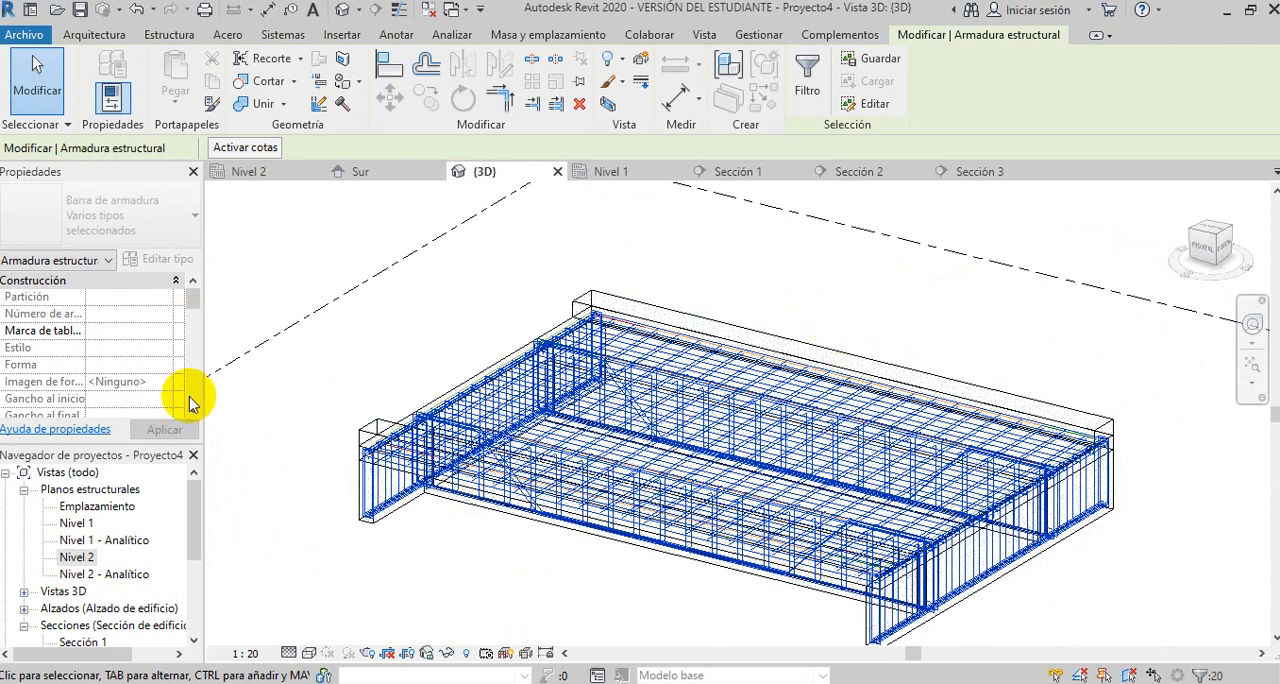
pyautogui.moveTo(195, 300); pyautogui.dragTo(190, 320)
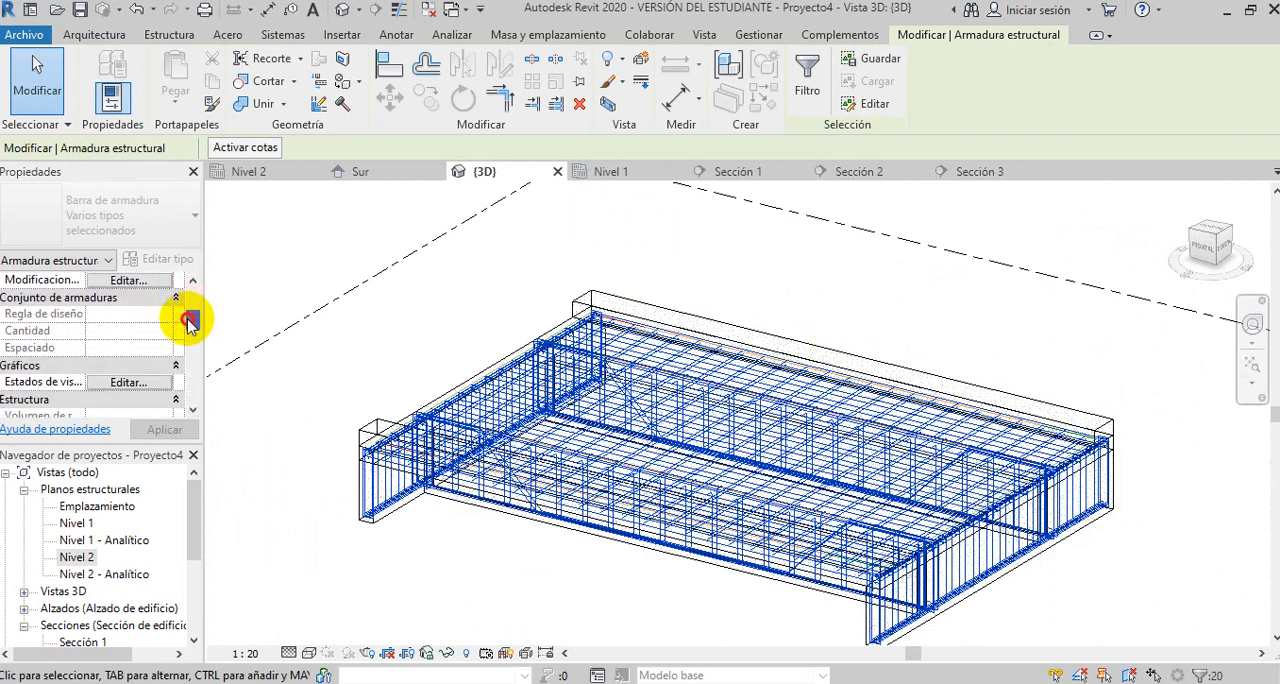
pyautogui.click(107, 386)
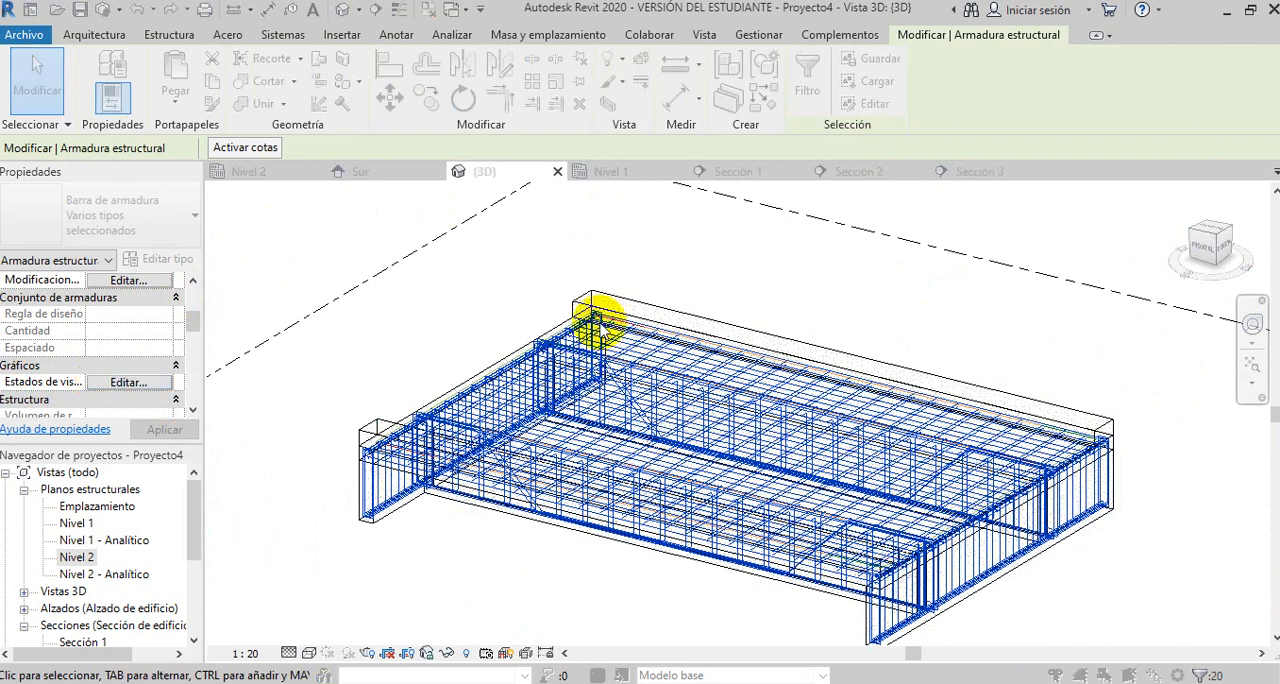
pyautogui.moveTo(883, 352); pyautogui.dragTo(883, 386)
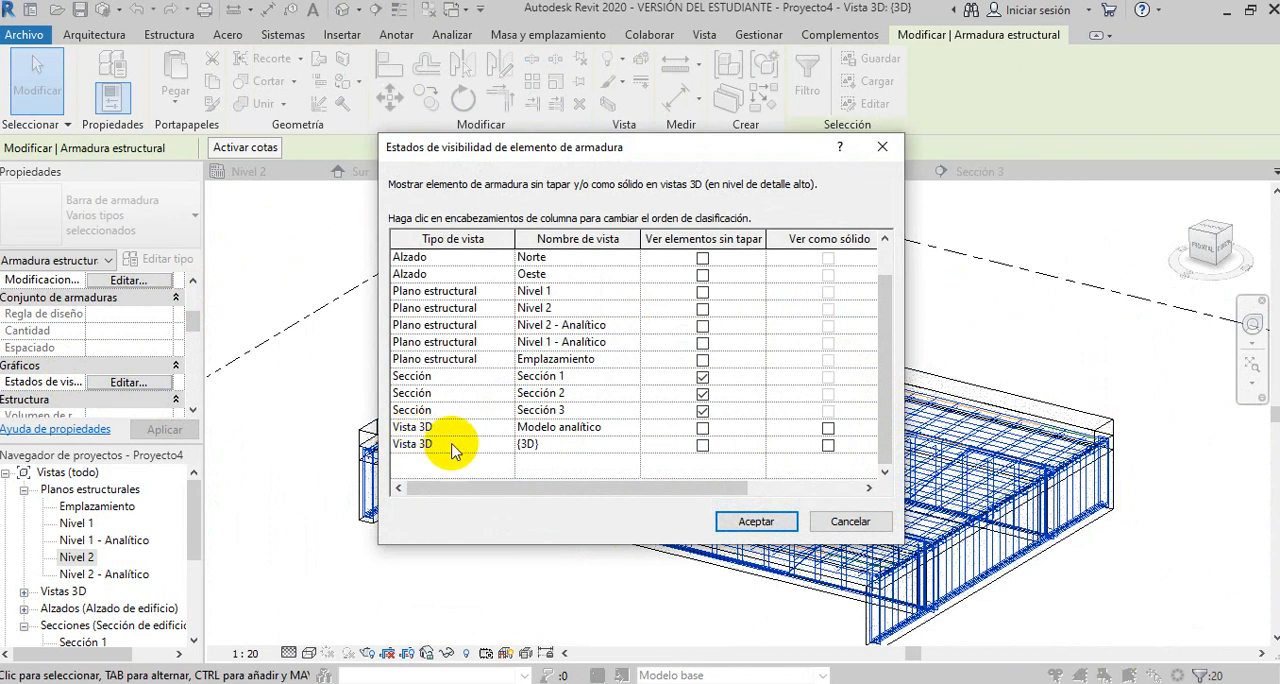
pyautogui.click(702, 446)
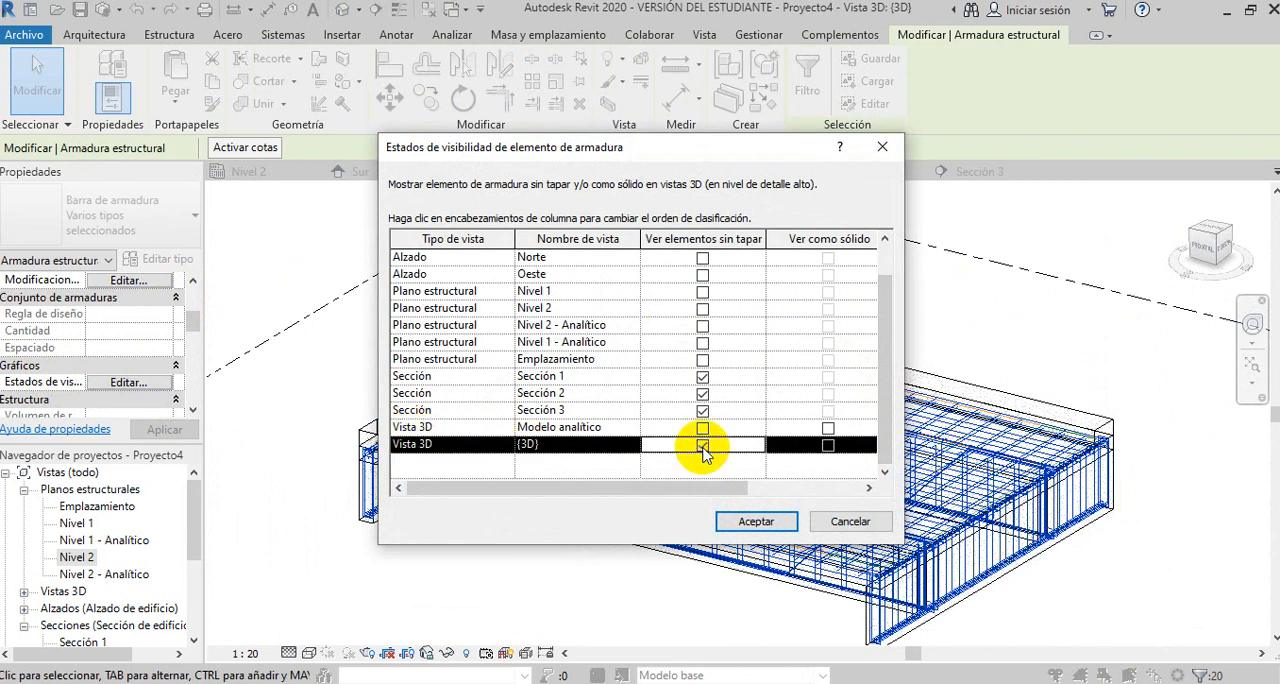
pyautogui.click(828, 445)
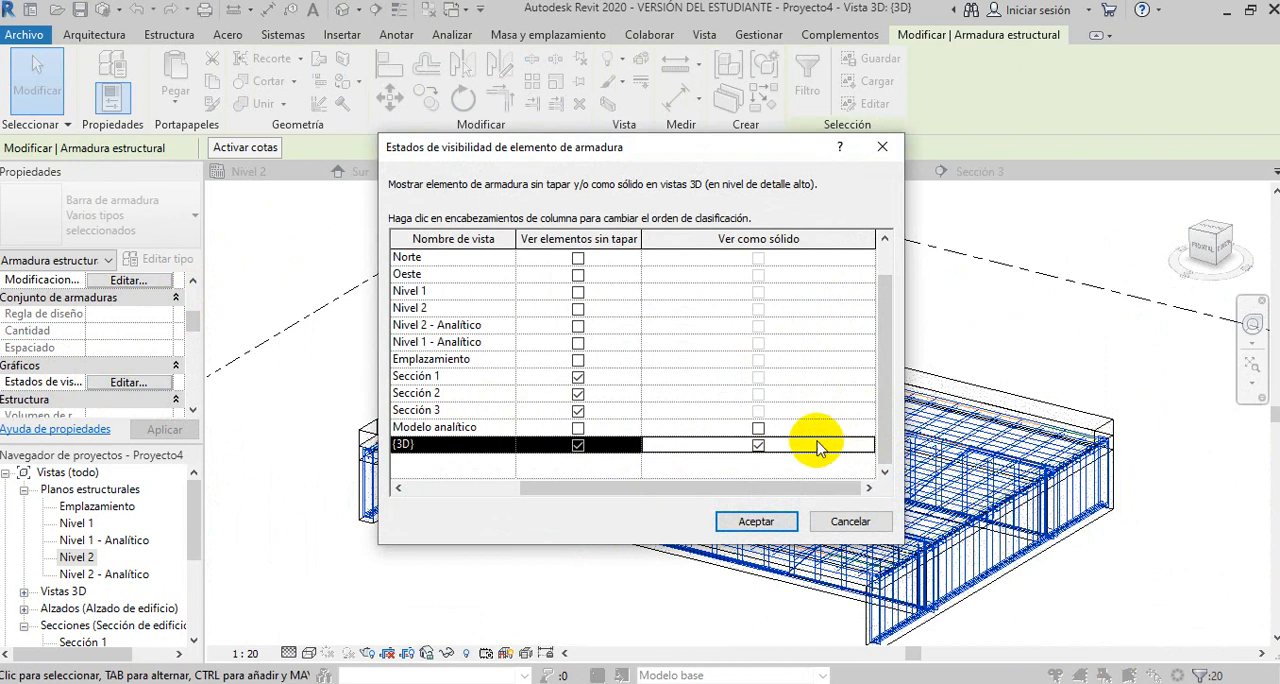
pyautogui.click(755, 524)
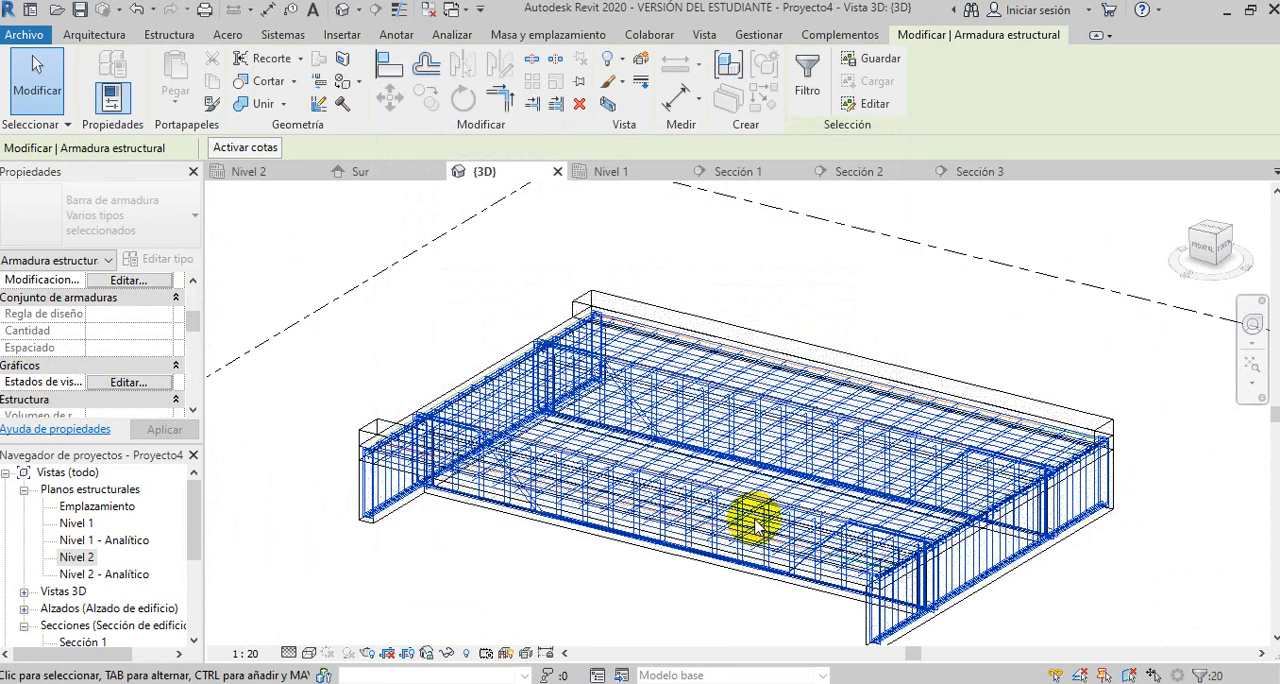
# - Deselect the reinforcement and show the 3D view in the Realista visual style
pyautogui.click(567, 585)
pyautogui.moveTo(560, 580); pyautogui.dragTo(560, 483, button='middle')
pyautogui.scroll(6, 820, 560)
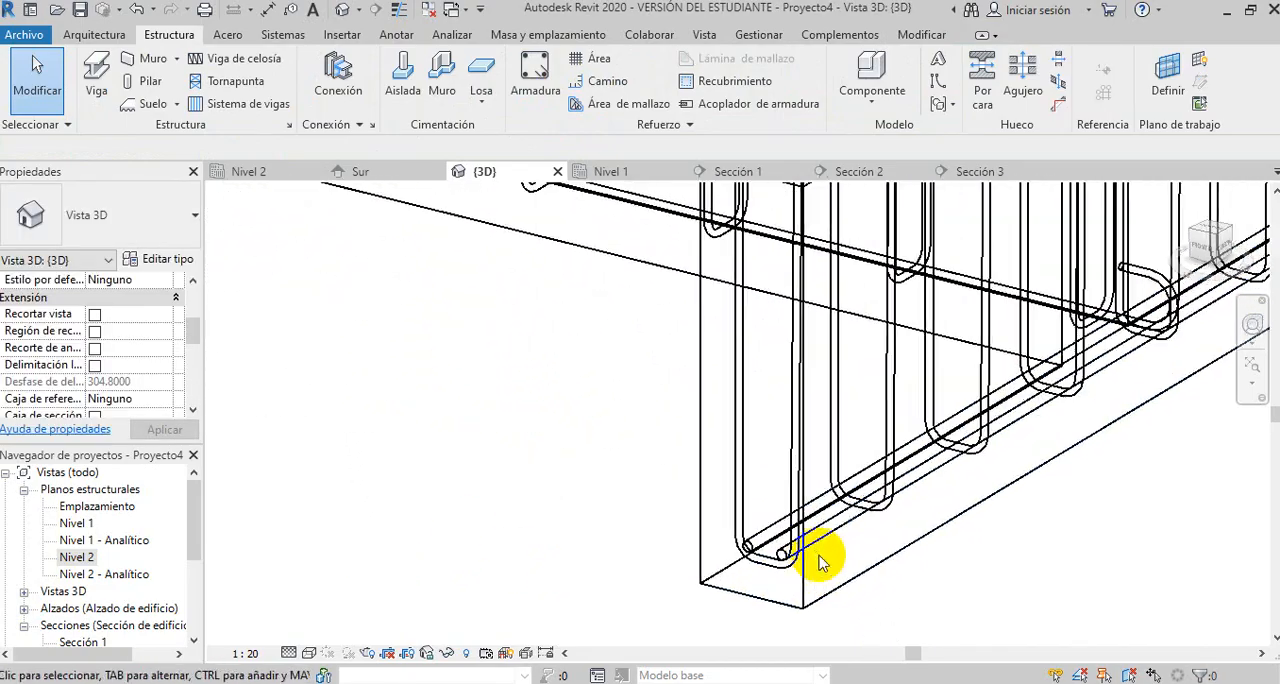
pyautogui.scroll(1, 1000, 531)
pyautogui.scroll(-4, 998, 533)
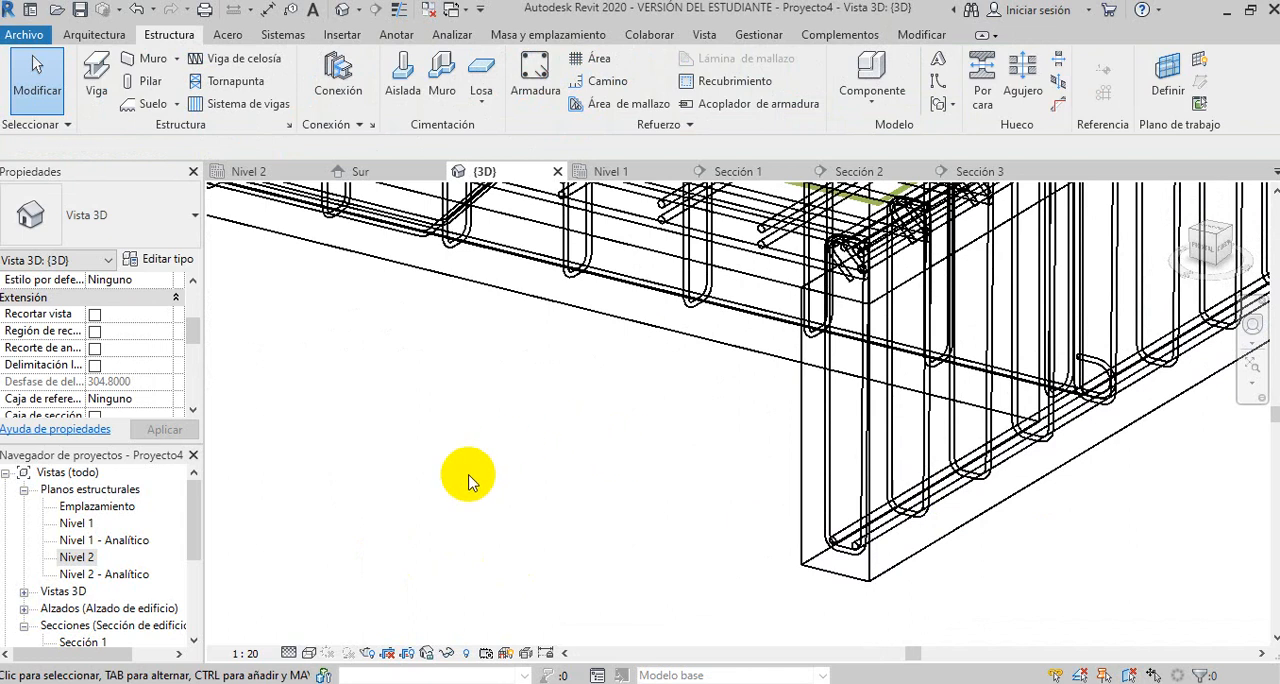
pyautogui.click(310, 654)
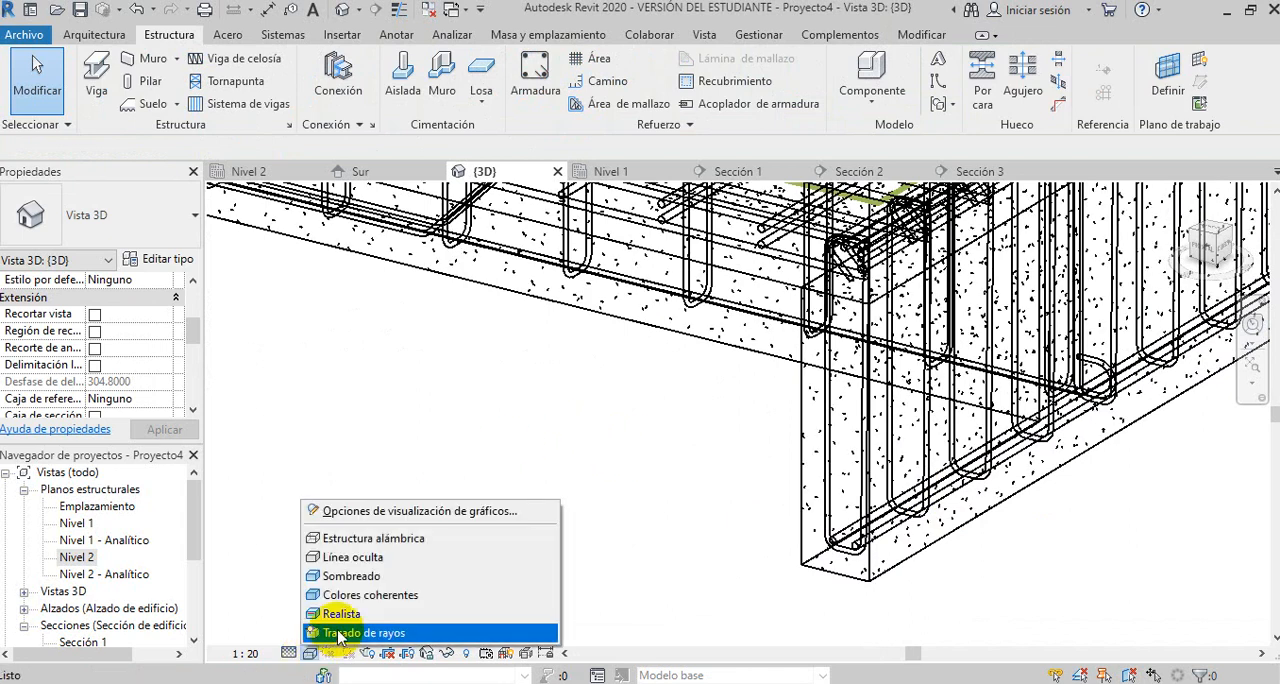
pyautogui.click(346, 614)
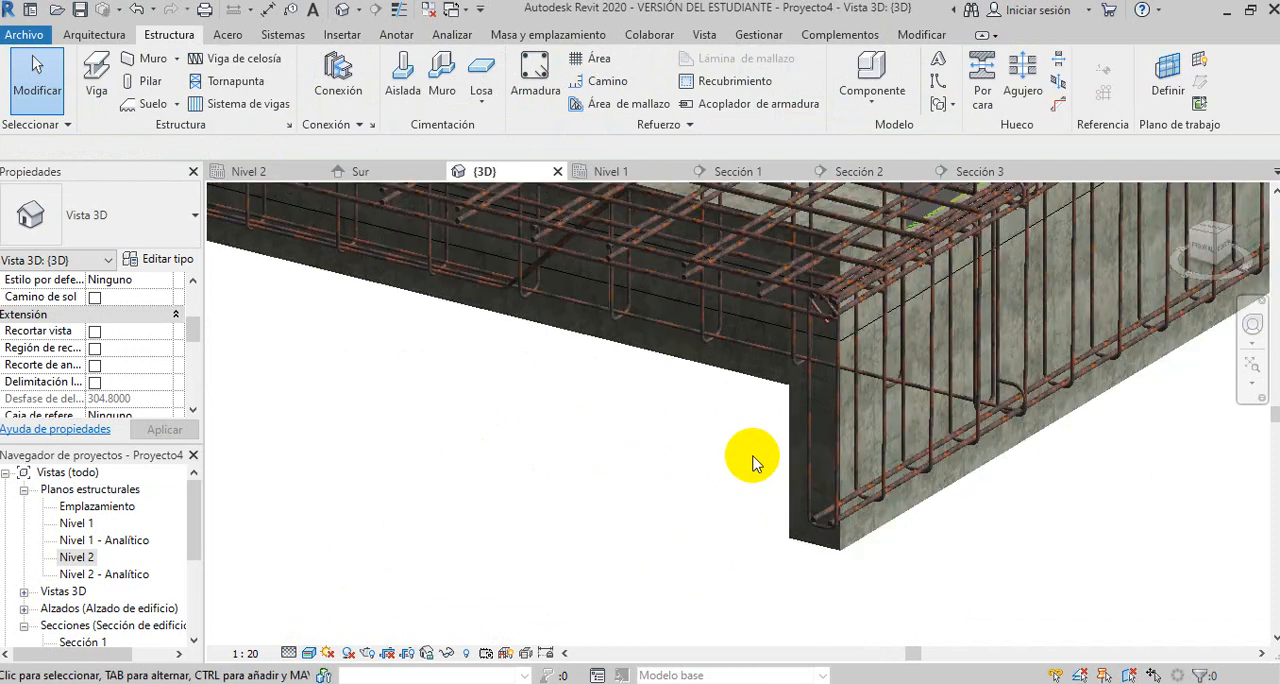
# - Examine the solid reinforcement across the whole bridge and in the neighbouring retaining wall in 3D
pyautogui.scroll(-2, 753, 462)
pyautogui.scroll(-2, 753, 462)
pyautogui.scroll(-2, 697, 470)
pyautogui.keyDown('shift'); pyautogui.moveTo(614, 509); pyautogui.dragTo(652, 530, button='middle'); pyautogui.keyUp('shift')
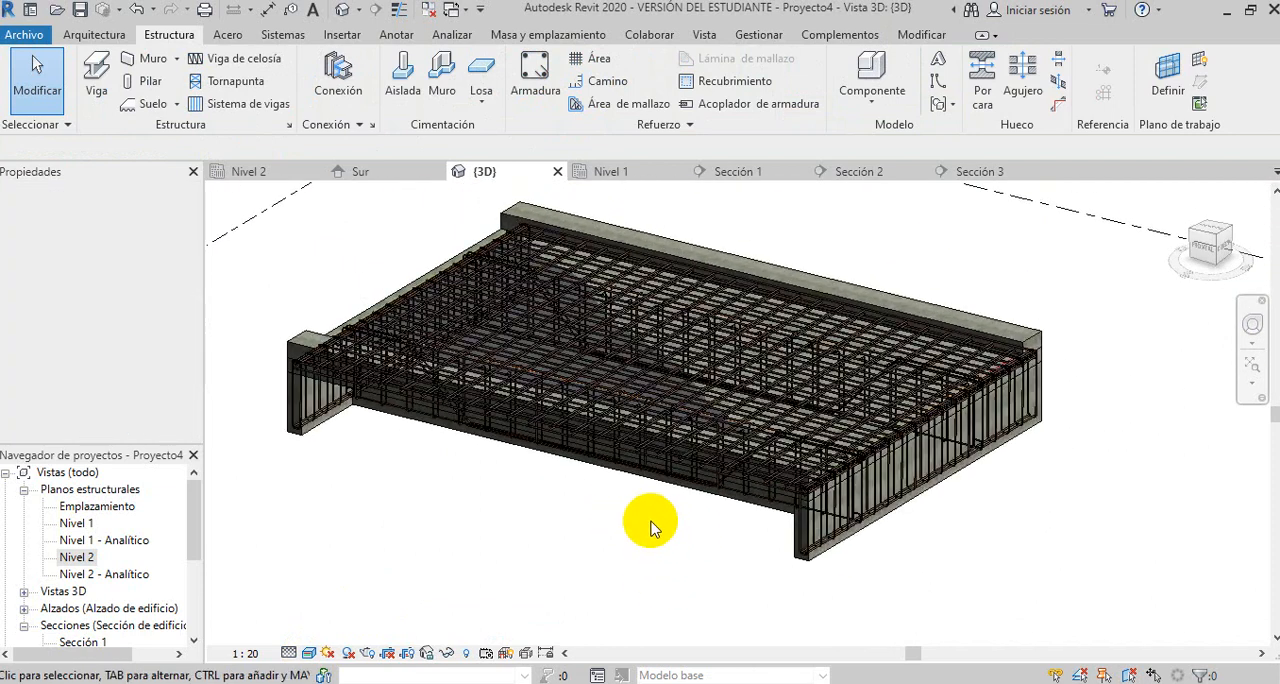
pyautogui.scroll(2, 652, 530)
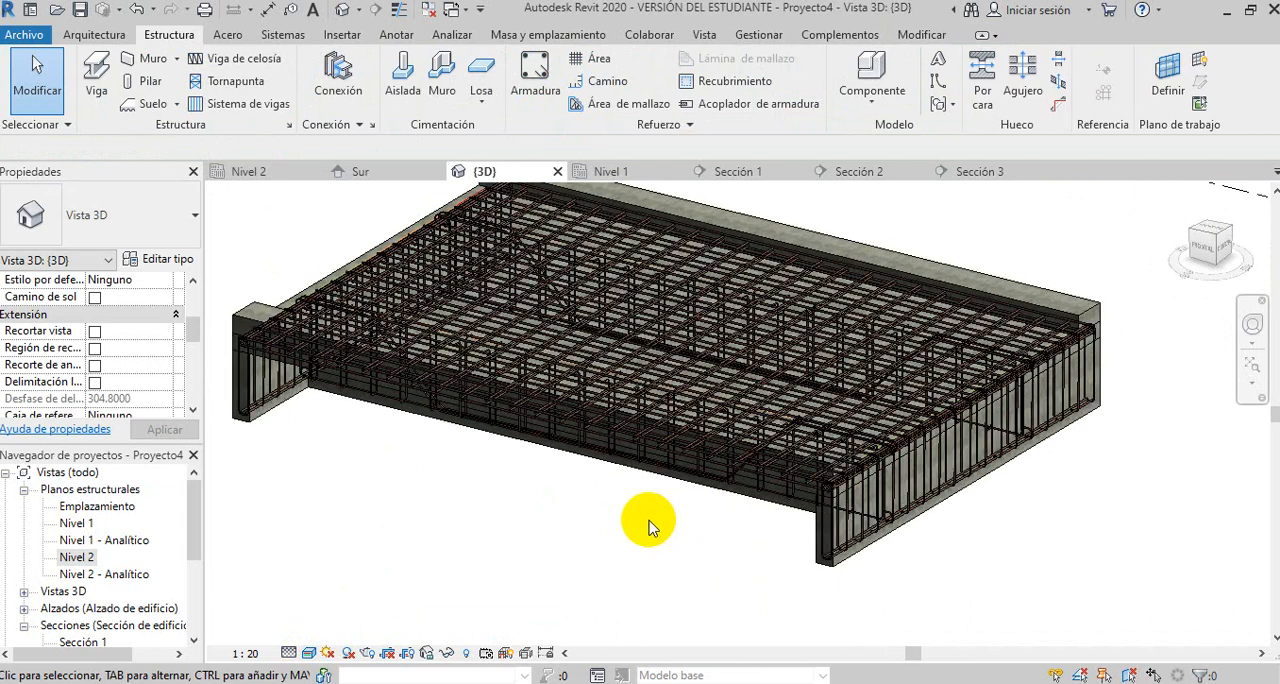
pyautogui.scroll(-1, 649, 521)
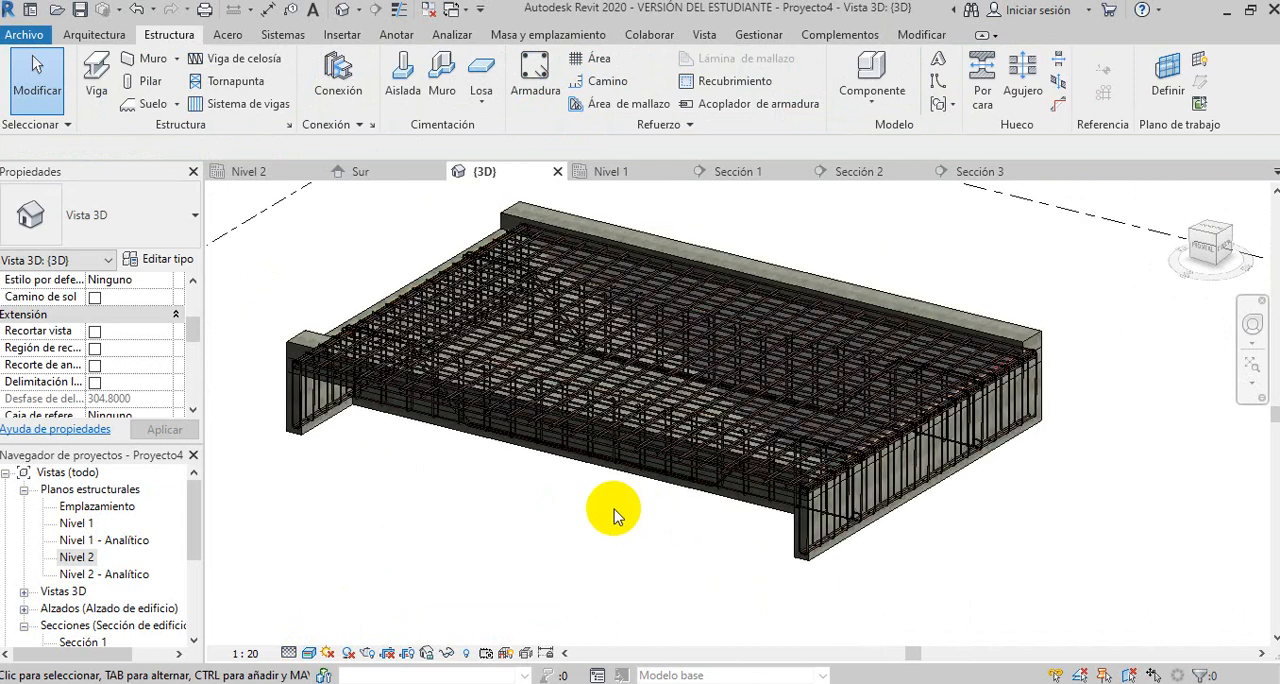
pyautogui.scroll(-1, 566, 473)
pyautogui.scroll(-1, 533, 475)
pyautogui.moveTo(447, 518); pyautogui.dragTo(716, 515, button='middle')
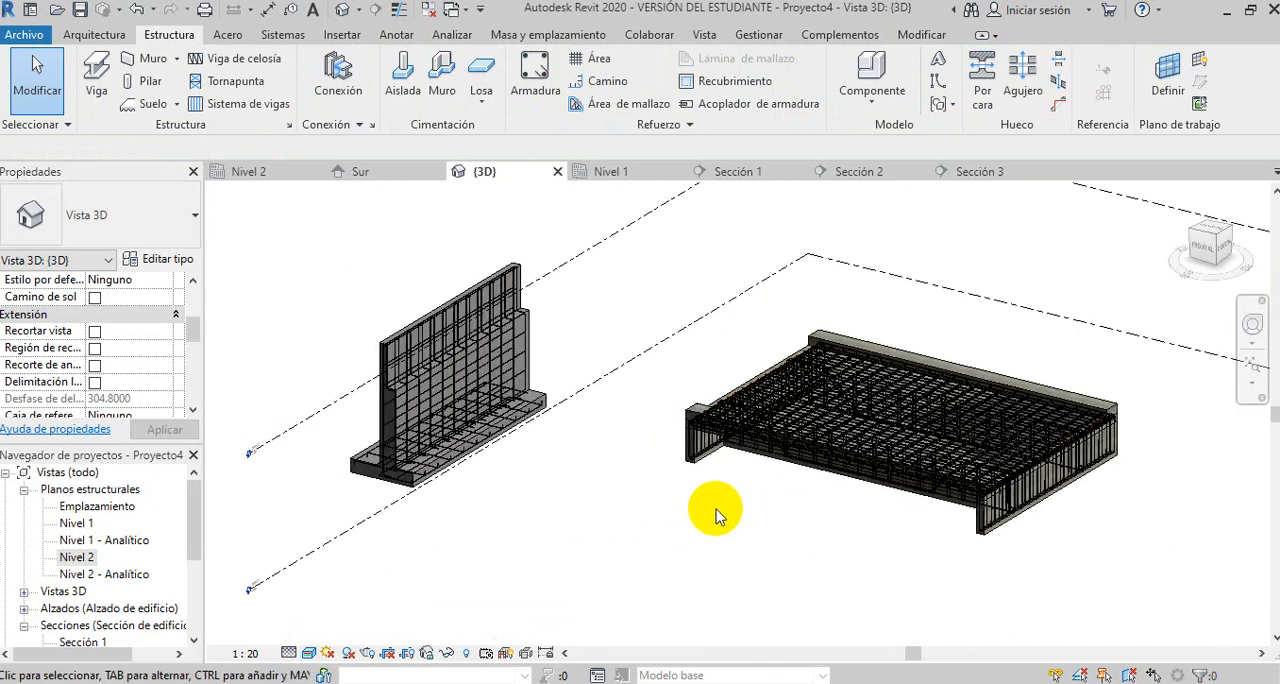
pyautogui.scroll(1, 716, 515)
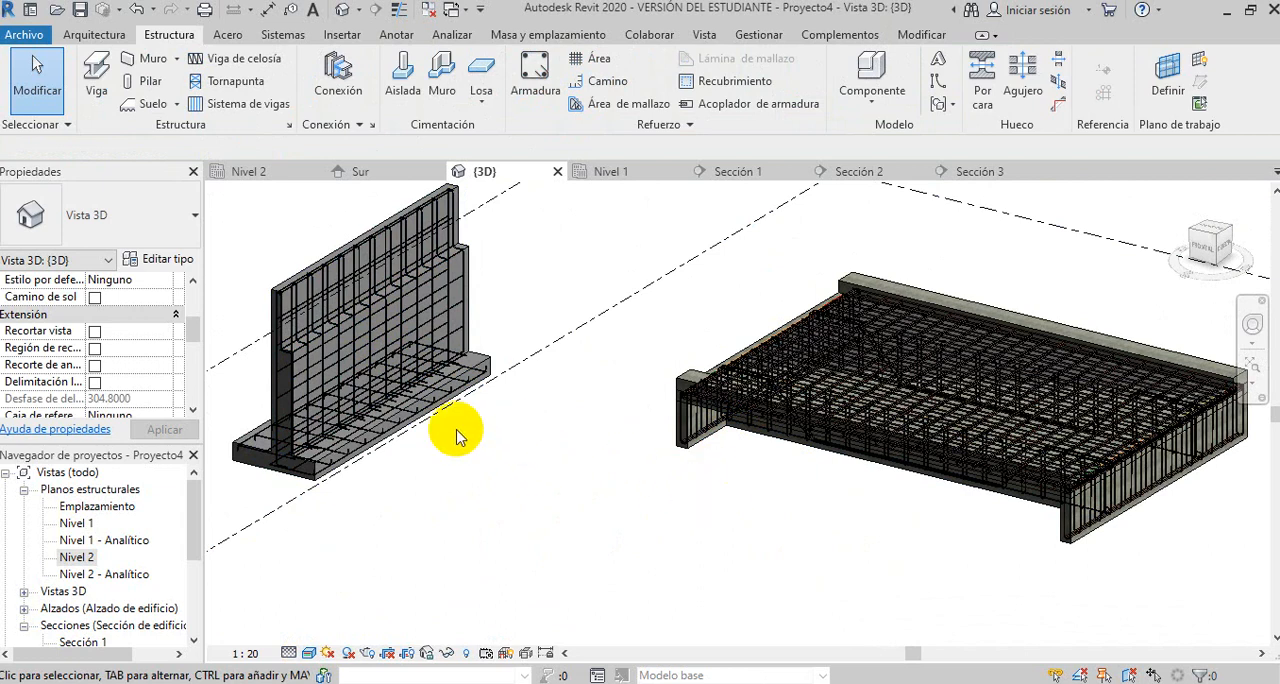
# - Open the Sección 1 view showing the retaining wall and its footing
pyautogui.click(80, 557)
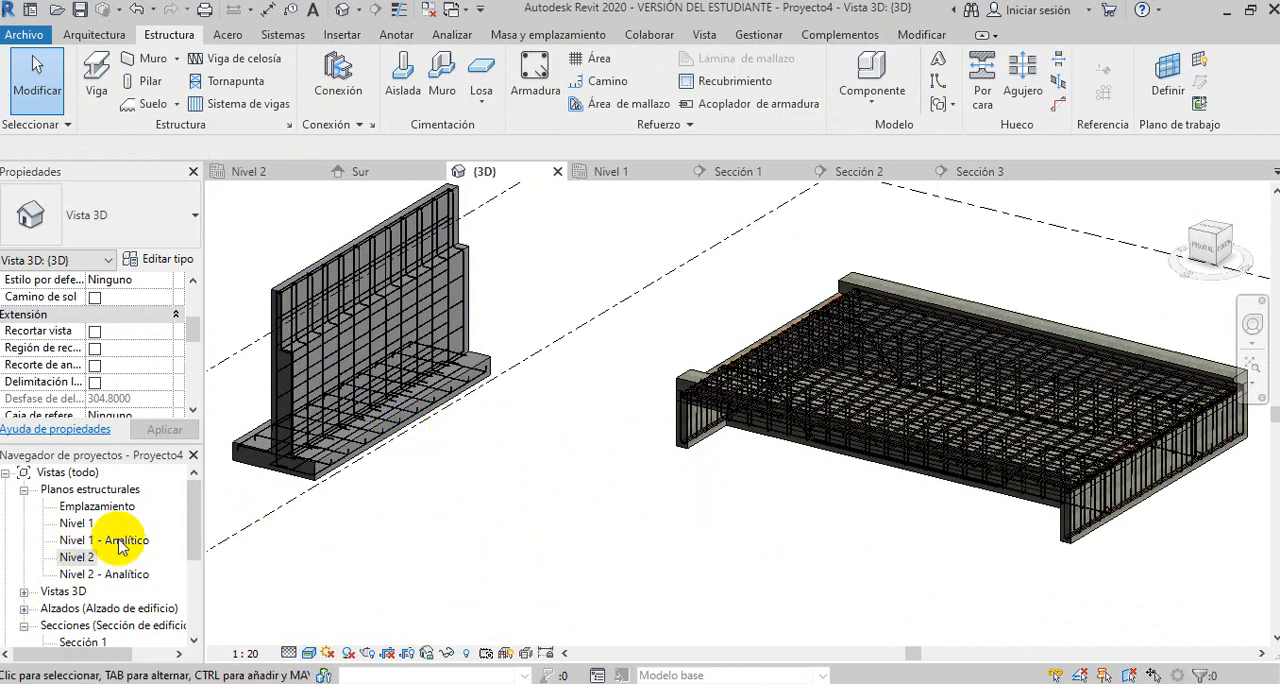
pyautogui.moveTo(197, 540); pyautogui.dragTo(194, 560)
pyautogui.click(88, 574)
pyautogui.doubleClick(88, 574)
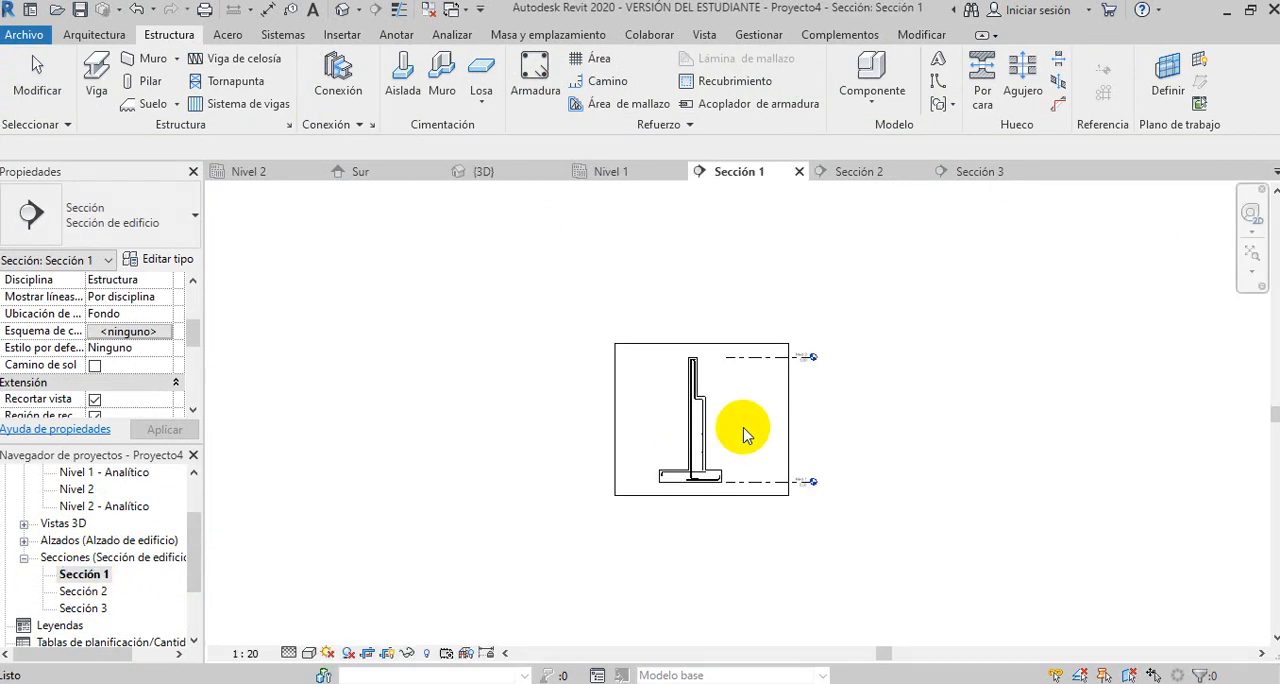
pyautogui.scroll(3, 724, 430)
pyautogui.scroll(3, 723, 428)
pyautogui.moveTo(751, 436); pyautogui.dragTo(718, 328, button='middle')
pyautogui.scroll(-1, 708, 430)
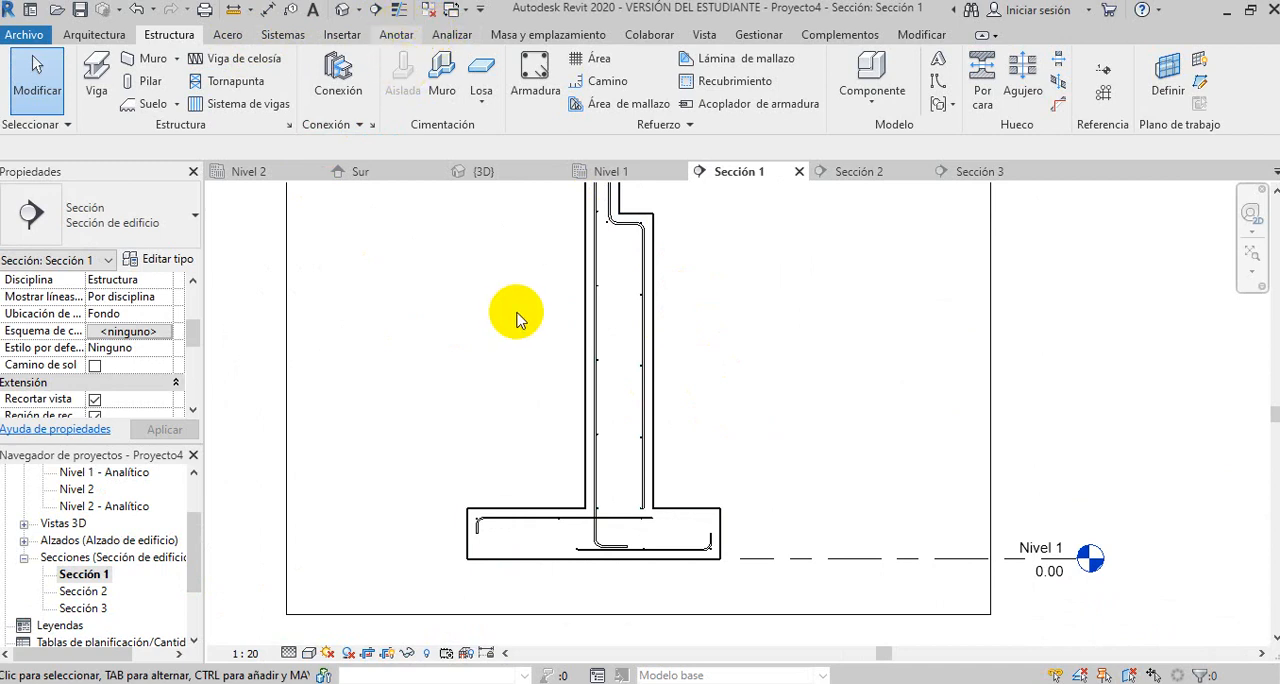
# - Add an aligned dimension chain along the wall's straight side covering the footing thickness and the full wall height above it
pyautogui.click(396, 36)
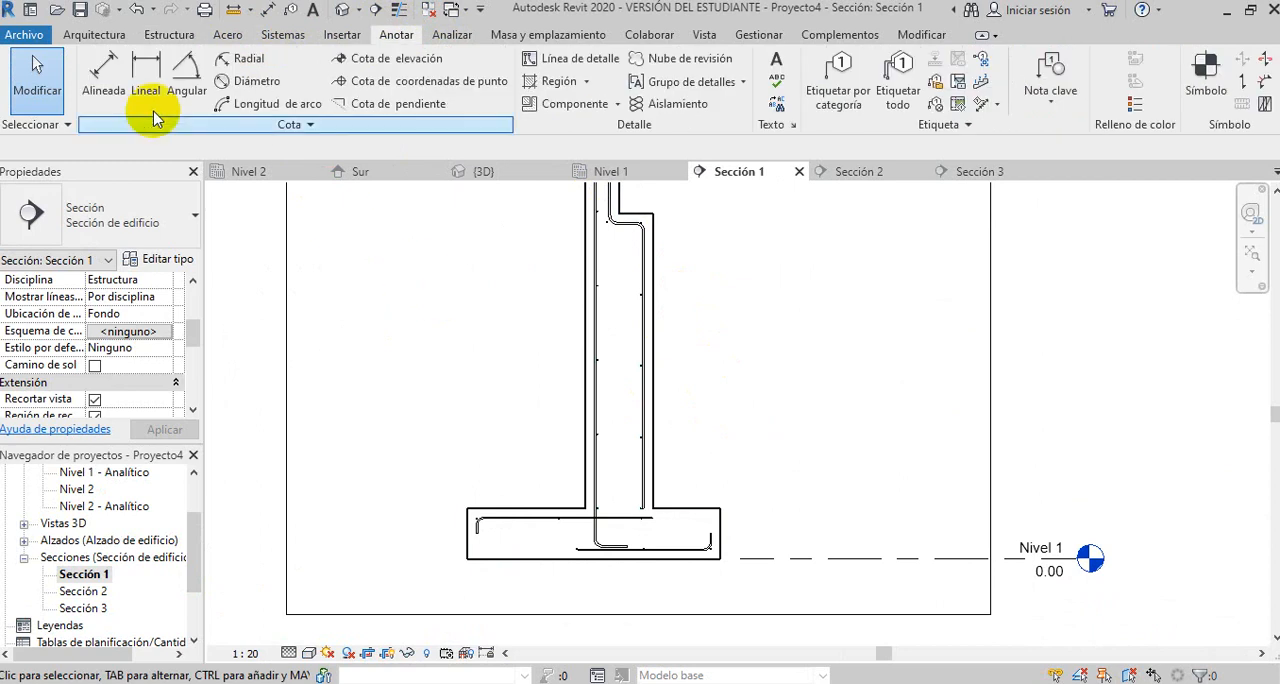
pyautogui.click(101, 66)
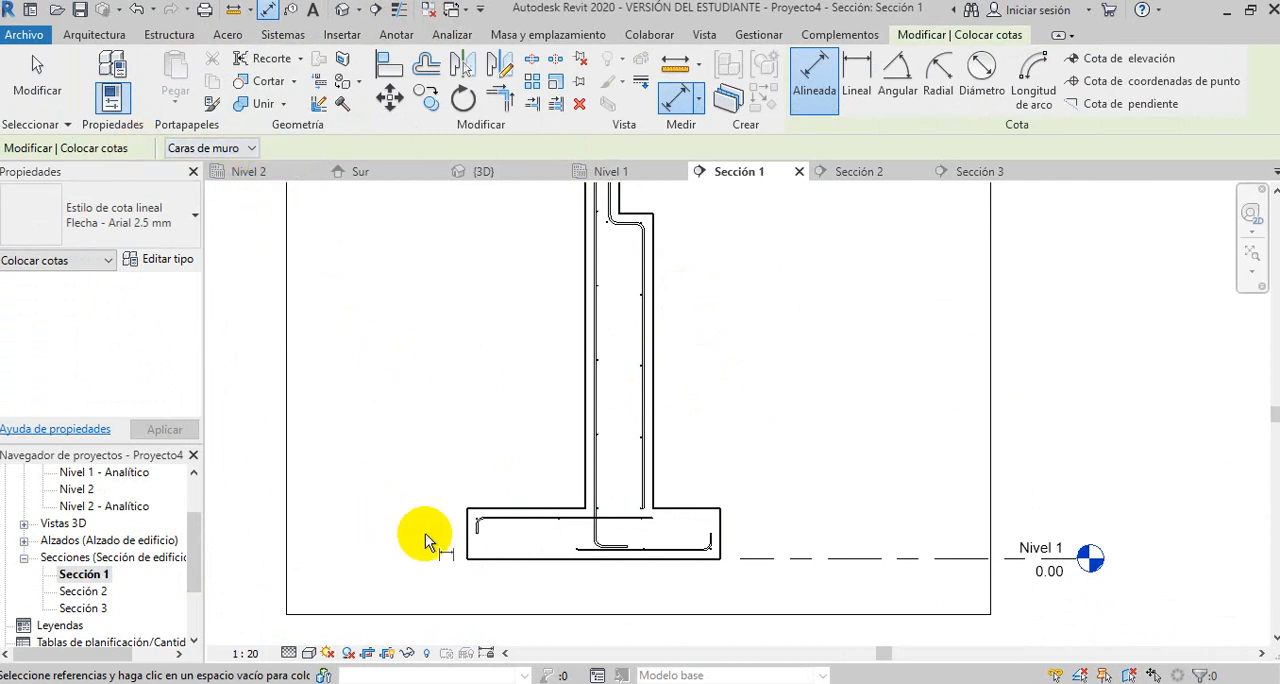
pyautogui.click(497, 557)
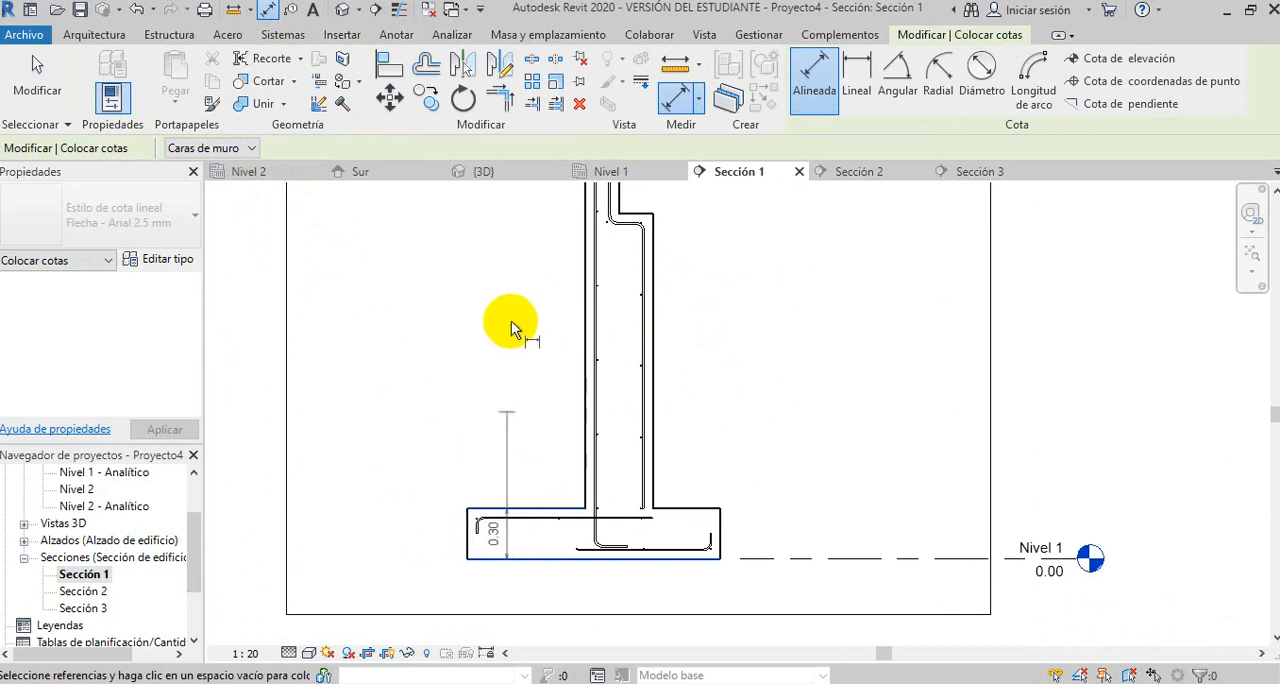
pyautogui.moveTo(508, 323); pyautogui.dragTo(503, 465, button='middle')
pyautogui.click(586, 206)
pyautogui.scroll(-1, 586, 206)
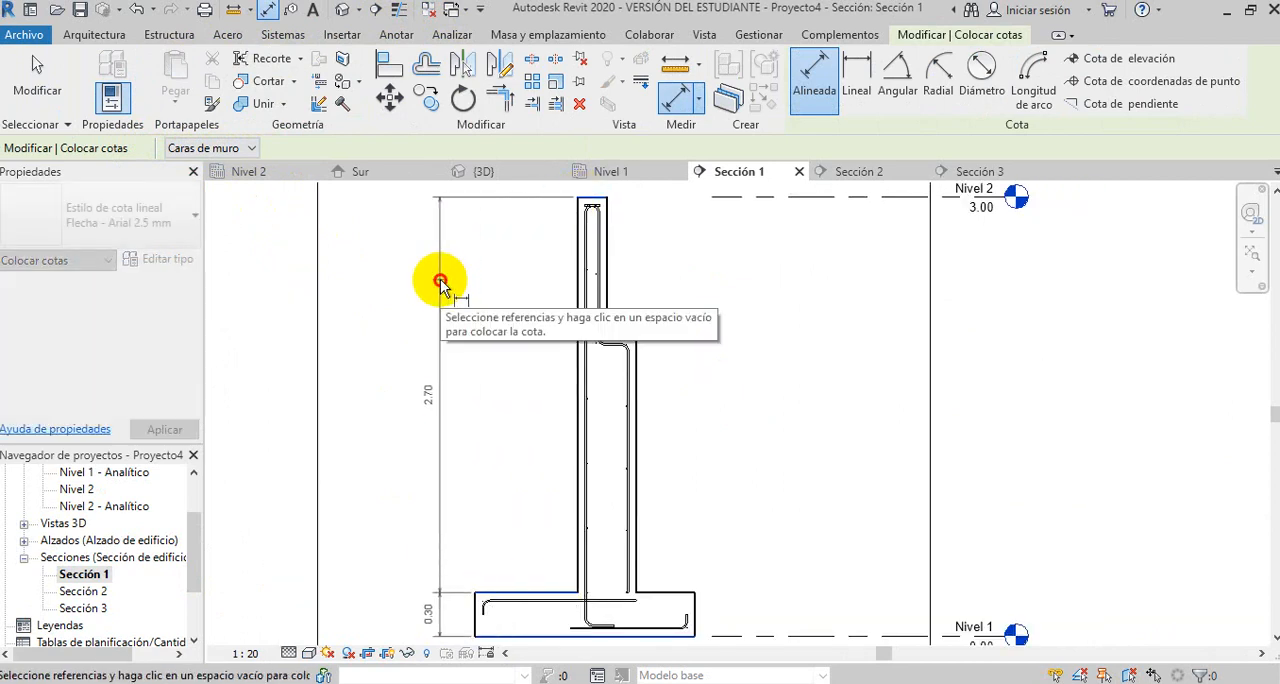
pyautogui.click(443, 288)
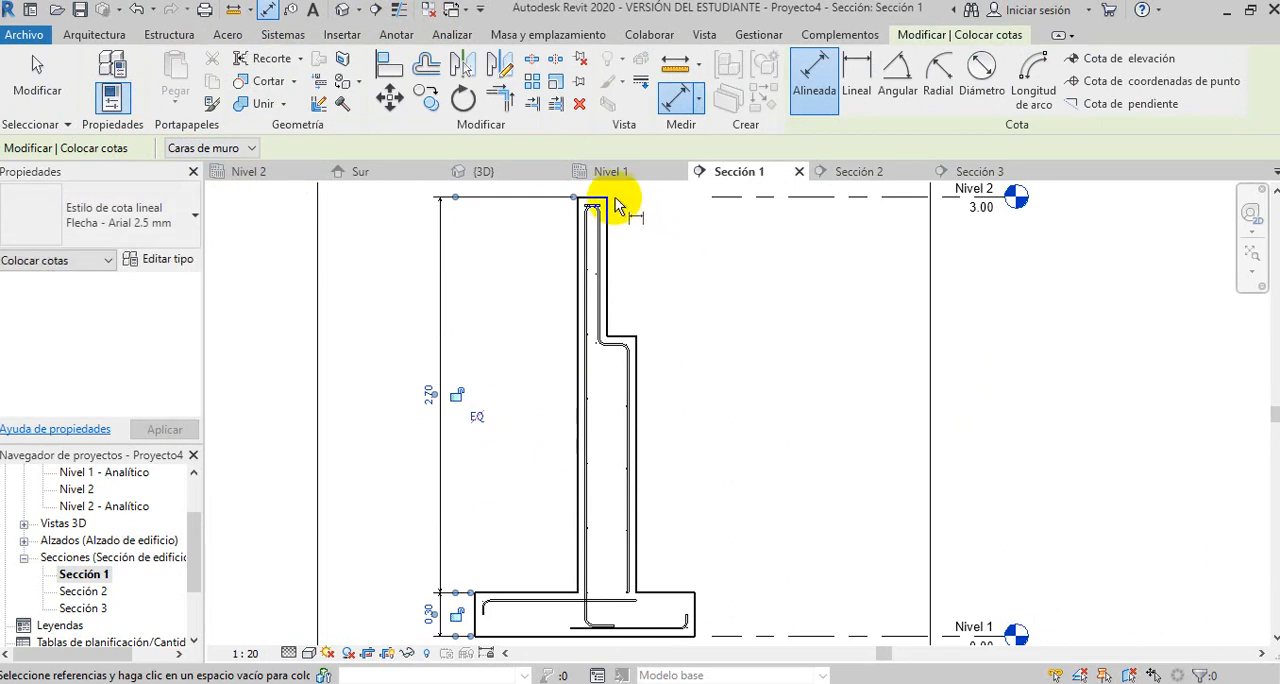
# - Dimension the wall's stepped side from the top to the step and from the step to the footing
pyautogui.click(625, 338)
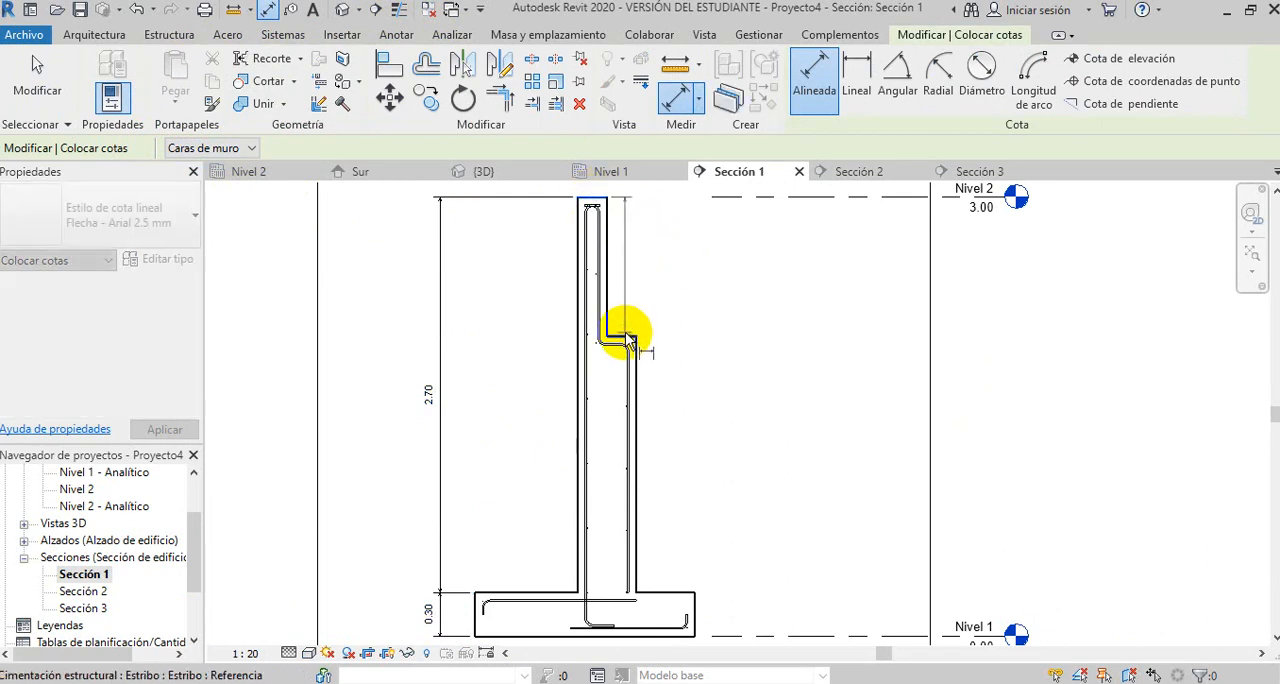
pyautogui.click(666, 592)
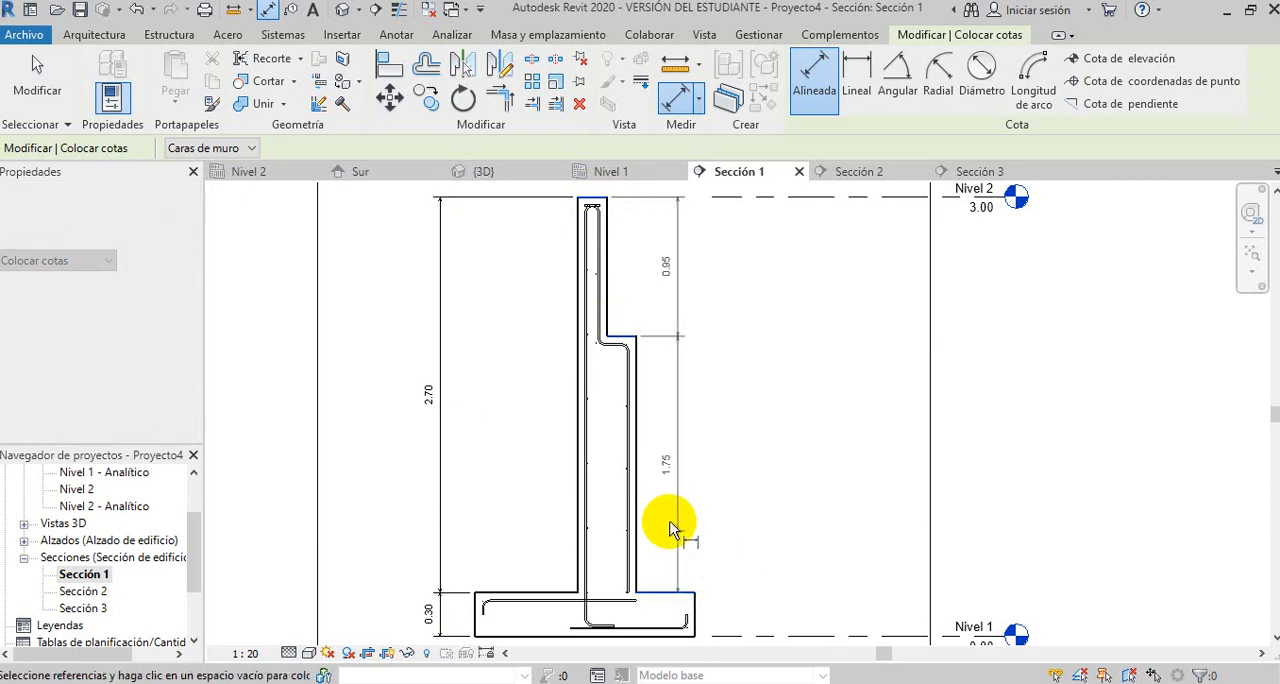
pyautogui.click(675, 518)
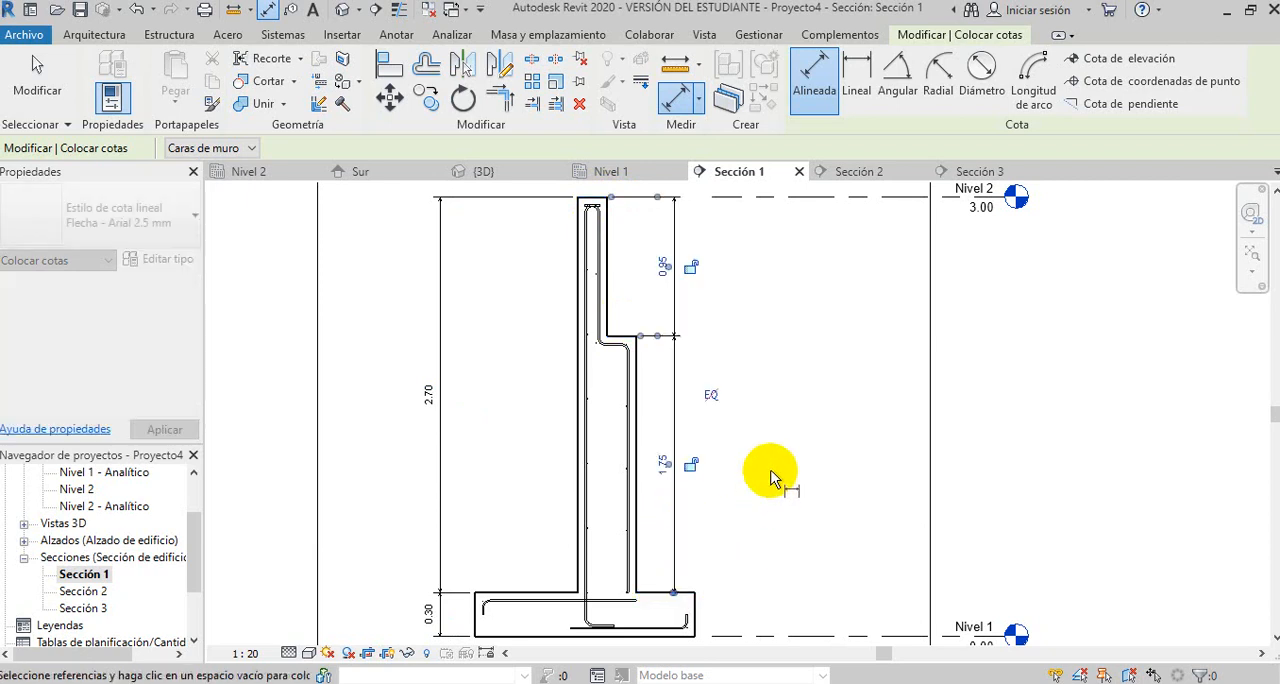
# - Dimension the thickness of the wall's narrow upper part just above its top edge
pyautogui.moveTo(771, 319); pyautogui.dragTo(774, 433, button='middle')
pyautogui.click(578, 338)
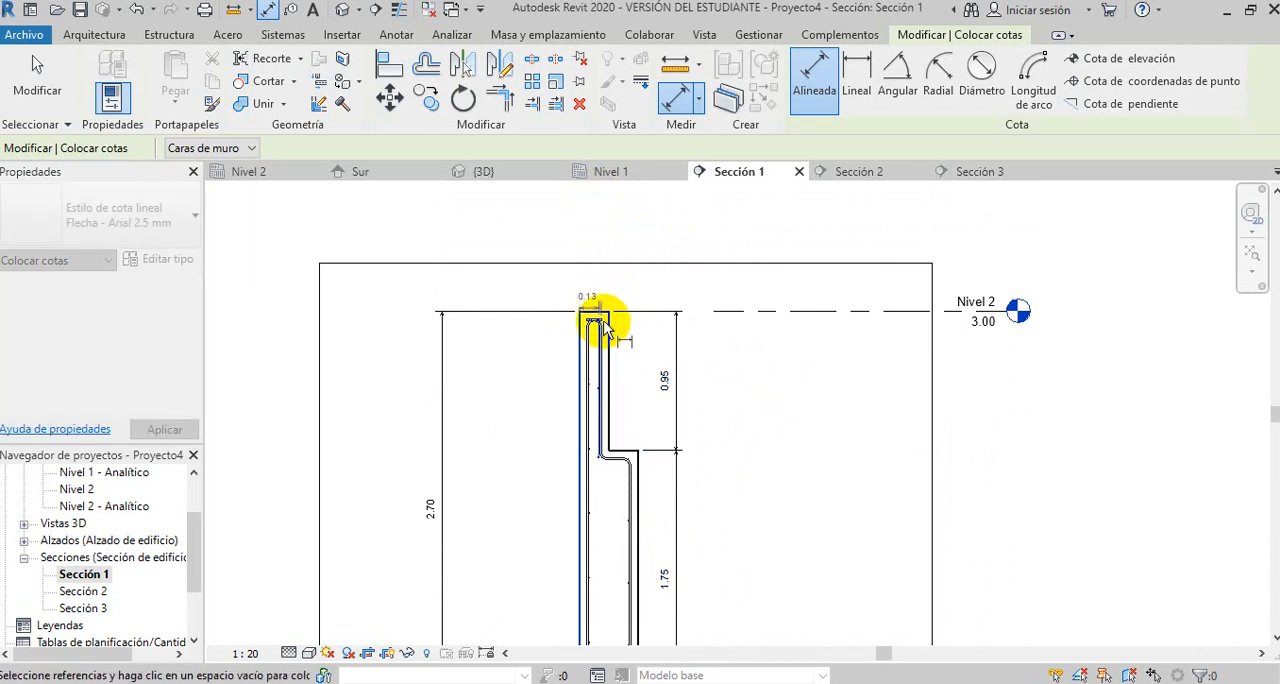
pyautogui.click(610, 354)
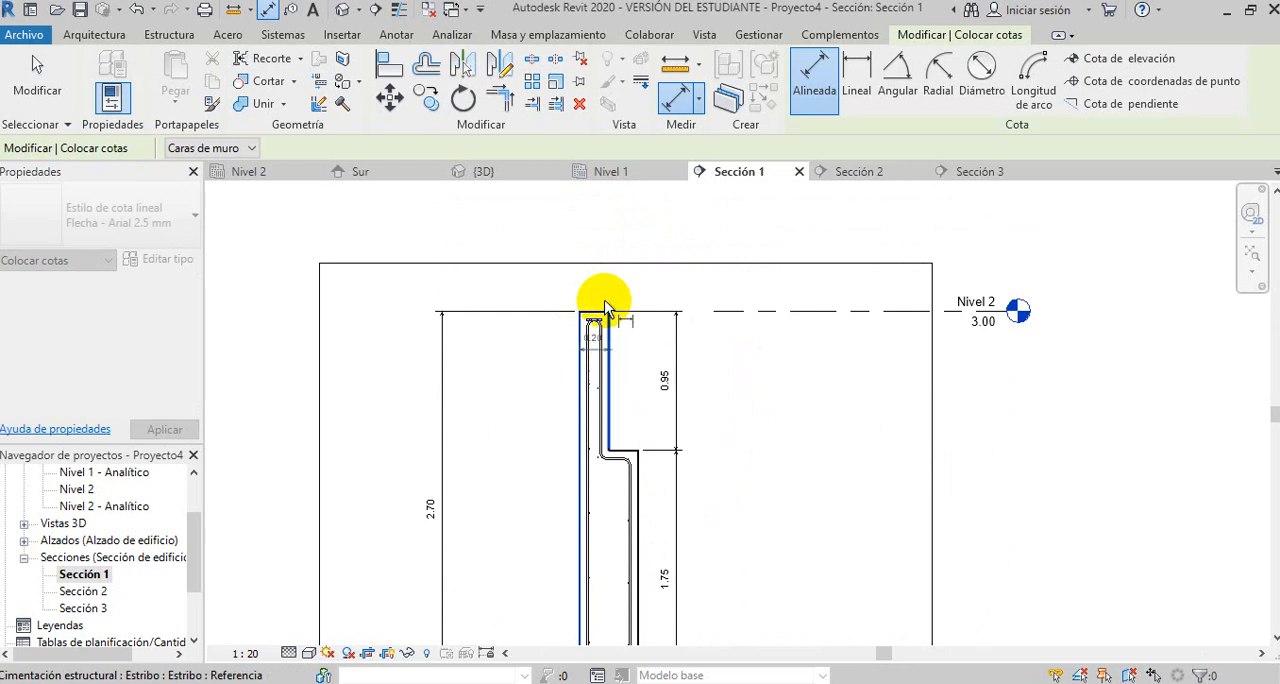
# - Dimension the footing's overall width below its base and finish dimensioning
pyautogui.moveTo(746, 429); pyautogui.dragTo(724, 237, button='middle')
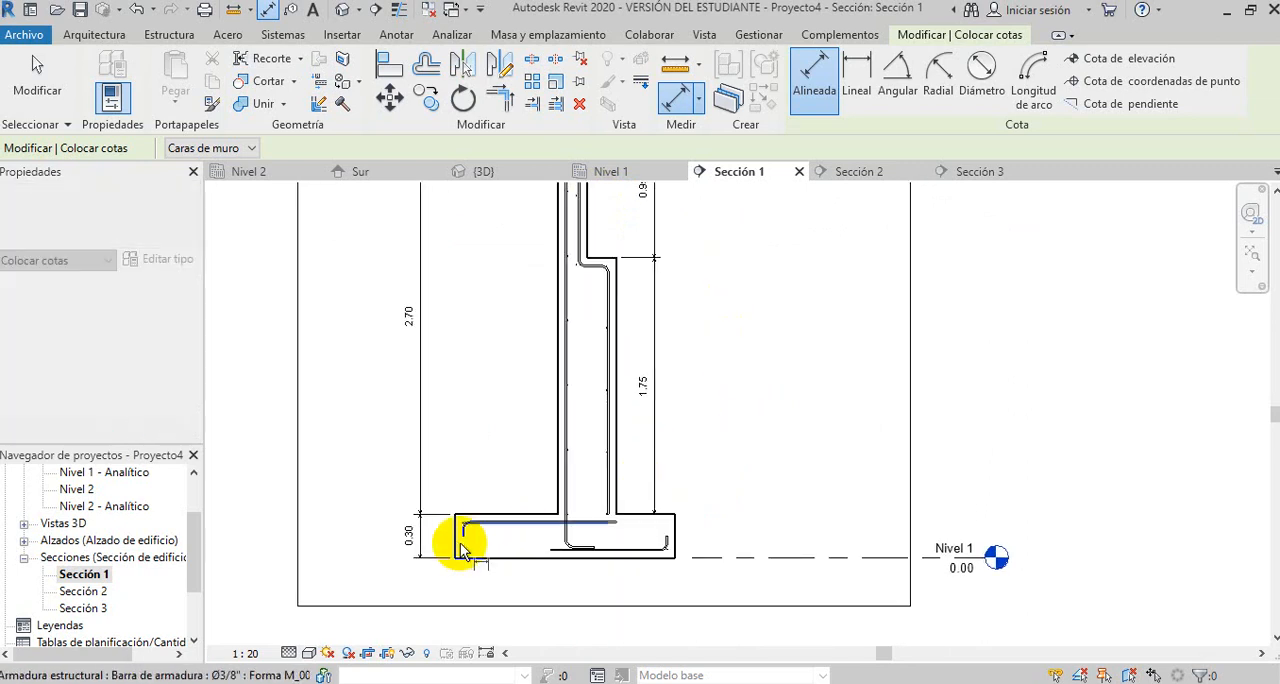
pyautogui.click(675, 538)
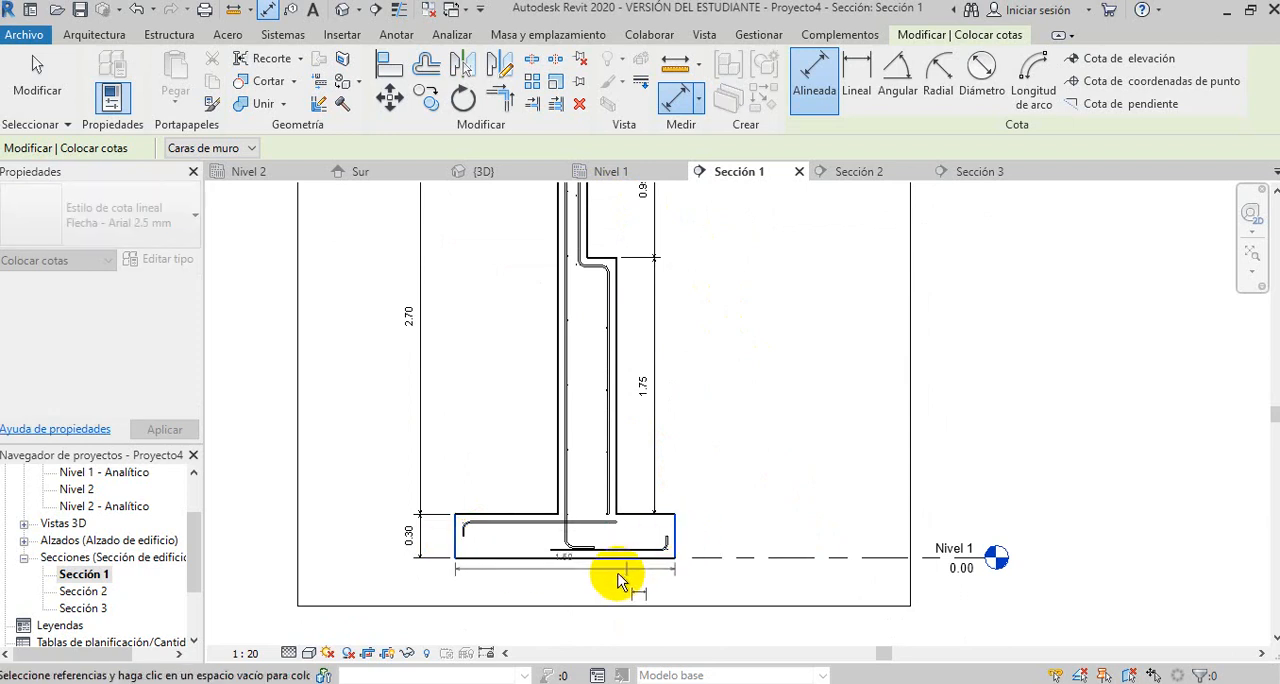
pyautogui.click(610, 577)
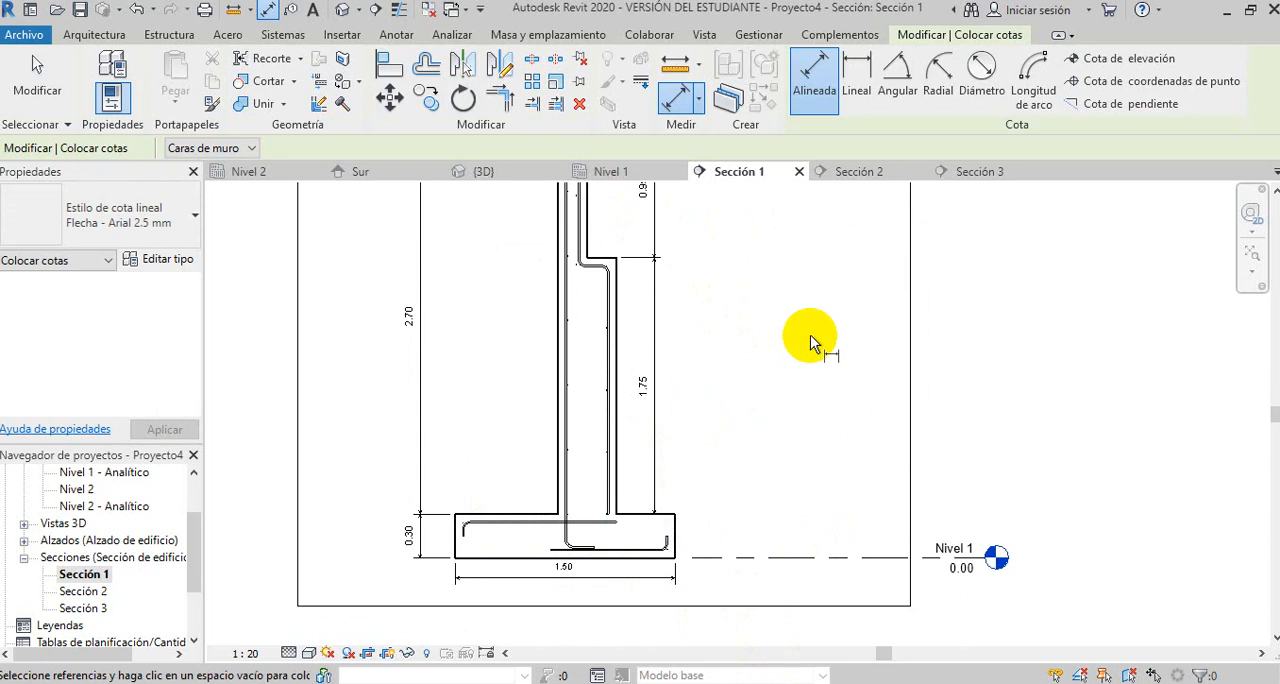
pyautogui.press('Escape')
pyautogui.press('Escape')
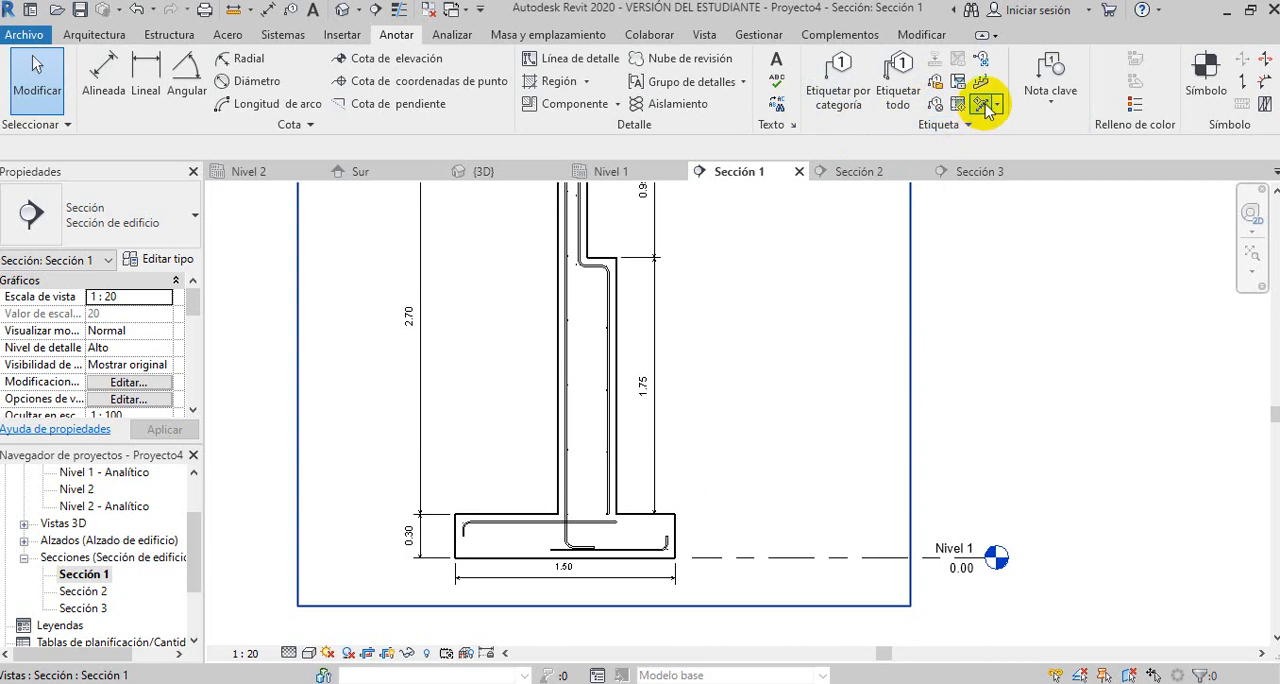
# - Tag the bent vertical bar on the wall's stepped side by category, using a horizontal tag with a leader
pyautogui.click(843, 75)
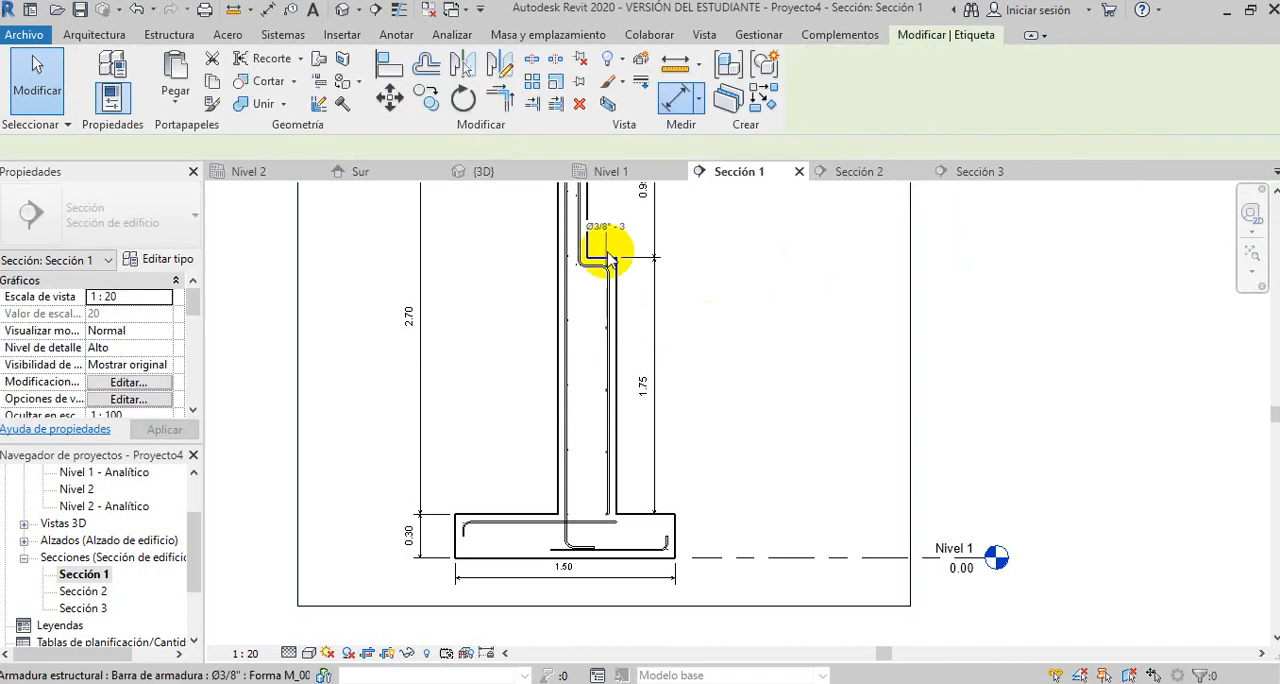
pyautogui.scroll(4, 620, 340)
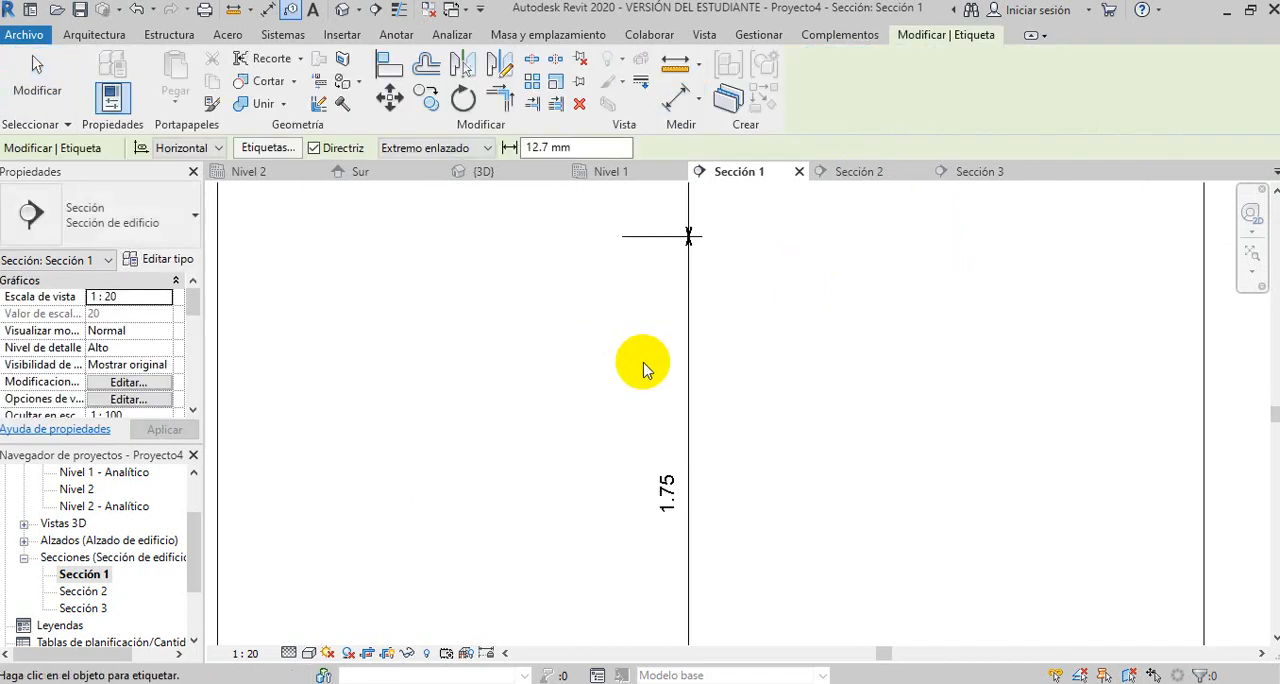
pyautogui.scroll(-2, 655, 368)
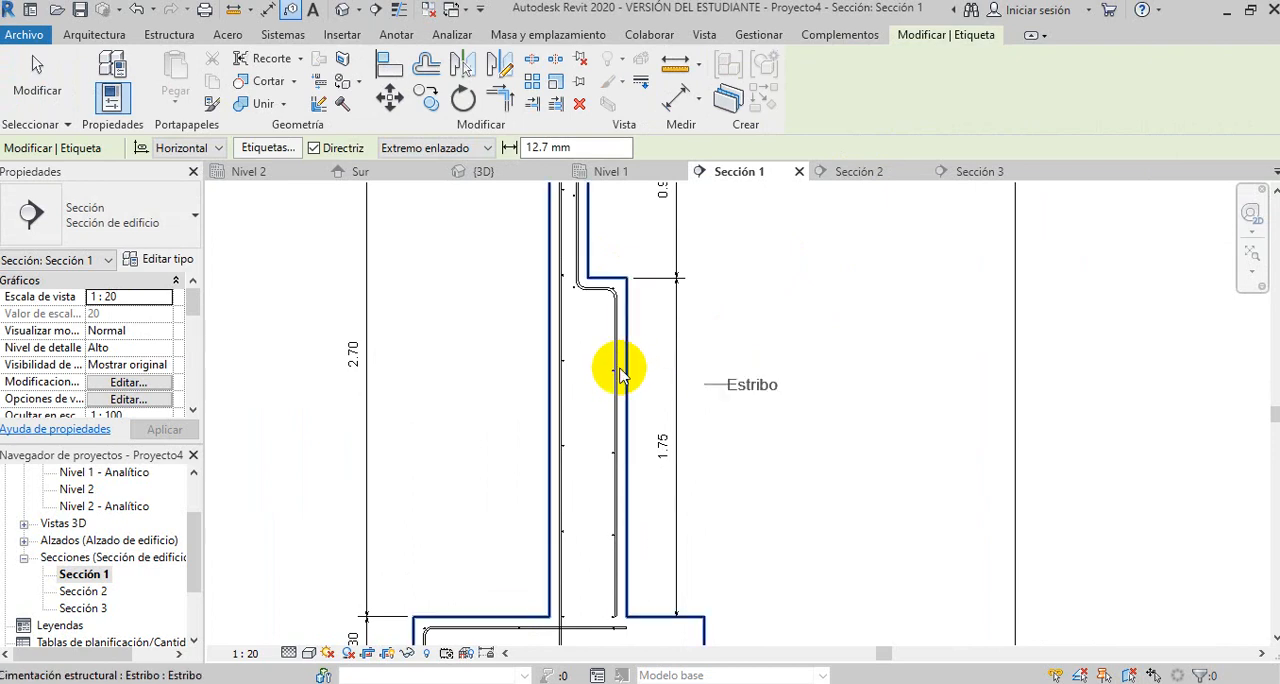
pyautogui.click(620, 347)
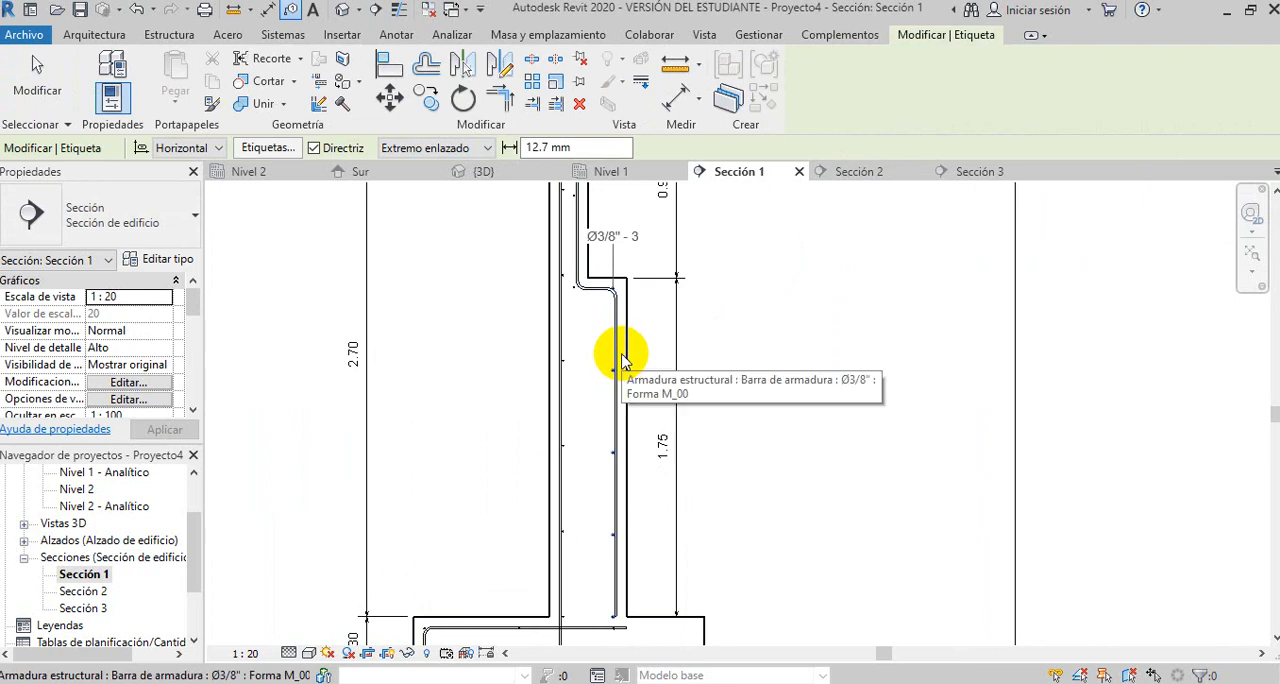
pyautogui.click(625, 360)
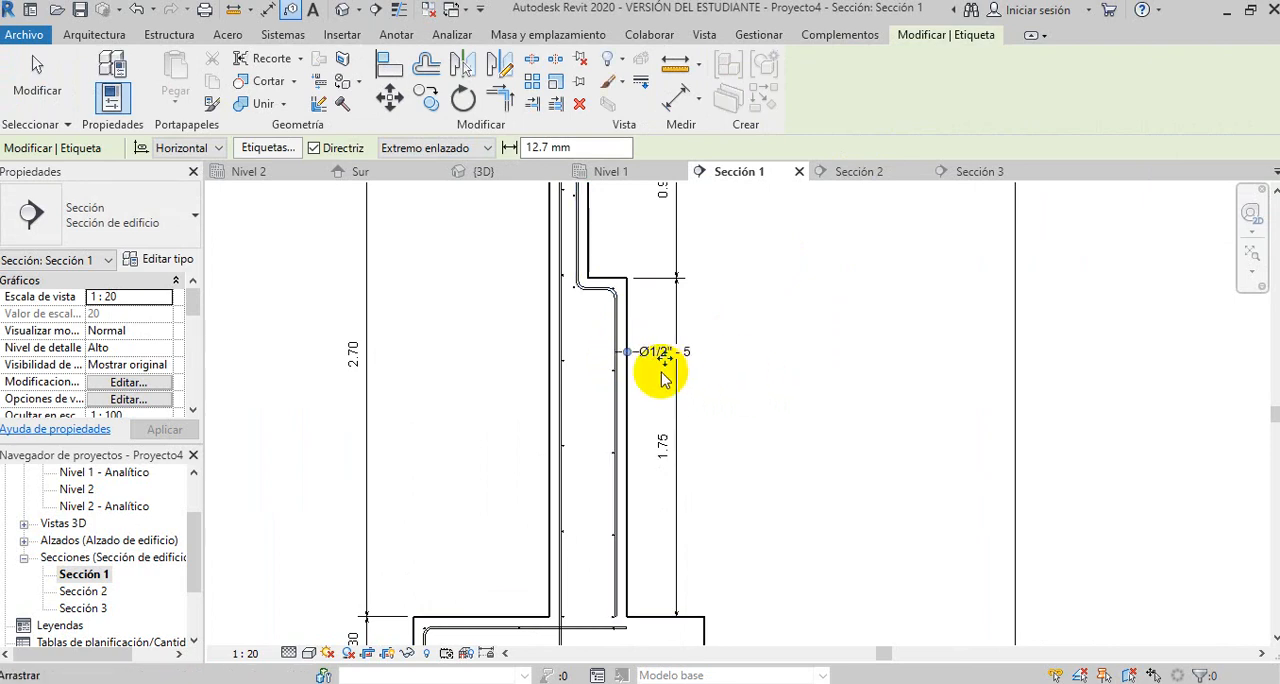
# - Tag the small horizontal bars along the stepped side and place their tag outside the wall with a sloped leader
pyautogui.scroll(2, 663, 366)
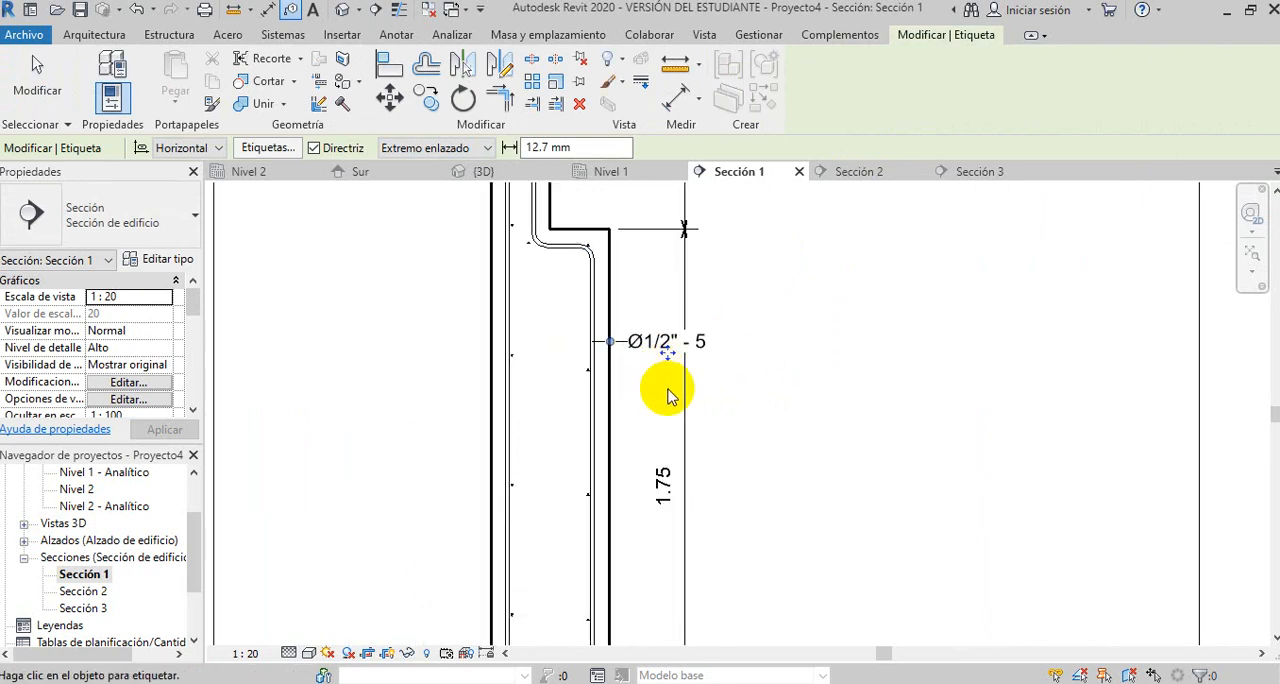
pyautogui.click(588, 496)
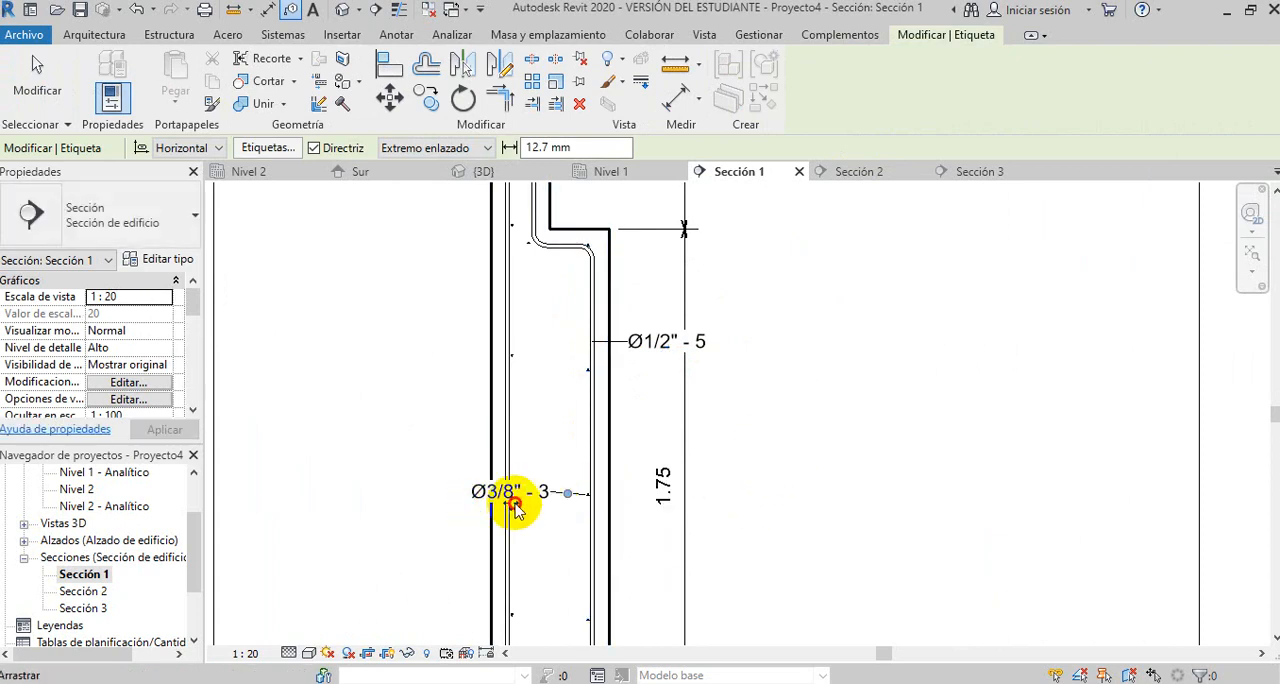
pyautogui.moveTo(505, 492); pyautogui.dragTo(447, 470)
pyautogui.moveTo(738, 425); pyautogui.dragTo(746, 424)
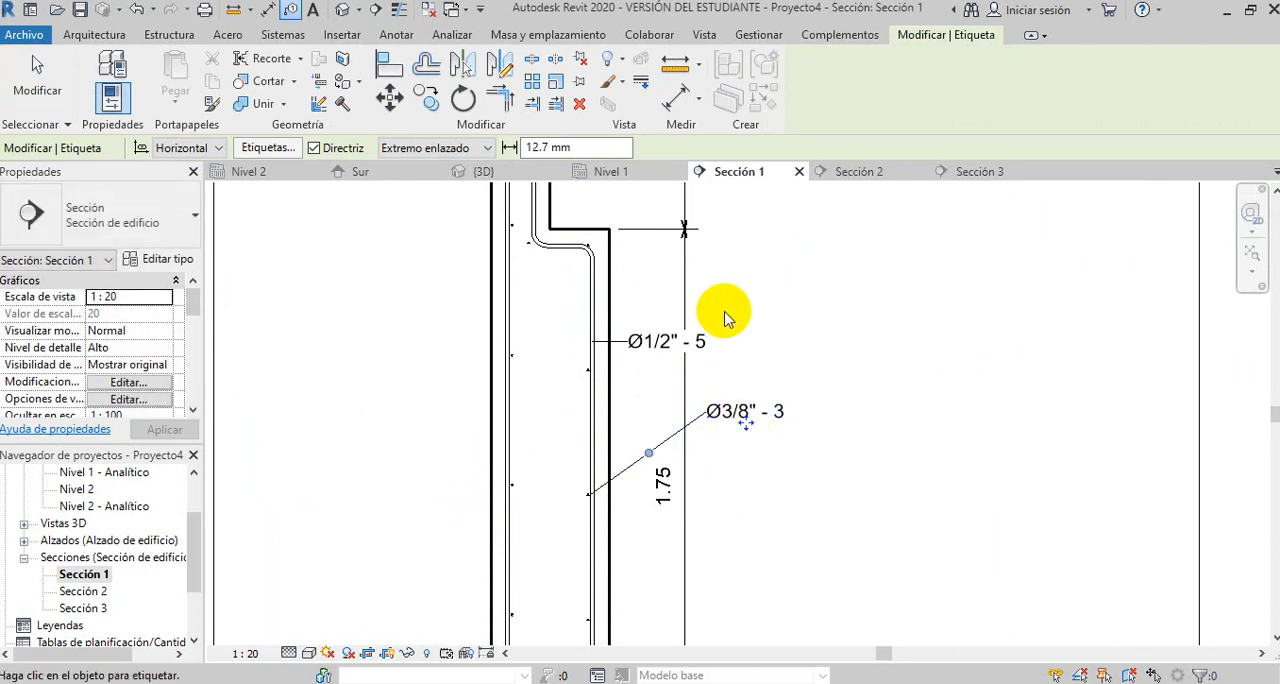
pyautogui.press('Escape')
pyautogui.press('Escape')
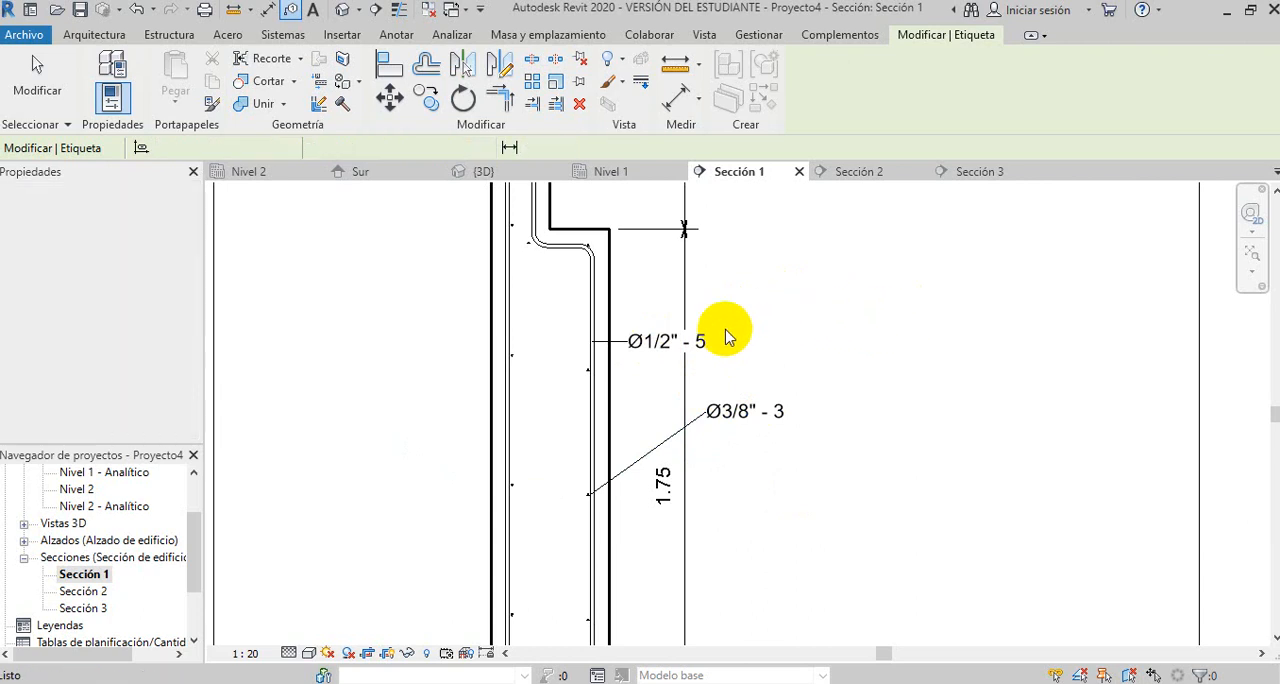
# - Move the Ø1/2" tag up and away from the wall, clear of the dimension line, and bend its leader at an elbow
pyautogui.click(666, 350)
pyautogui.moveTo(668, 362); pyautogui.dragTo(768, 307)
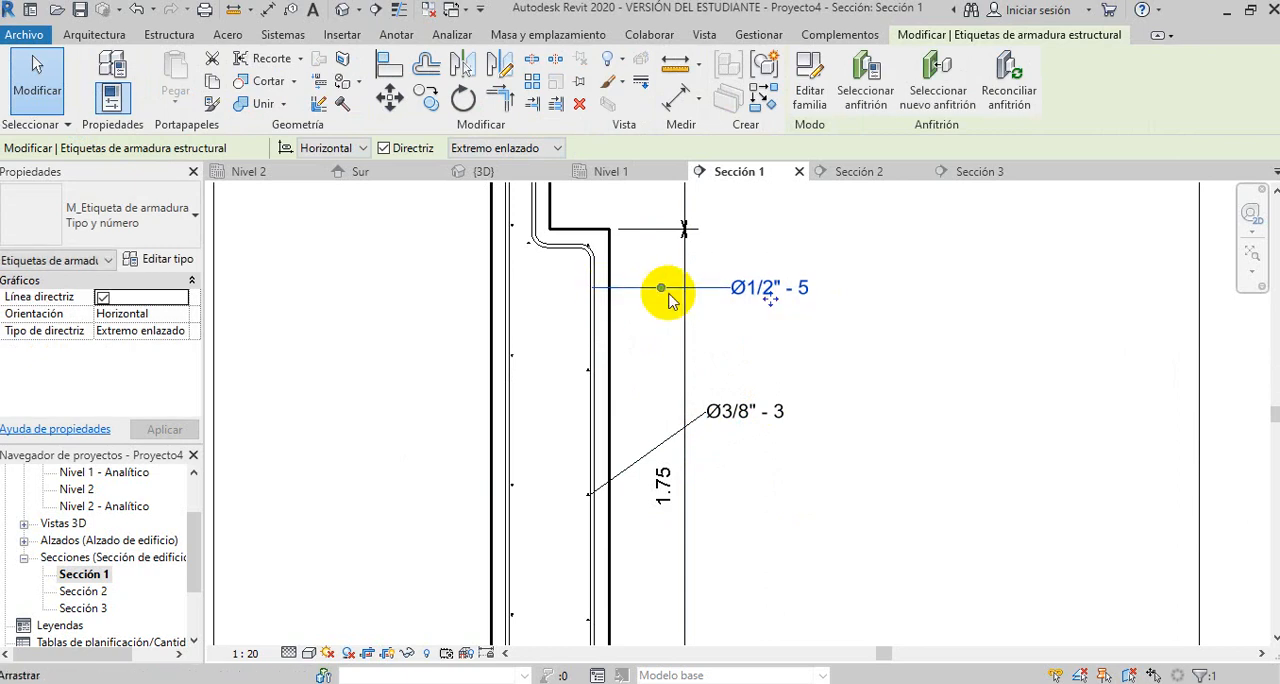
pyautogui.moveTo(661, 289); pyautogui.dragTo(656, 340)
pyautogui.moveTo(965, 440); pyautogui.dragTo(928, 404)
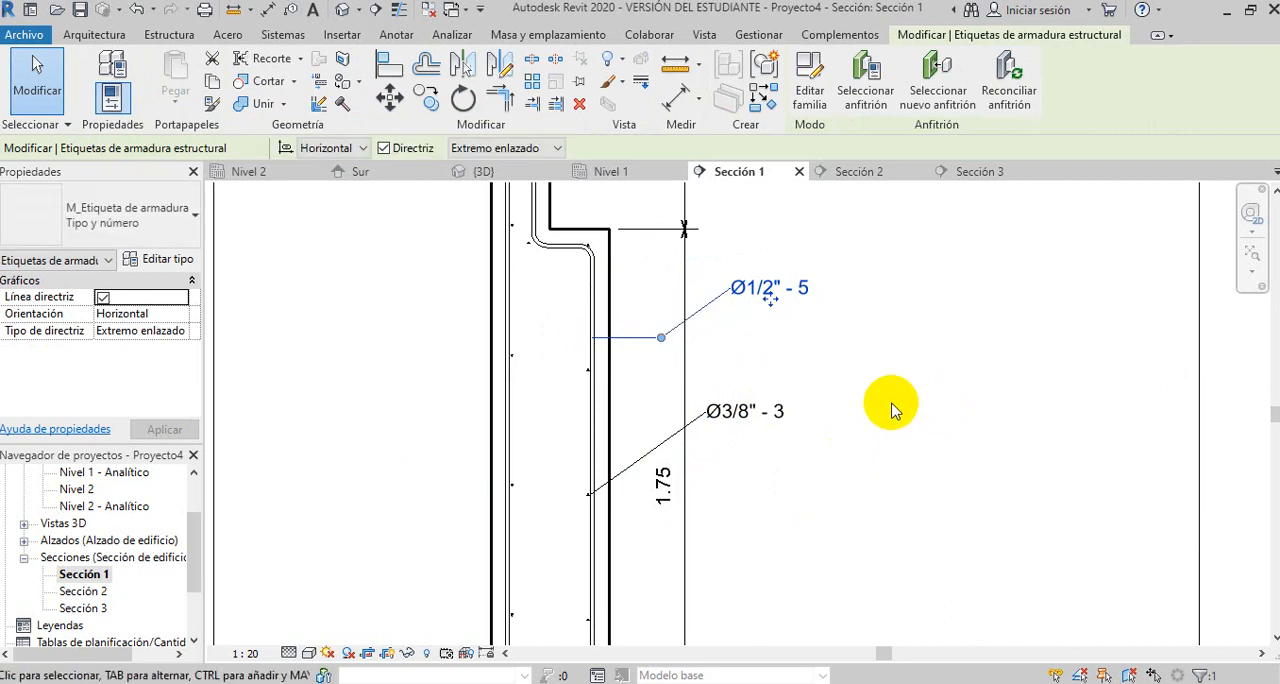
pyautogui.click(791, 349)
# - Add a multi-rebar annotation to the horizontal bars on the wall's straight side, with its tag outside the wall
pyautogui.scroll(-2, 791, 349)
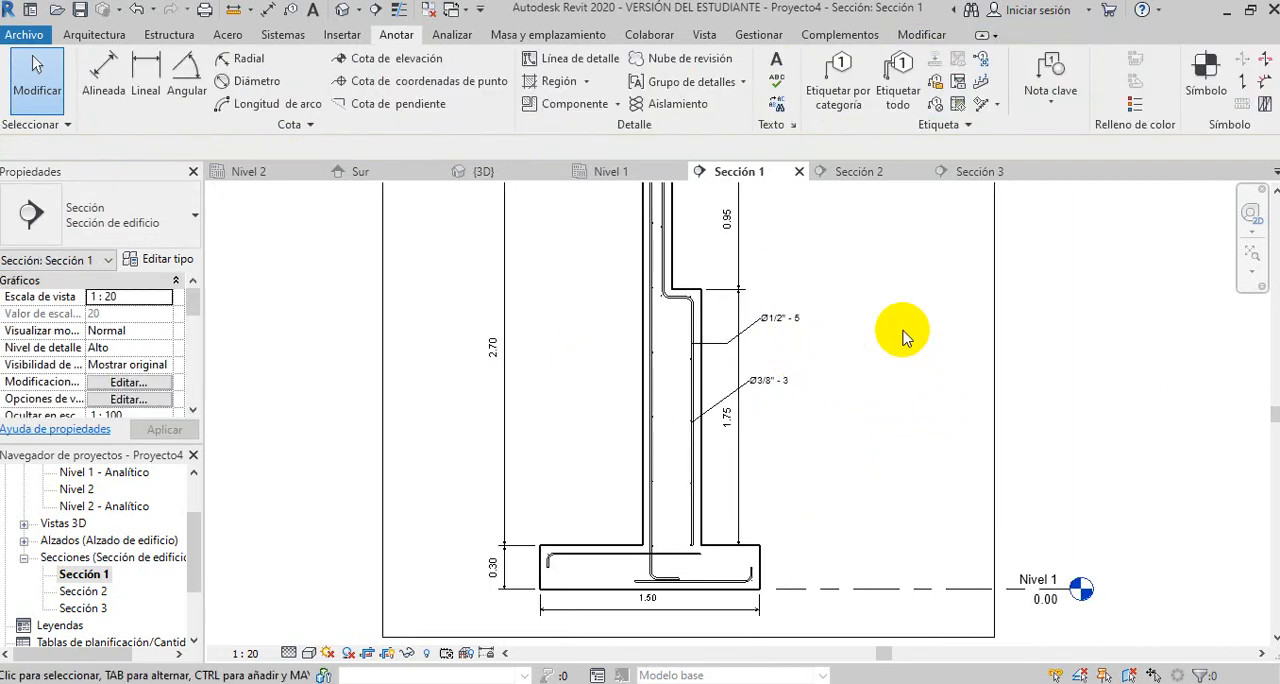
pyautogui.click(997, 105)
pyautogui.click(1008, 133)
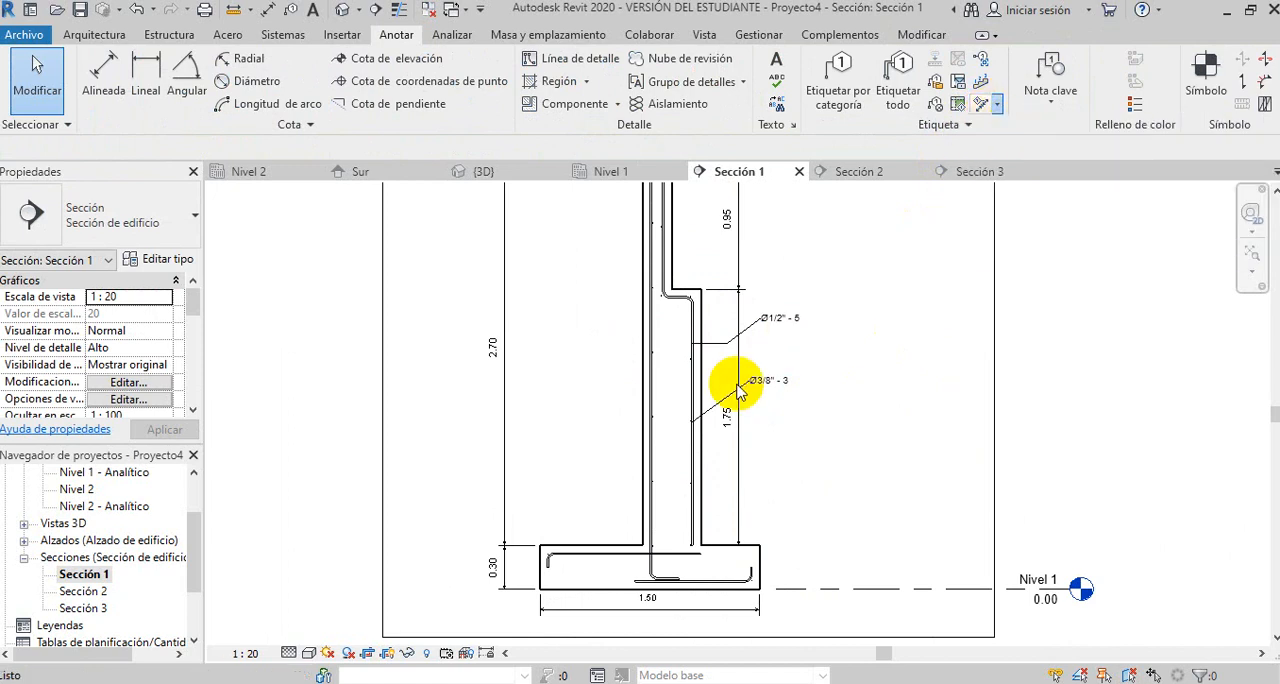
pyautogui.click(640, 366)
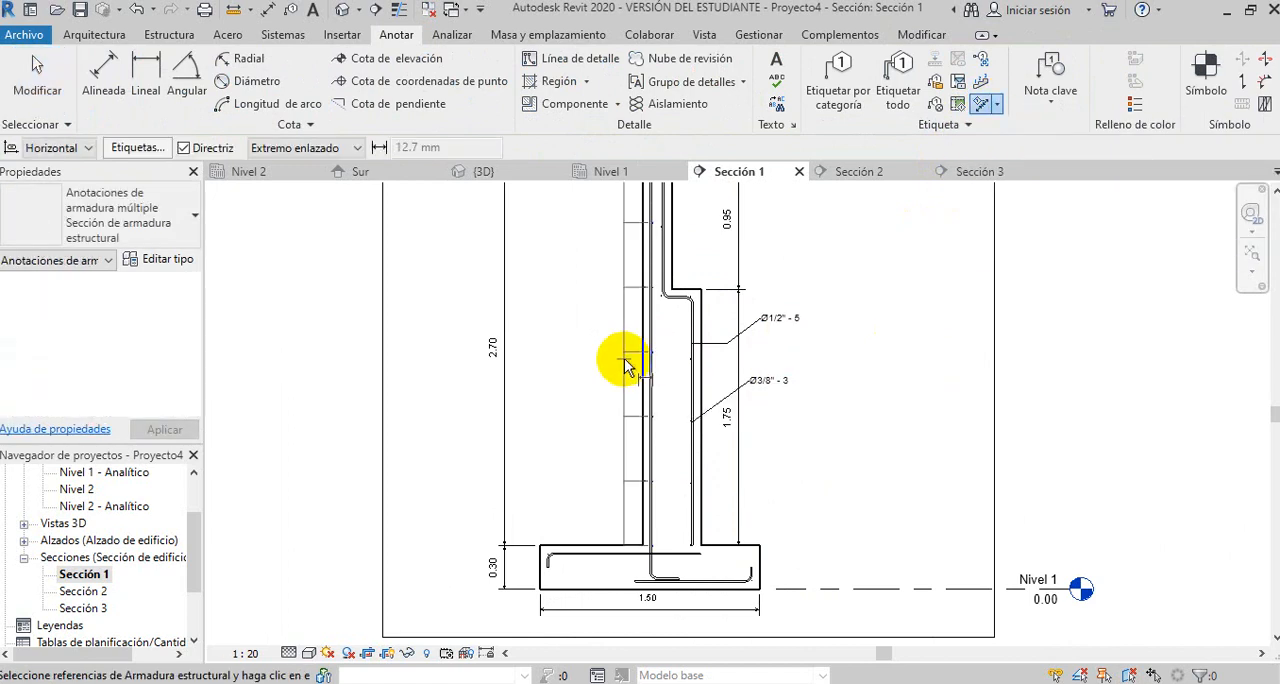
pyautogui.click(595, 360)
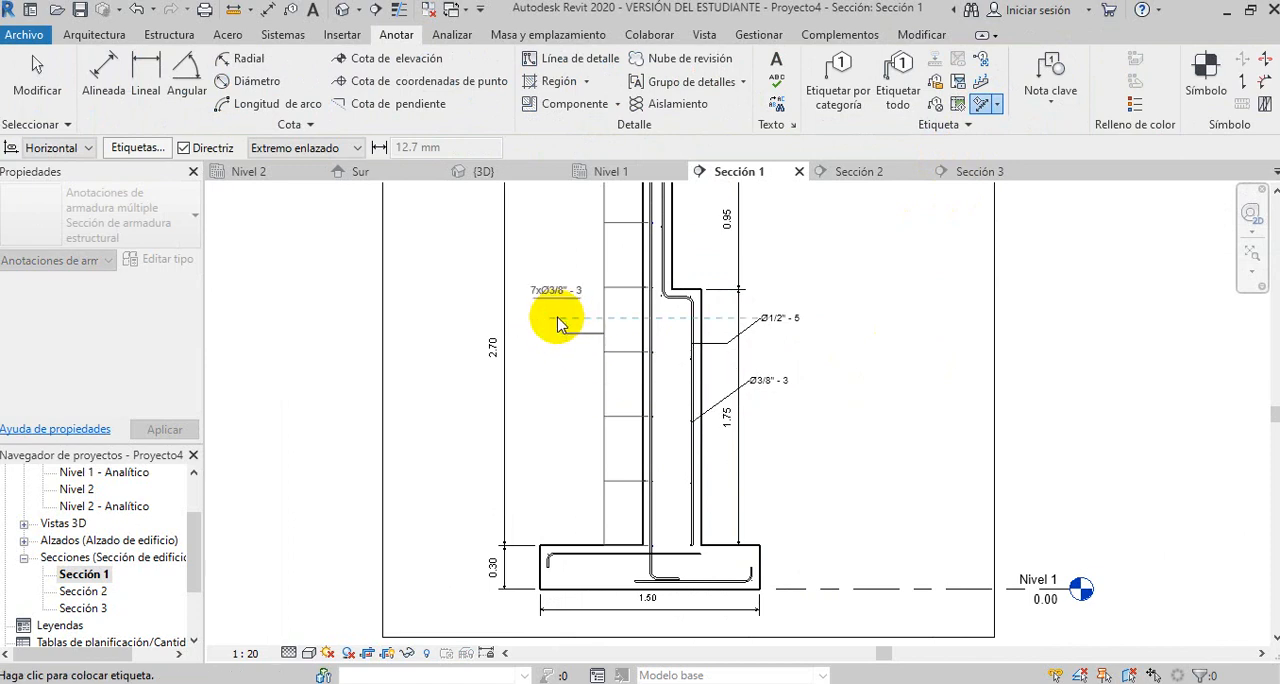
pyautogui.click(551, 332)
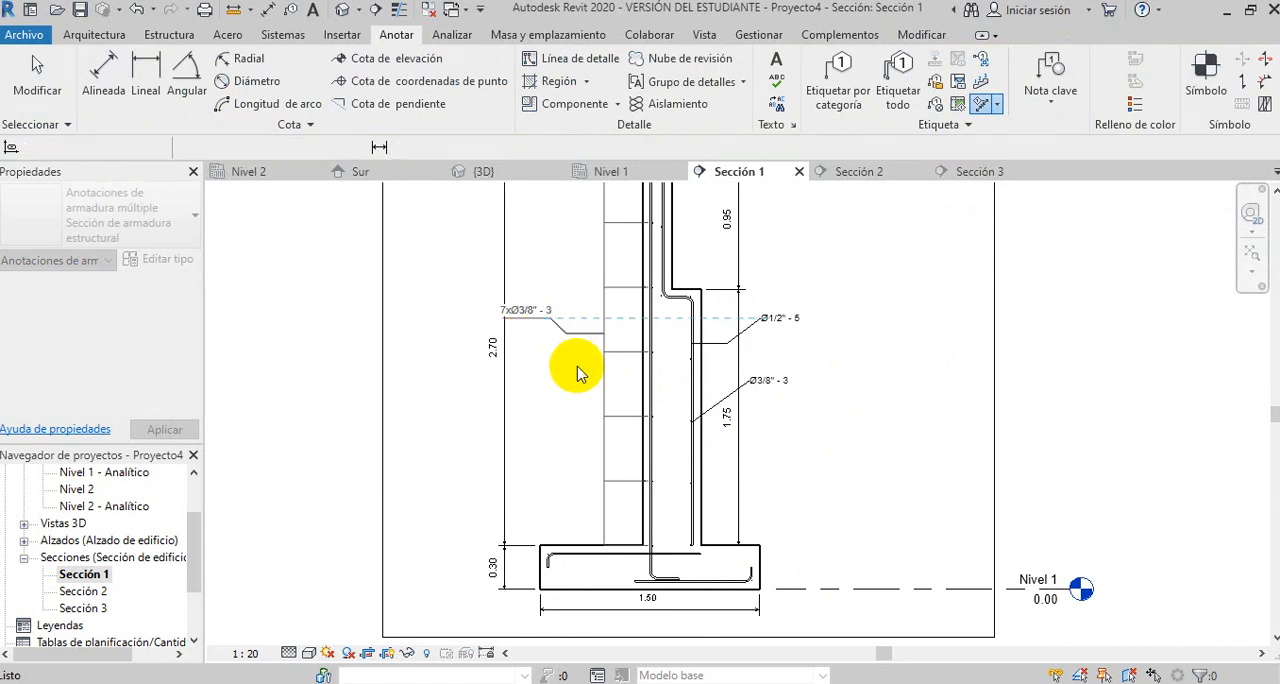
pyautogui.scroll(2, 572, 365)
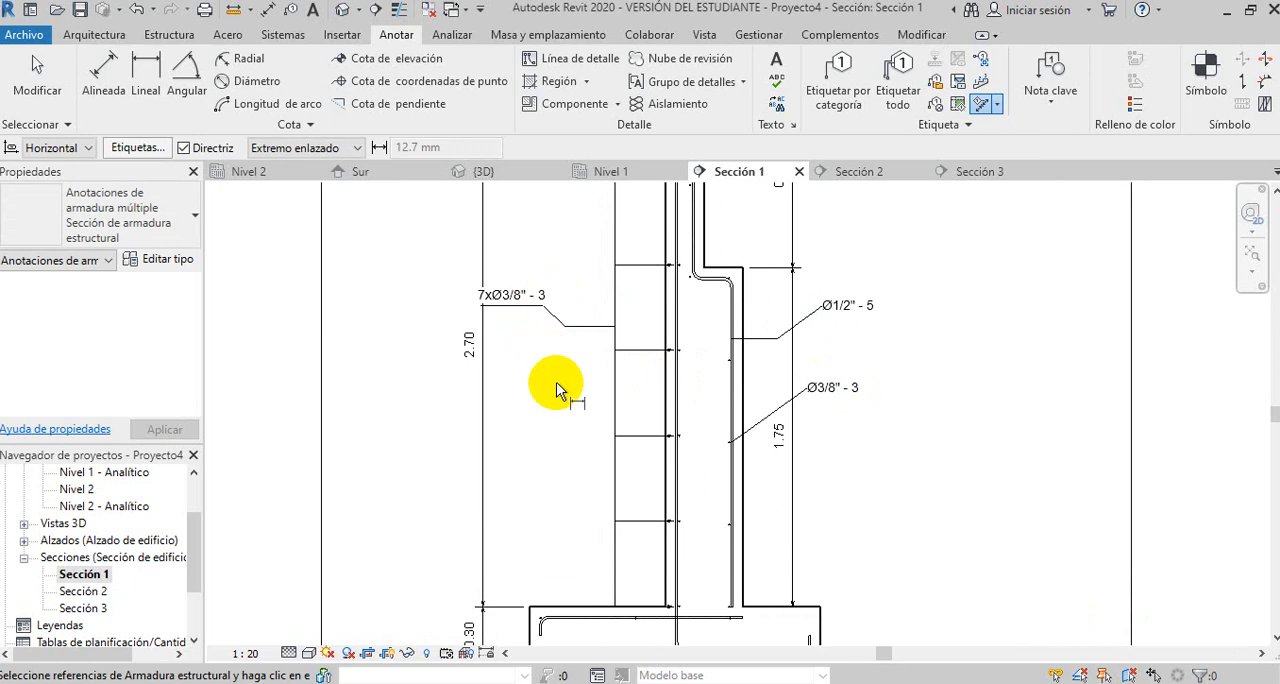
pyautogui.scroll(-2, 623, 360)
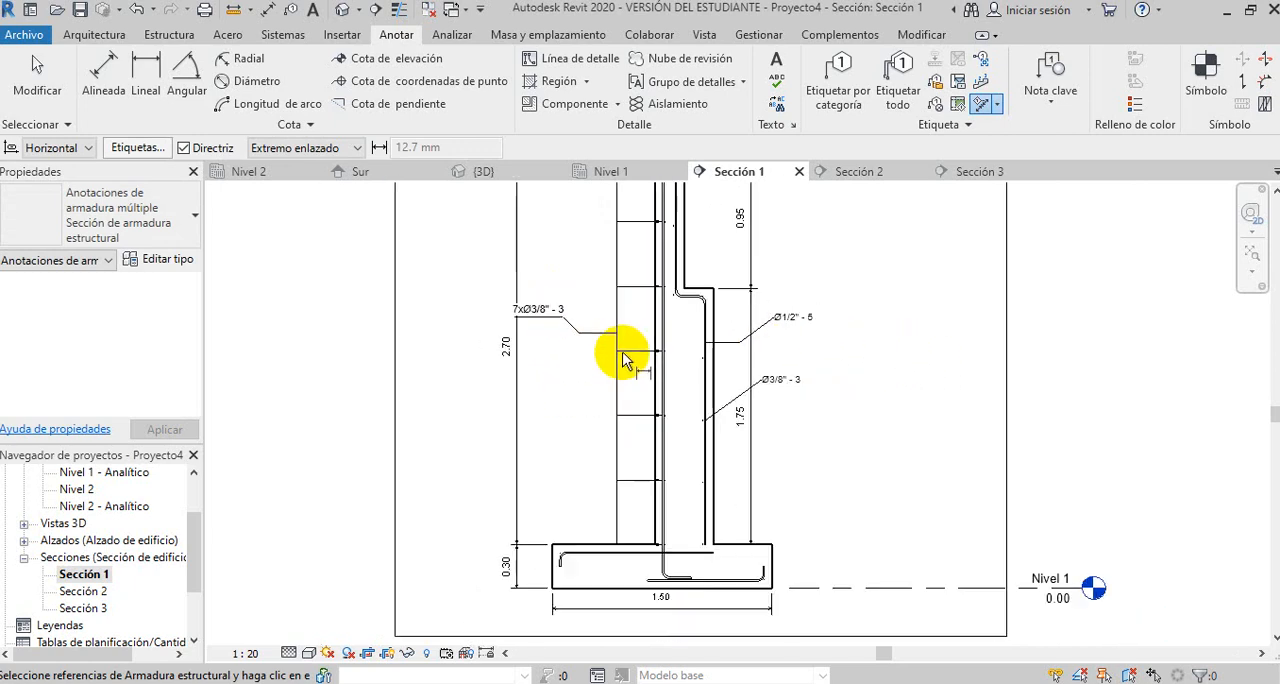
pyautogui.scroll(-2, 623, 360)
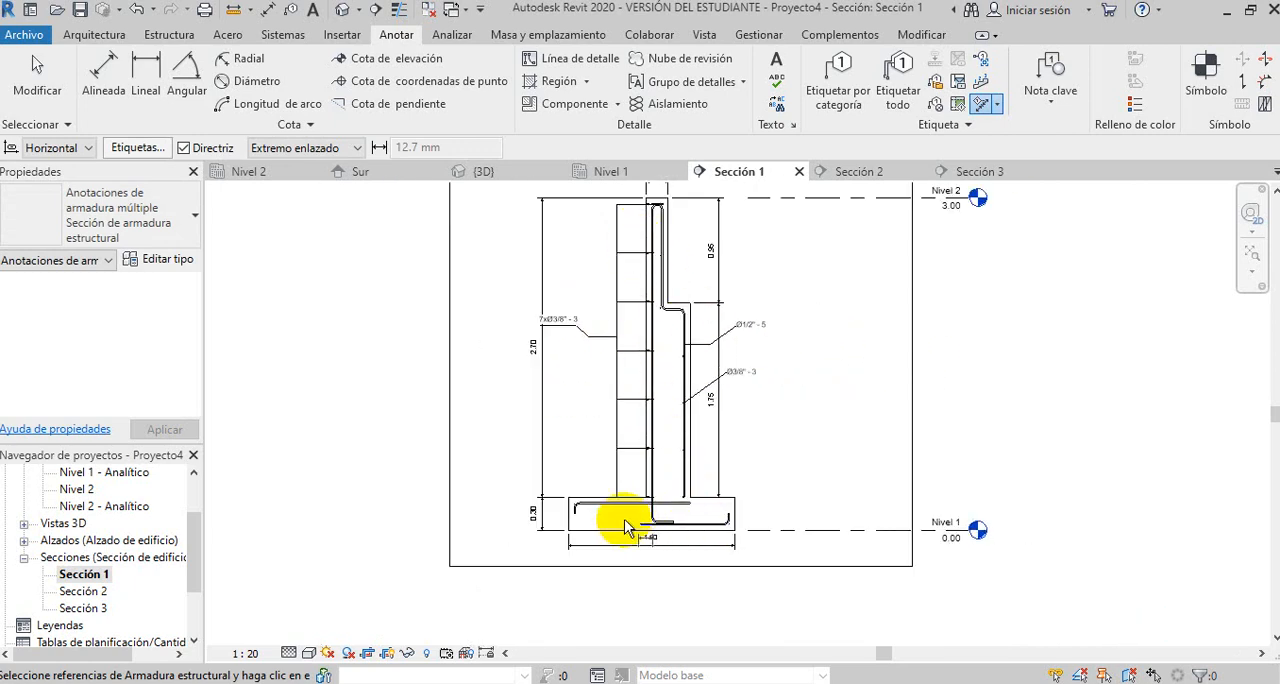
pyautogui.scroll(4, 645, 390)
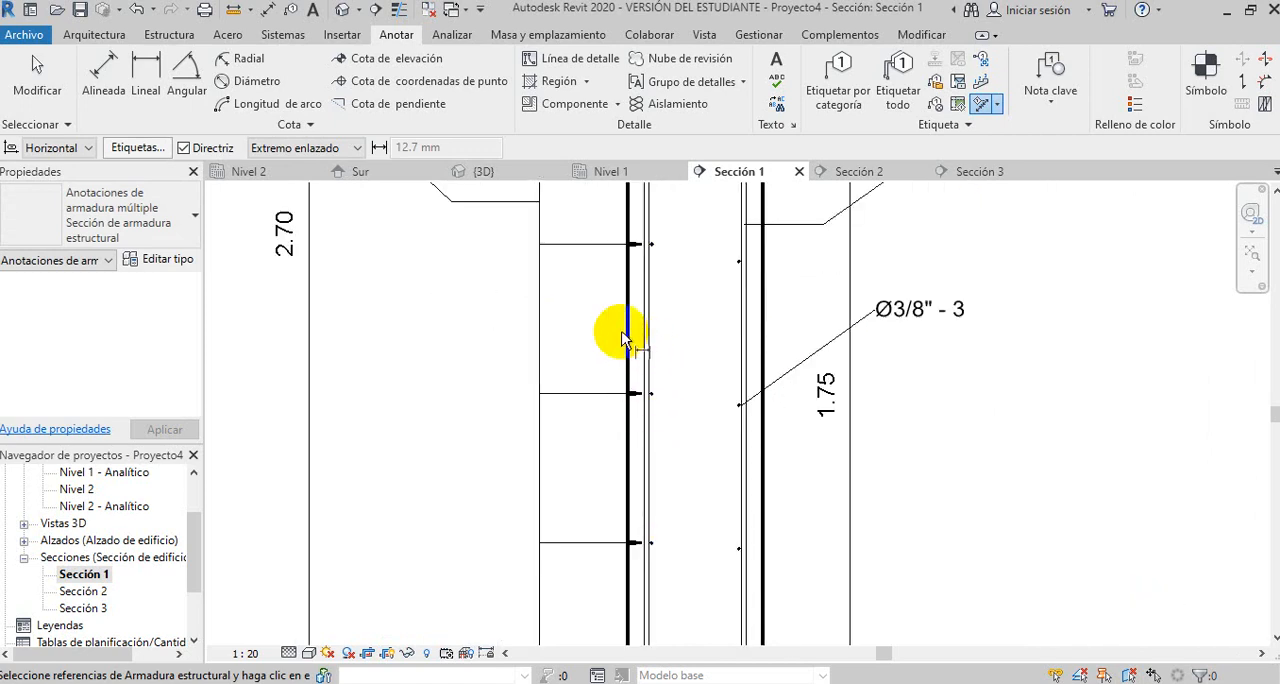
pyautogui.scroll(-2, 680, 358)
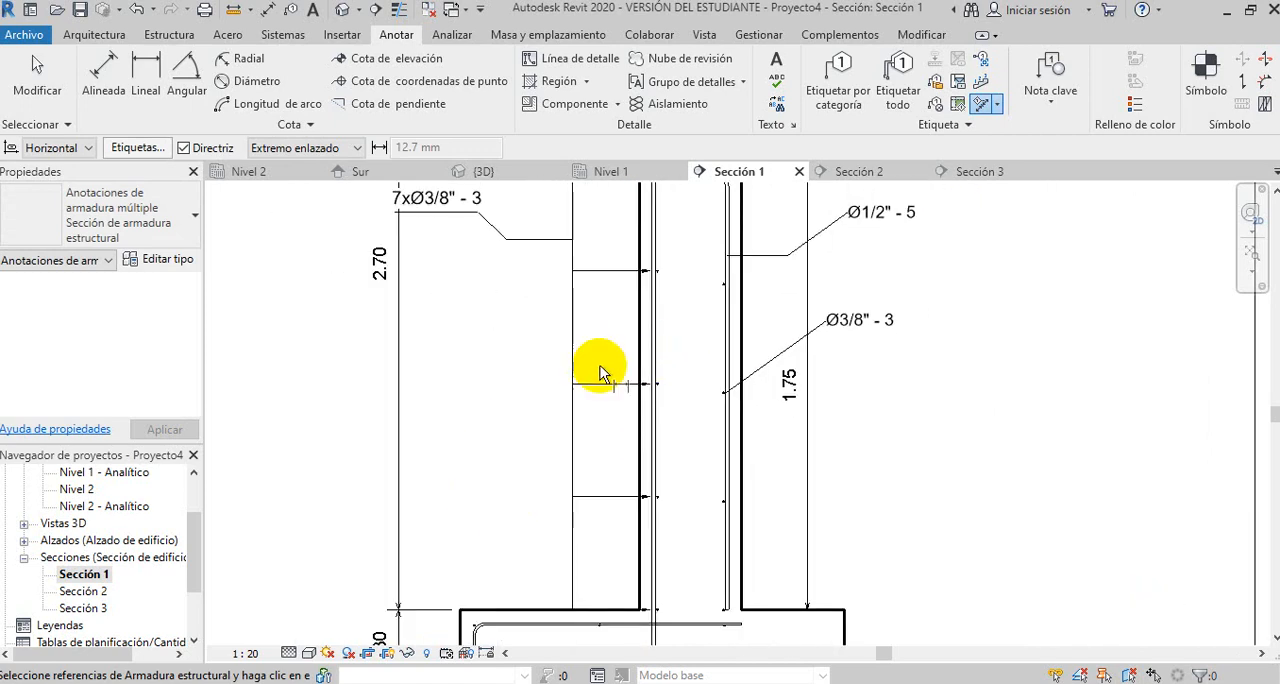
# - Tag the small longitudinal bars at the footing's bottom by category, placing the horizontal tag below the 1.50 dimension with a sloped leader
pyautogui.scroll(-2, 475, 398)
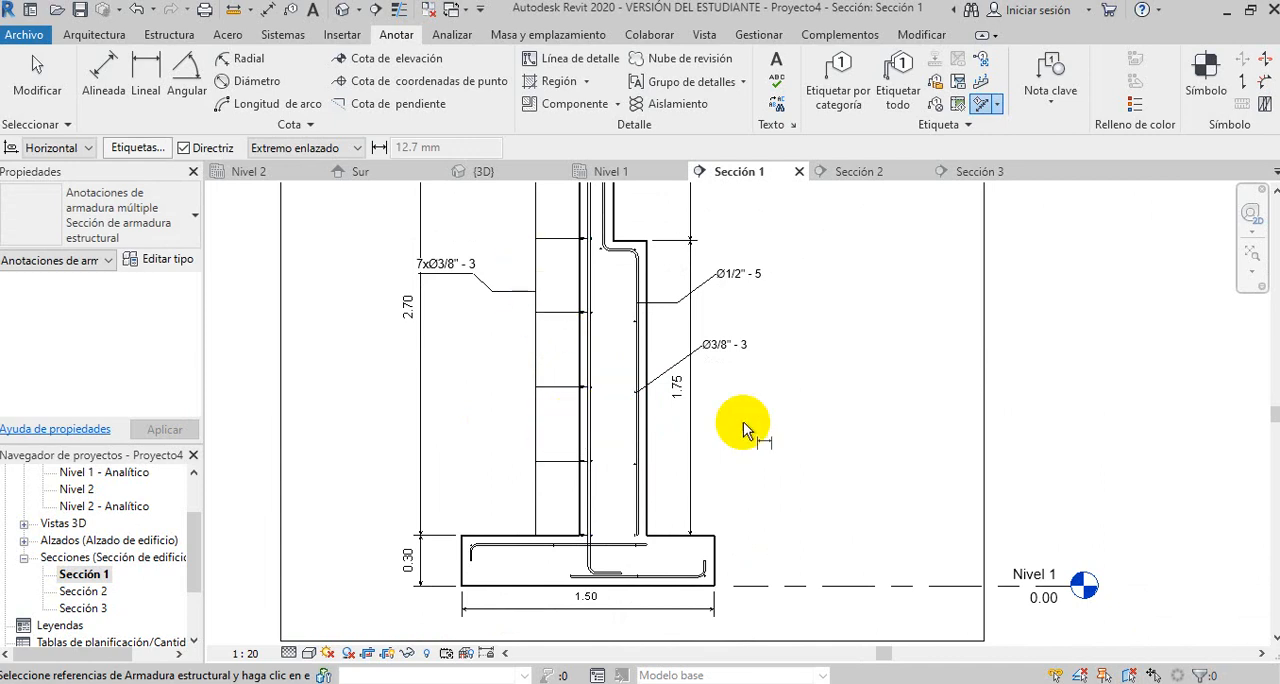
pyautogui.scroll(-3, 749, 410)
pyautogui.moveTo(794, 411); pyautogui.dragTo(697, 457, button='middle')
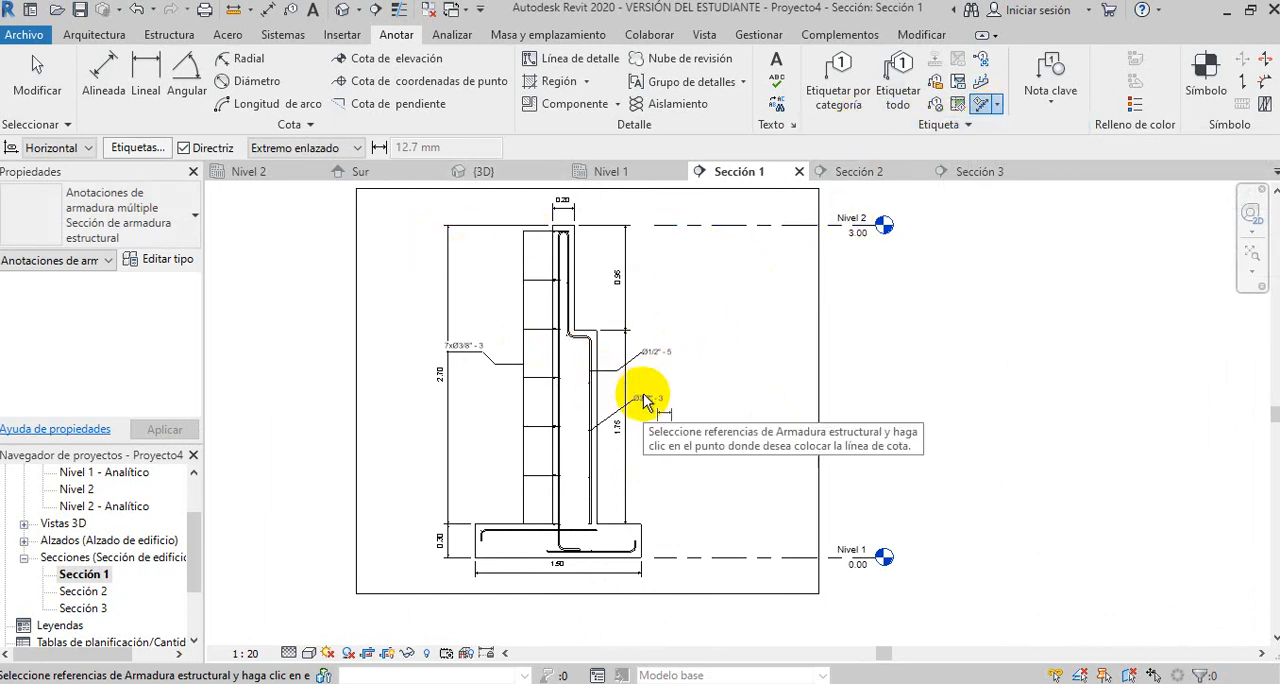
pyautogui.scroll(5, 620, 530)
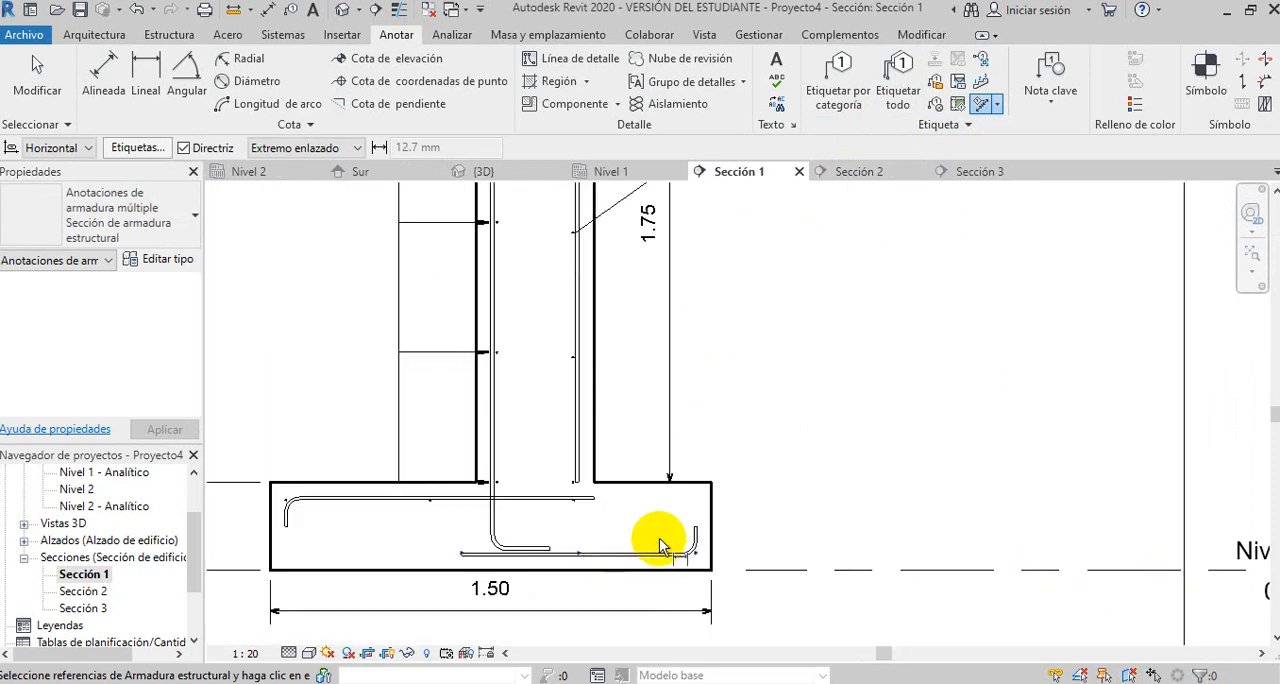
pyautogui.moveTo(817, 435); pyautogui.dragTo(808, 334, button='middle')
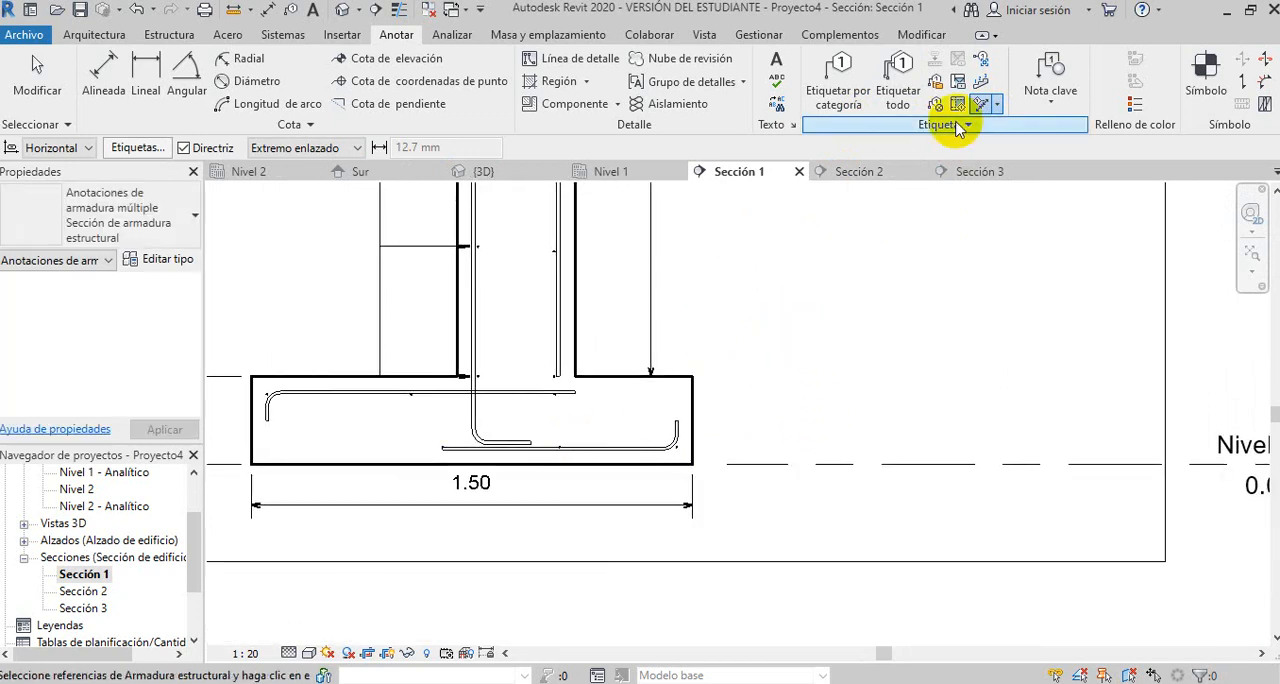
pyautogui.click(853, 95)
pyautogui.click(617, 451)
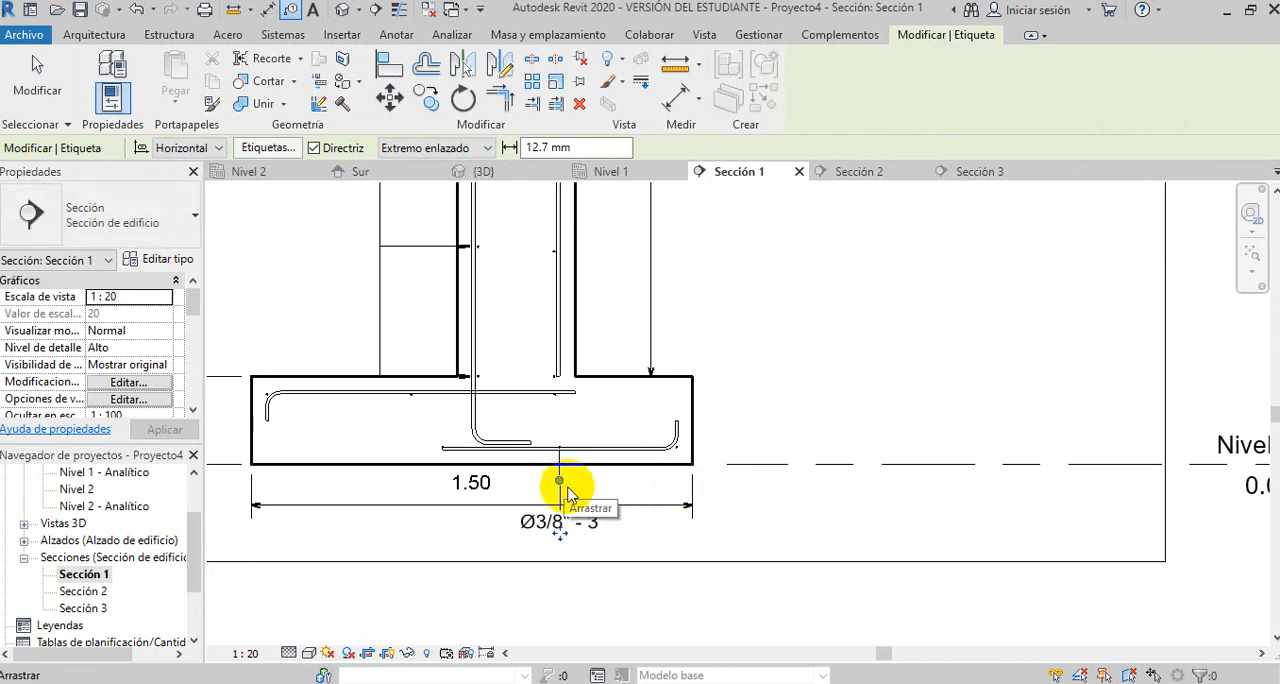
pyautogui.moveTo(569, 534); pyautogui.dragTo(597, 538)
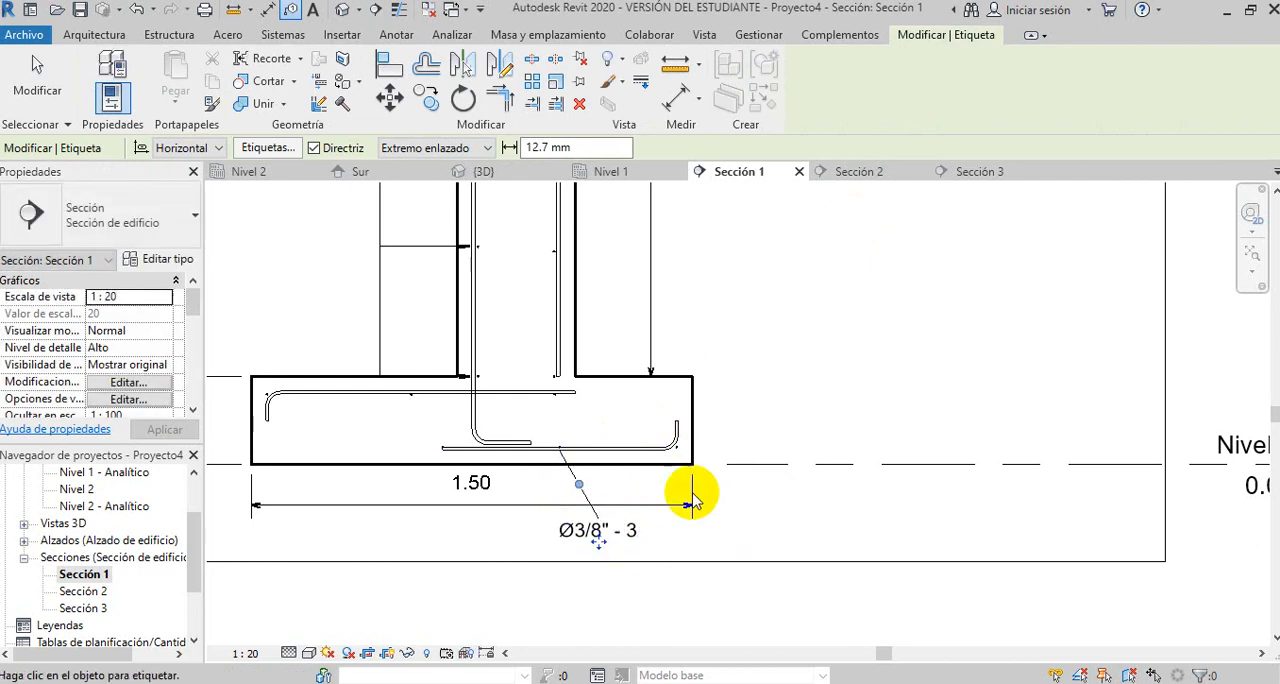
# - Tag the footing's bottom hooked bar by category and move its tag up and outside the footing with a sloped leader
pyautogui.click(668, 430)
pyautogui.click(727, 398)
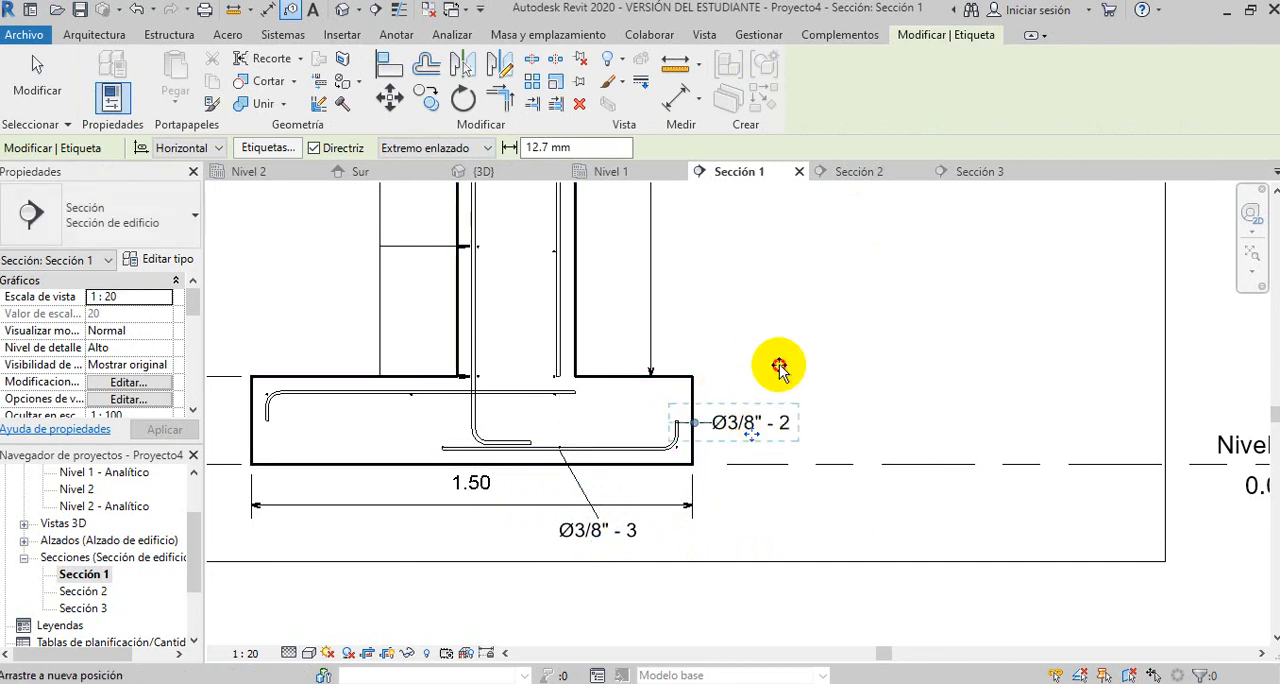
pyautogui.moveTo(778, 368); pyautogui.dragTo(797, 373)
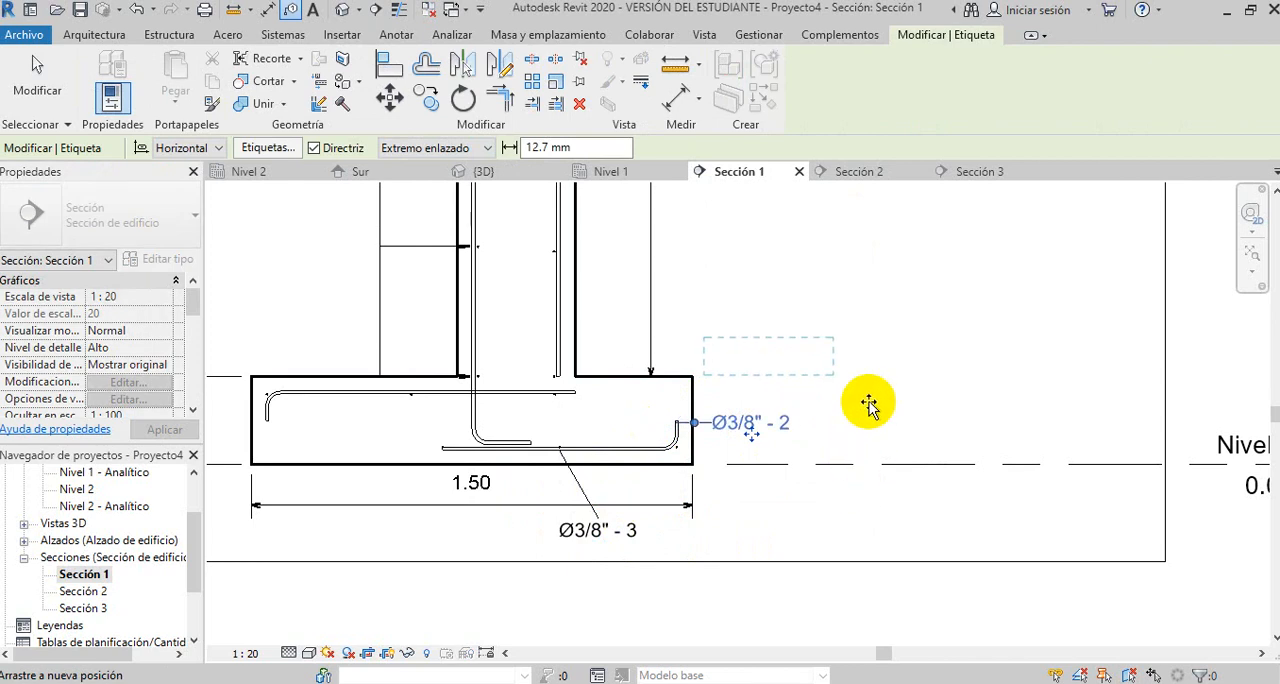
pyautogui.scroll(-5, 745, 383)
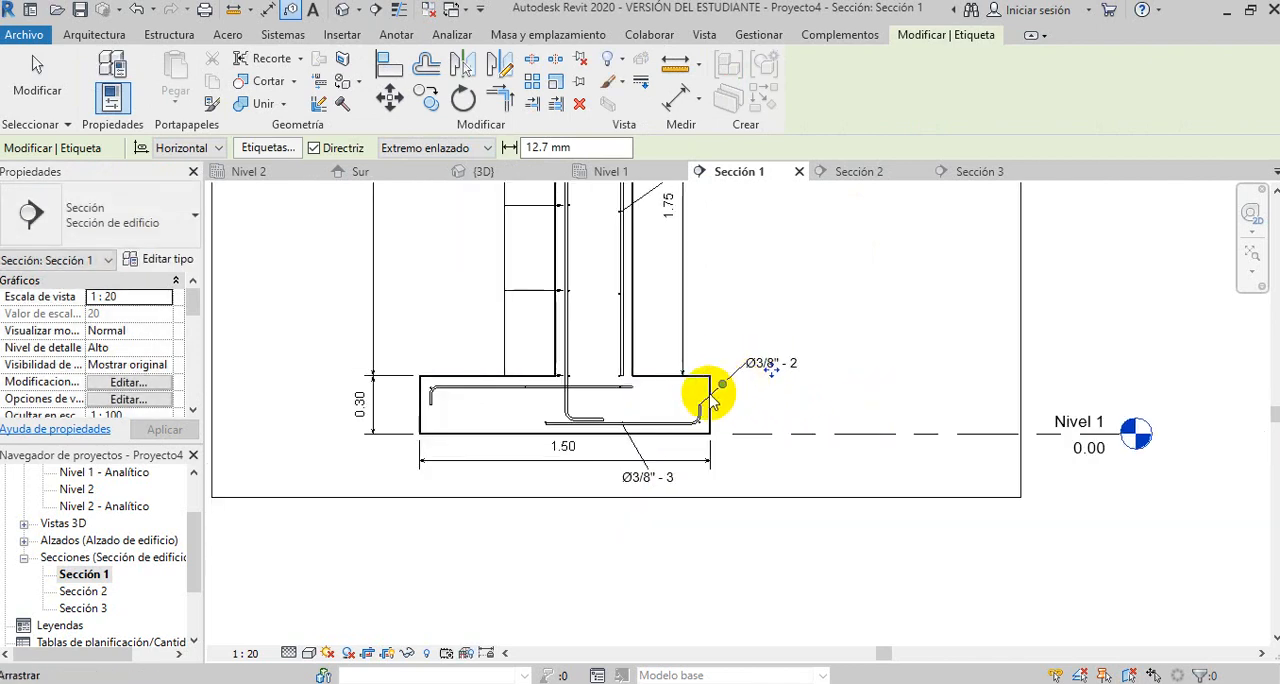
pyautogui.scroll(-4, 758, 549)
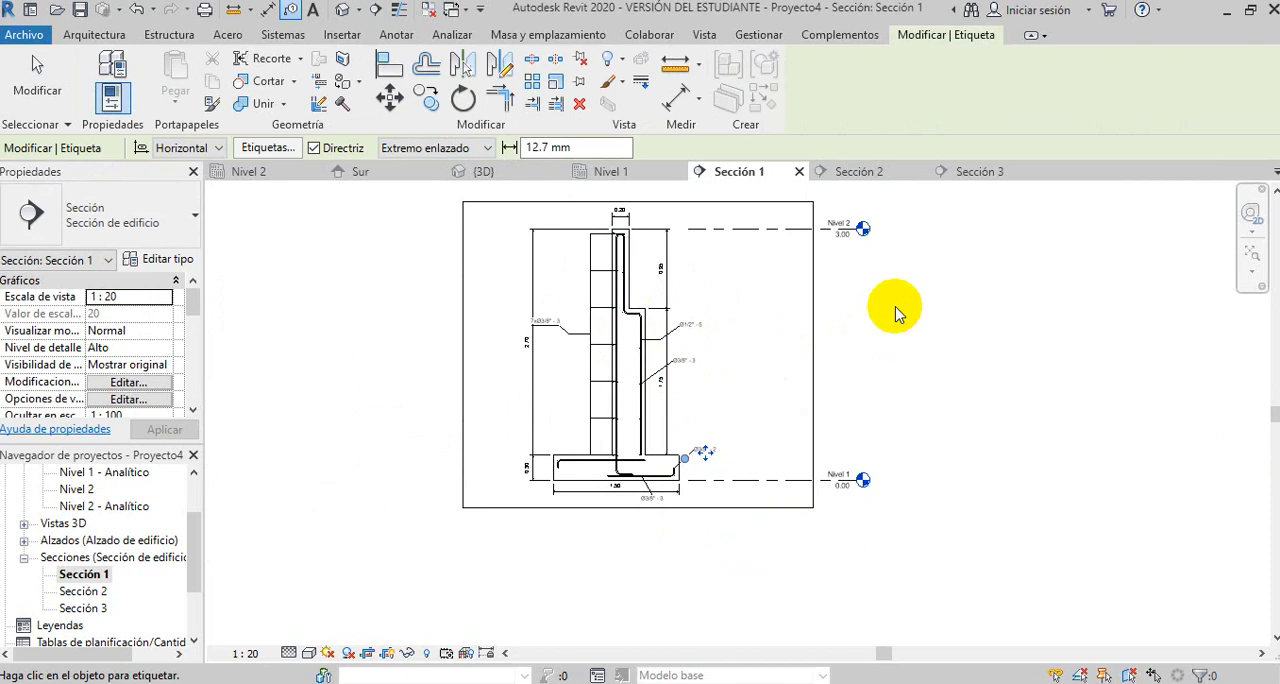
pyautogui.moveTo(902, 335); pyautogui.dragTo(883, 352, button='middle')
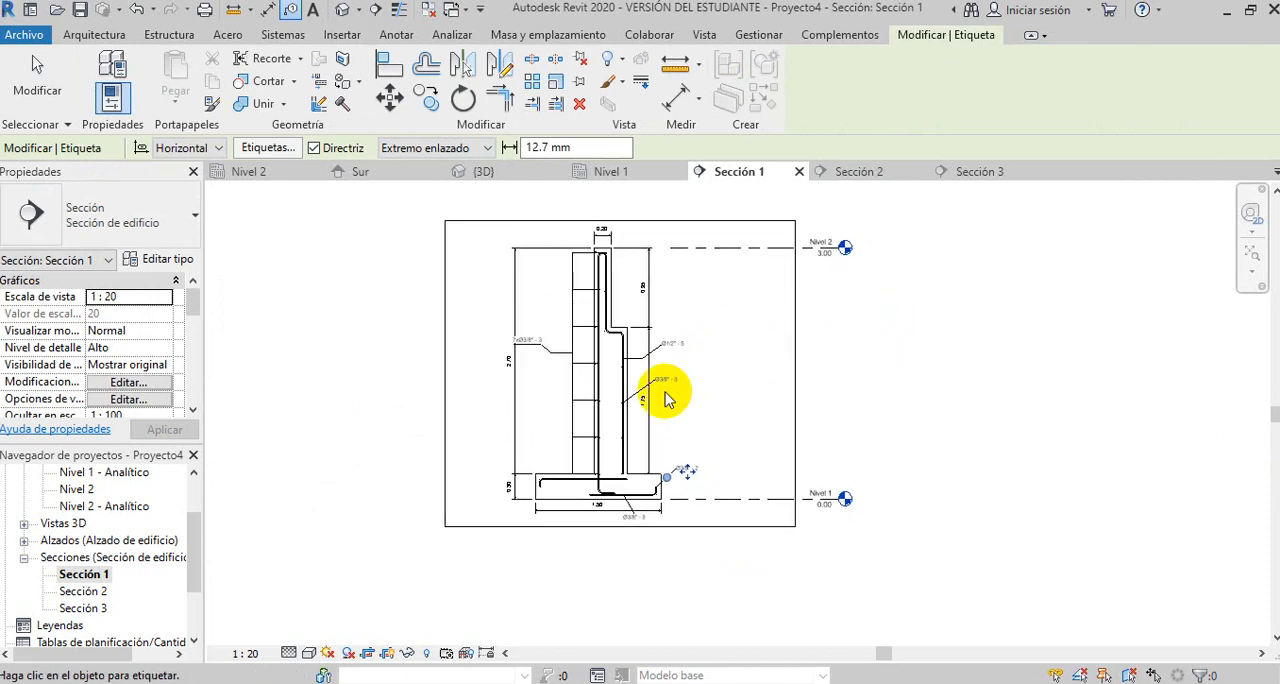